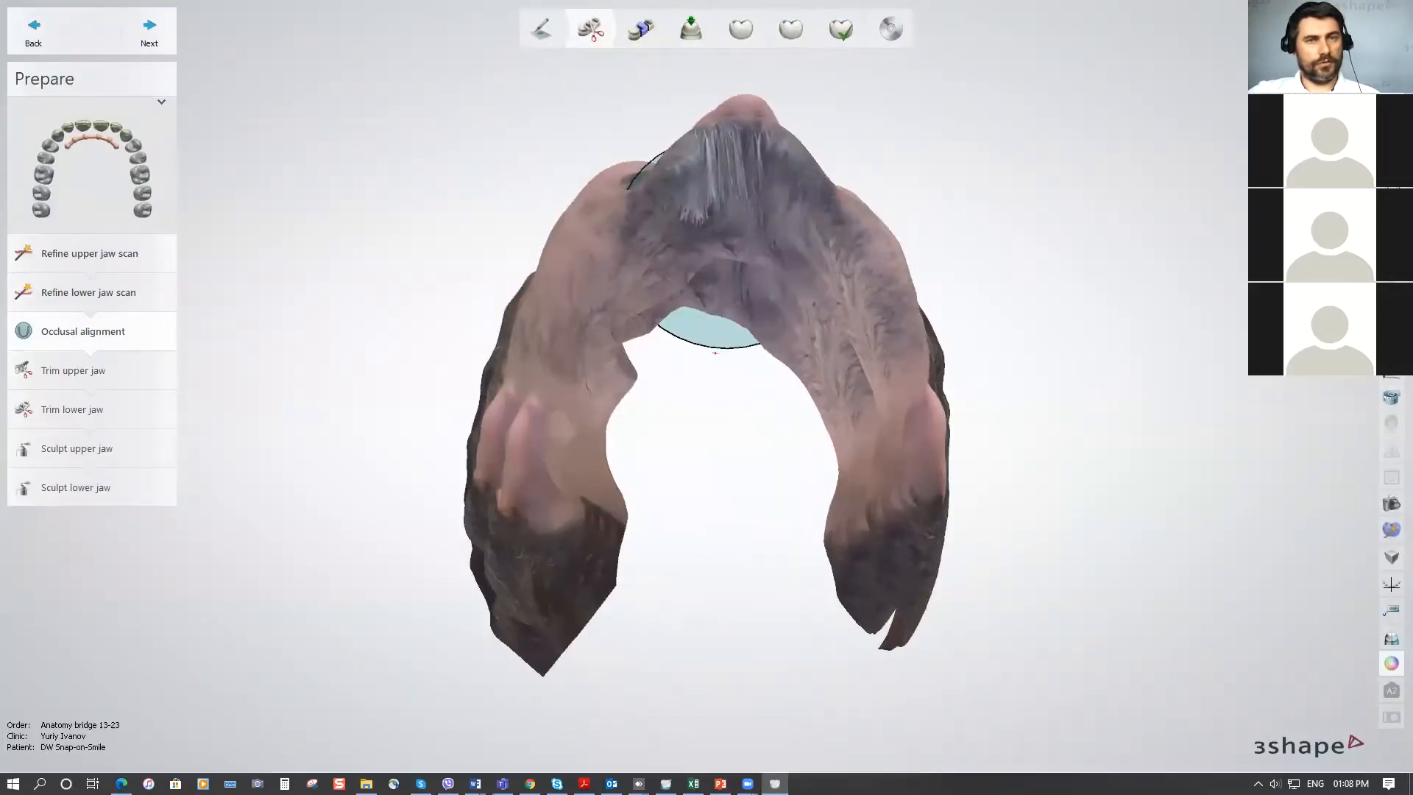
Examine the upper jaw scan against the occlusal plane from the front and from the occlusal side.
right_drag(1119, 219, 1102, 416)
right_drag(885, 241, 930, 300)
scroll(883, 344, up, 5)
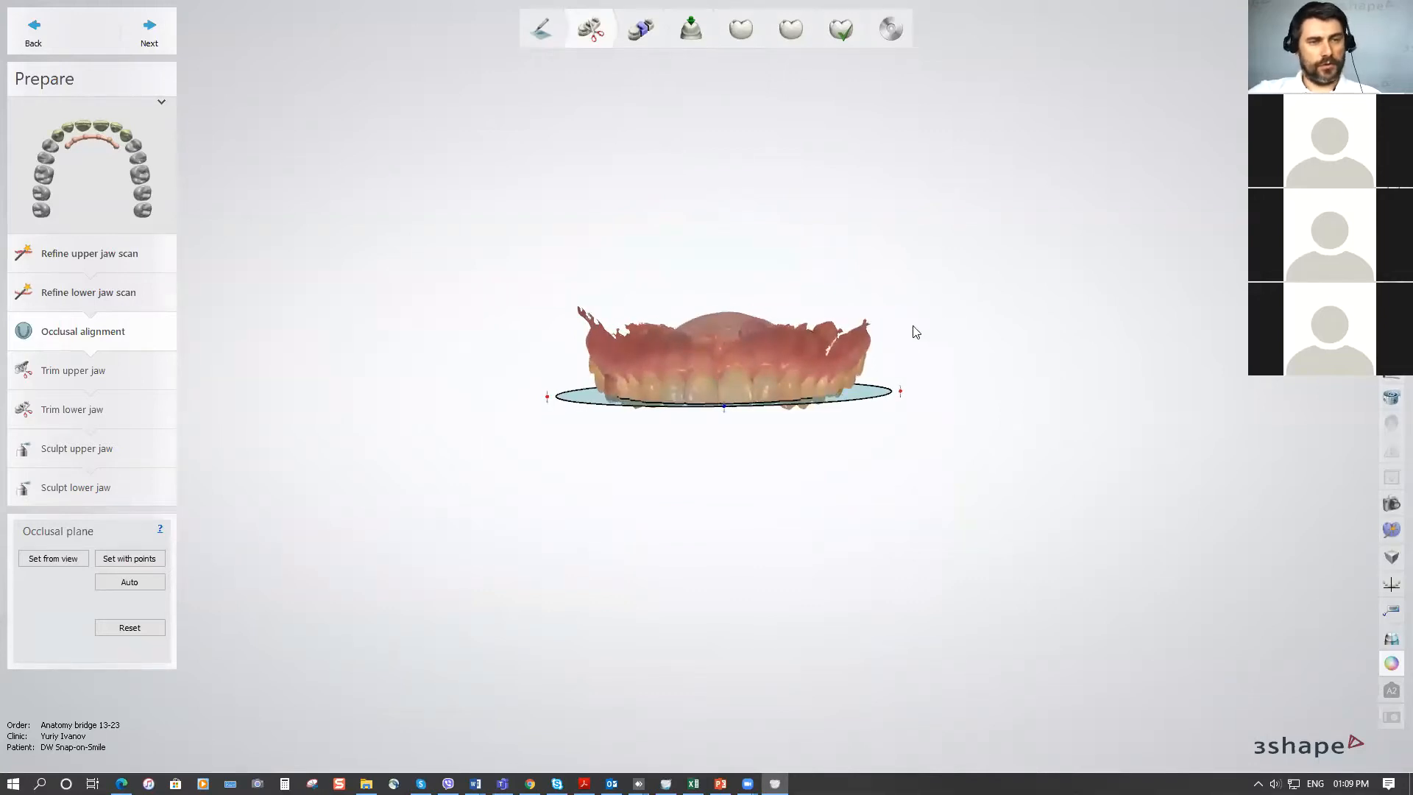
middle_drag(762, 251, 798, 243)
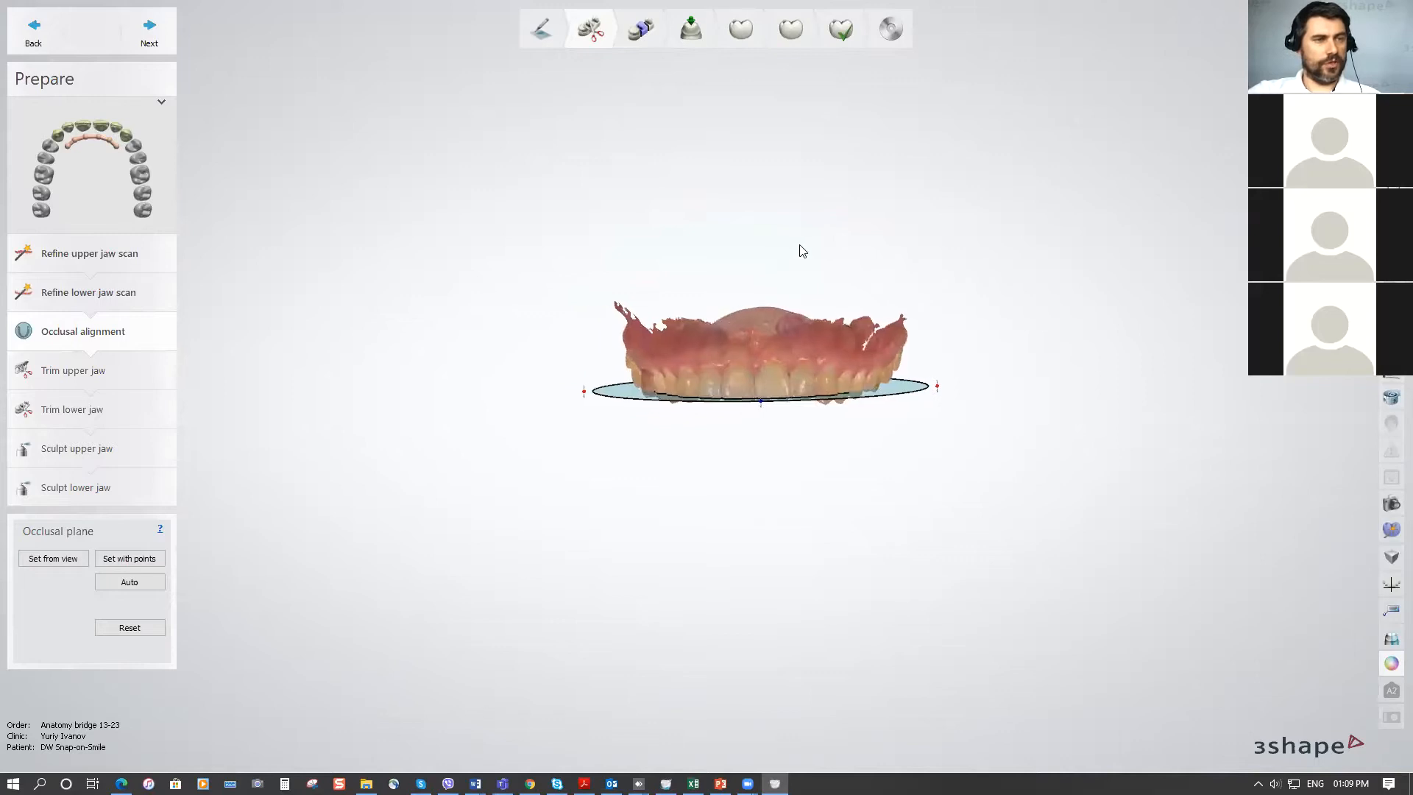
scroll(798, 244, up, 1)
key(ctrl)
key(ctrl)
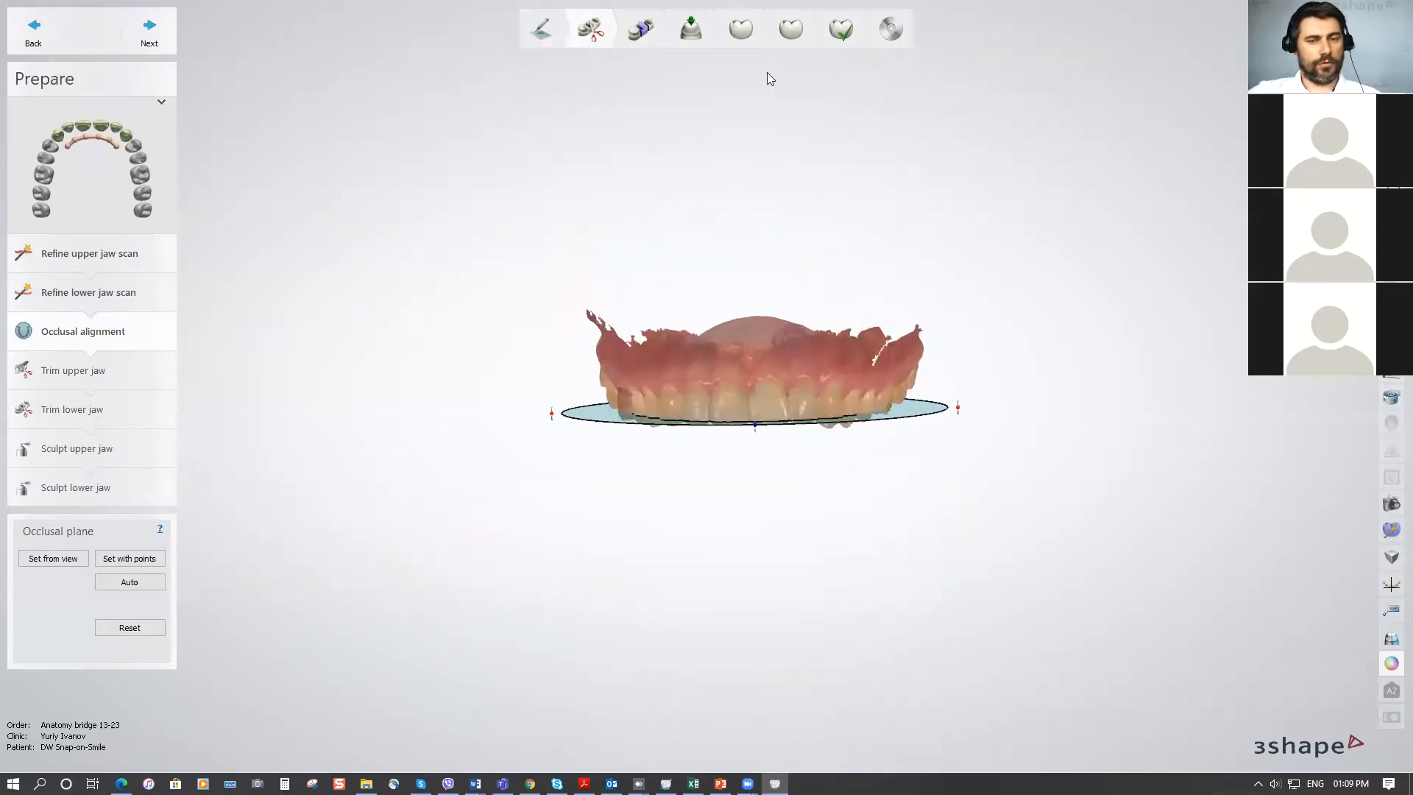
key(ctrl)
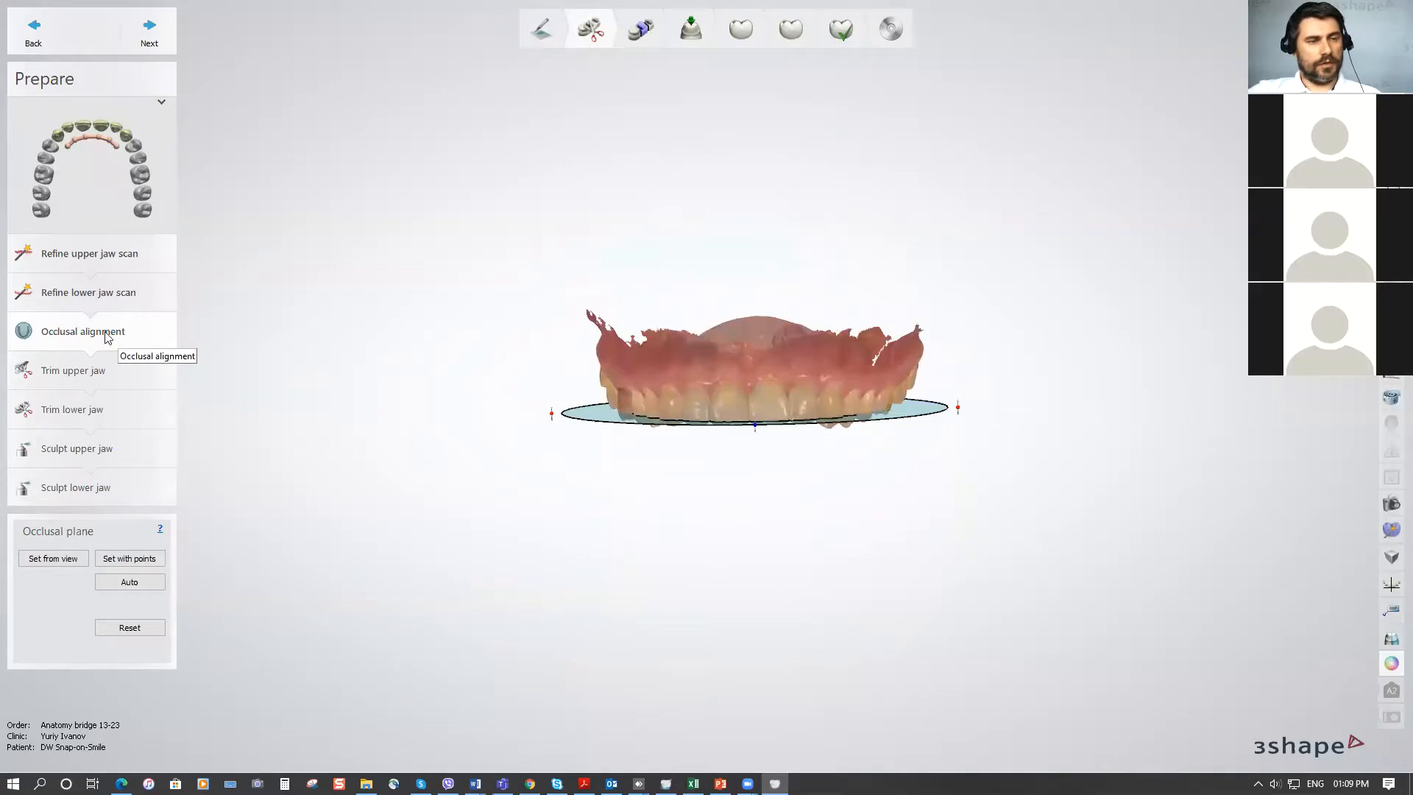
scroll(675, 441, up, 1)
middle_drag(770, 447, 639, 449)
right_drag(629, 448, 618, 332)
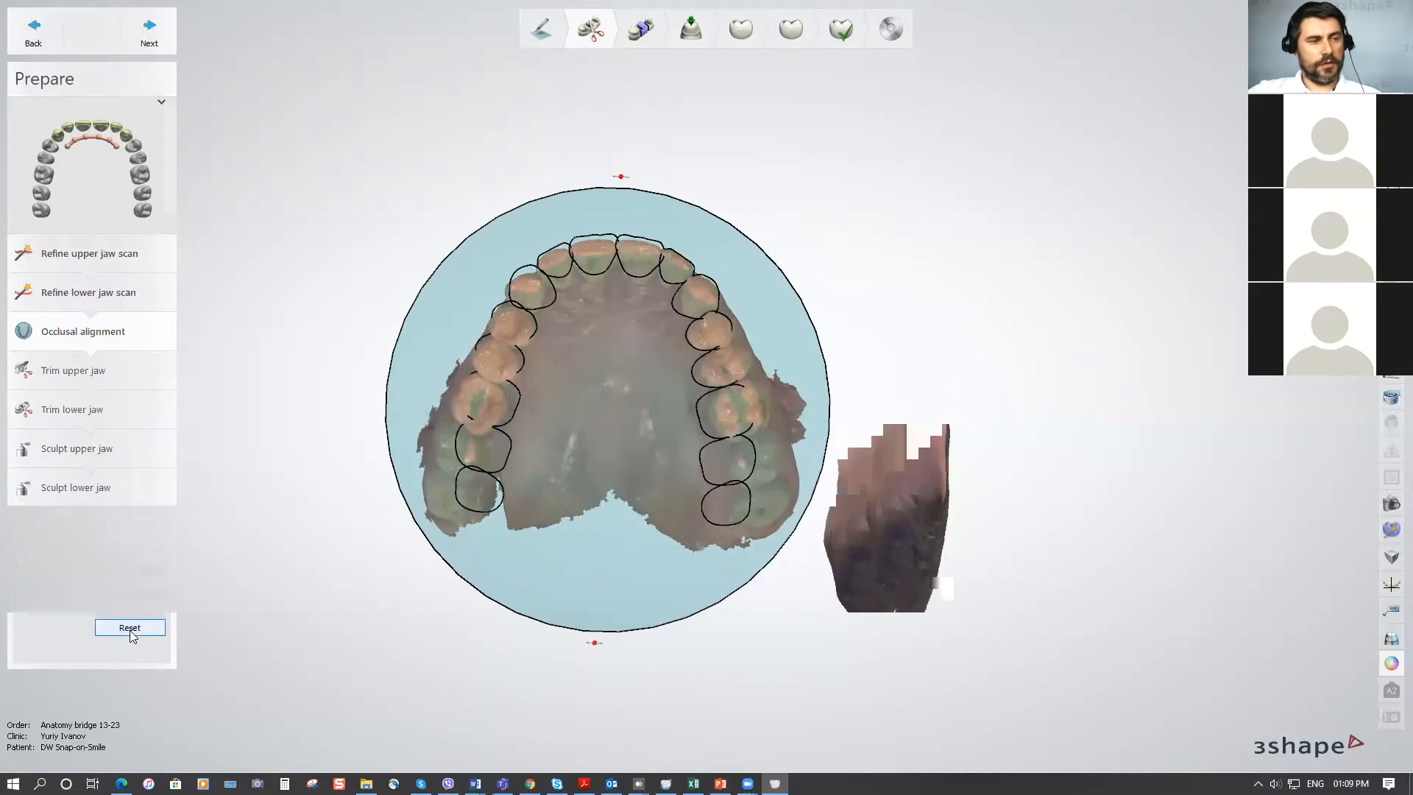
Define the occlusal plane with three points on both molar regions and between the central incisors, and shift the arch outline onto the teeth.
key(ctrl)
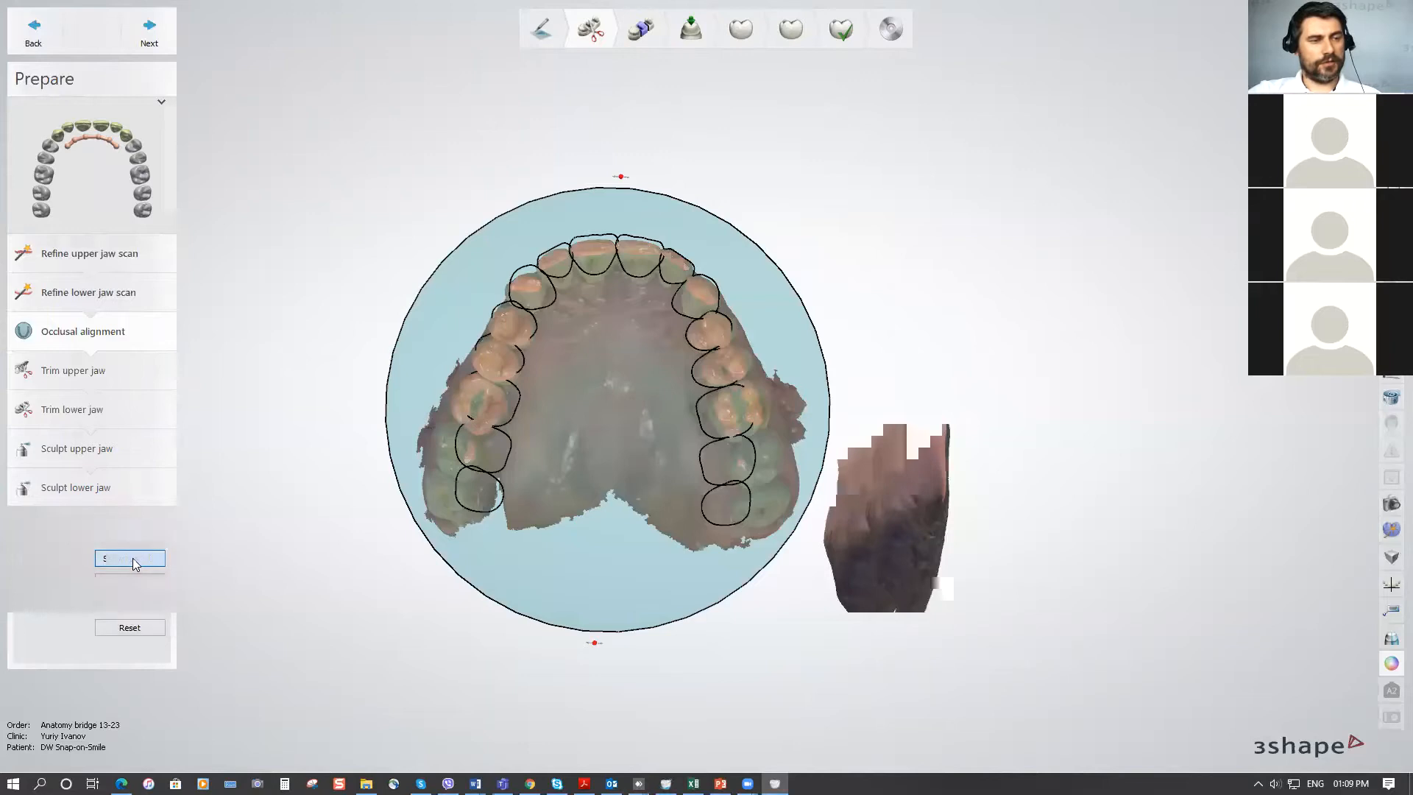
click(133, 558)
click(469, 457)
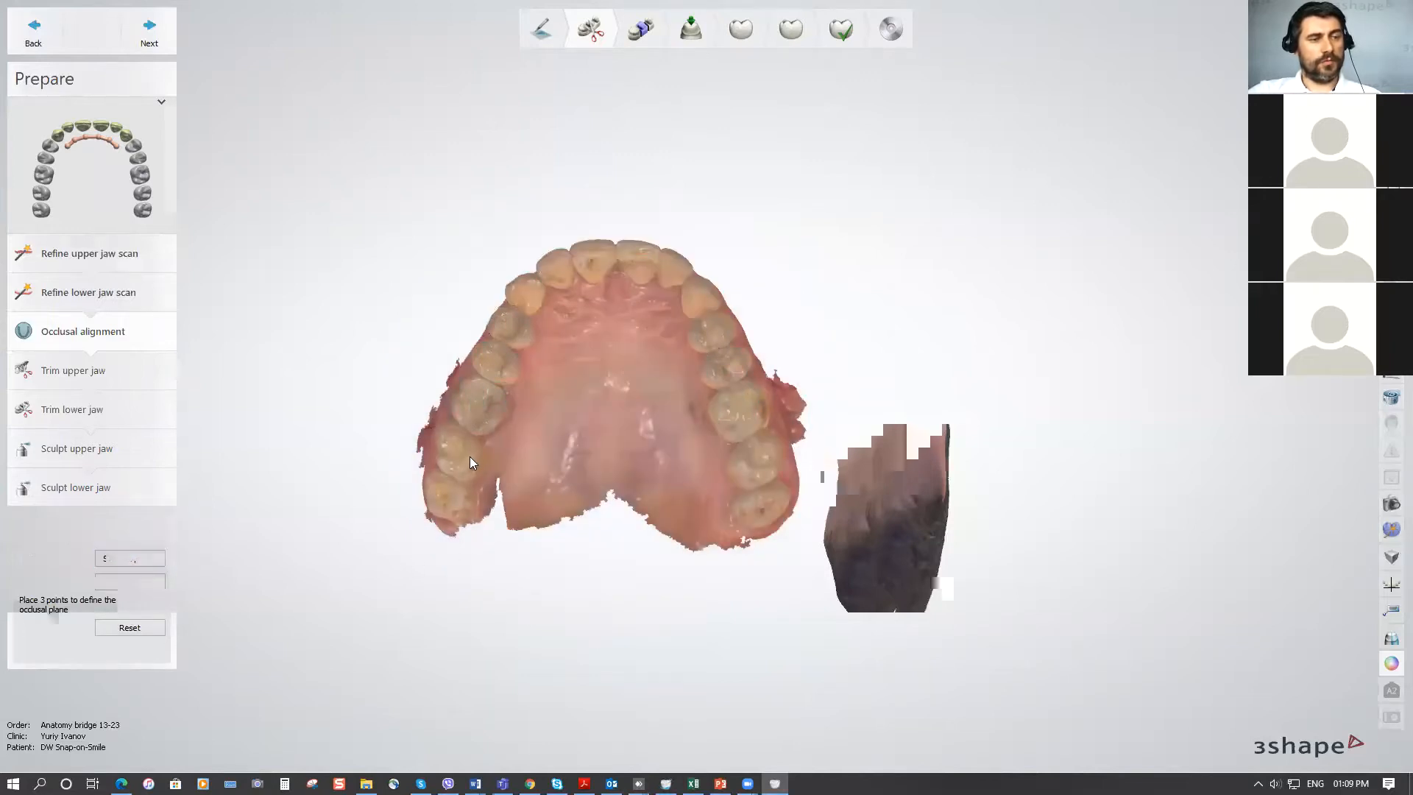
click(615, 248)
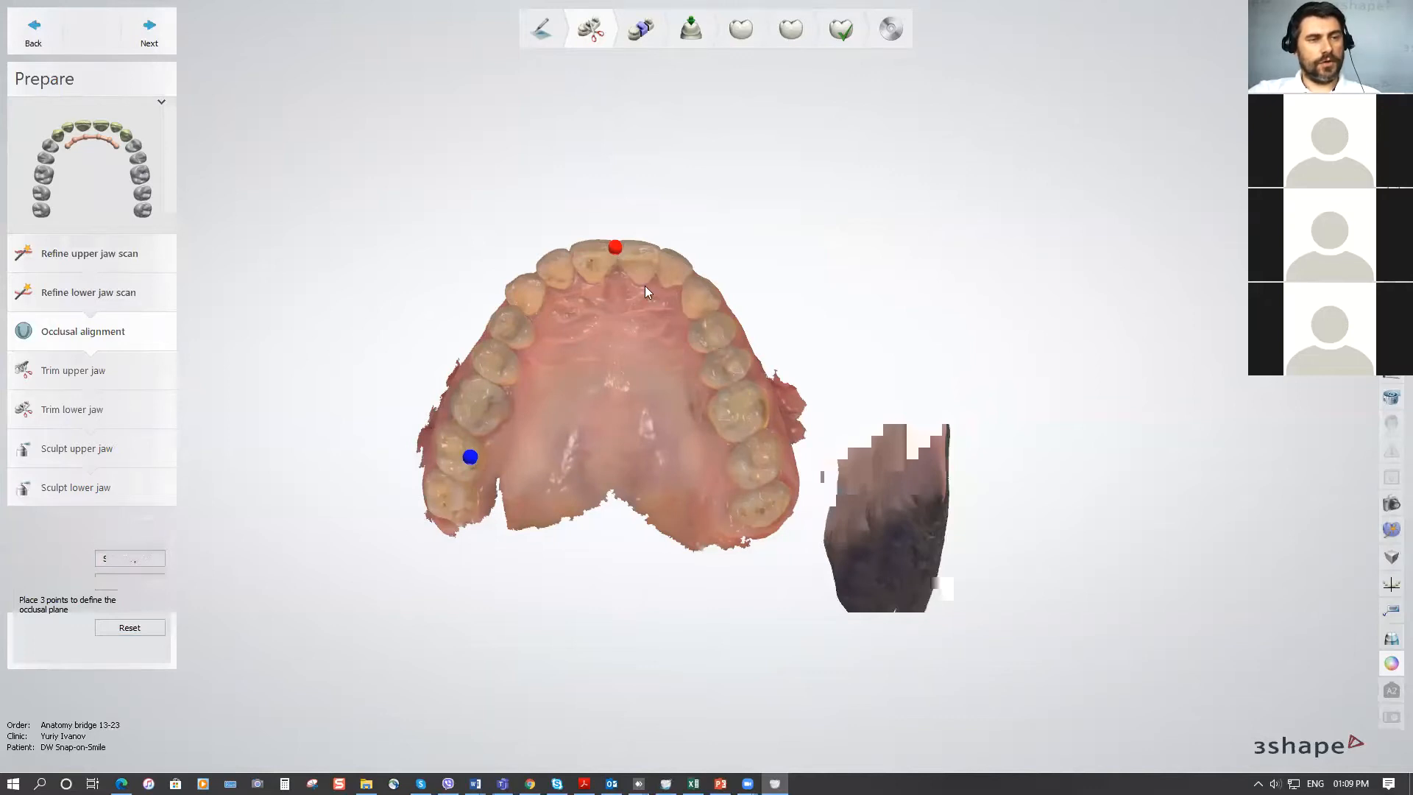
click(742, 463)
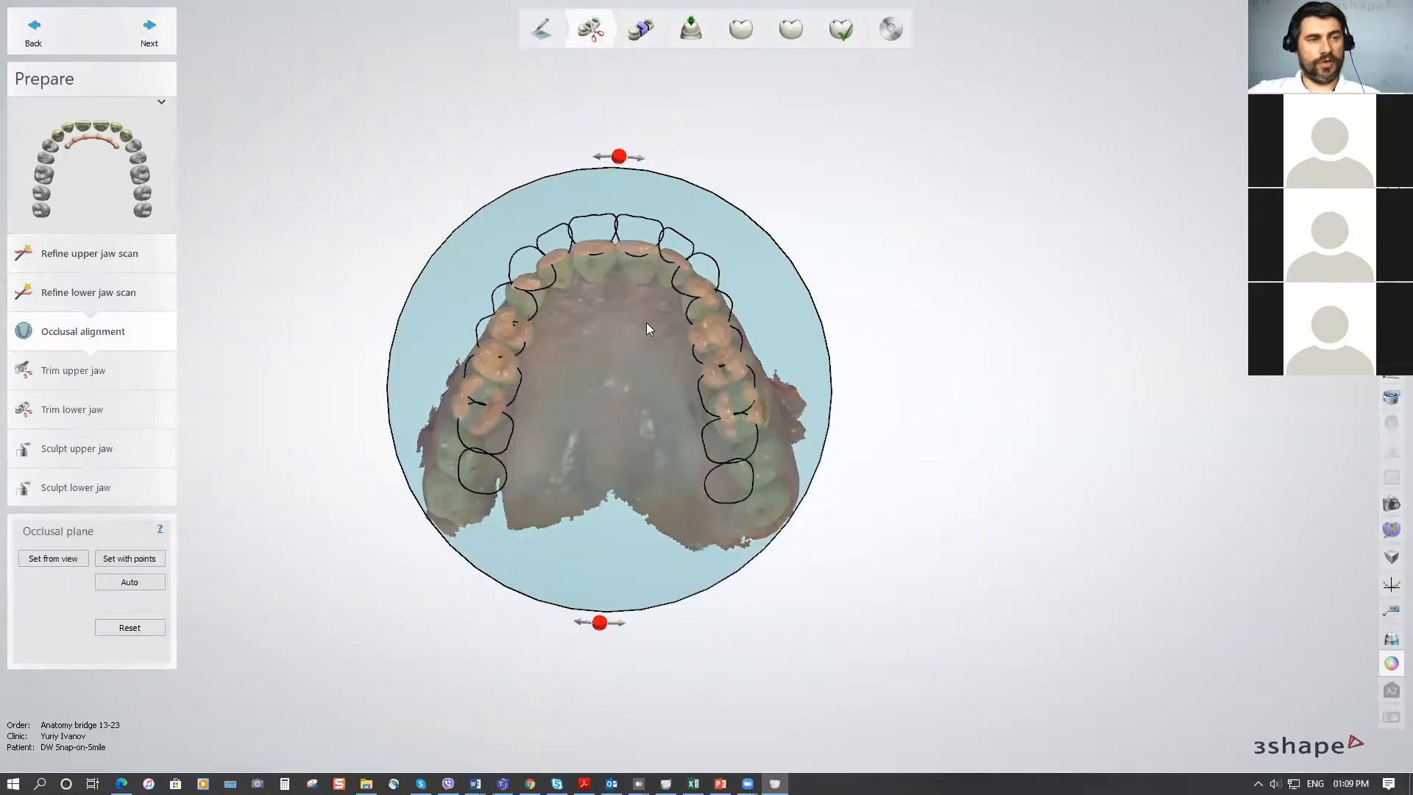
drag(648, 324, 646, 348)
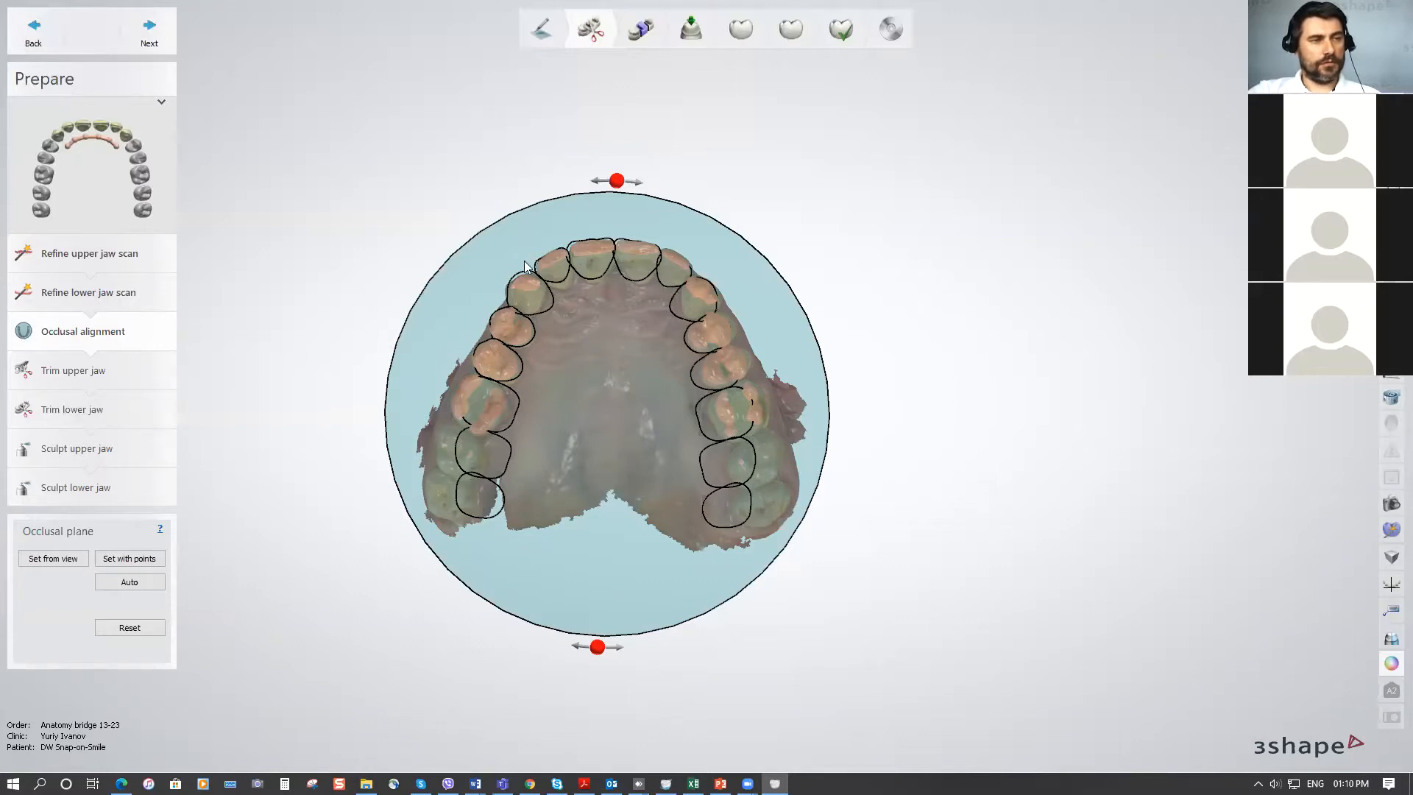
Accept the occlusal alignment, check the proposed trim line around the upper jaw, and trim the scan along it.
click(151, 41)
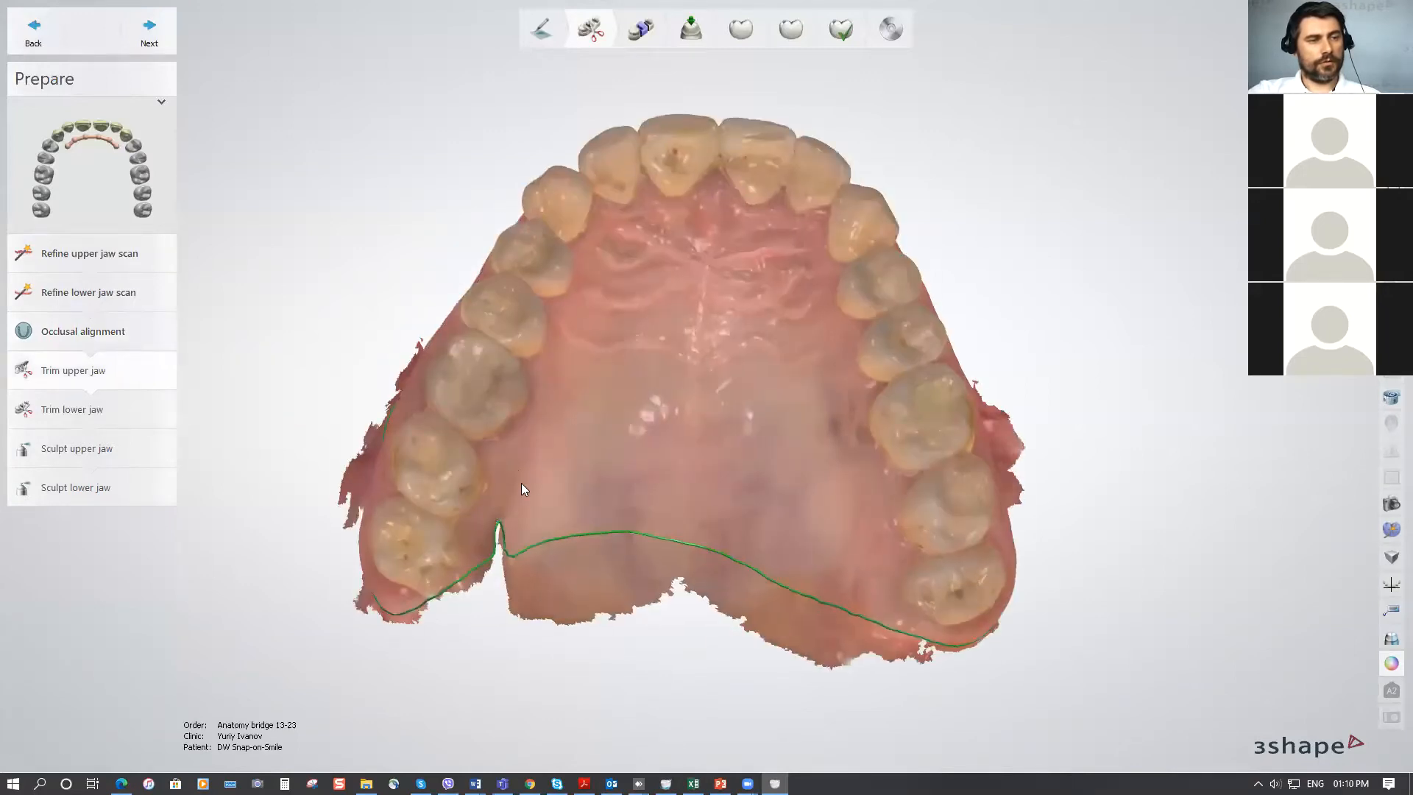
right_drag(973, 153, 786, 332)
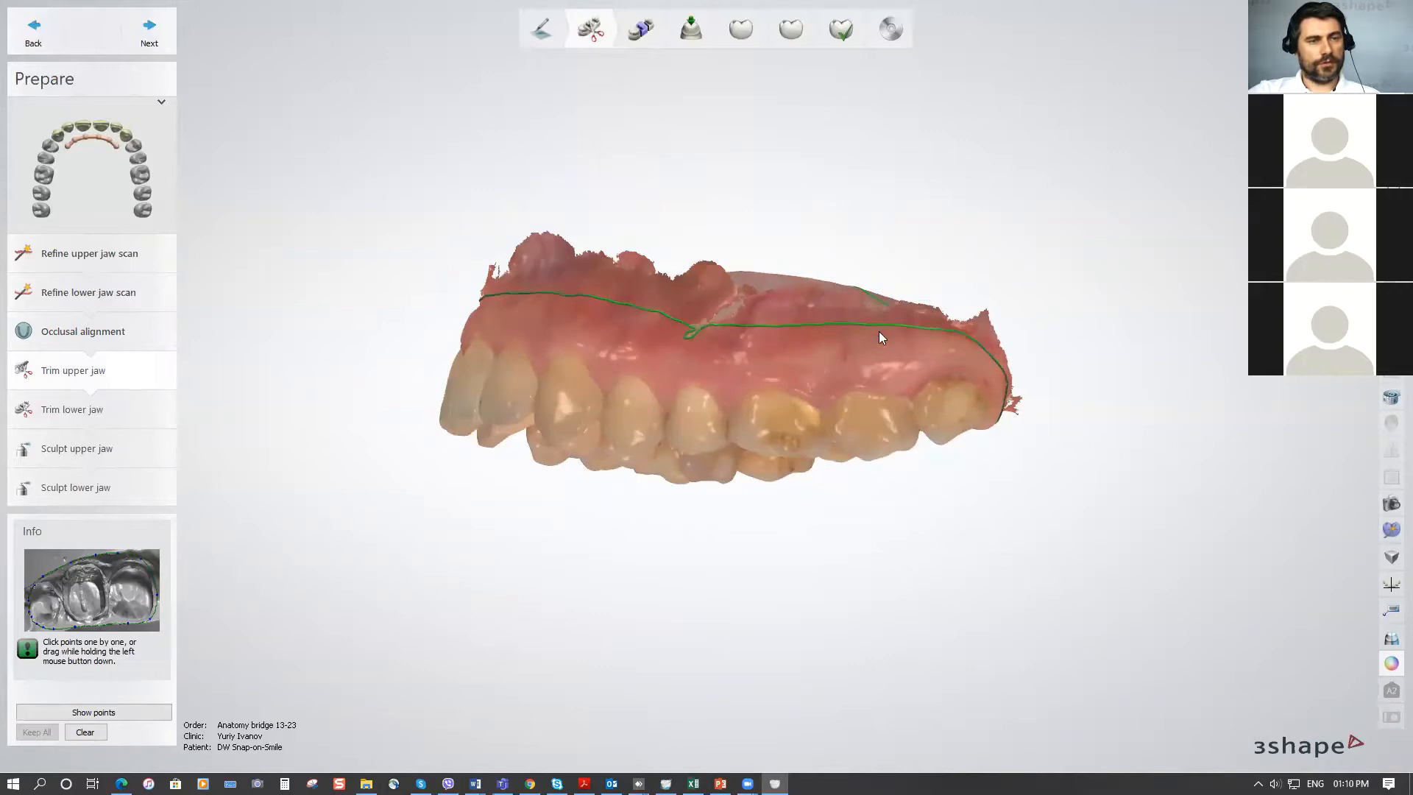
right_drag(959, 255, 1087, 273)
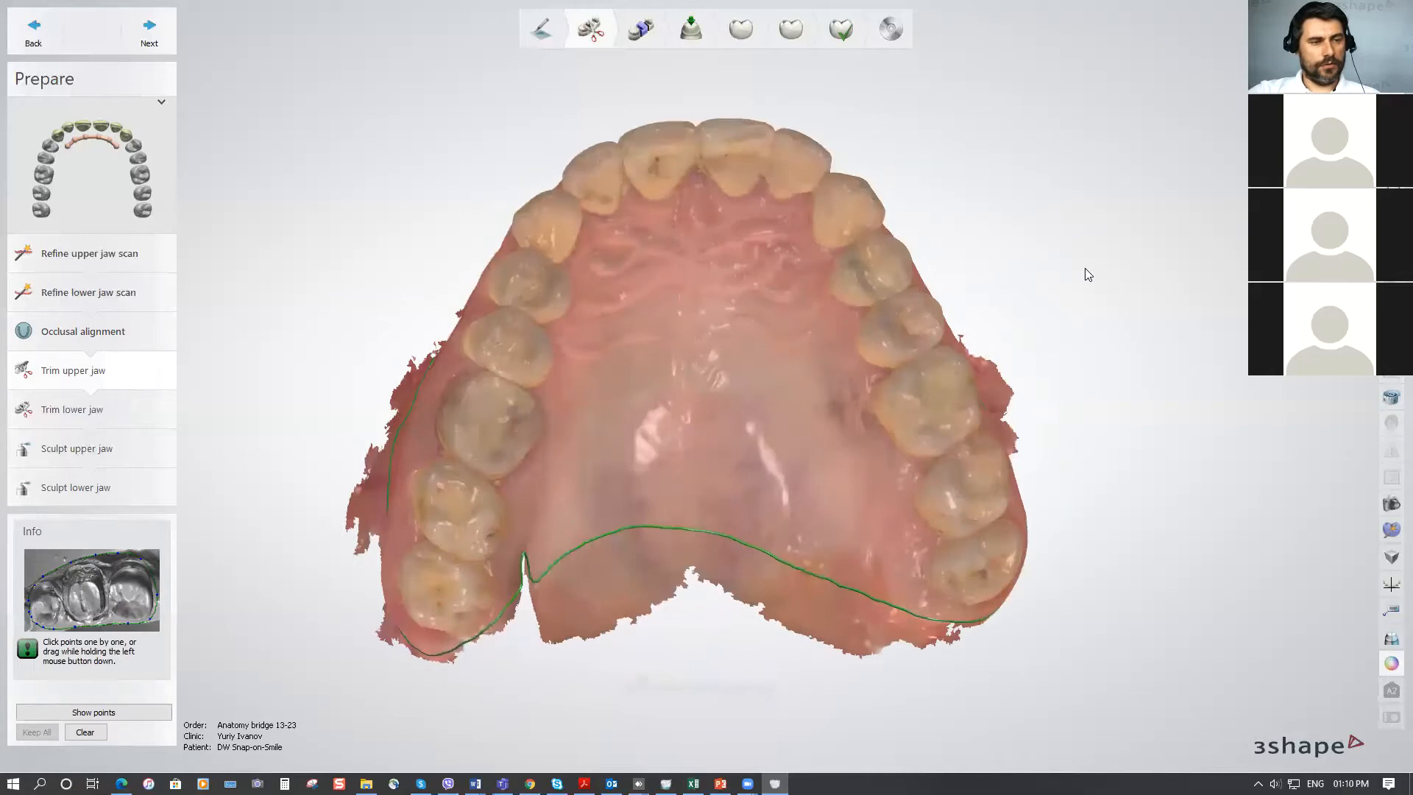
right_drag(698, 410, 673, 394)
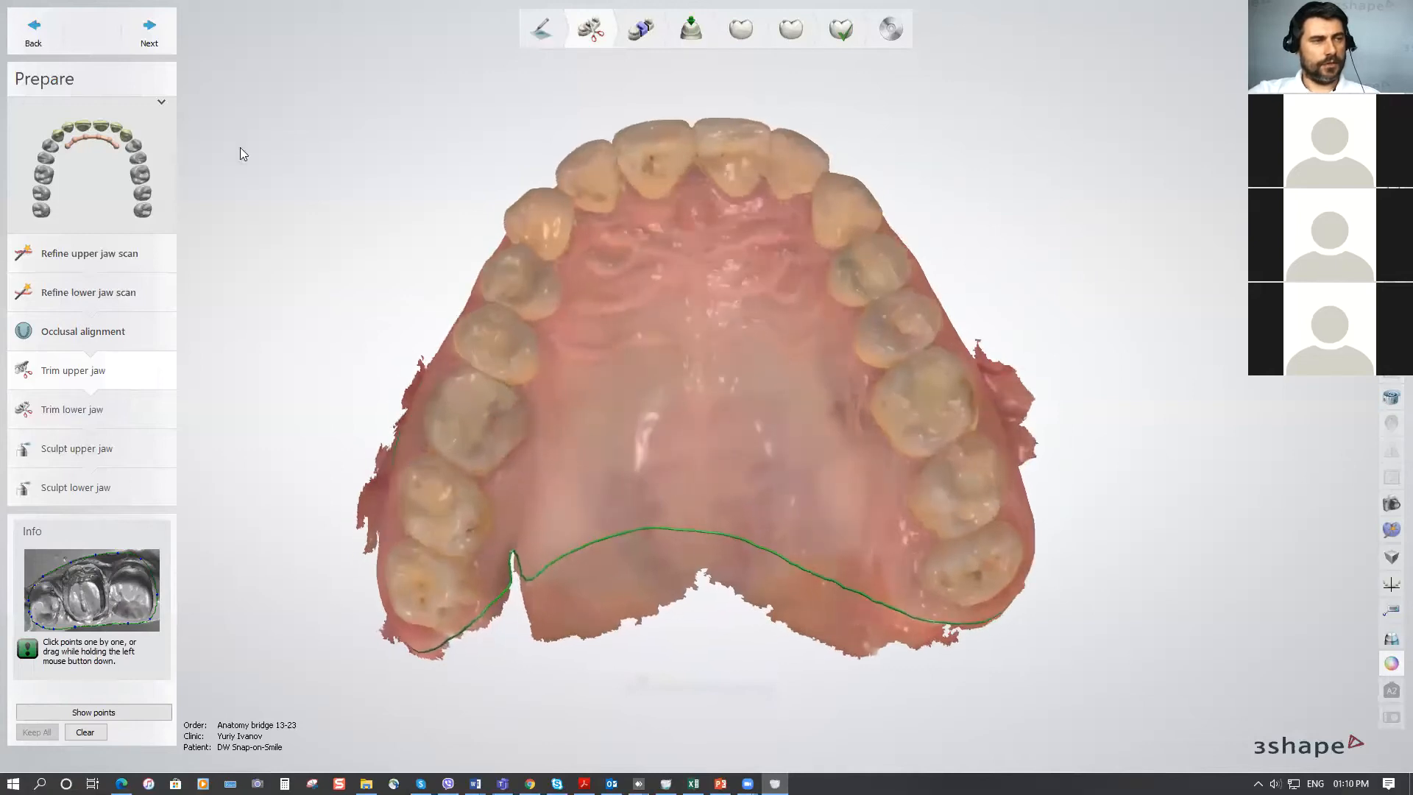
click(154, 43)
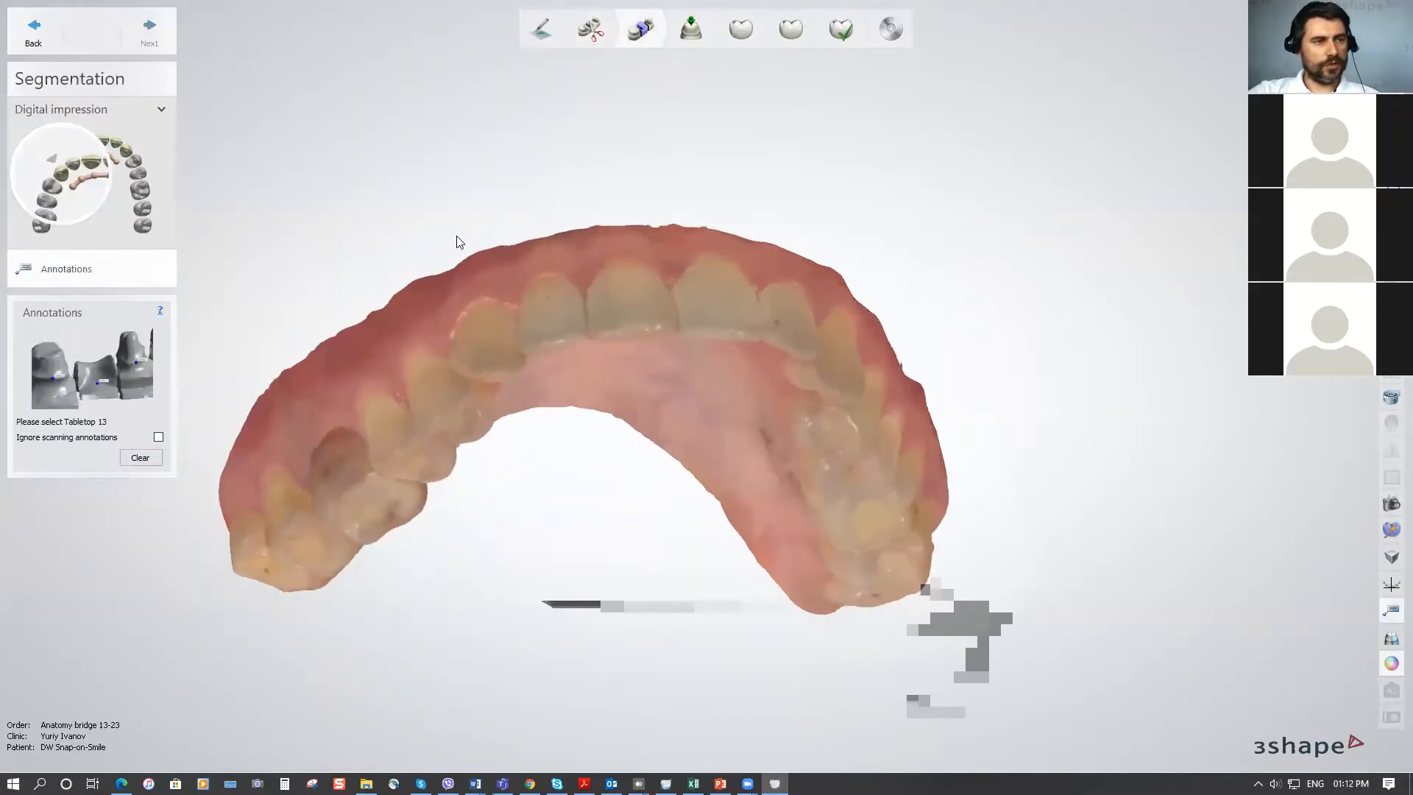
Annotate Tabletop 13, 12, 11, 21, 22 and 23 on their teeth in the upper jaw scan and proceed to the insertion direction.
click(482, 306)
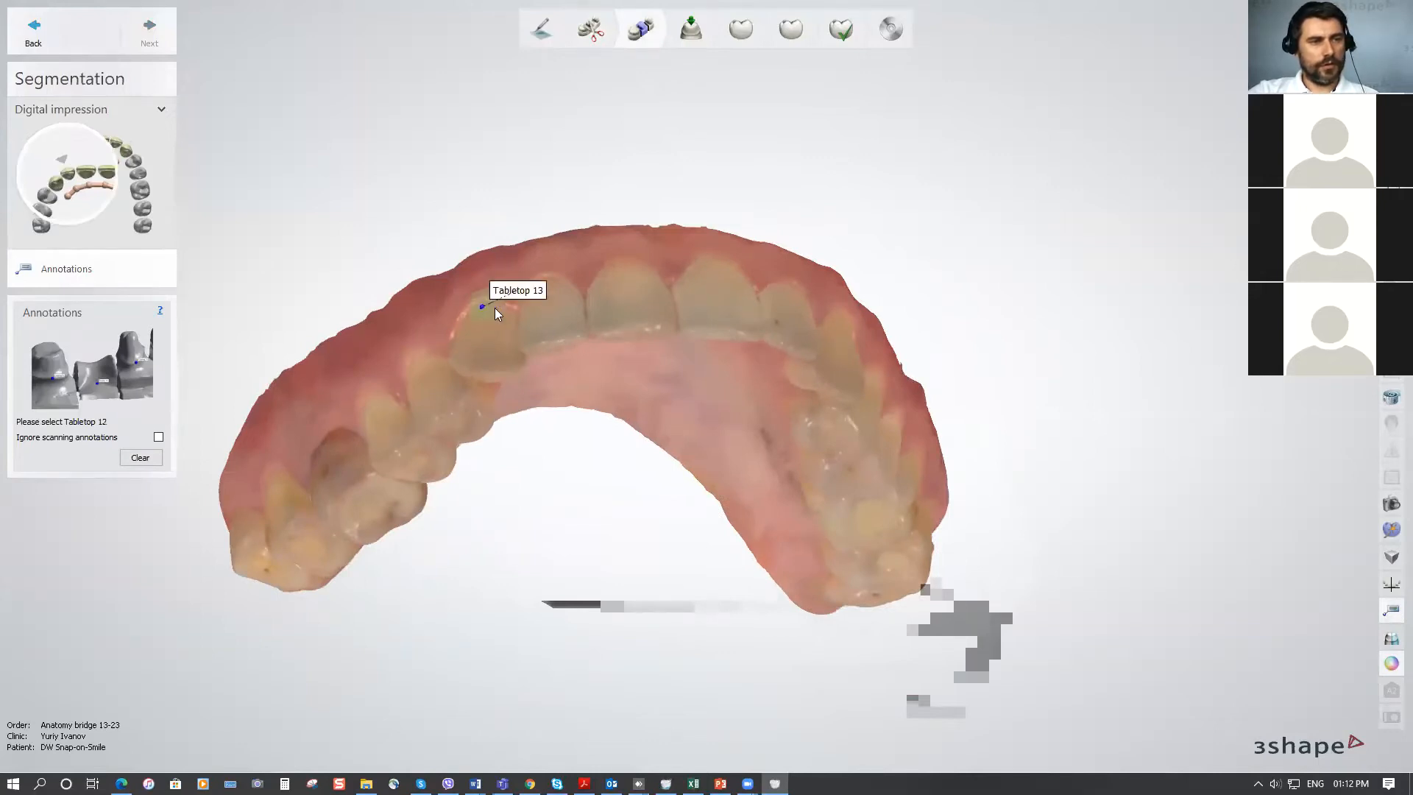
click(625, 263)
click(713, 265)
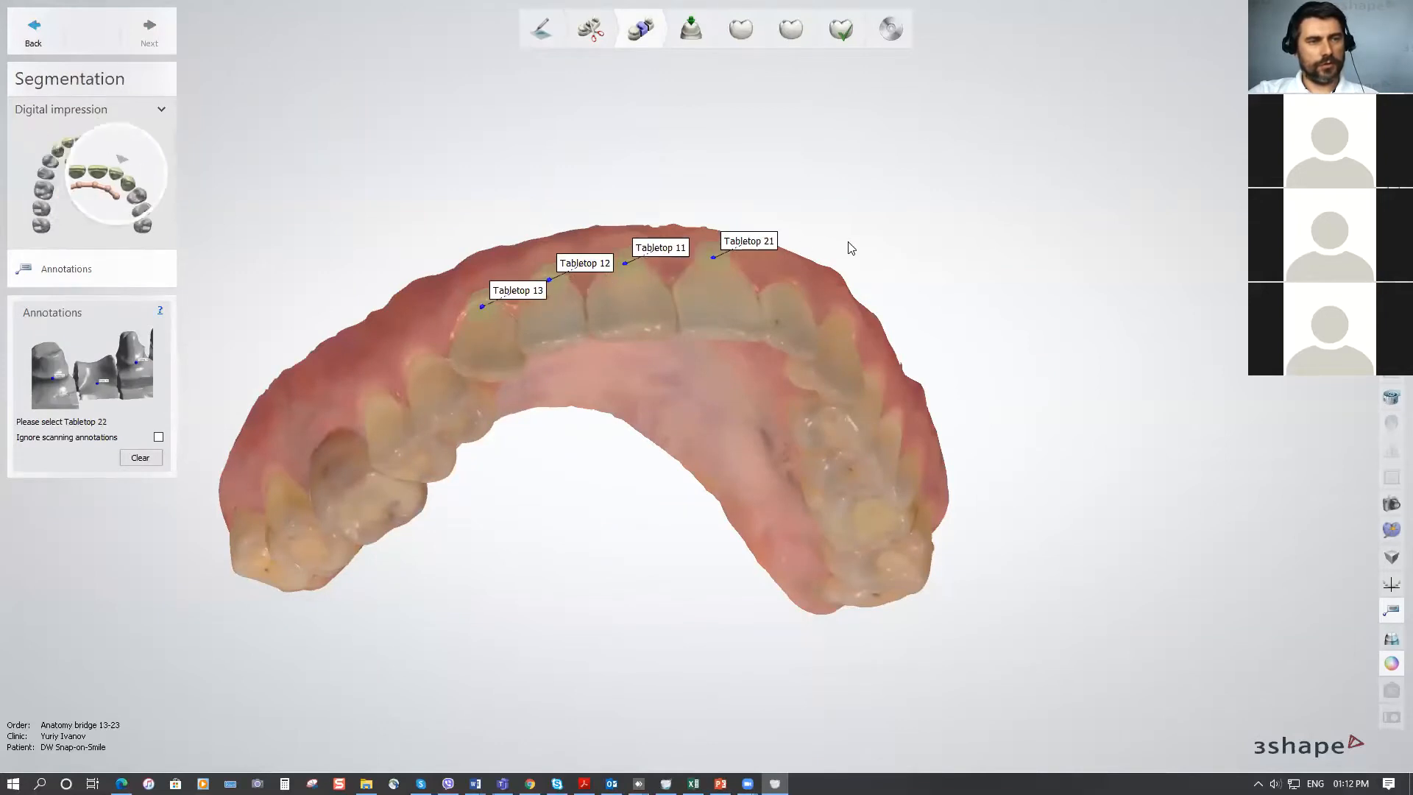
click(686, 295)
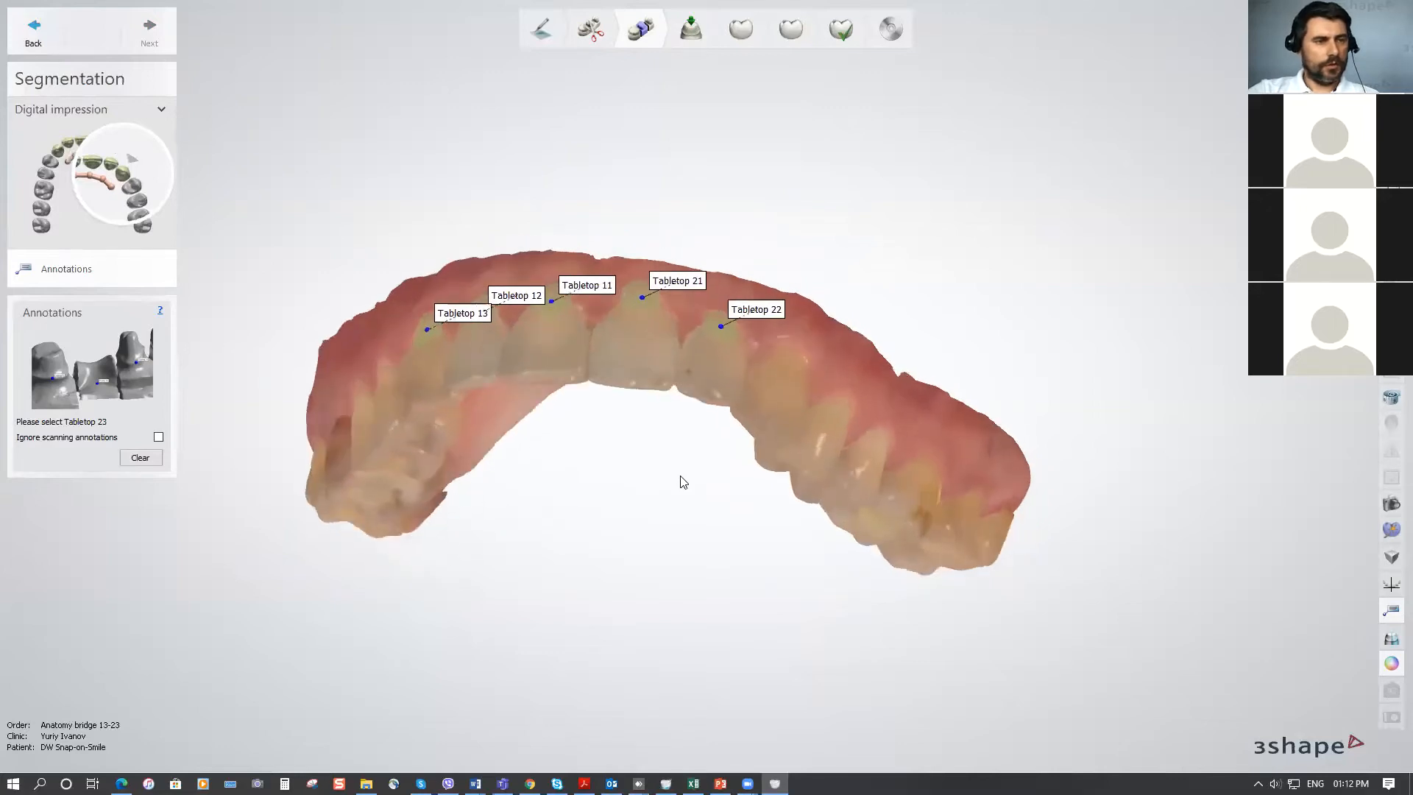
click(746, 385)
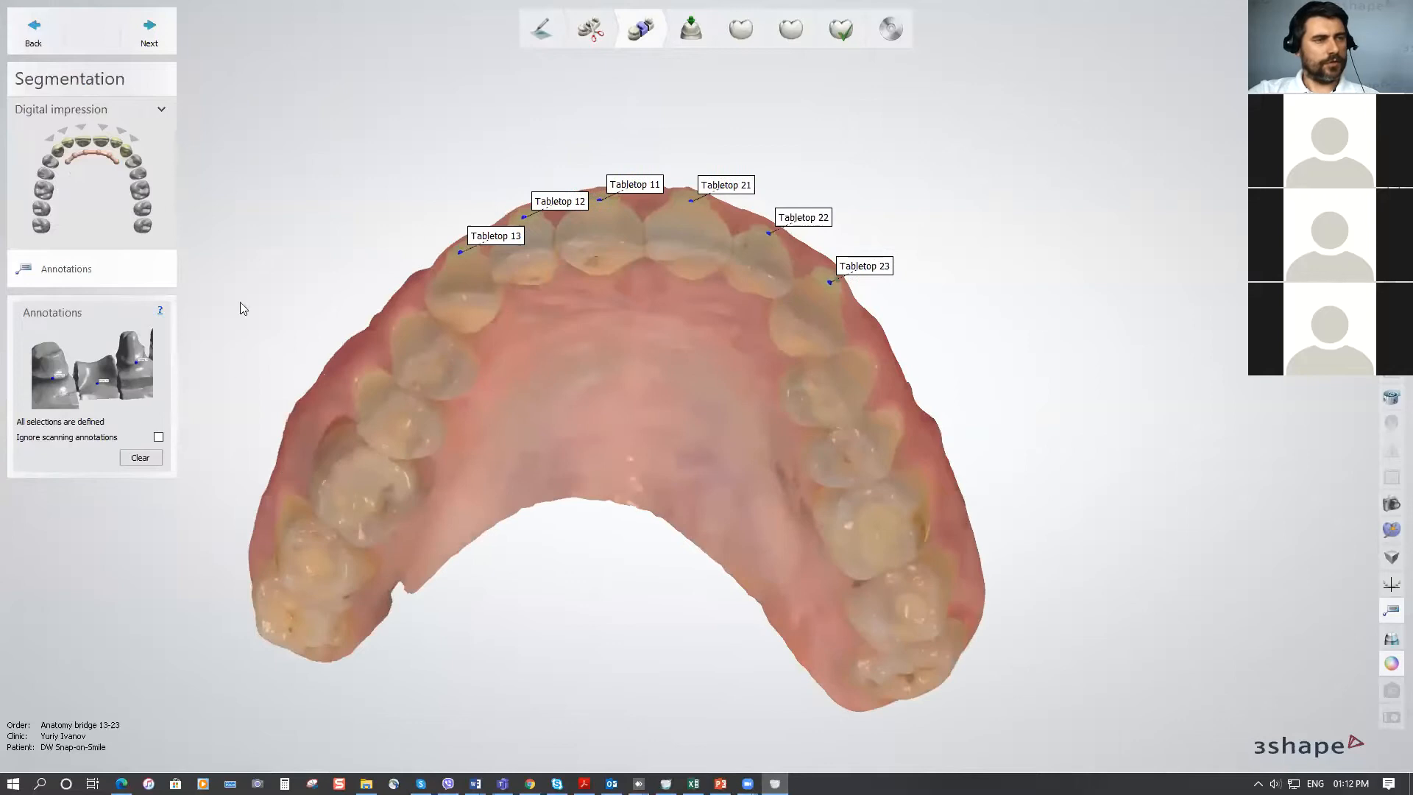
click(149, 33)
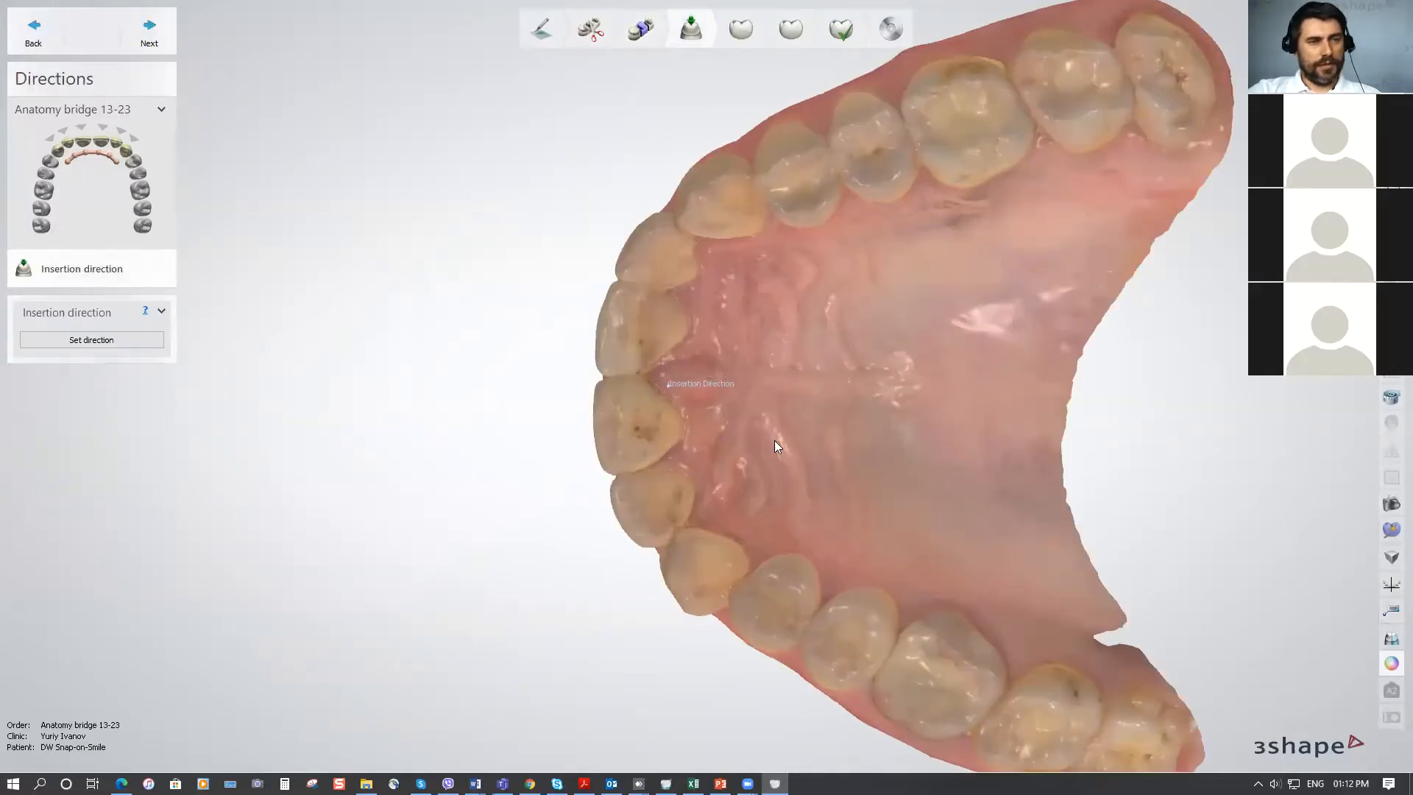
Set the bridge's insertion direction from a view facing the front teeth slightly from below, and advance to the anatomy pre-design.
right_drag(774, 440, 730, 535)
scroll(780, 470, up, 2)
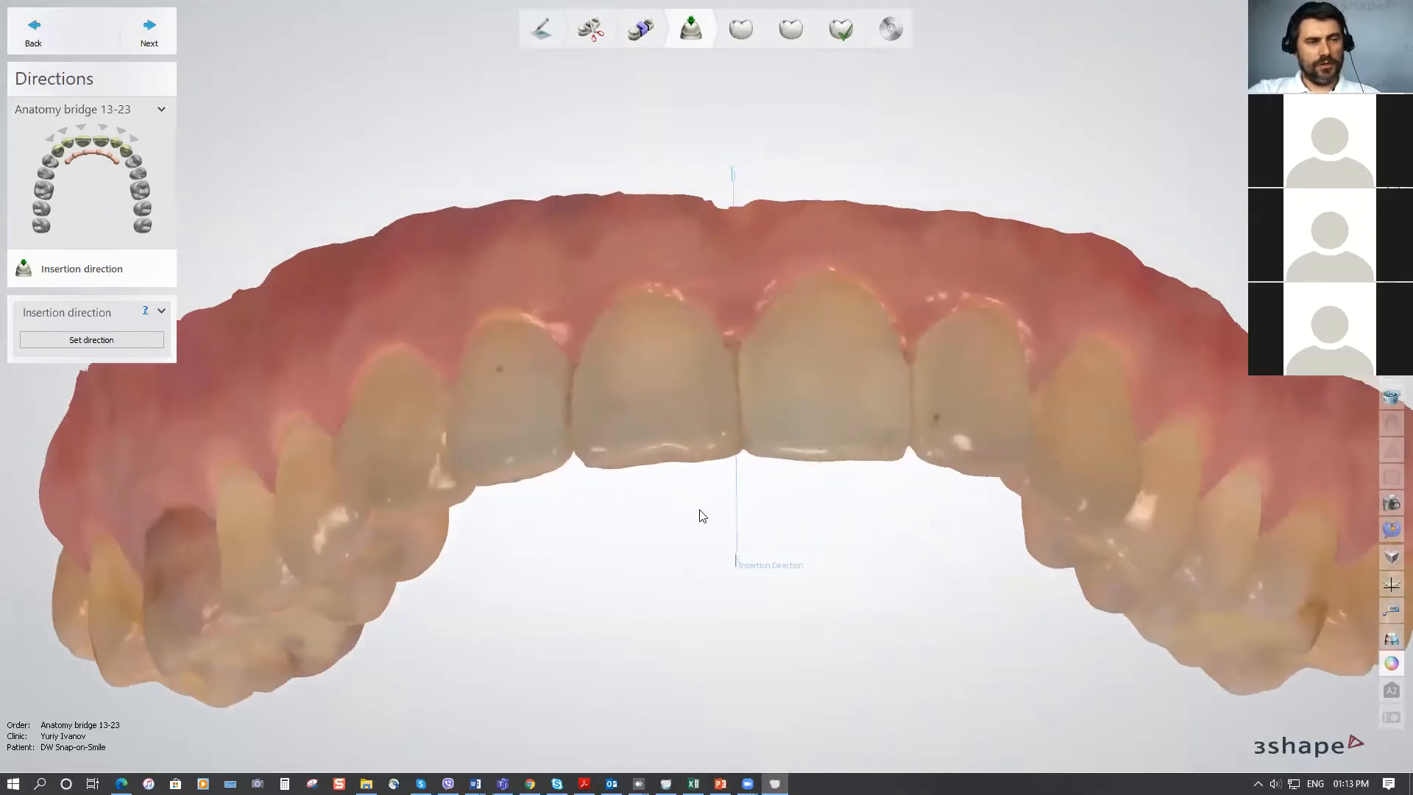
mouse_move(701, 515)
right_down()
mouse_move(703, 498)
mouse_move(687, 505)
mouse_move(705, 501)
right_up()
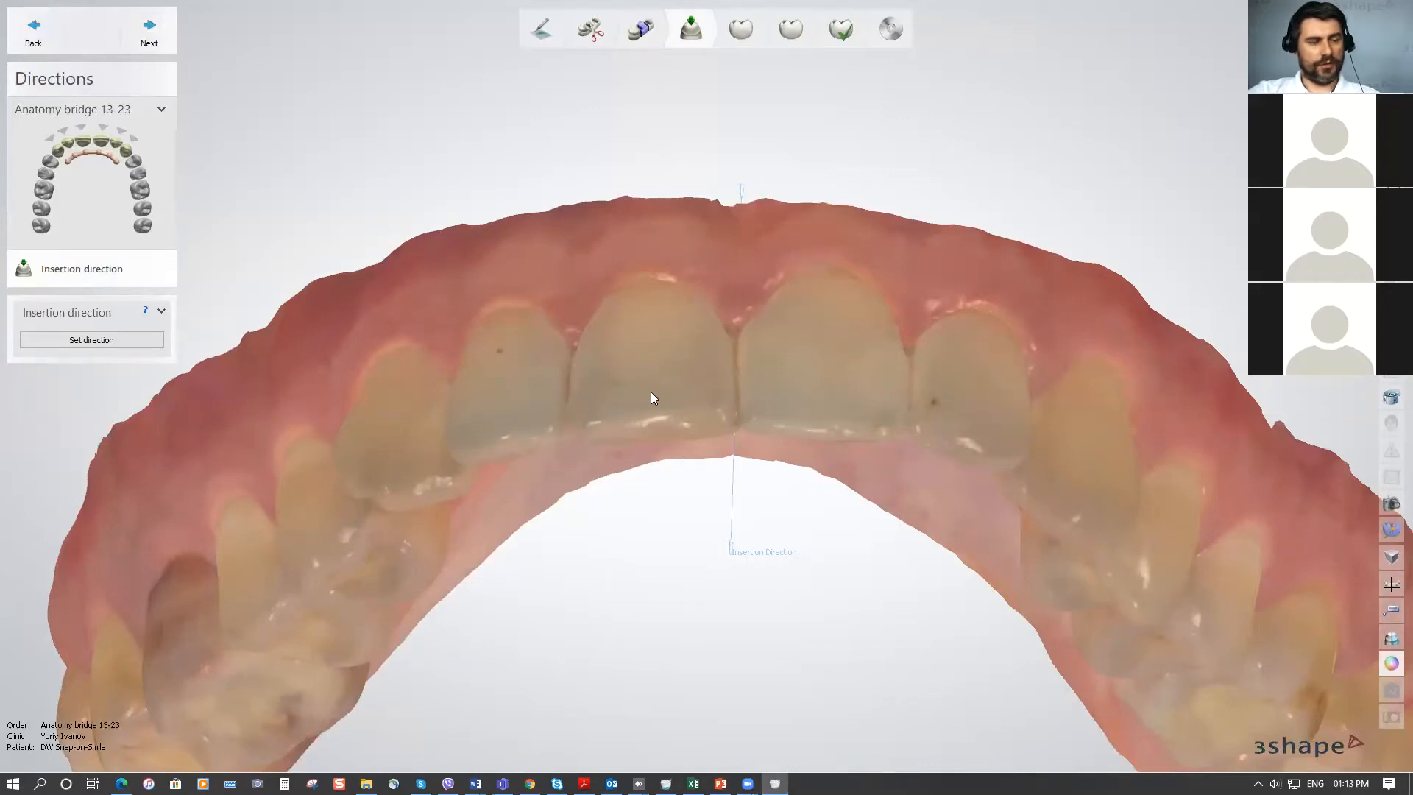
click(89, 341)
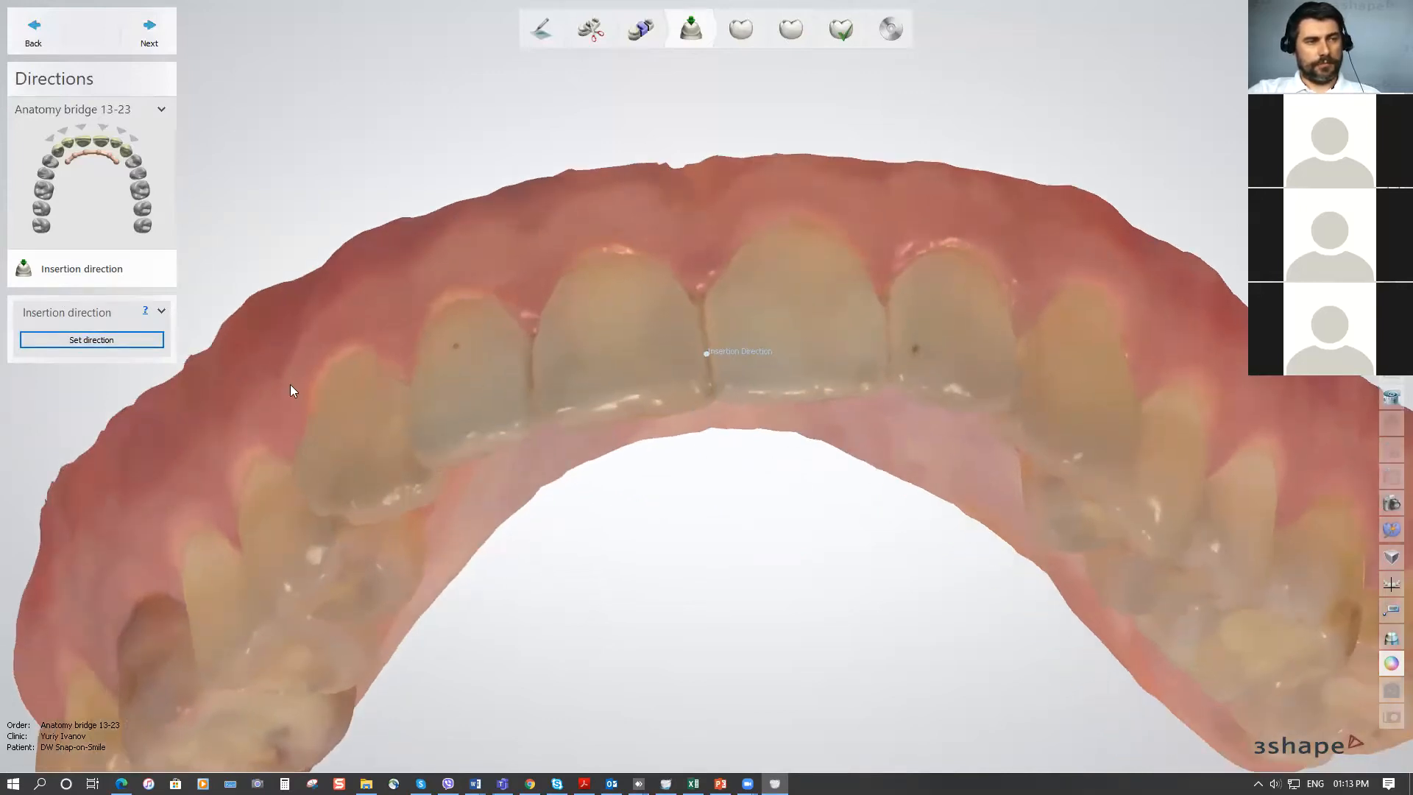
click(144, 40)
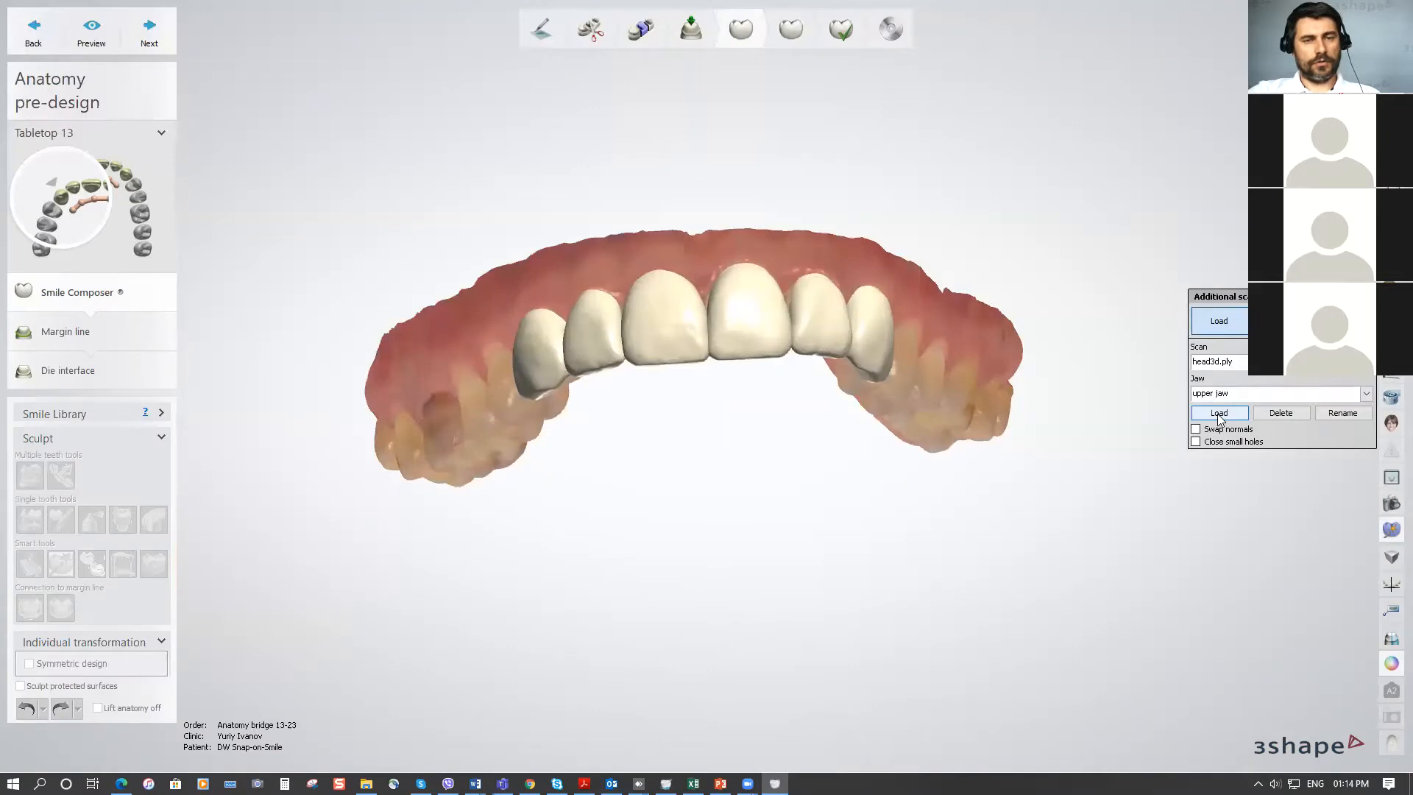
click(1218, 415)
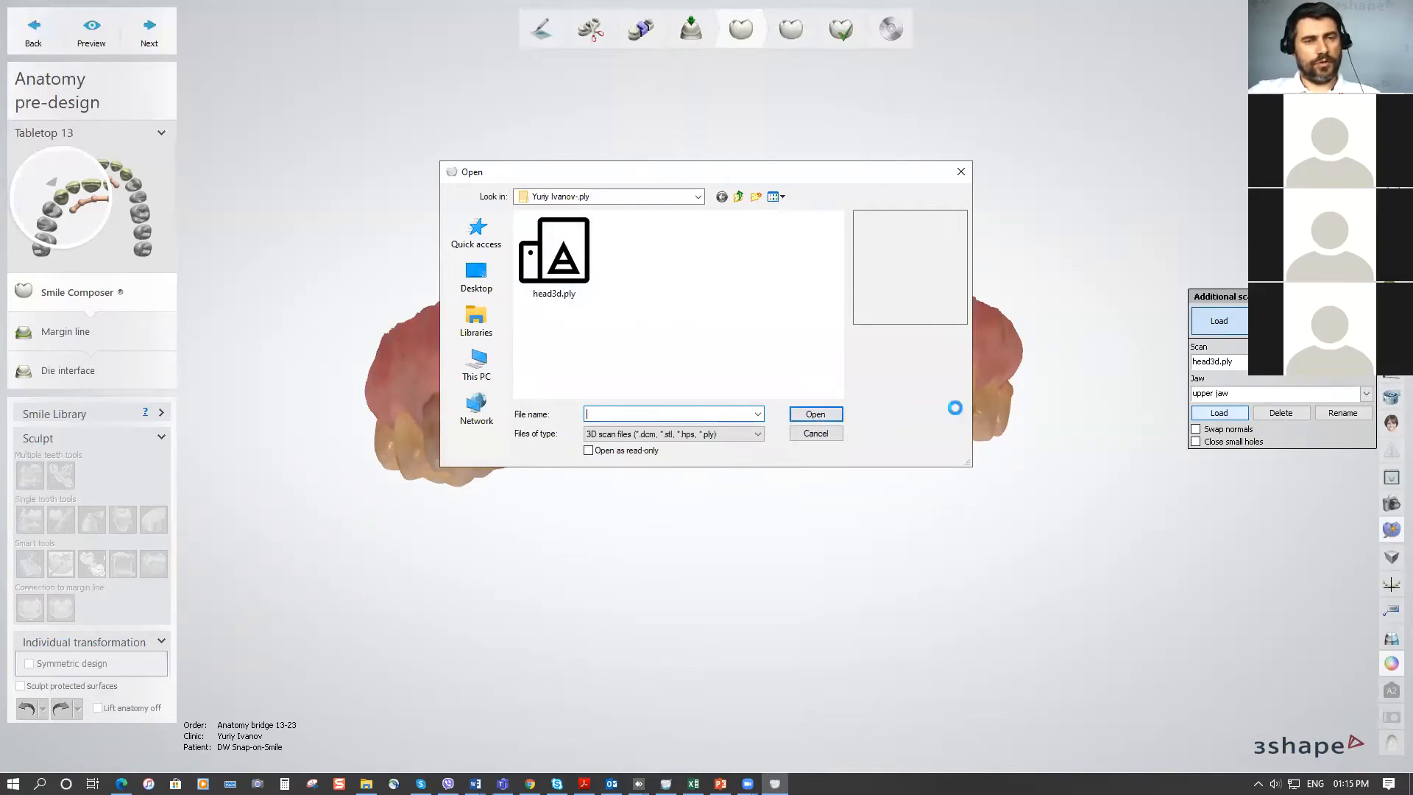
click(961, 171)
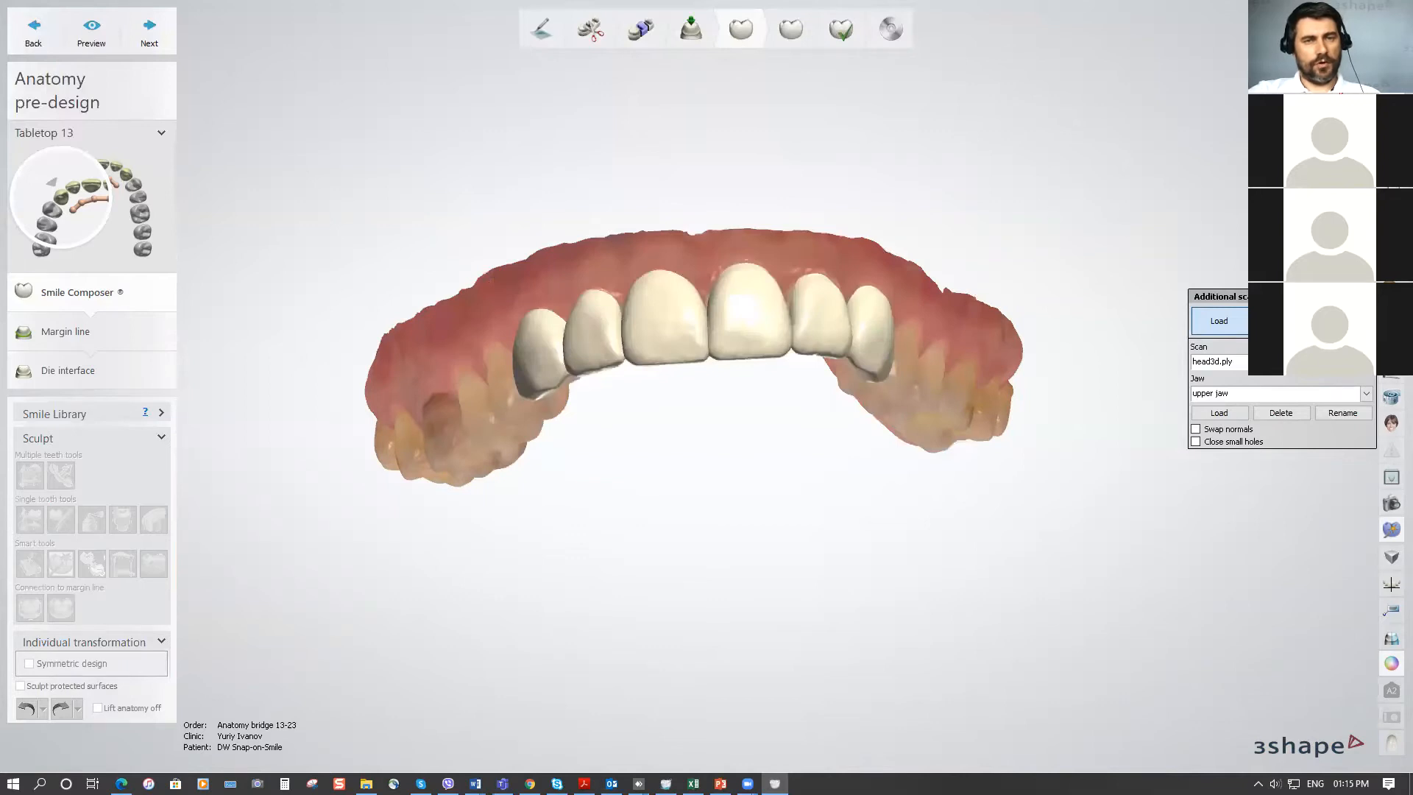
click(1369, 297)
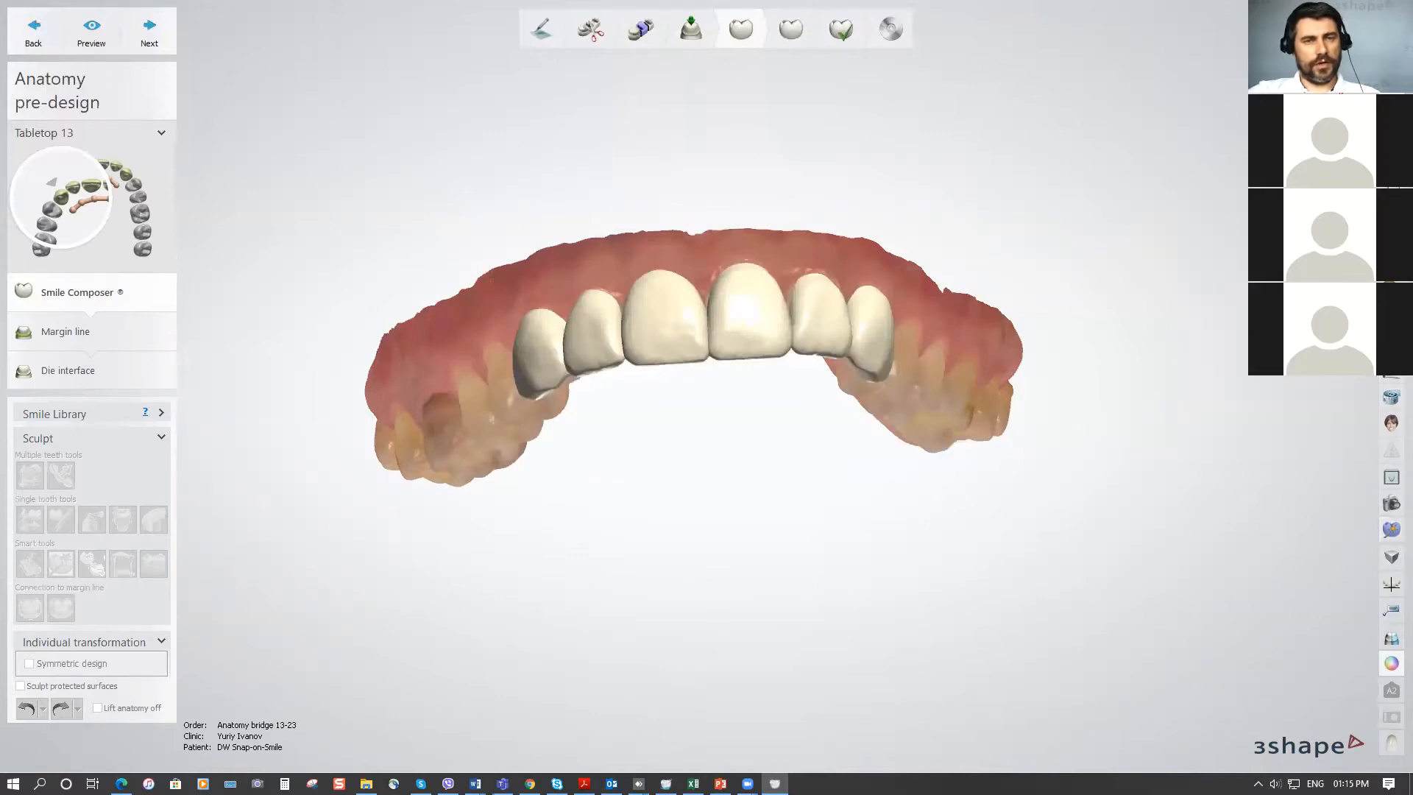
Examine the proposed anterior teeth within the smile of the patient's face scan.
scroll(914, 428, down, 8)
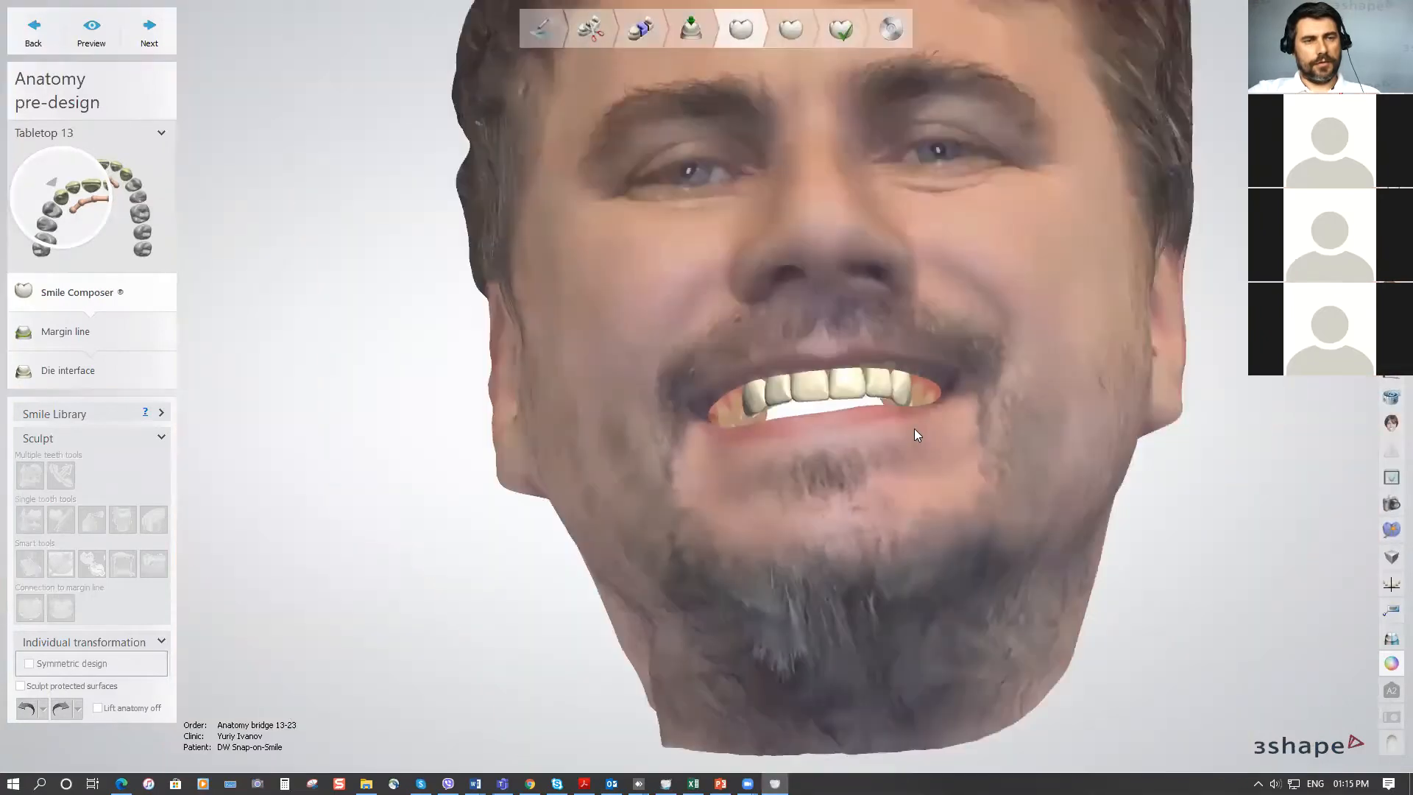
middle_drag(923, 417, 817, 408)
scroll(815, 408, up, 1)
right_drag(815, 408, 671, 443)
scroll(702, 411, up, 6)
right_drag(846, 443, 844, 451)
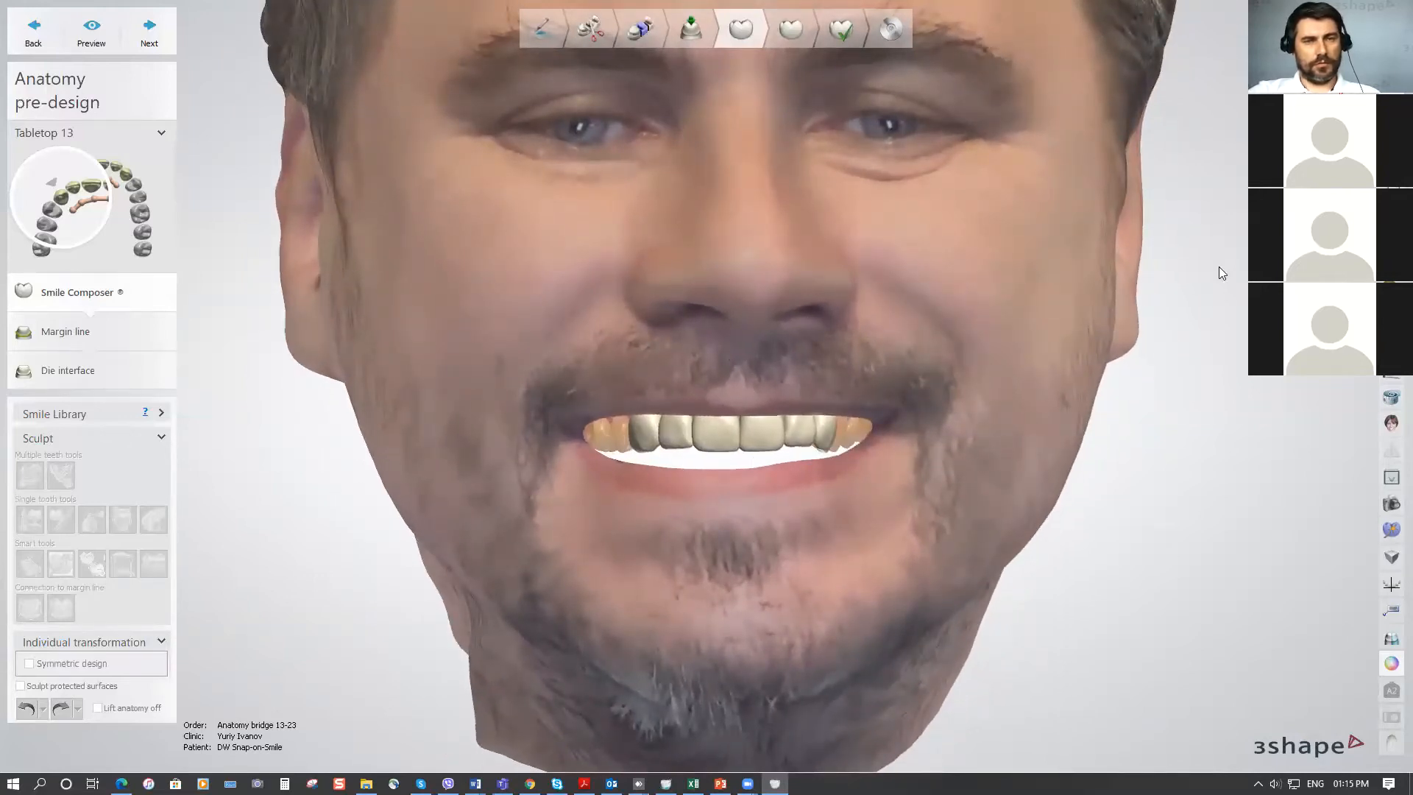
click(1391, 530)
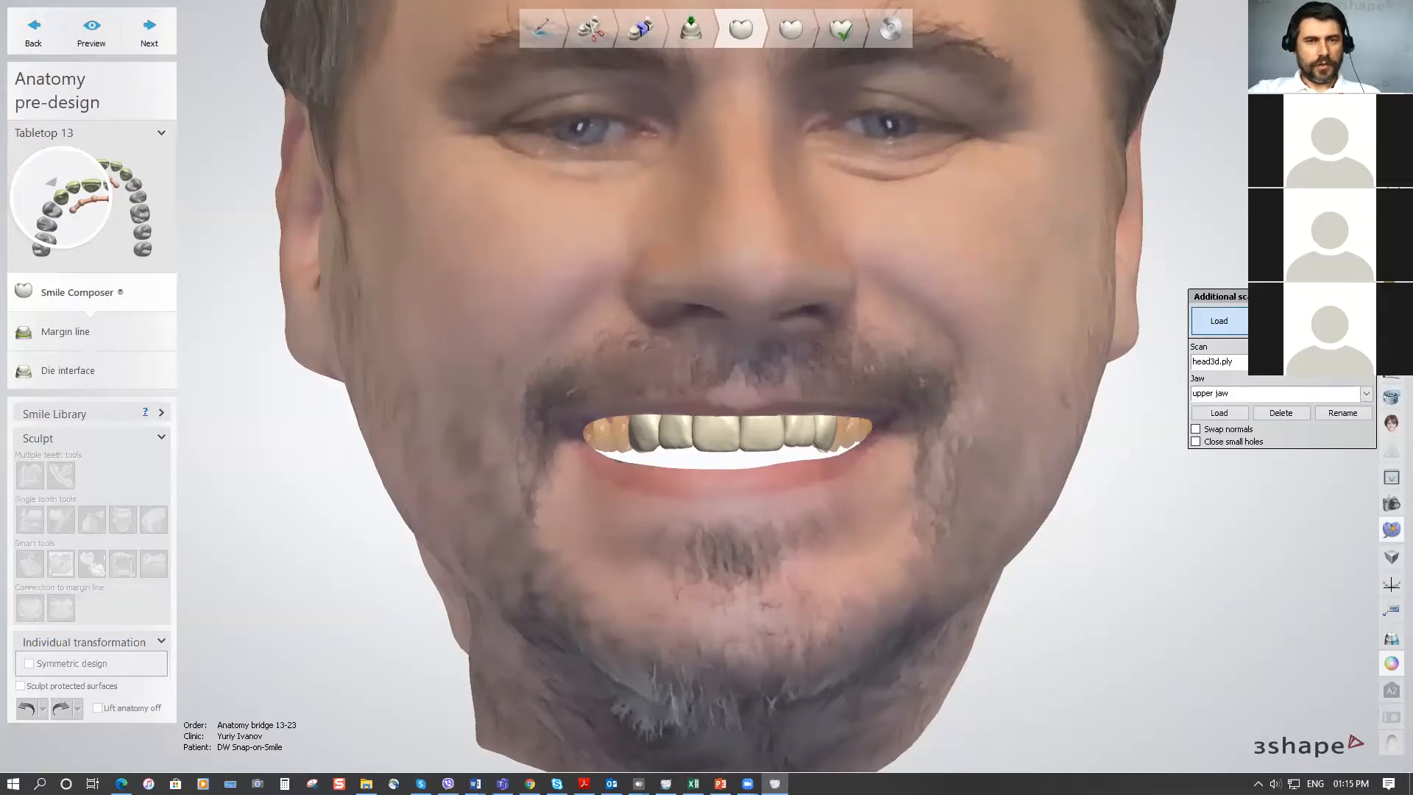
click(1370, 296)
right_drag(806, 390, 800, 385)
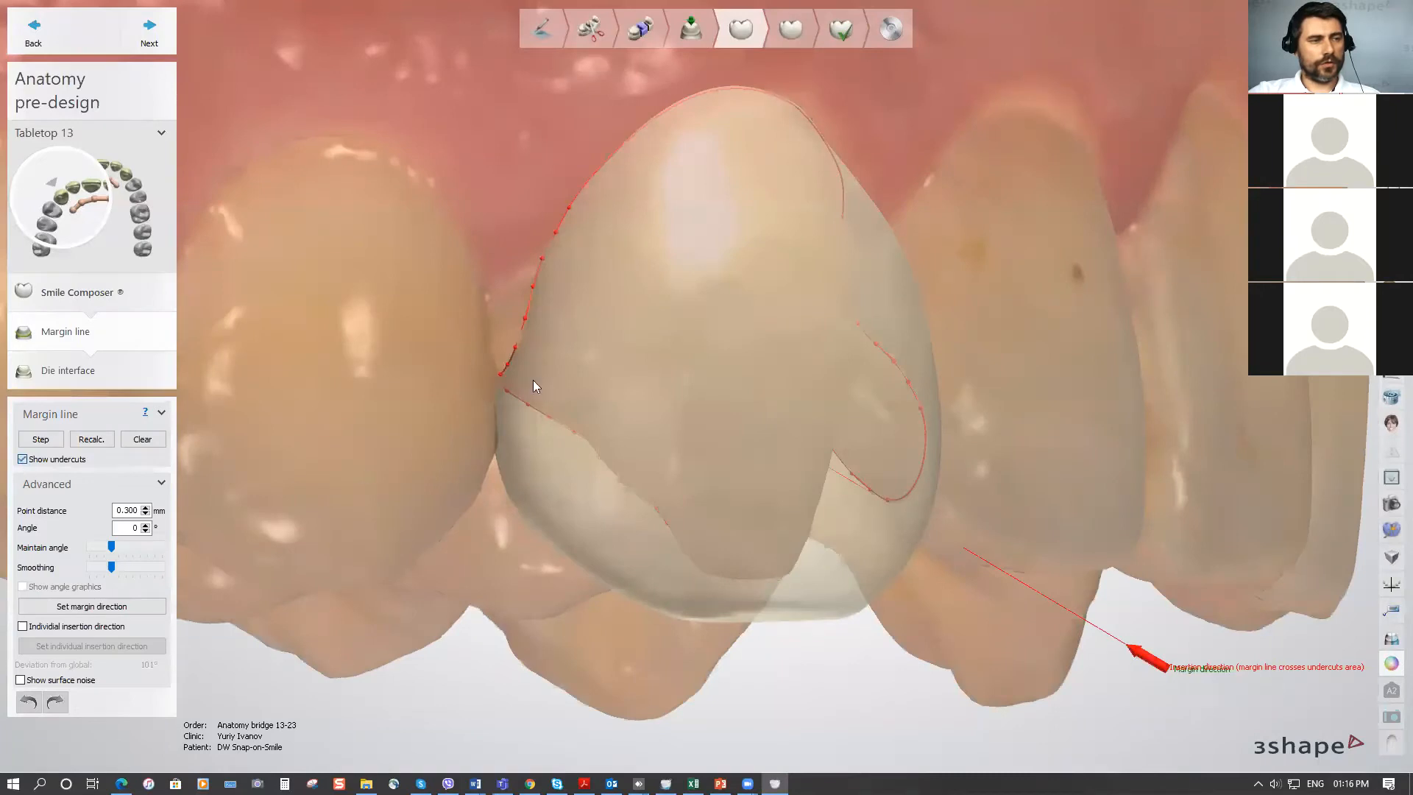
Reshape the Tabletop 13 margin line at its palatal corner beside tooth 12.
right_drag(645, 349, 548, 452)
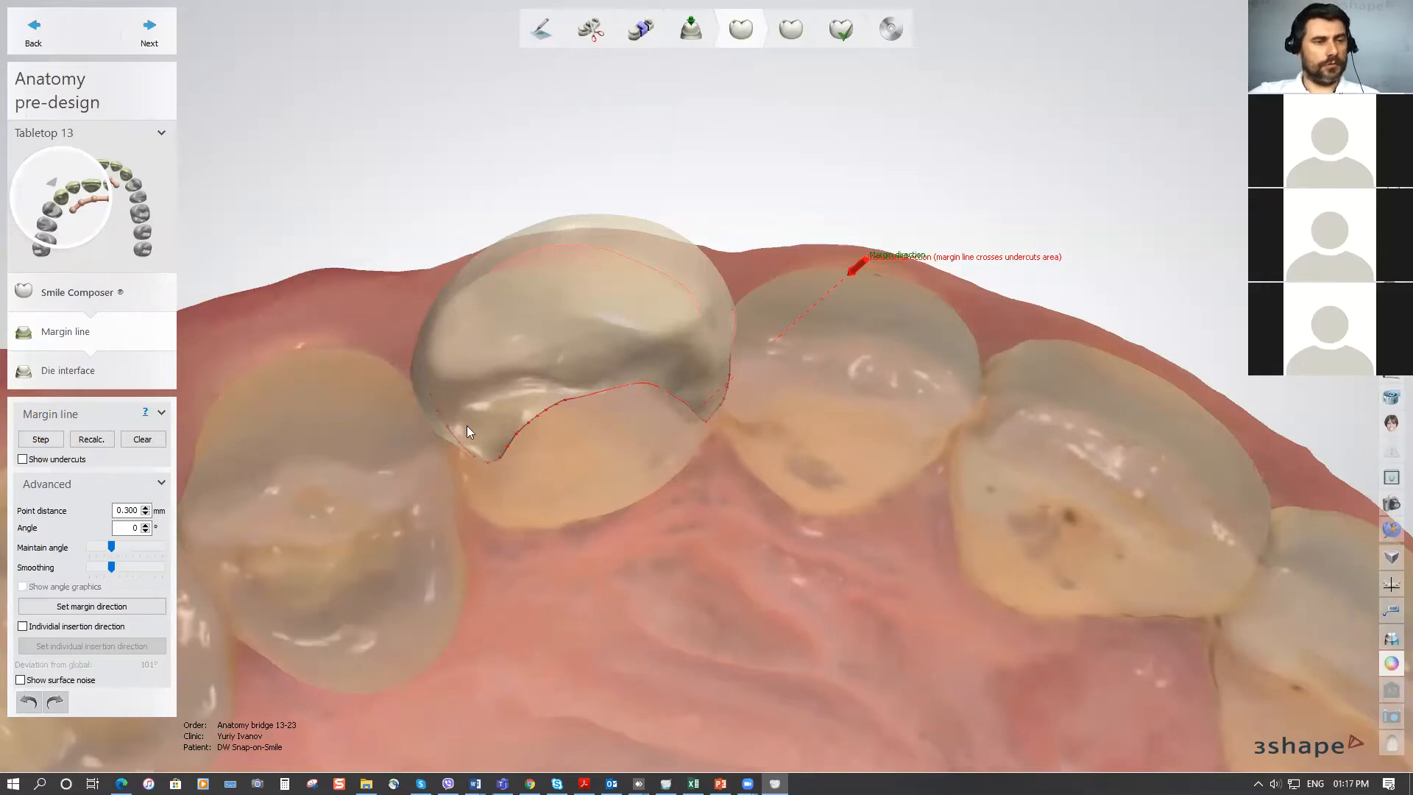
right_drag(674, 472, 608, 327)
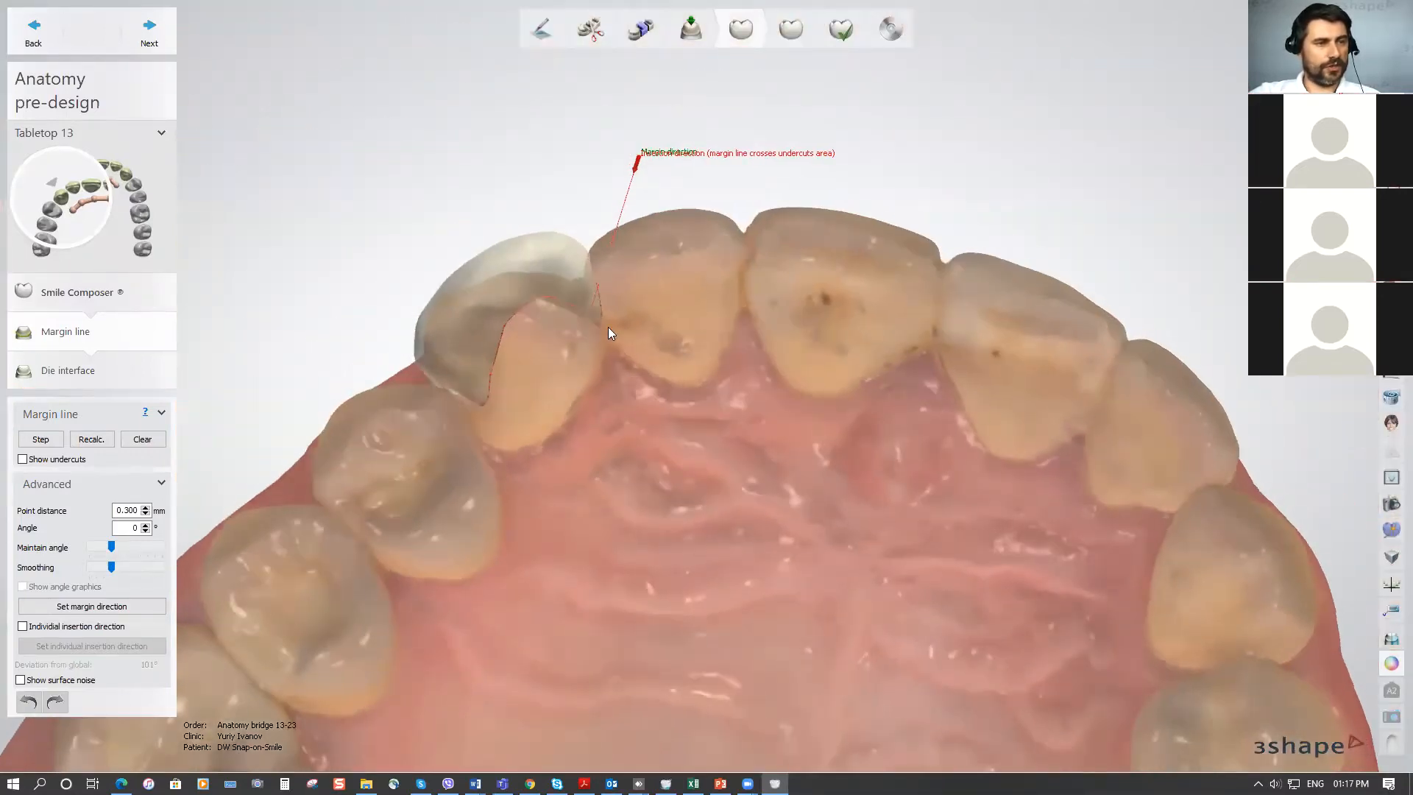
scroll(602, 344, up, 3)
right_drag(609, 382, 577, 408)
scroll(579, 406, up, 4)
scroll(589, 410, up, 3)
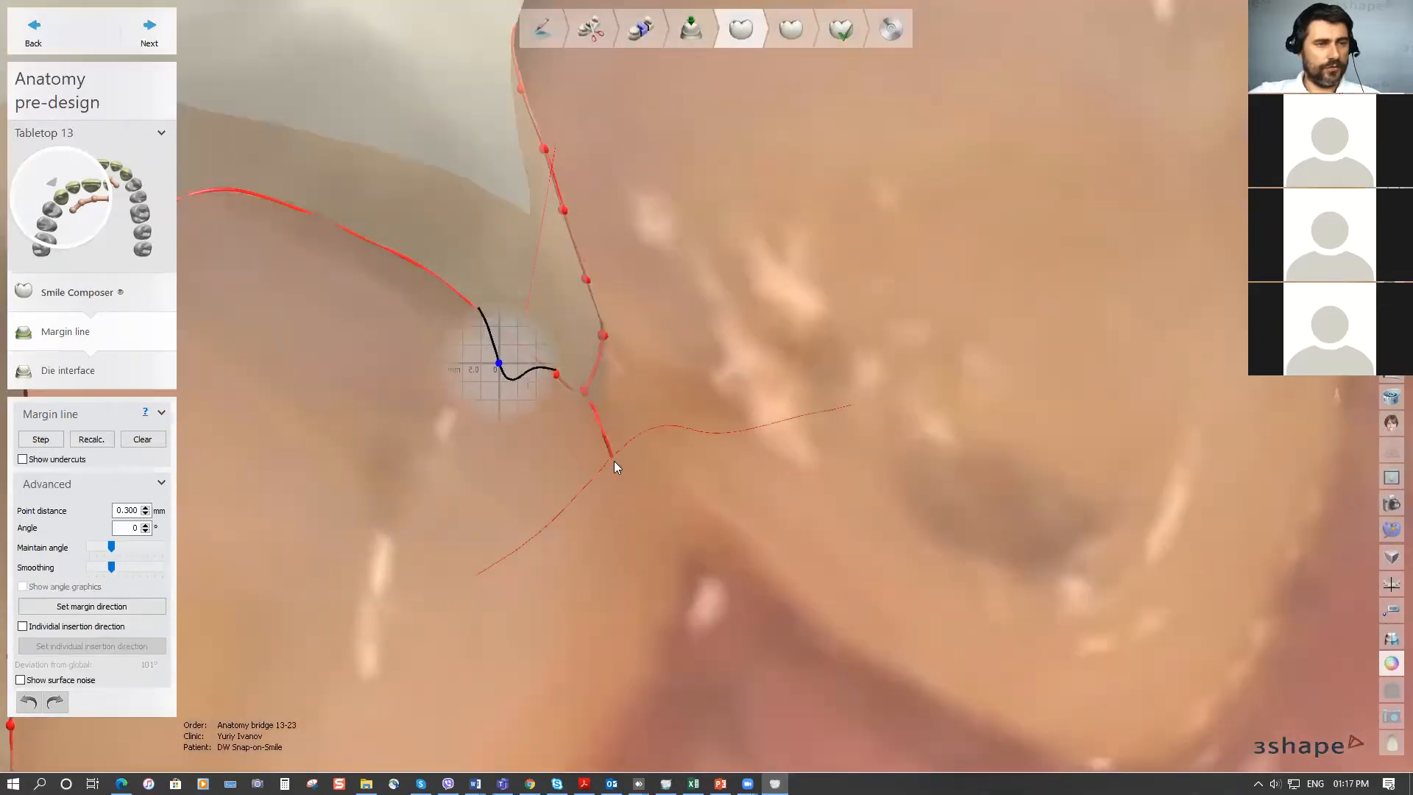
click(594, 417)
click(590, 371)
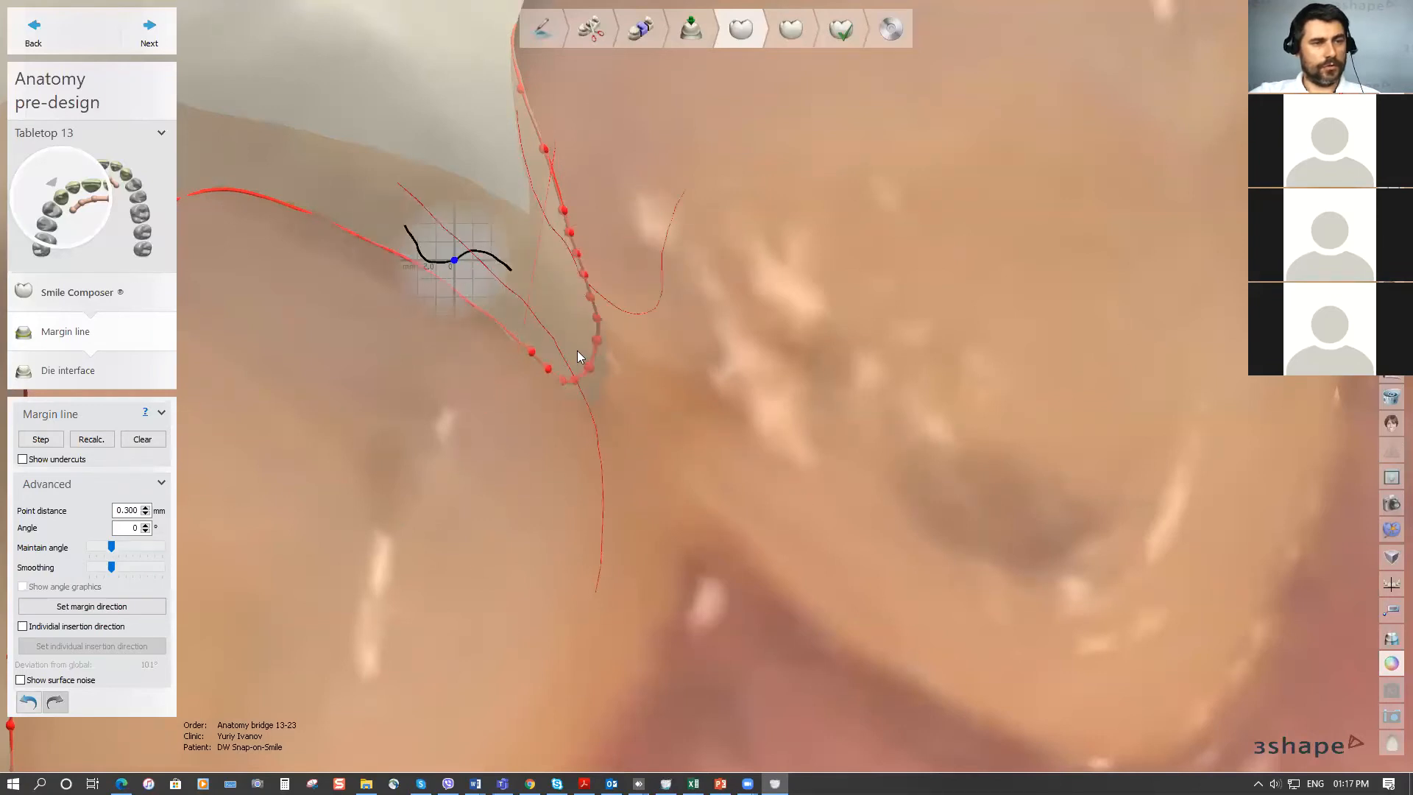
Pull the Tabletop 13 margin line inward at the corner beside tooth 12 and proceed to the die interface, accepting its undercut crossing.
mouse_move(522, 346)
mouse_down()
mouse_move(564, 339)
mouse_move(571, 255)
mouse_up()
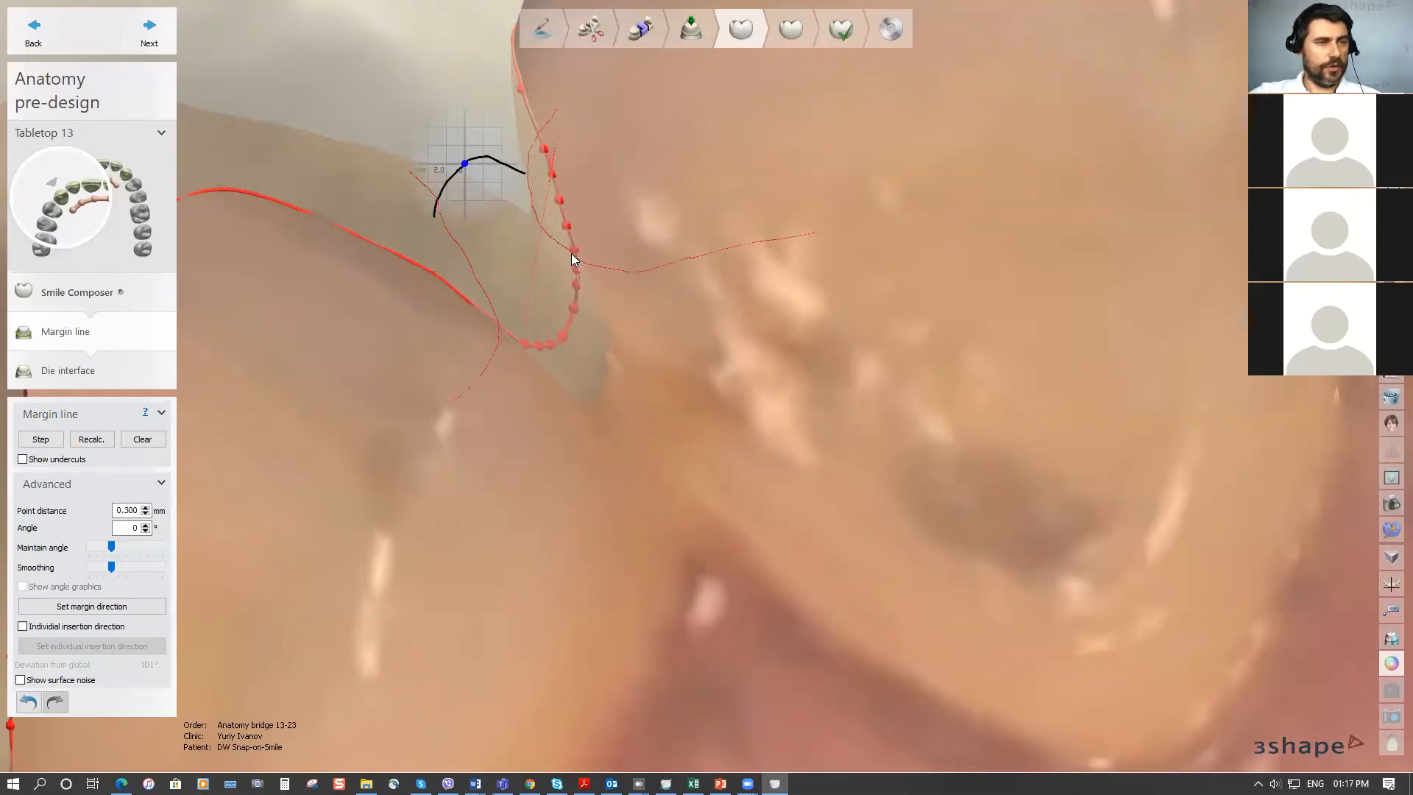
scroll(595, 342, down, 6)
right_drag(608, 355, 693, 430)
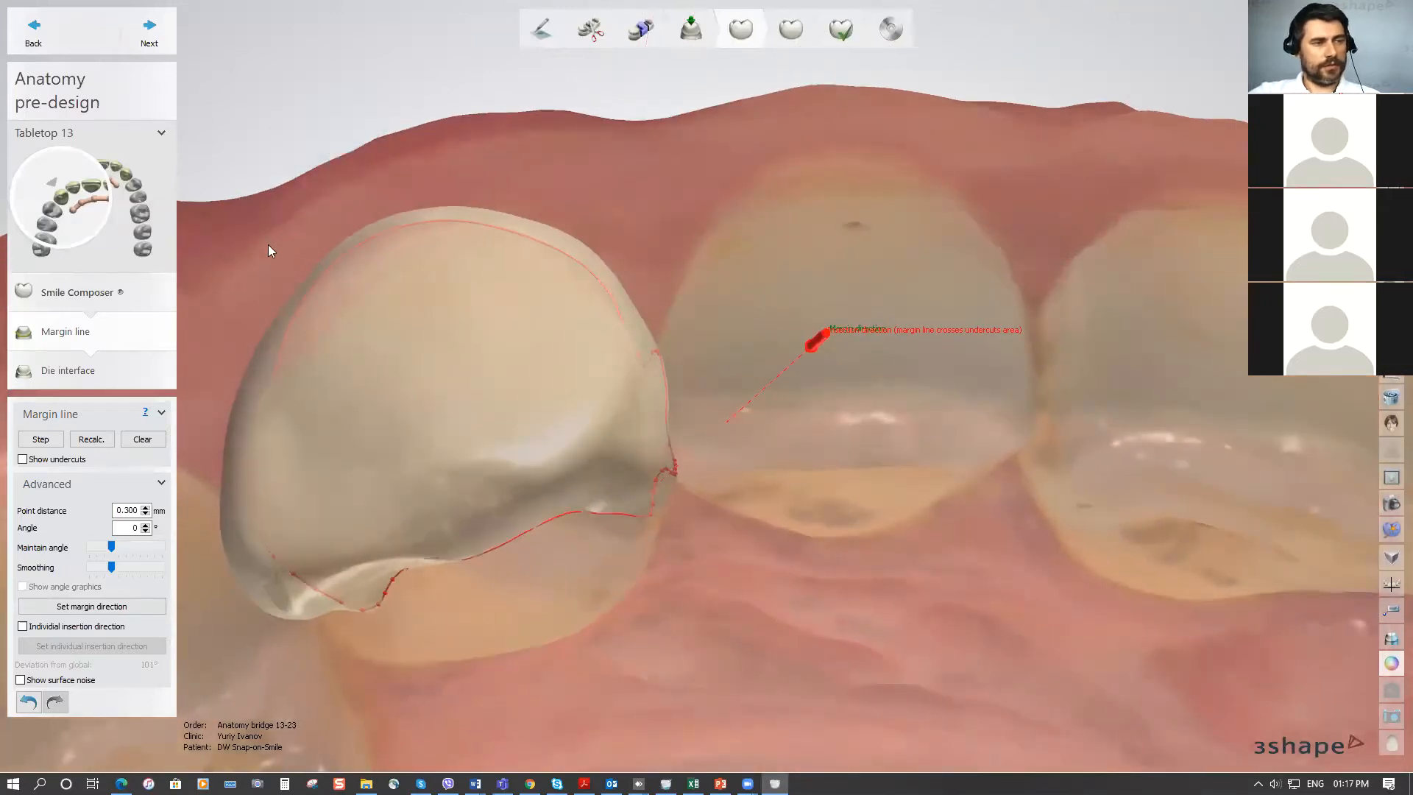
click(158, 33)
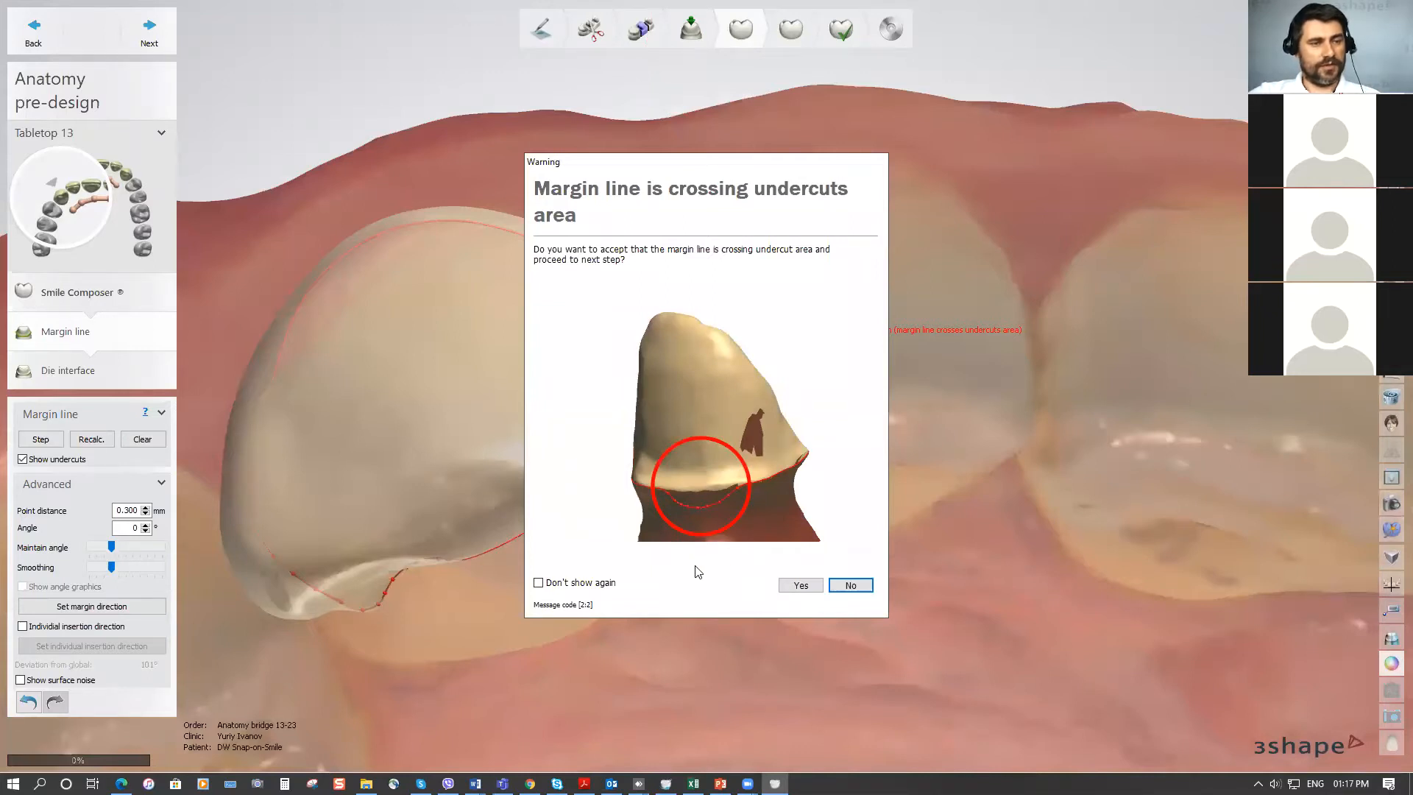
click(801, 586)
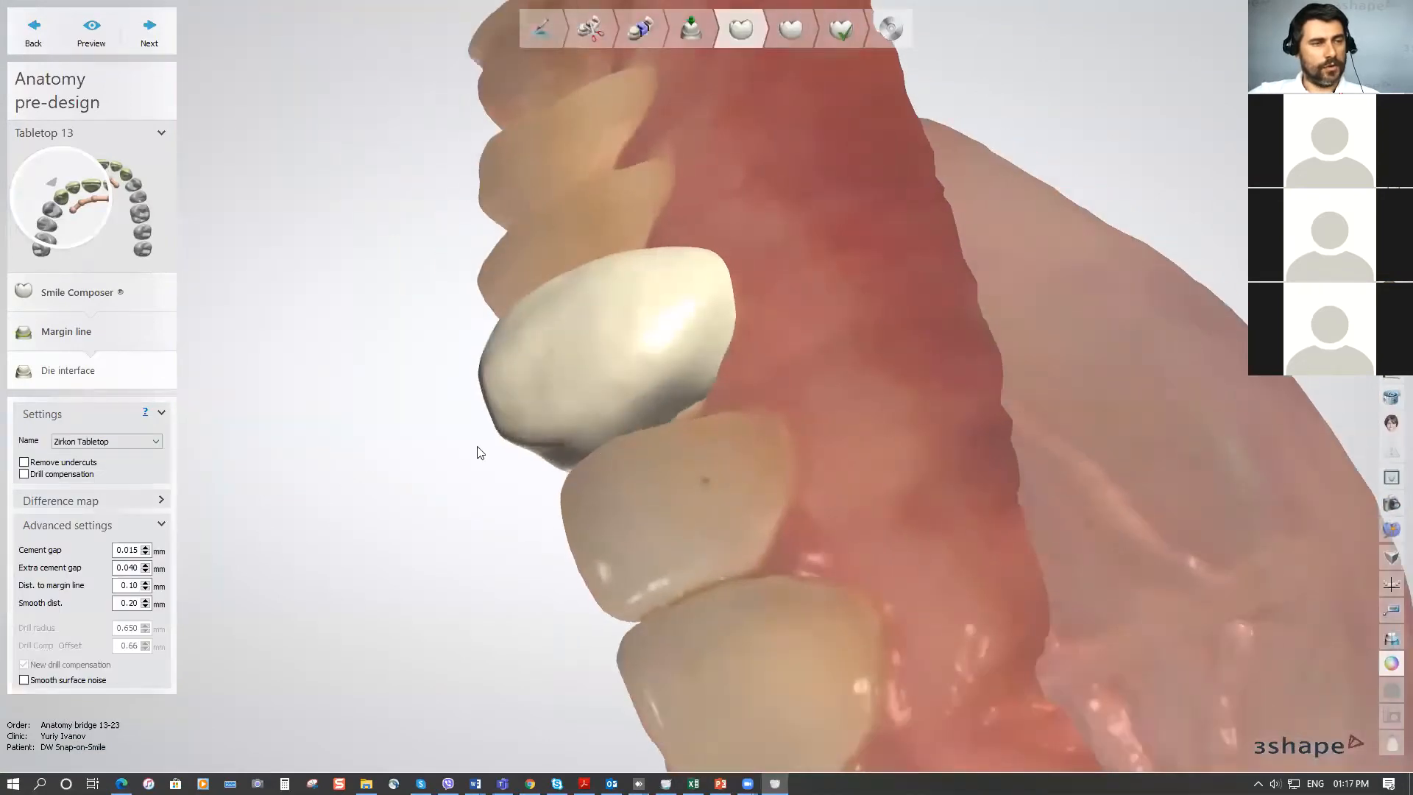
Keep the Zirkon Tabletop die interface settings for Tabletop 13 and proceed to the Tabletop 12 margin line.
right_drag(599, 490, 718, 405)
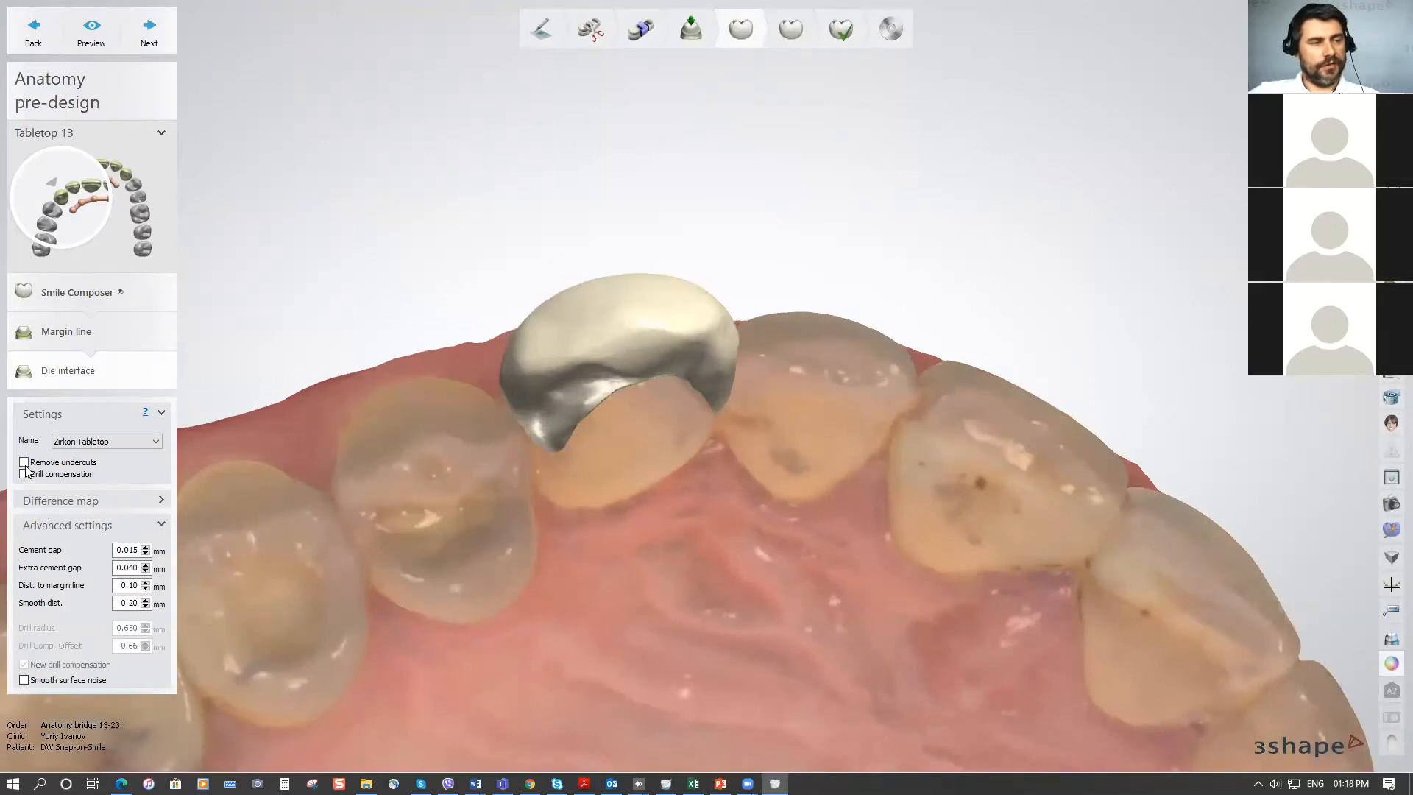
key(ctrl)
key(ctrl)
key(ctrl)
key(ctrl)
key(ctrl)
key(ctrl)
key(ctrl)
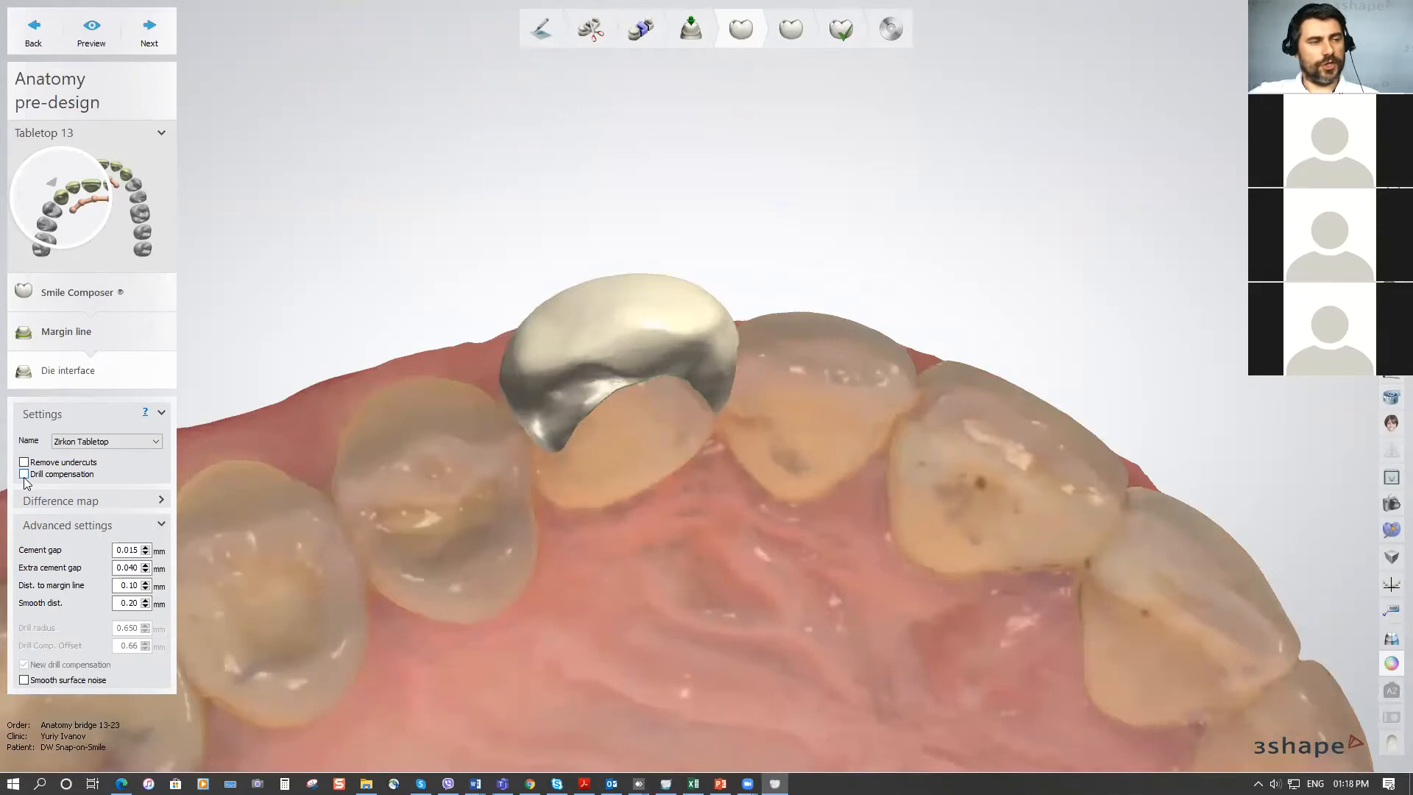
key(ctrl)
key(ctrl)
key(ctrl)
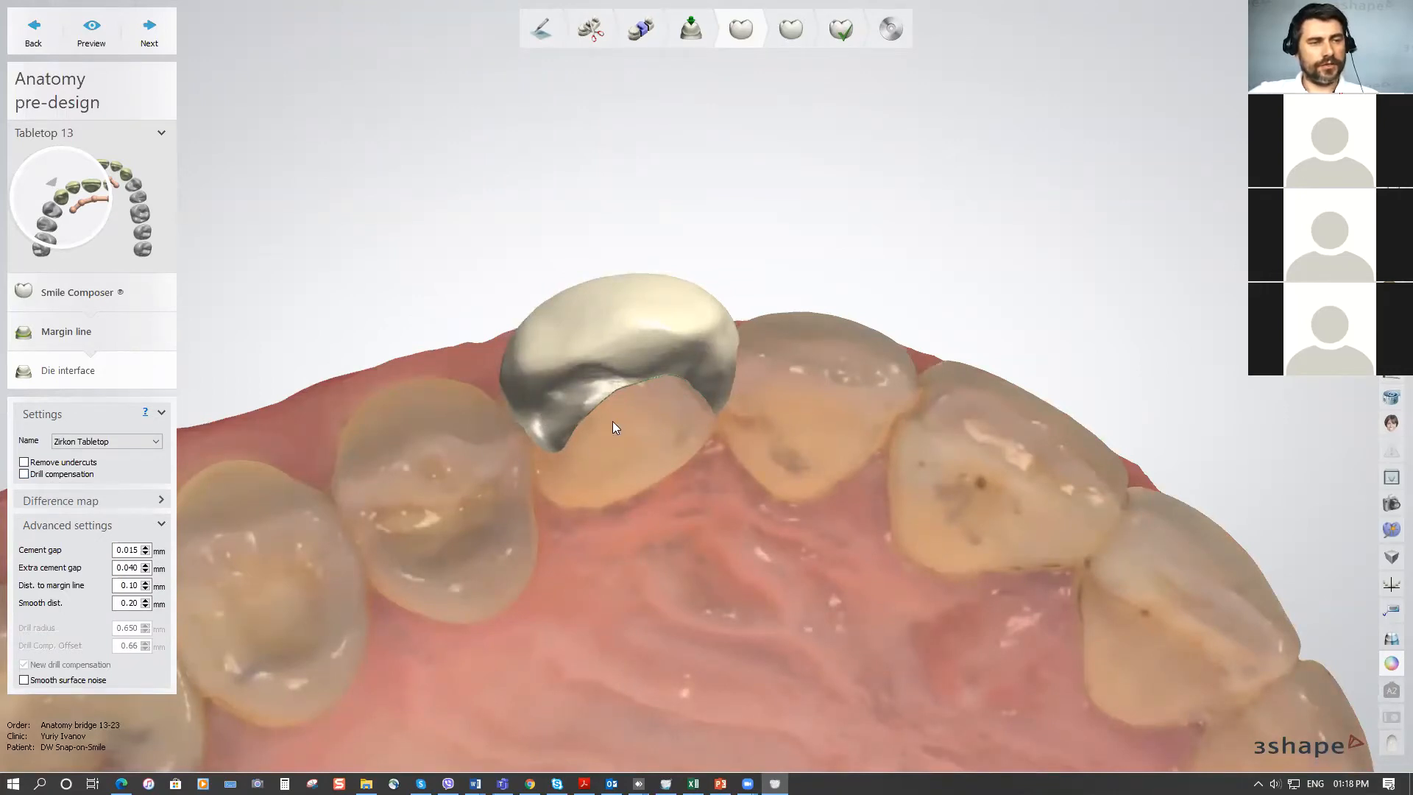
mouse_move(786, 420)
right_down()
mouse_move(784, 503)
mouse_move(763, 424)
mouse_move(779, 433)
right_up()
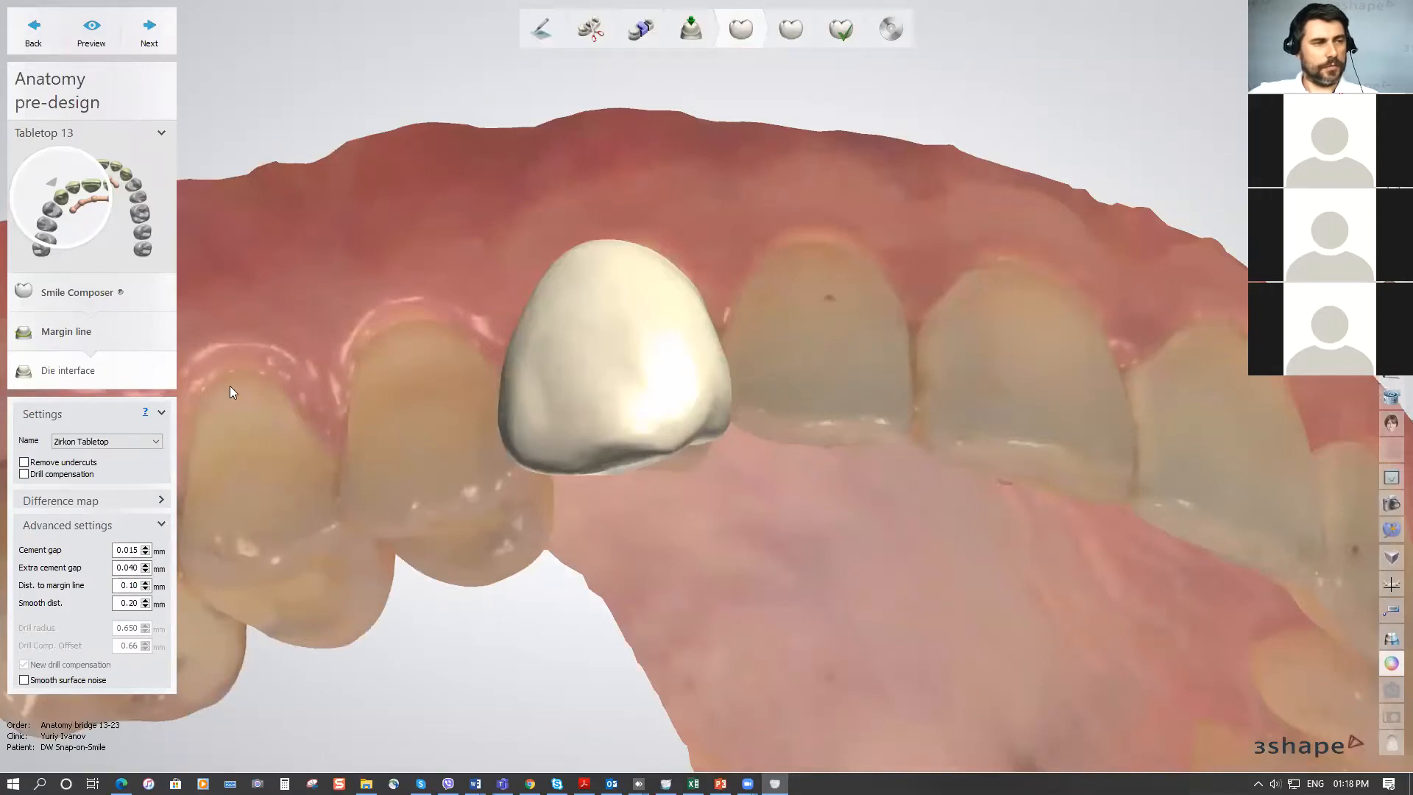
click(149, 31)
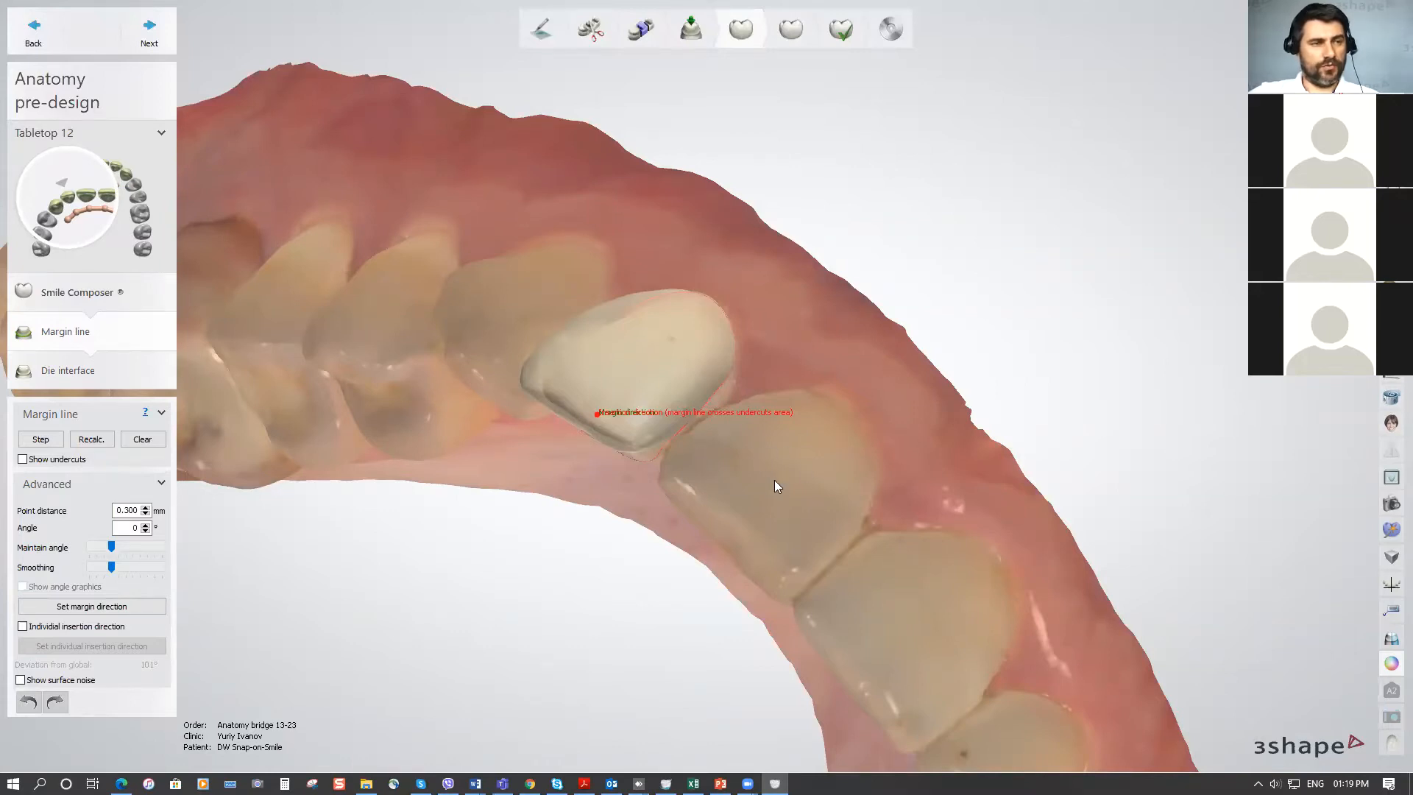
Examine Tabletop 12 on the upper jaw scan from the occlusal and front sides.
scroll(795, 484, down, 3)
middle_drag(771, 497, 770, 450)
right_drag(770, 451, 818, 434)
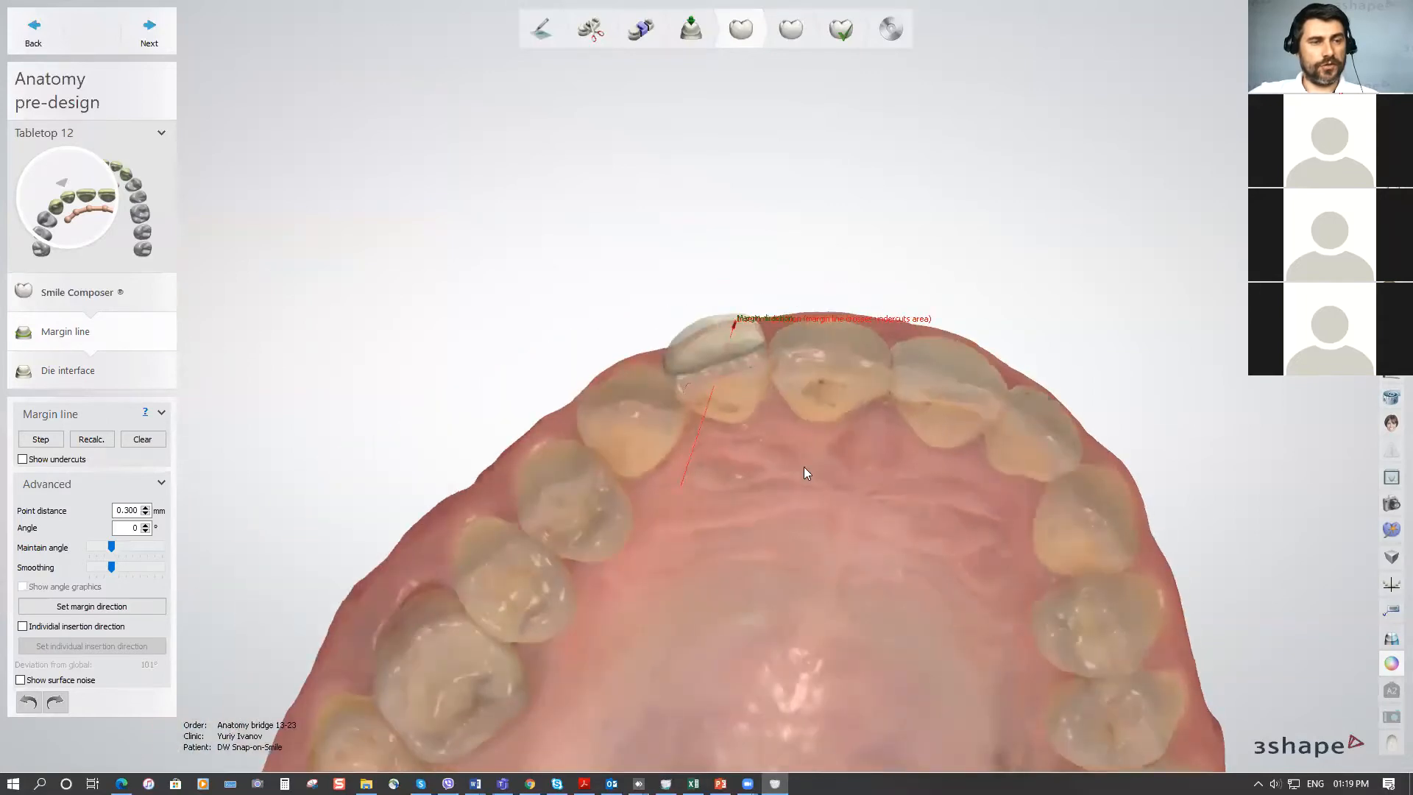
scroll(798, 501, down, 2)
middle_drag(826, 526, 774, 363)
right_drag(774, 363, 730, 373)
middle_drag(725, 462, 713, 413)
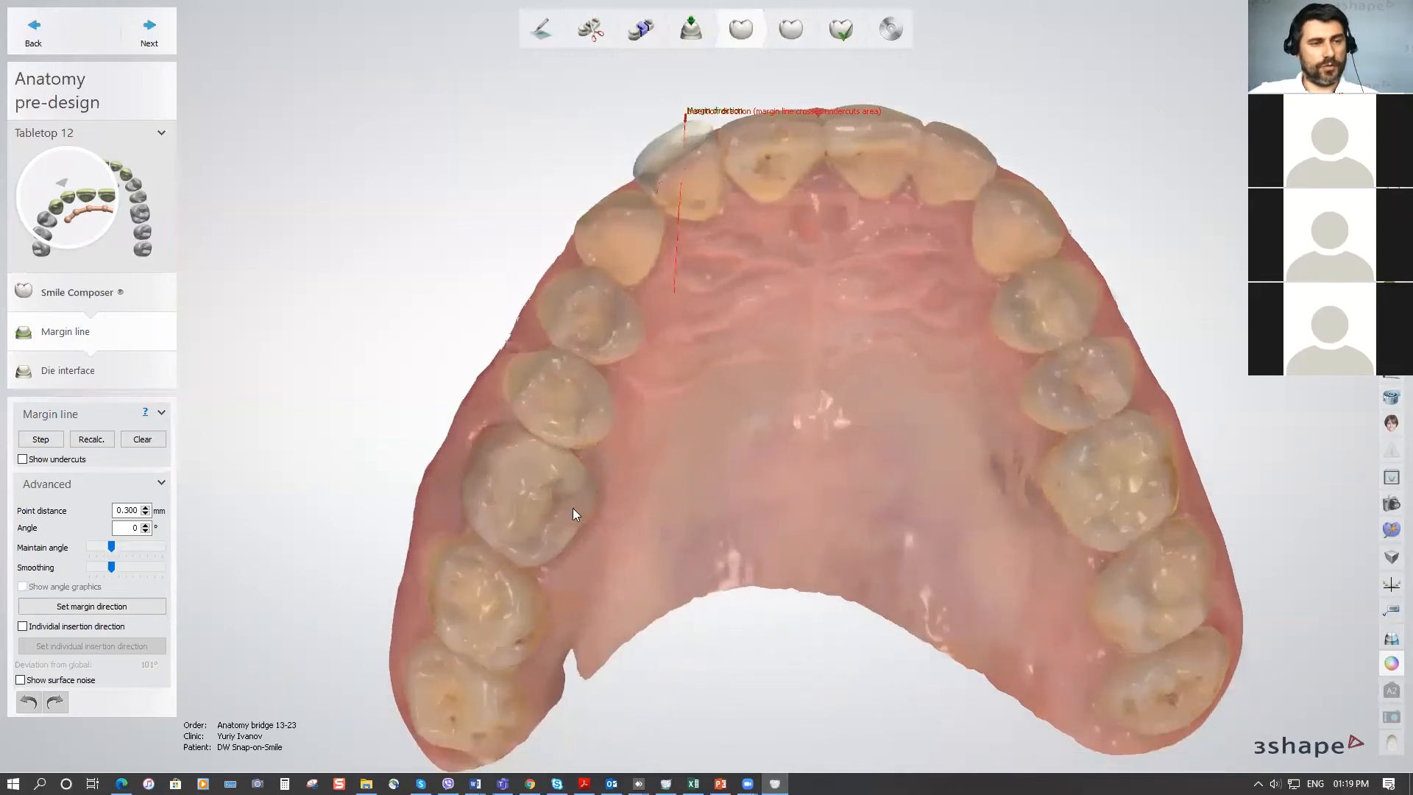
right_drag(674, 463, 709, 409)
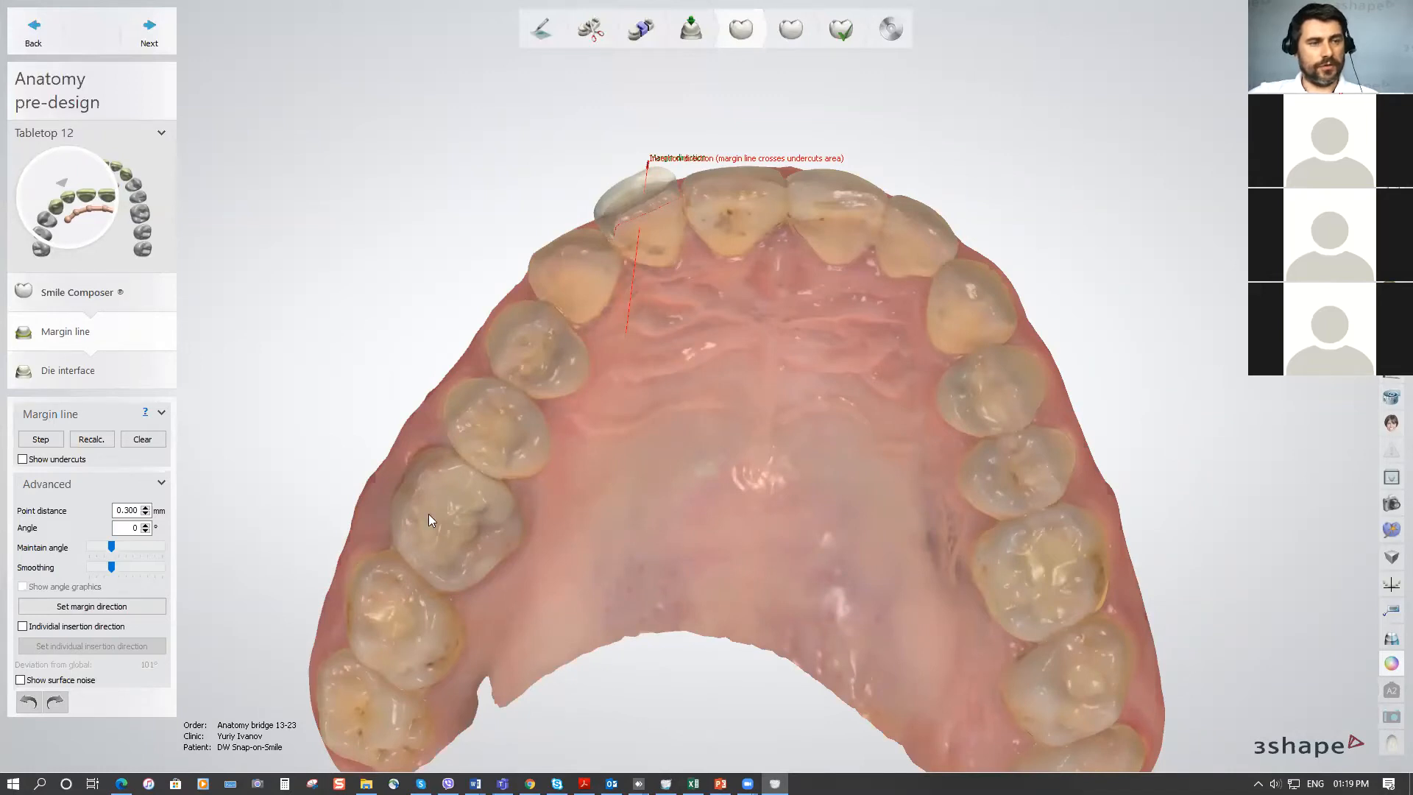
right_drag(712, 363, 717, 433)
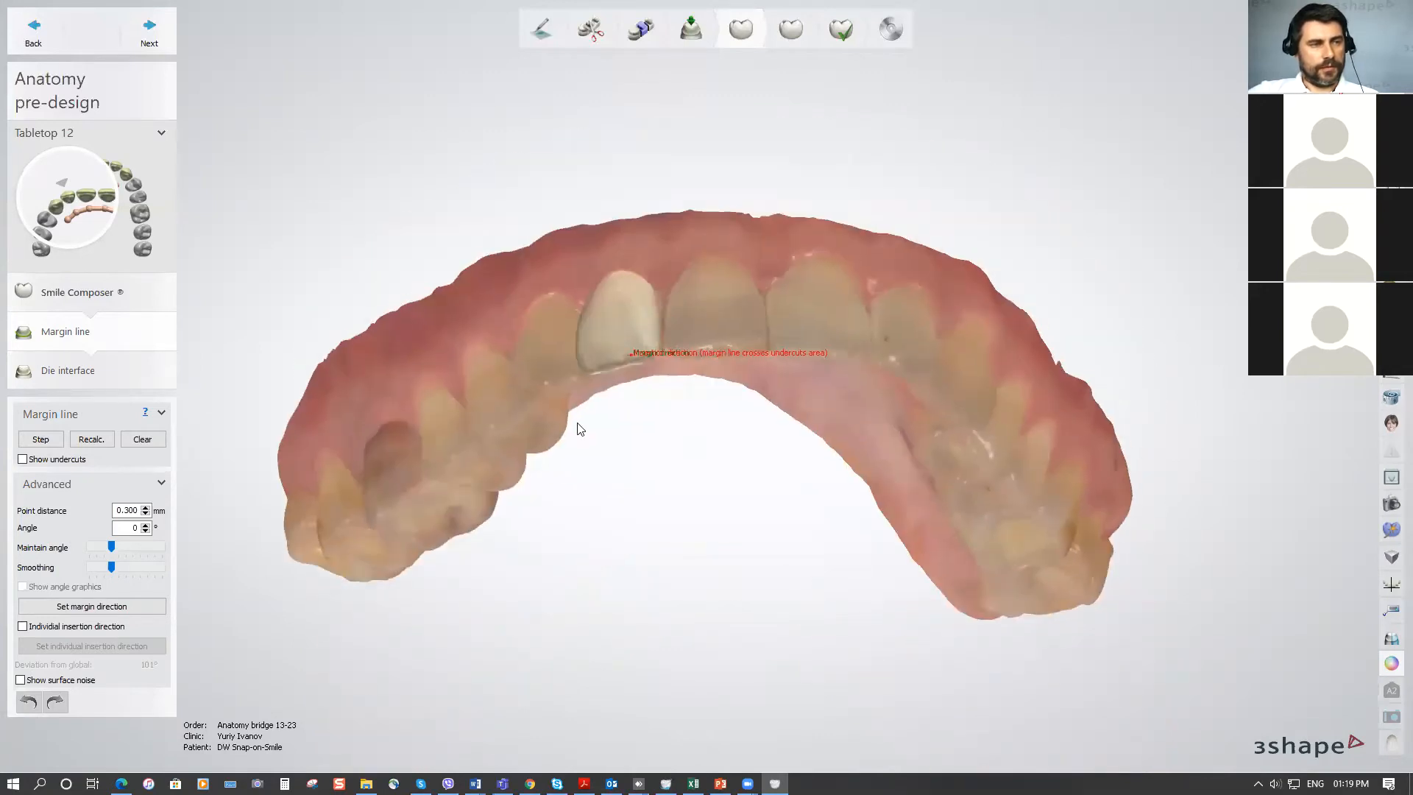
Accept the Tabletop 12 margin line crossing the undercut area and proceed with the design.
click(149, 31)
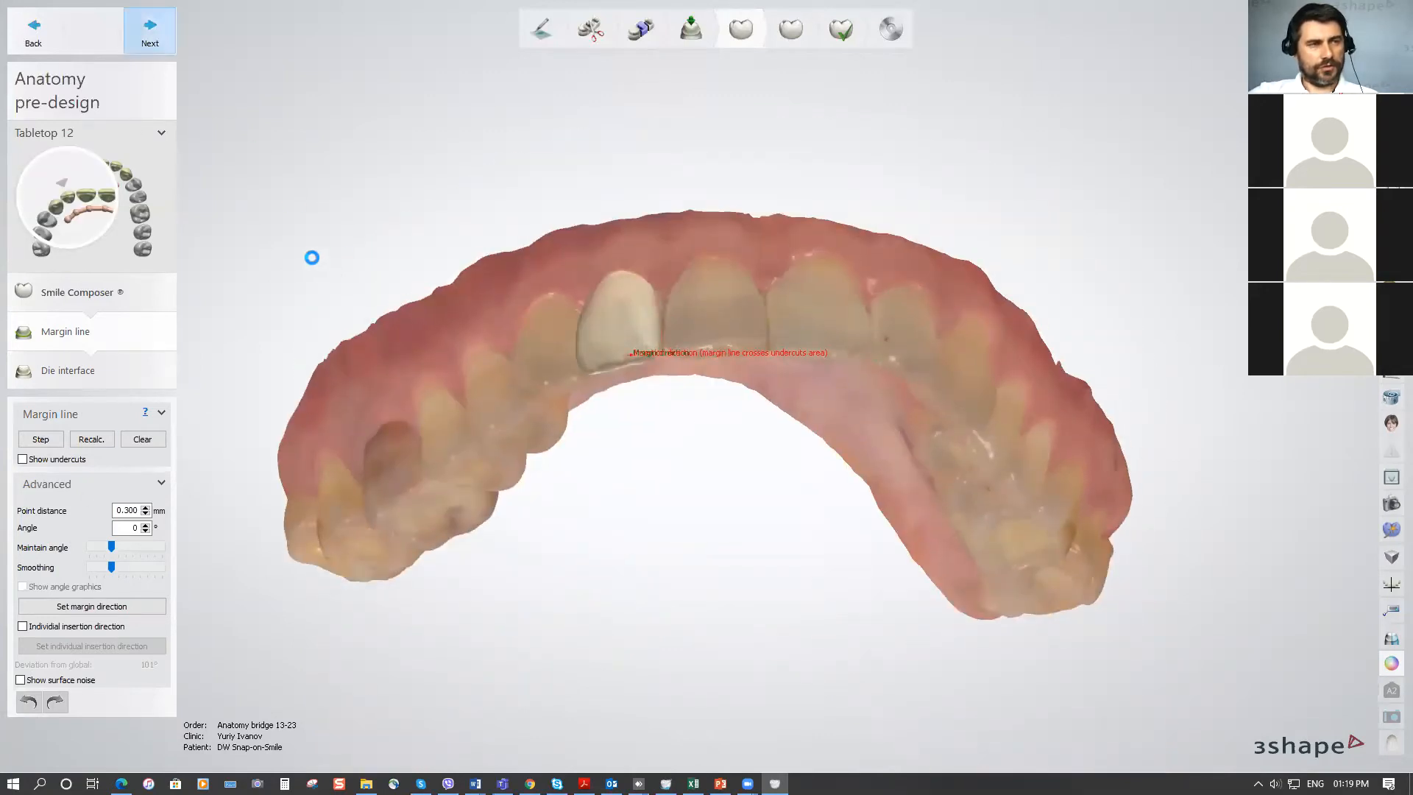
click(800, 585)
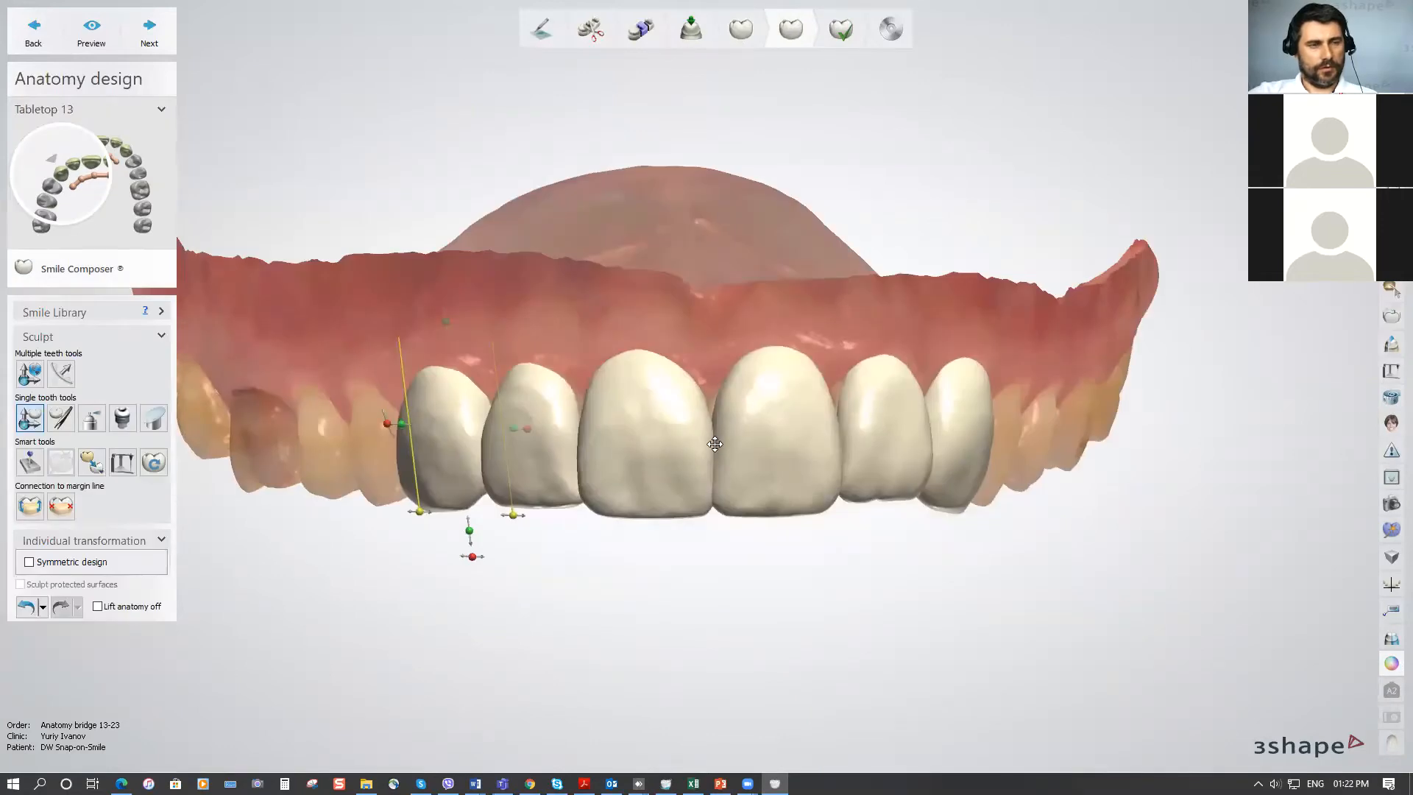
Examine the six designed anterior teeth on the upper jaw scan from the front.
key(space)
right_drag(661, 510, 643, 643)
key(space)
right_drag(708, 338, 725, 337)
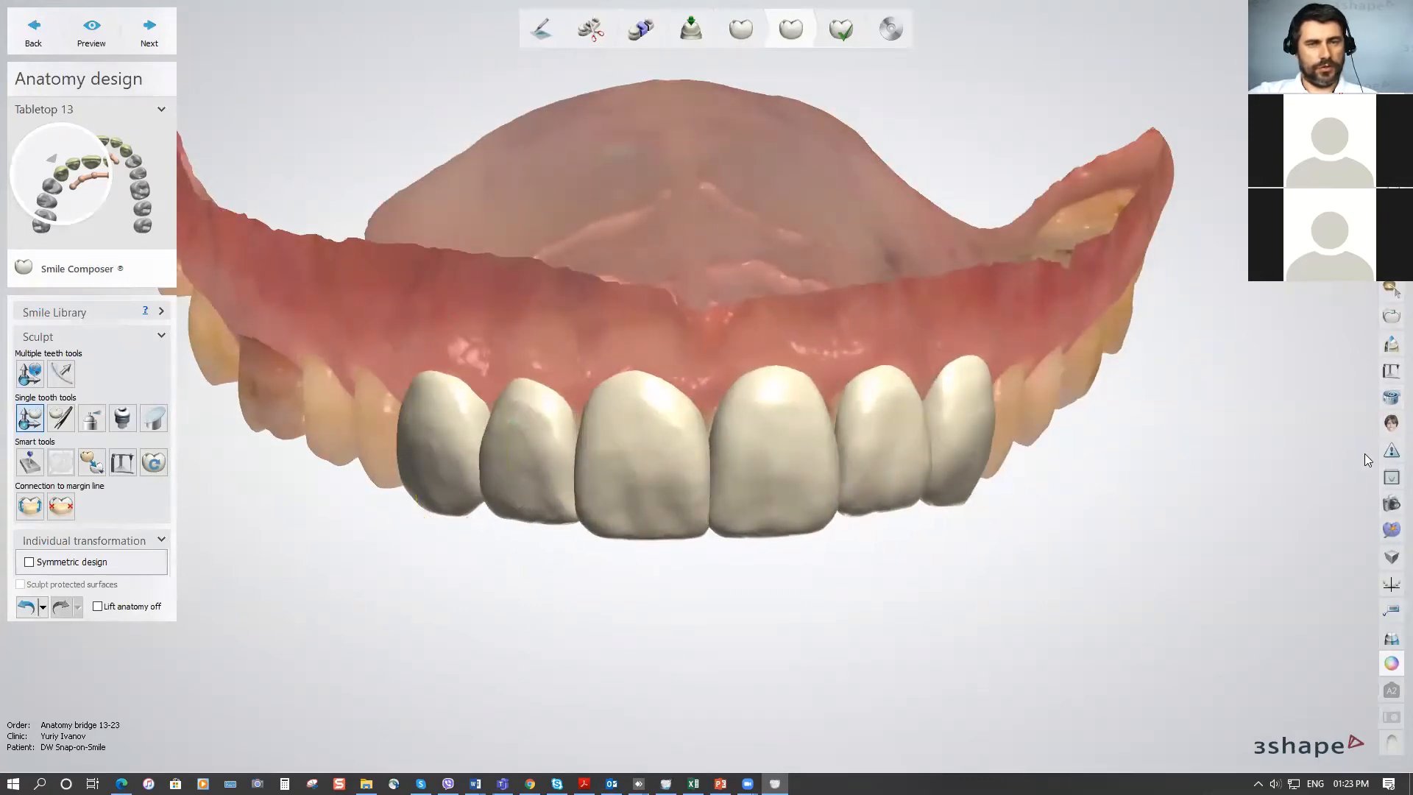
Show the patient's face photo in RealView and examine the teeth outlines against the lips, midline and eye line.
click(1392, 424)
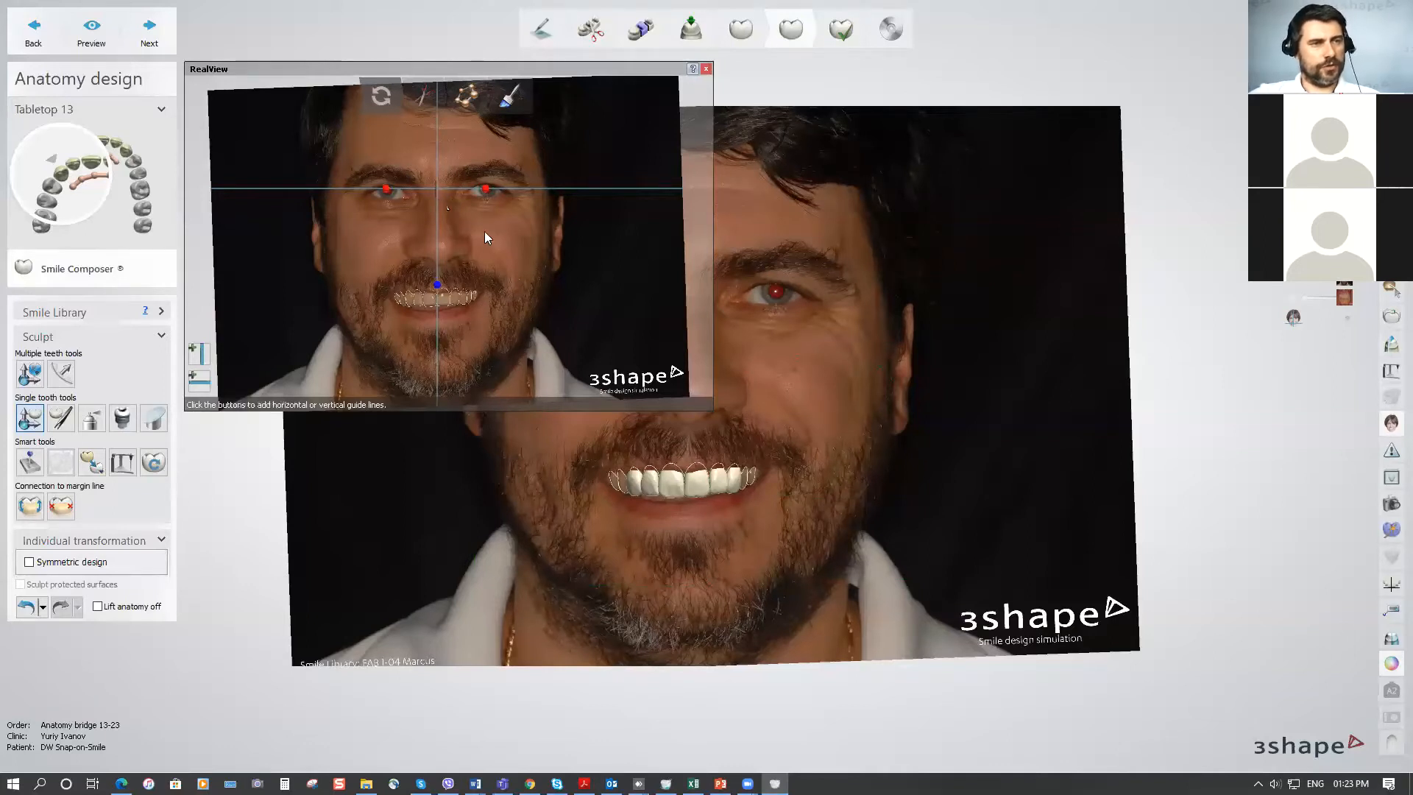
scroll(446, 302, up, 5)
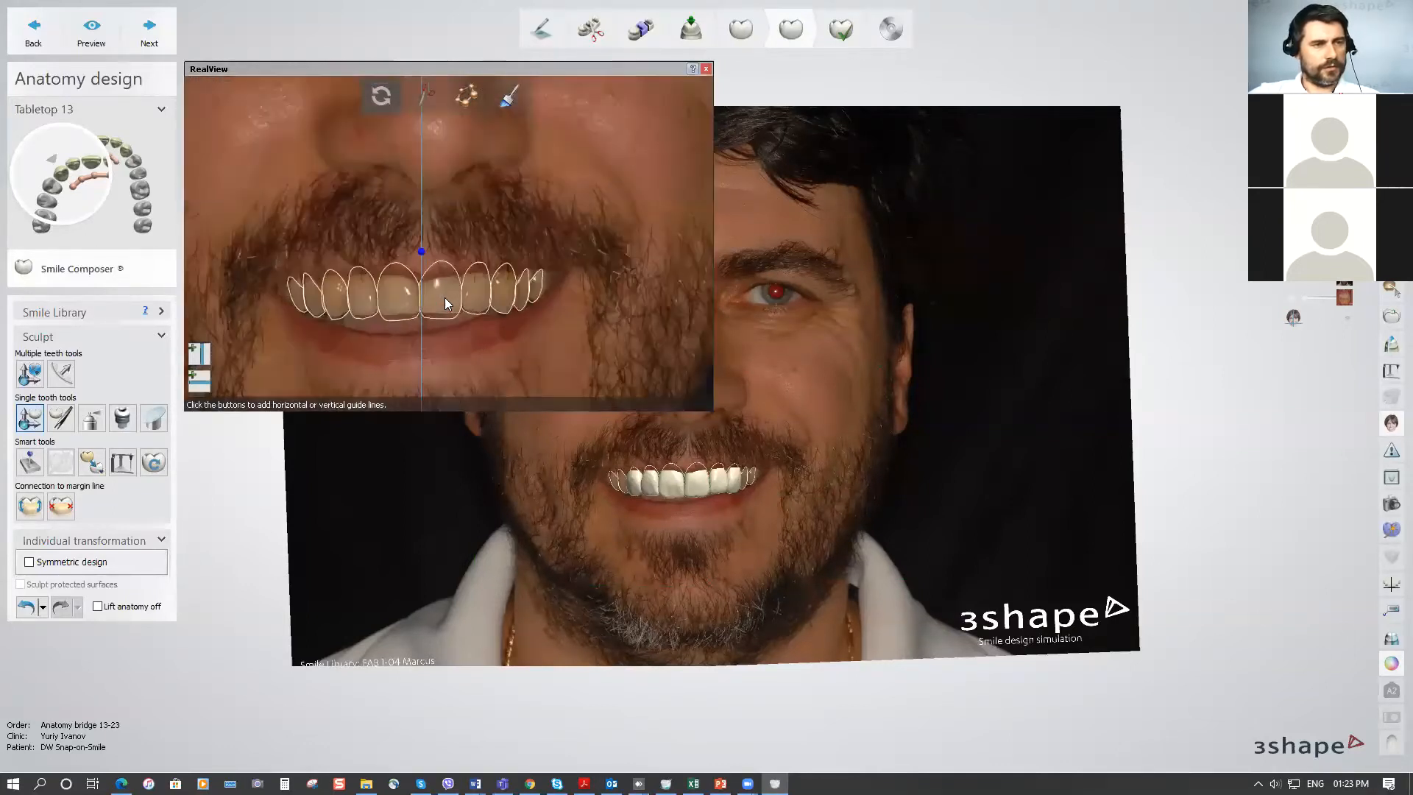
scroll(297, 276, up, 2)
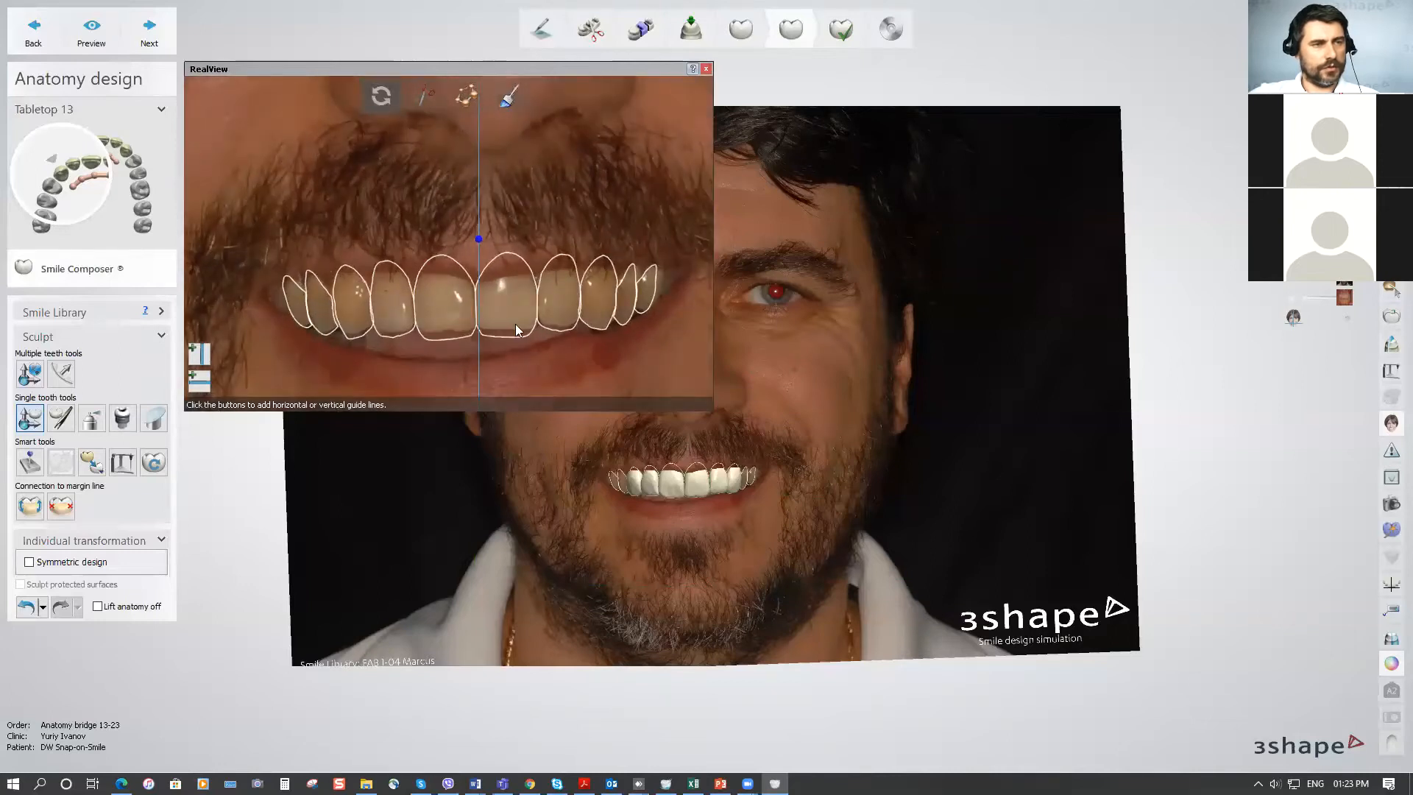
drag(576, 318, 529, 308)
scroll(529, 308, down, 1)
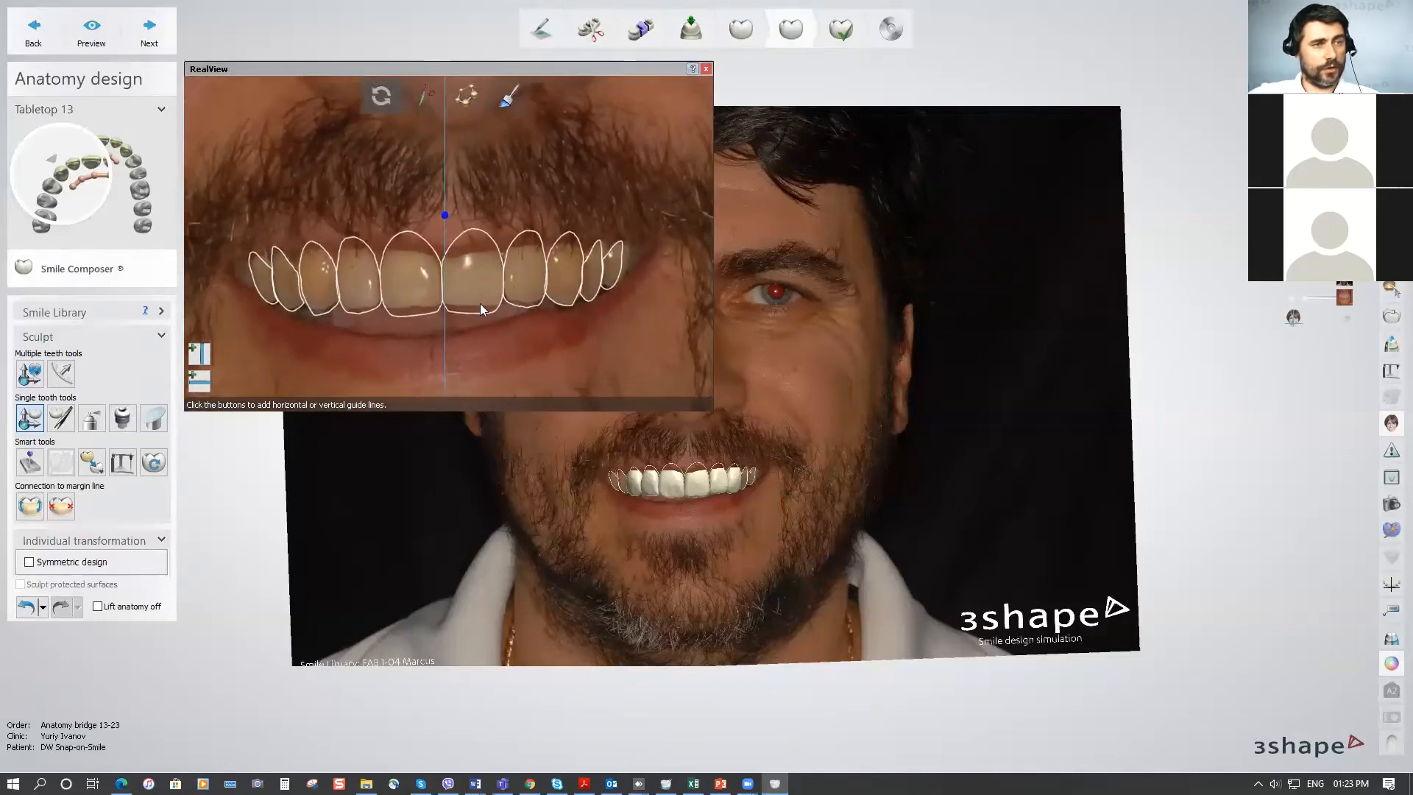
scroll(515, 284, down, 1)
scroll(513, 280, down, 5)
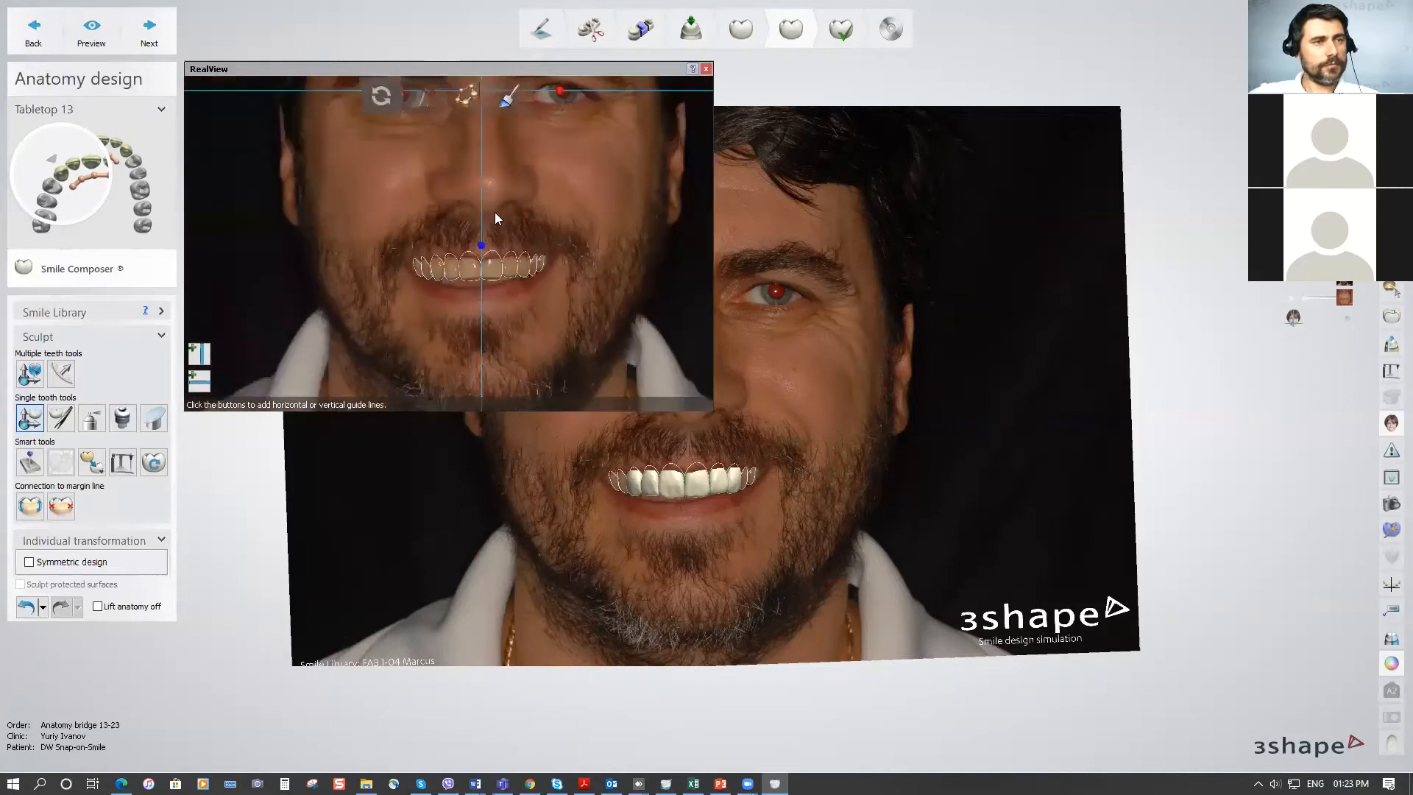
middle_drag(494, 195, 487, 265)
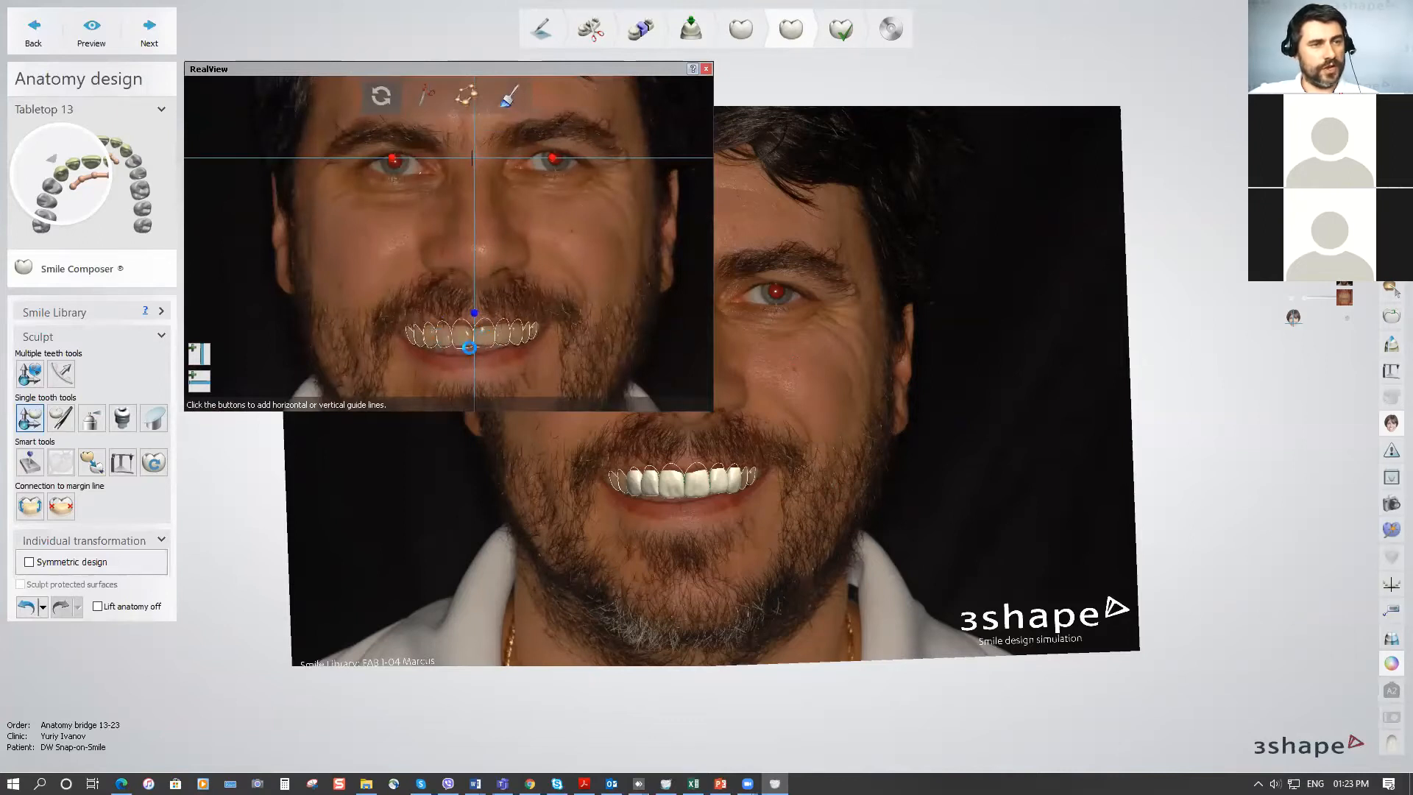
middle_drag(477, 229, 469, 238)
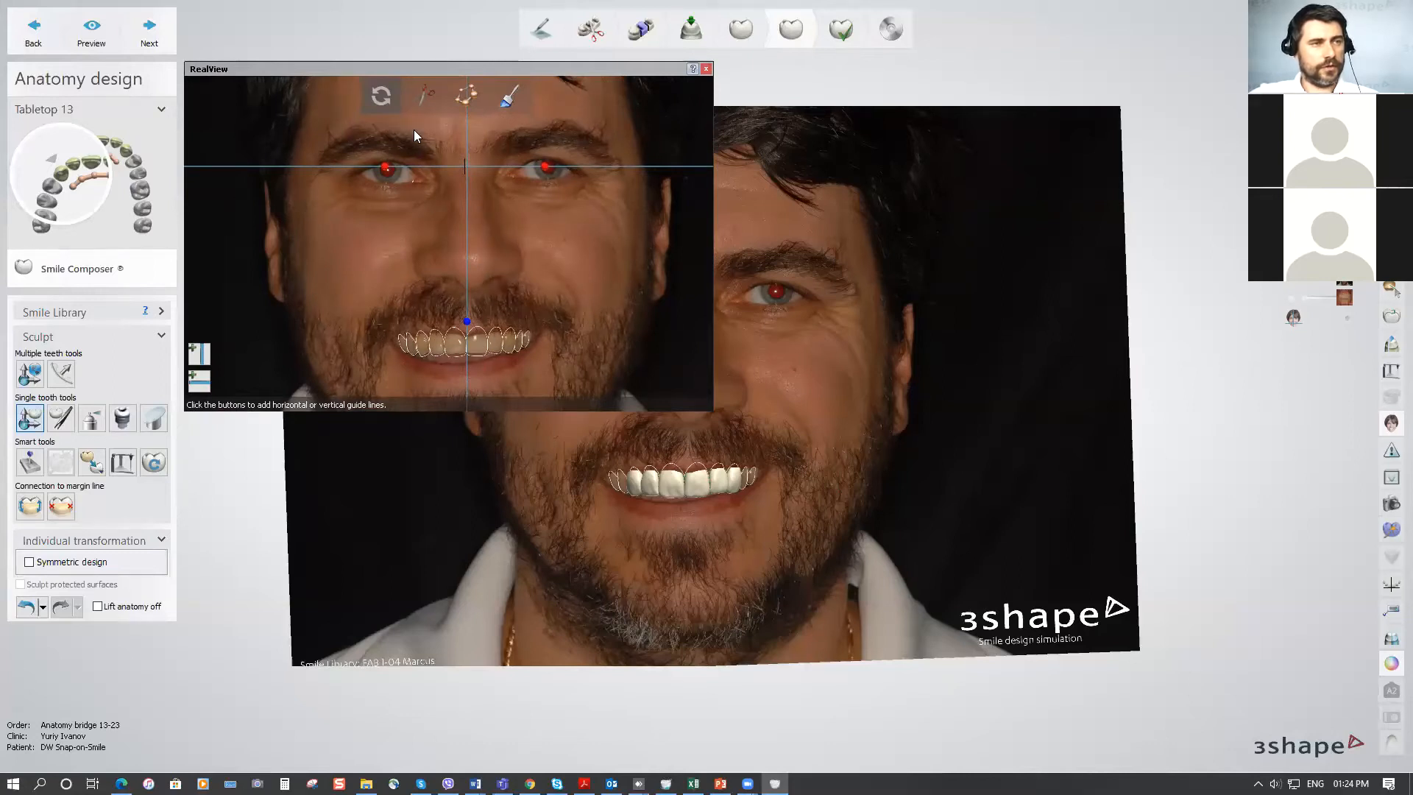
Adjust the existing mouth outline on the RealView photo at the mouth corner on the patient's right side.
click(424, 101)
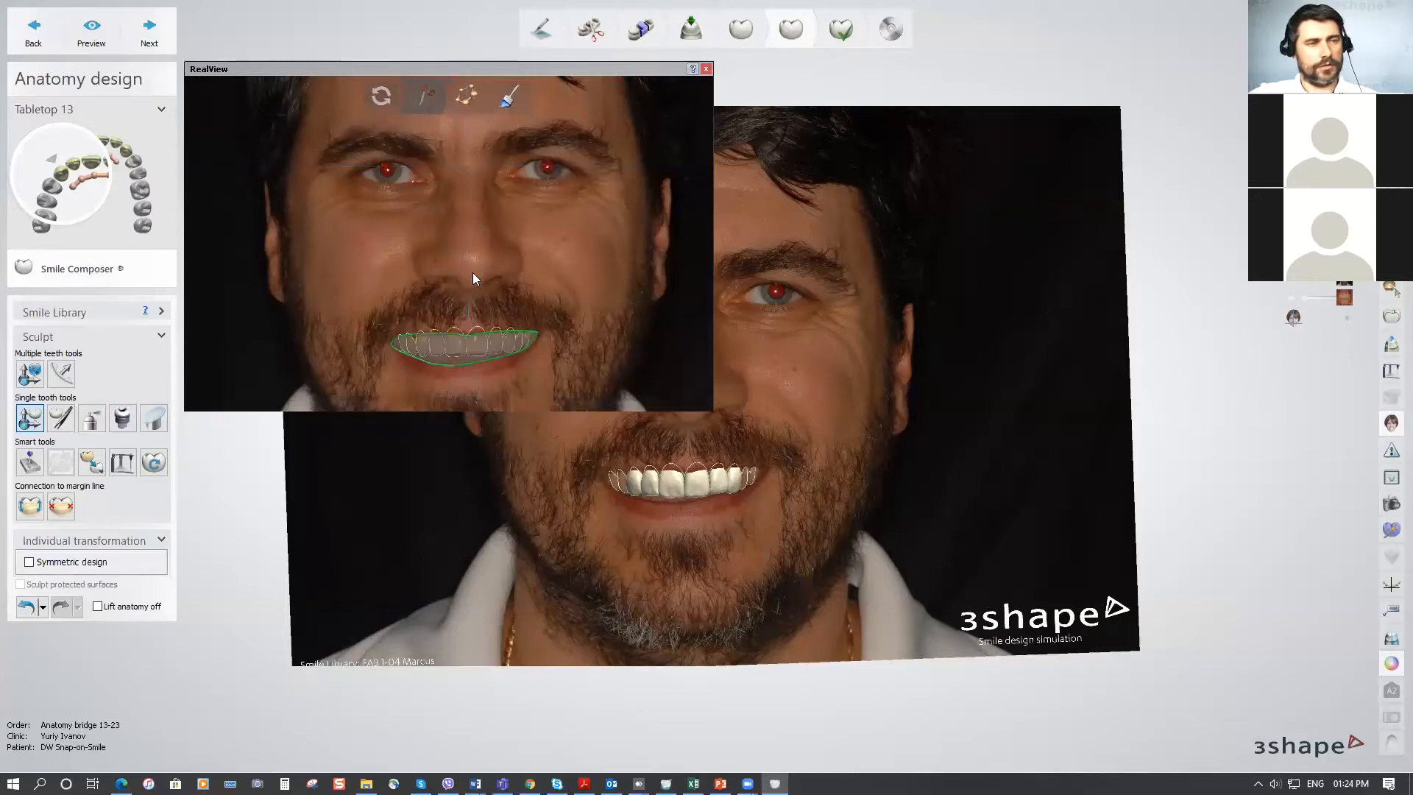
scroll(479, 351, up, 5)
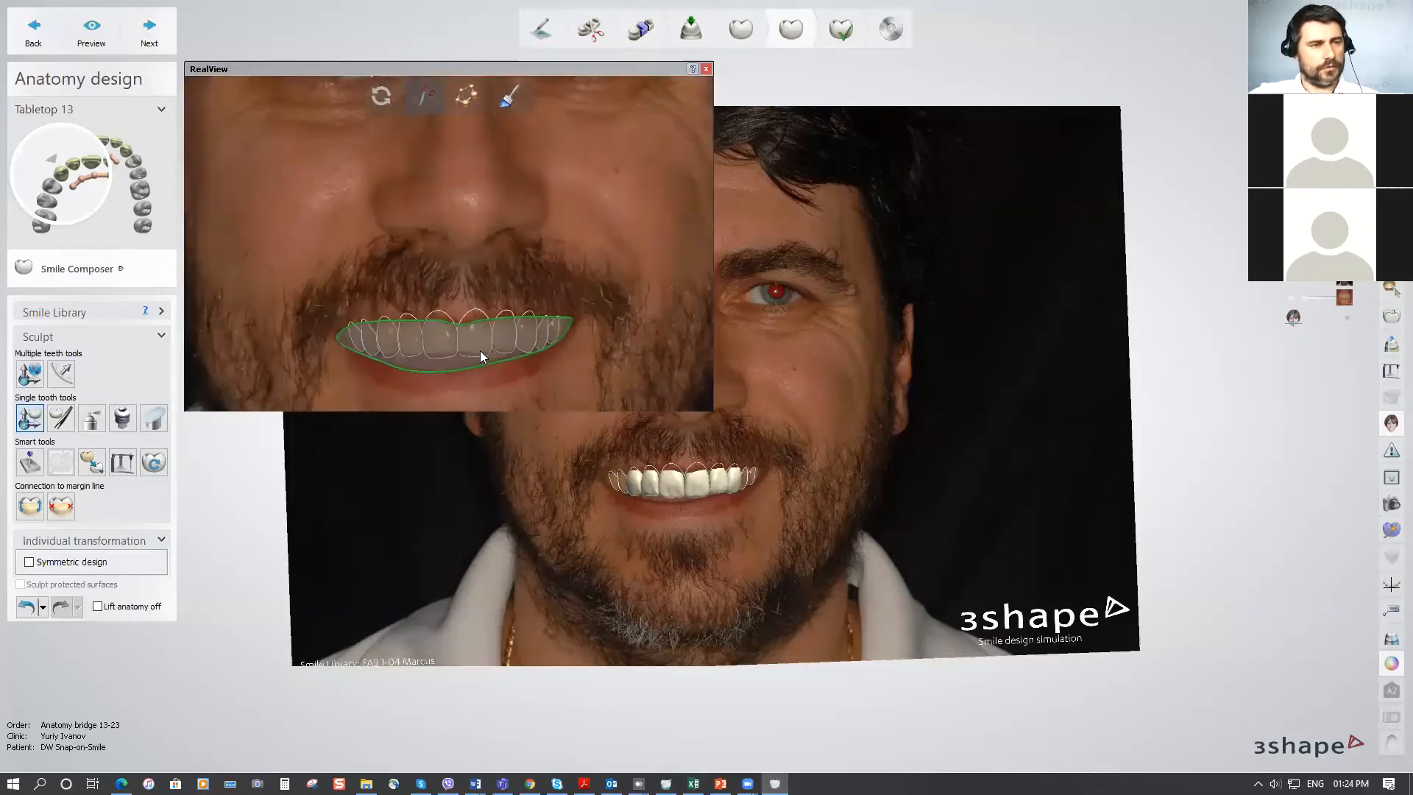
scroll(452, 292, up, 3)
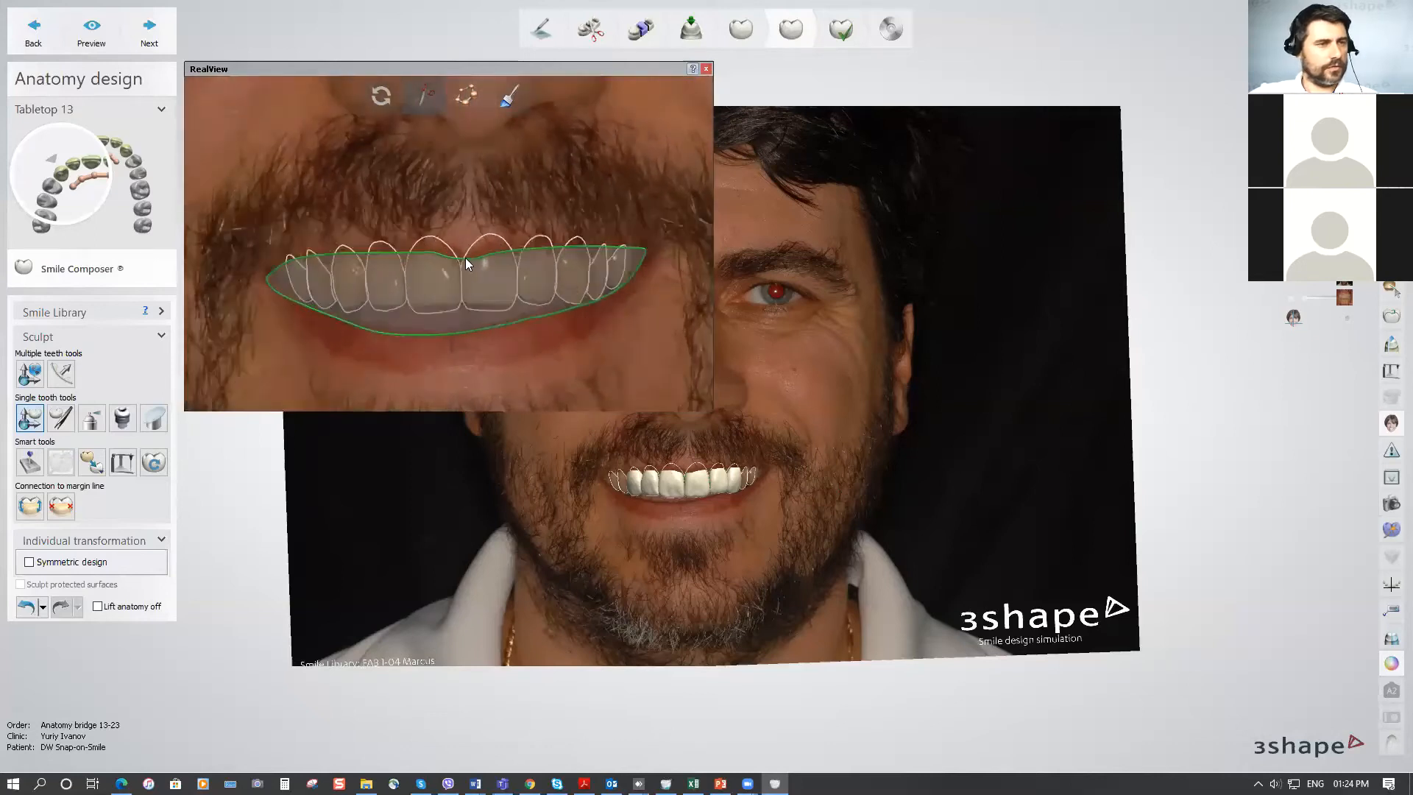
click(276, 267)
click(289, 262)
click(273, 273)
click(317, 320)
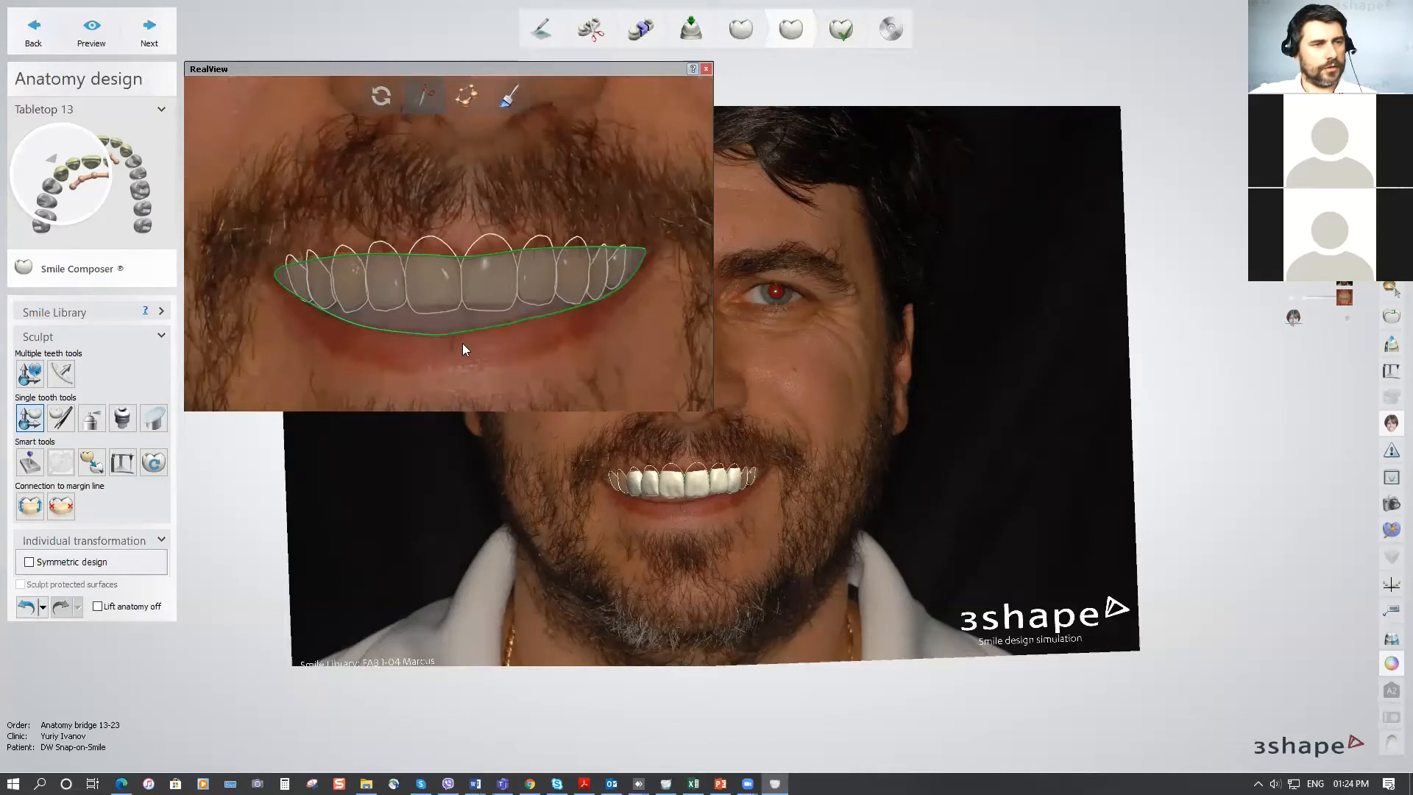
Clear the existing mouth outline spline from the RealView photo.
scroll(425, 337, up, 2)
right_click(417, 332)
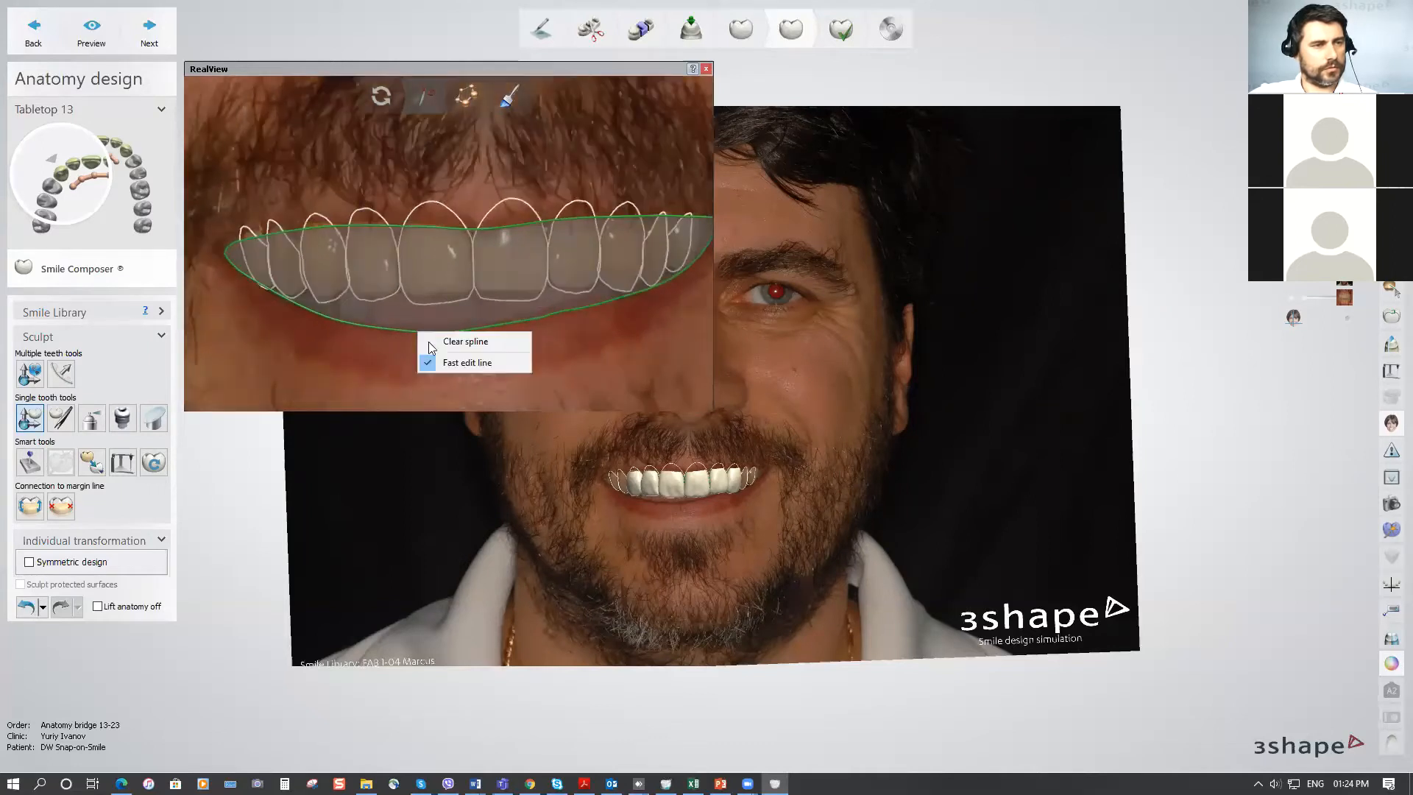
click(443, 341)
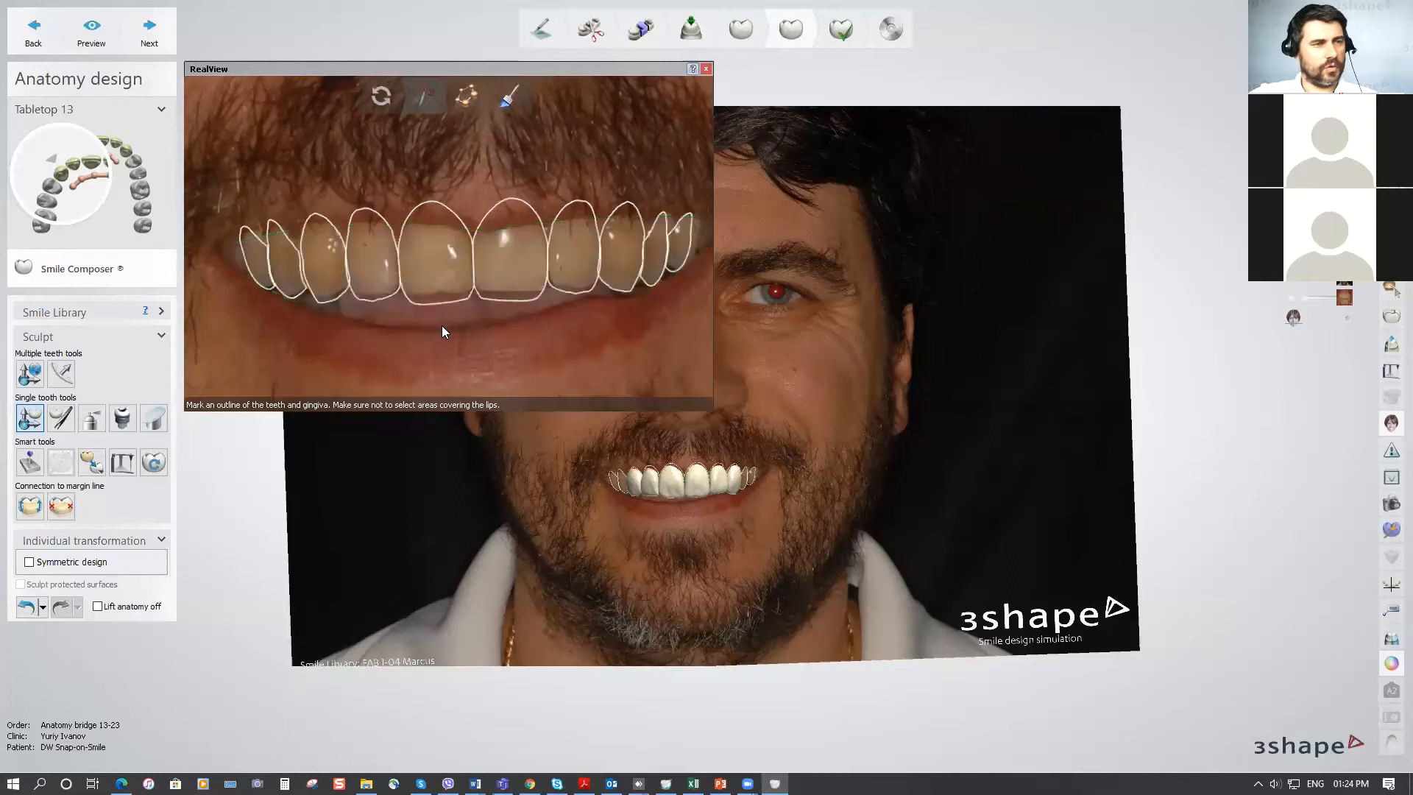
scroll(442, 332, down, 2)
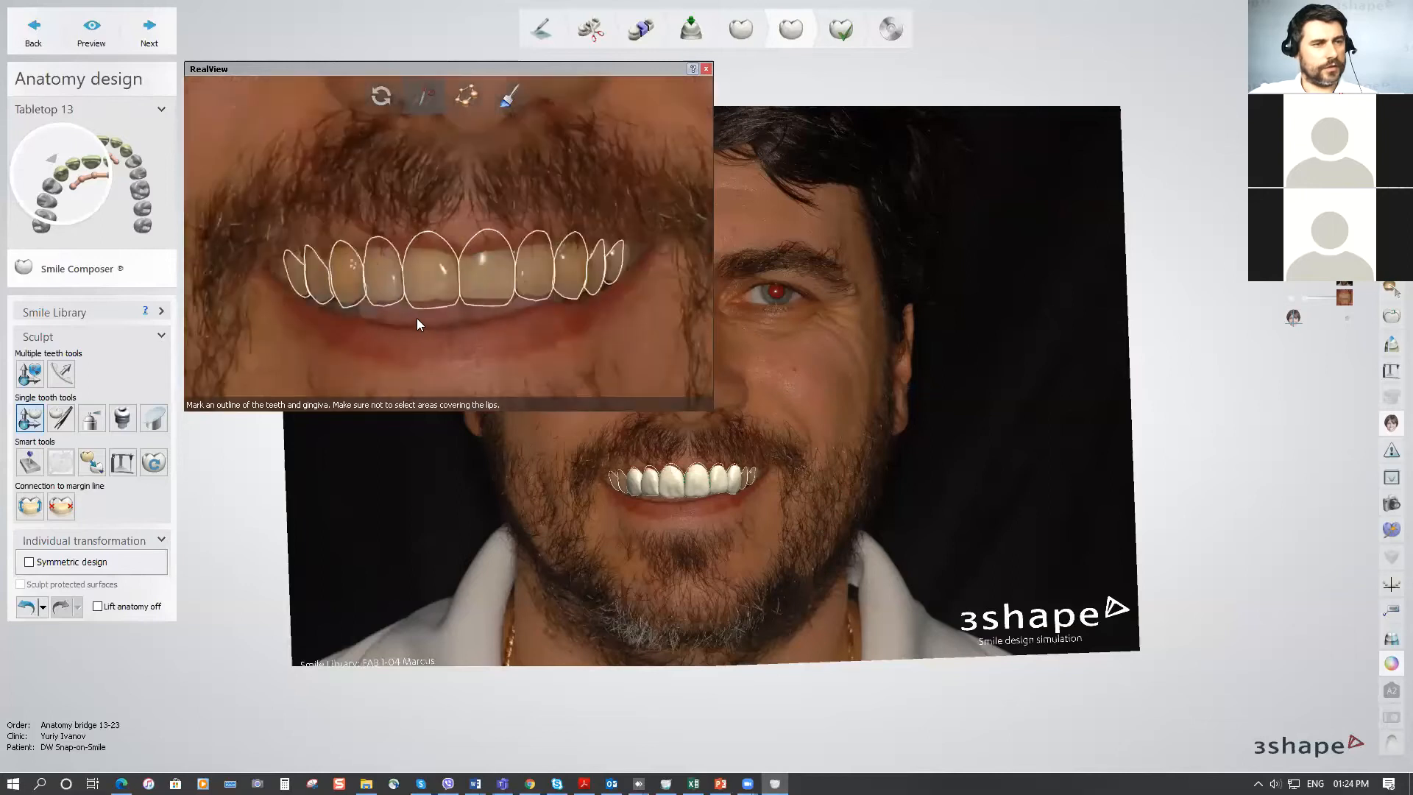
Outline the upper edge of the visible teeth and gingiva in the photo along the upper lip, from one mouth corner to the other.
click(285, 269)
click(325, 261)
click(367, 256)
click(415, 256)
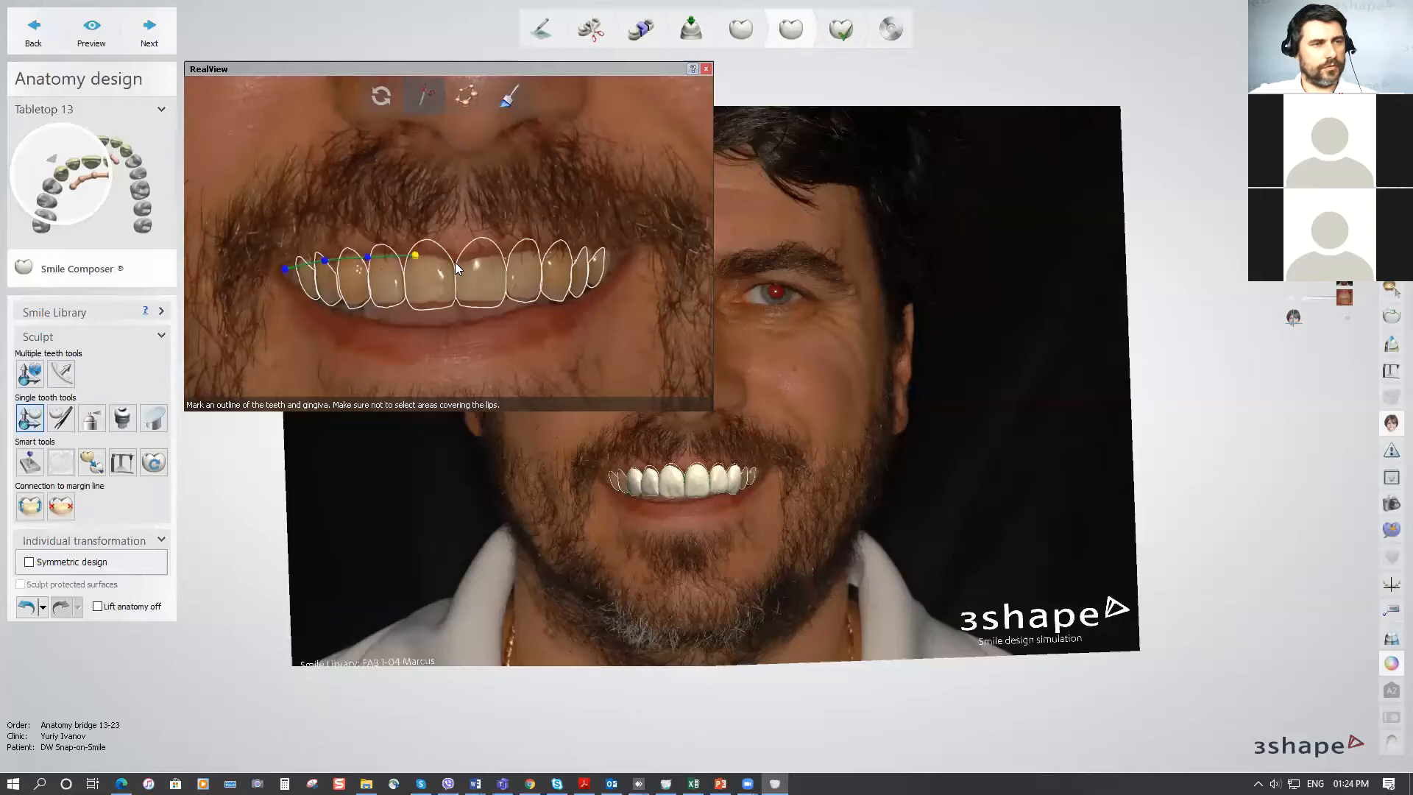
click(456, 260)
click(483, 256)
click(522, 250)
click(569, 249)
click(608, 256)
click(615, 269)
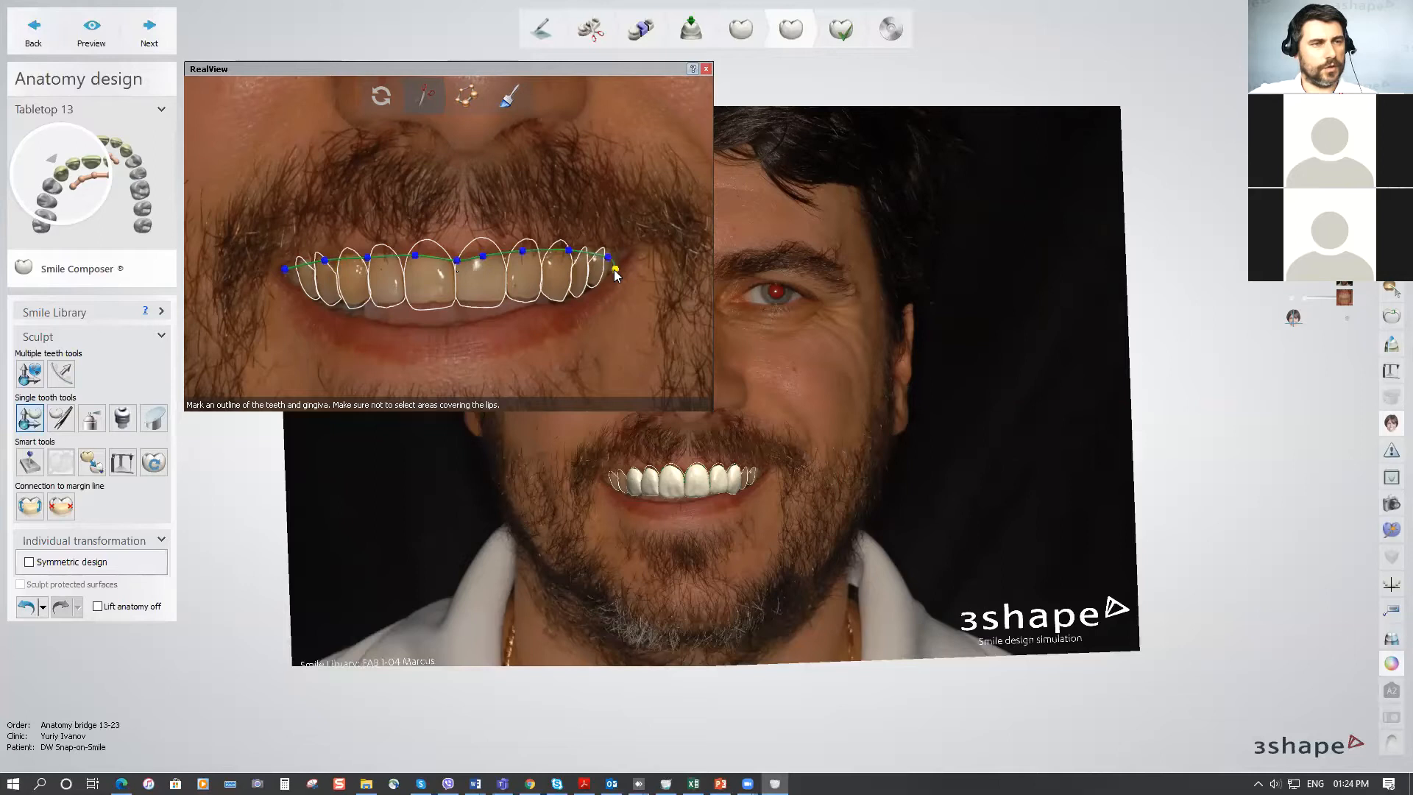
Close the mouth outline along the lower lip back to its starting corner and refine it at the opposite corner.
click(583, 288)
click(550, 301)
click(452, 325)
click(399, 322)
click(320, 305)
click(287, 285)
click(285, 269)
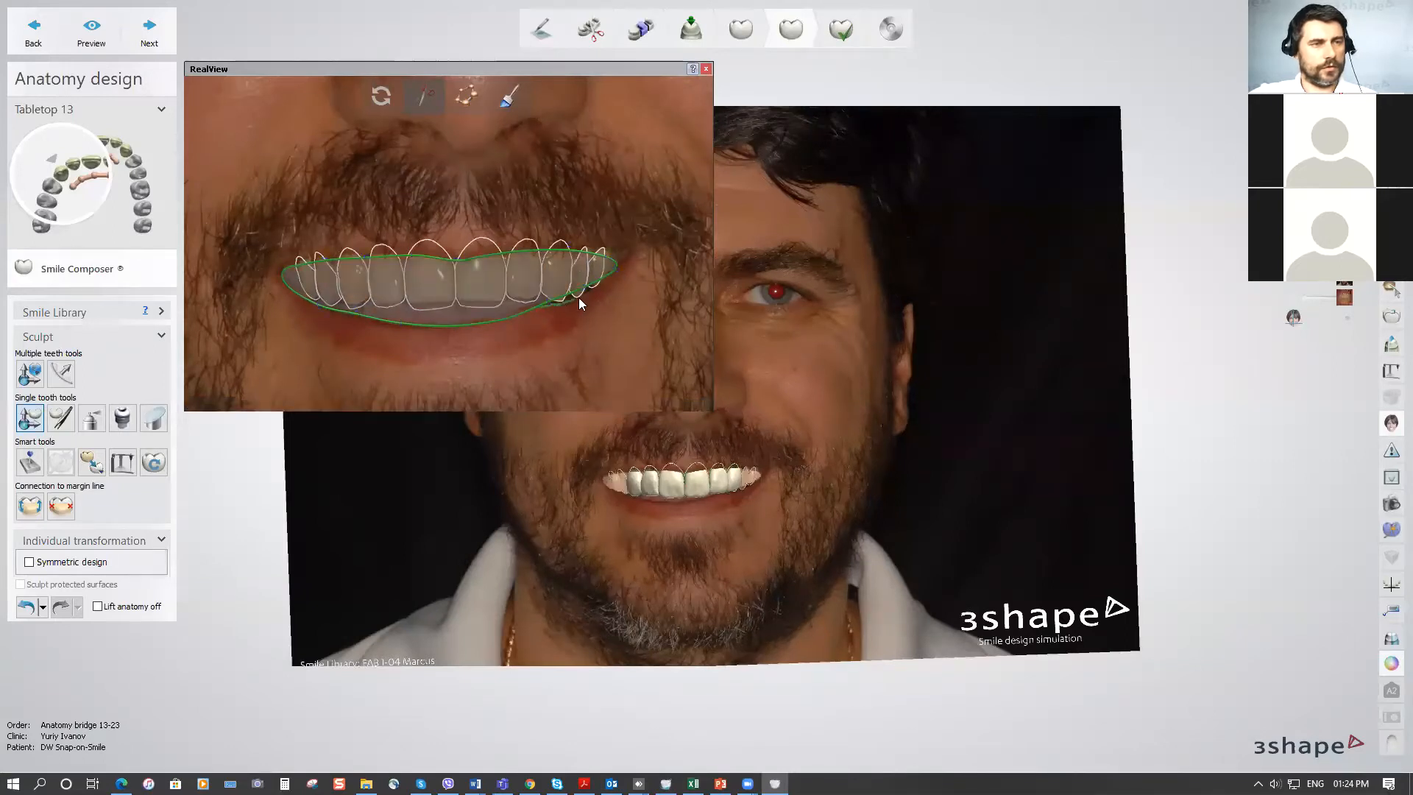
drag(605, 282, 608, 254)
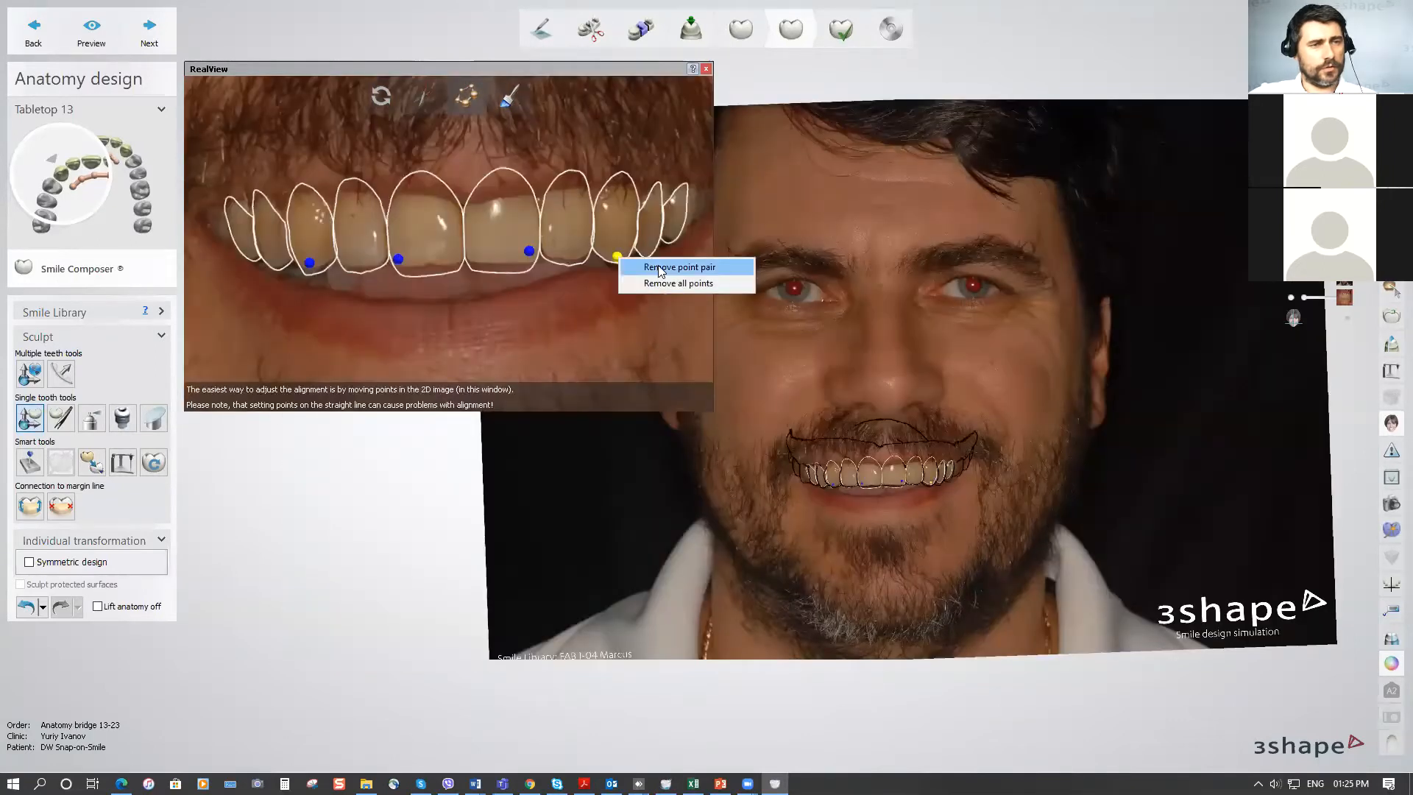
Remove the photo alignment point pair on the patient's upper left canine.
click(661, 268)
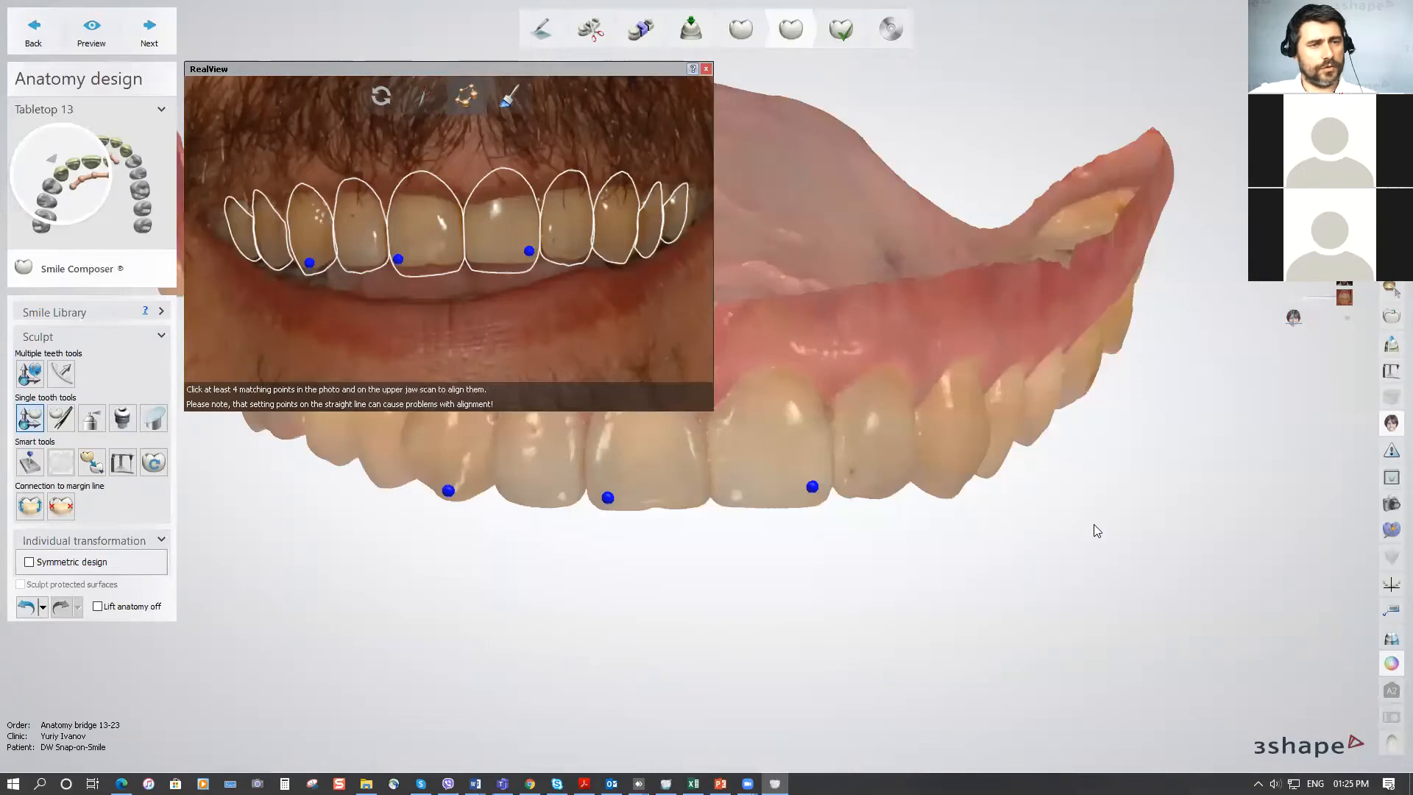
Add an alignment point pair at the tip of the upper left canine in the photo and on the upper jaw scan.
middle_drag(1094, 524, 1148, 542)
right_drag(1148, 542, 1050, 502)
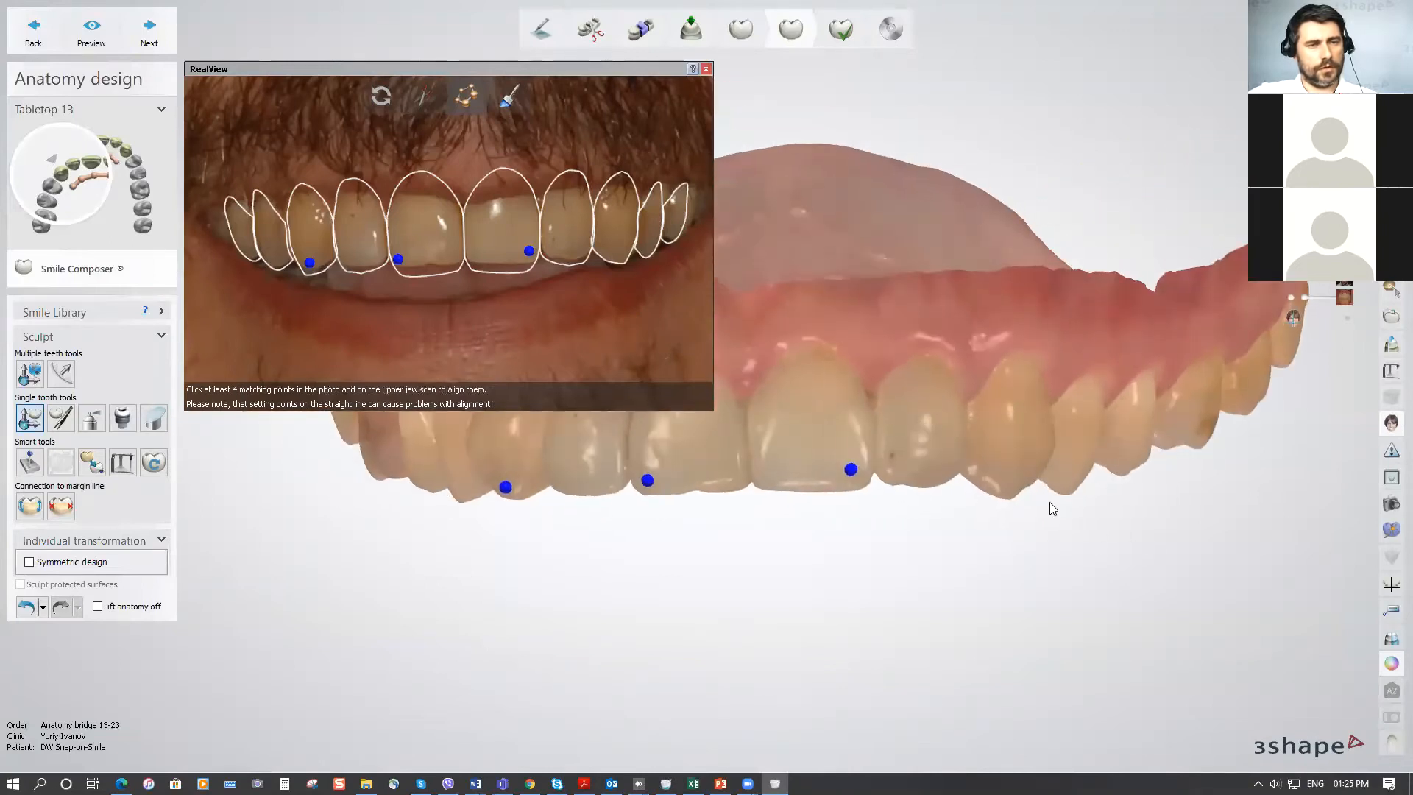
click(620, 256)
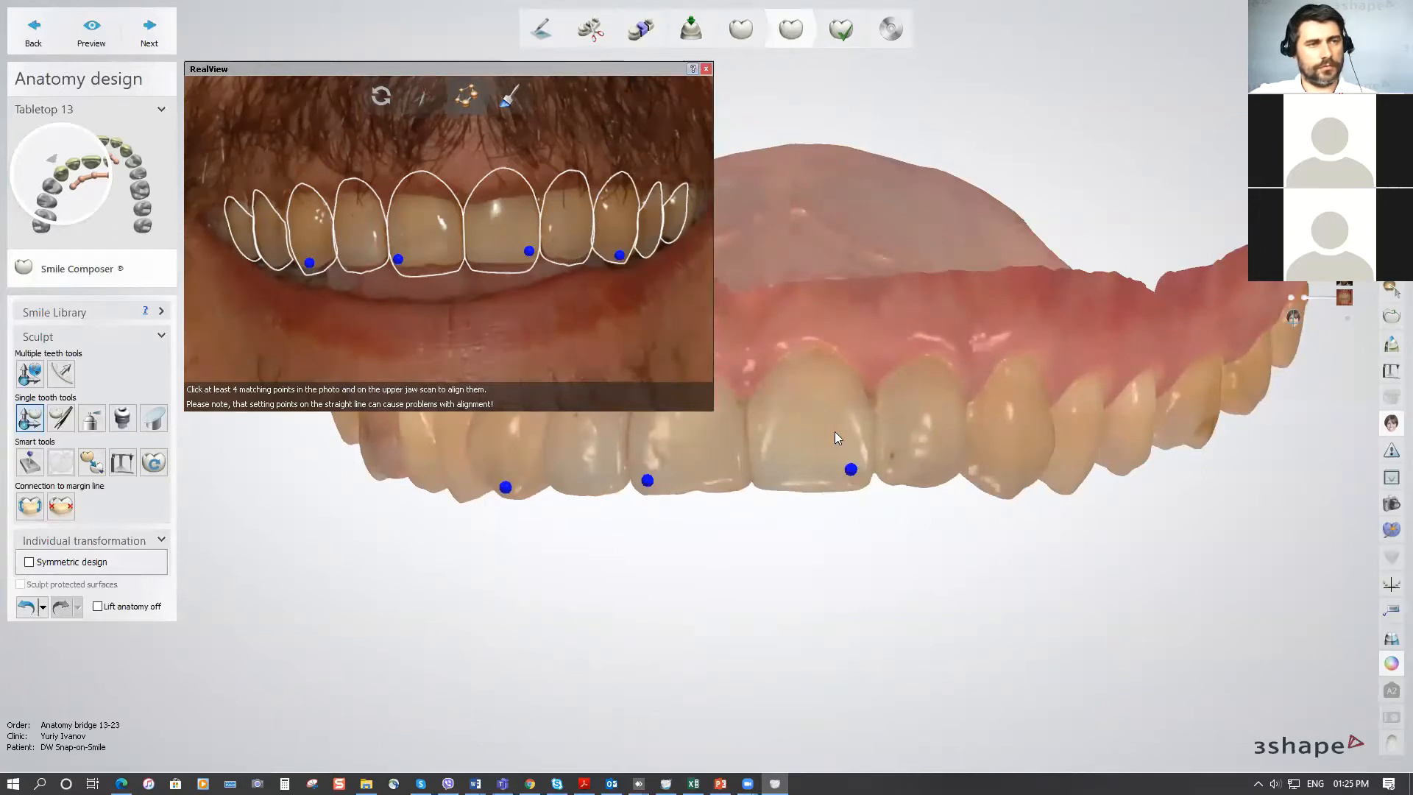
click(1006, 485)
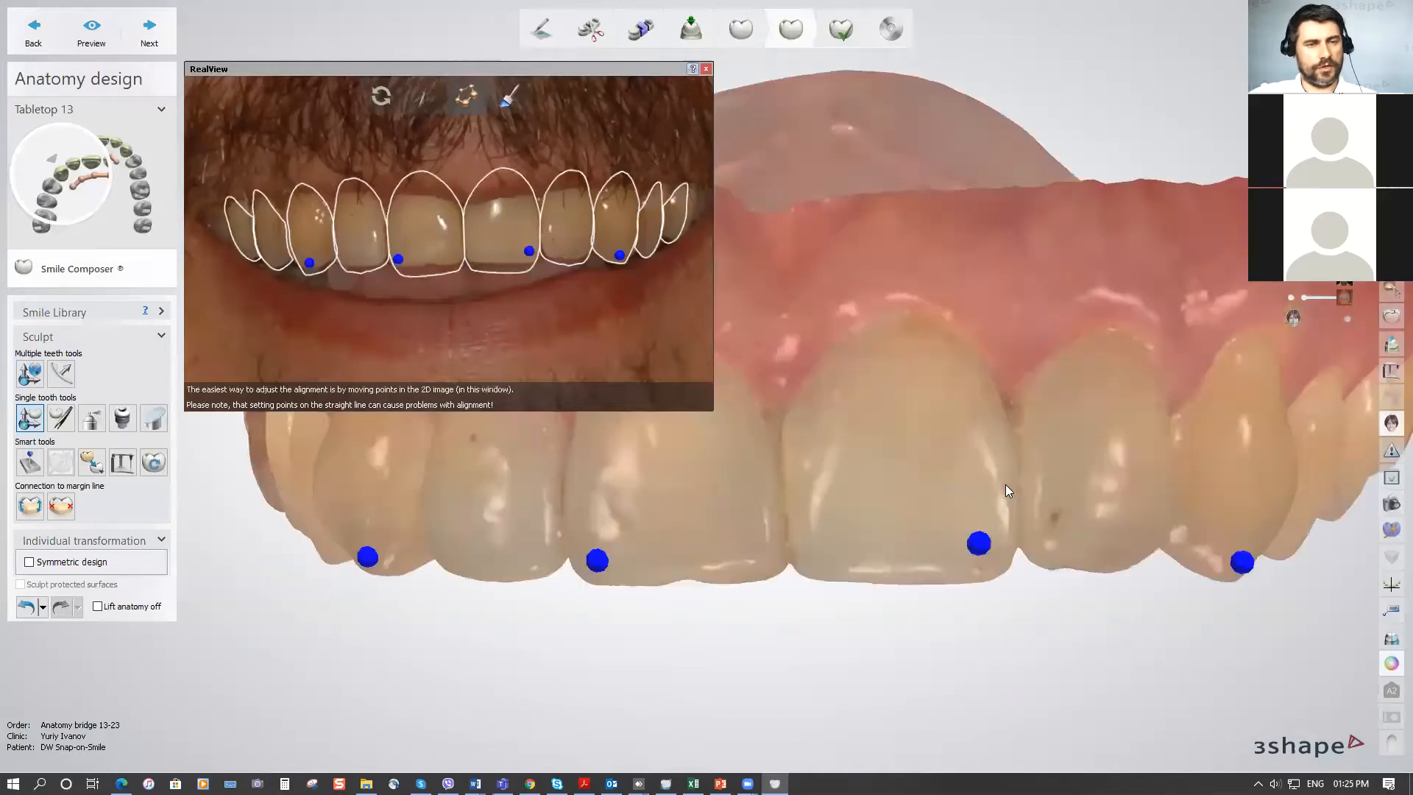
Fine-tune the photo alignment by shifting the upper left canine point so the scan contours follow the teeth.
scroll(911, 483, up, 5)
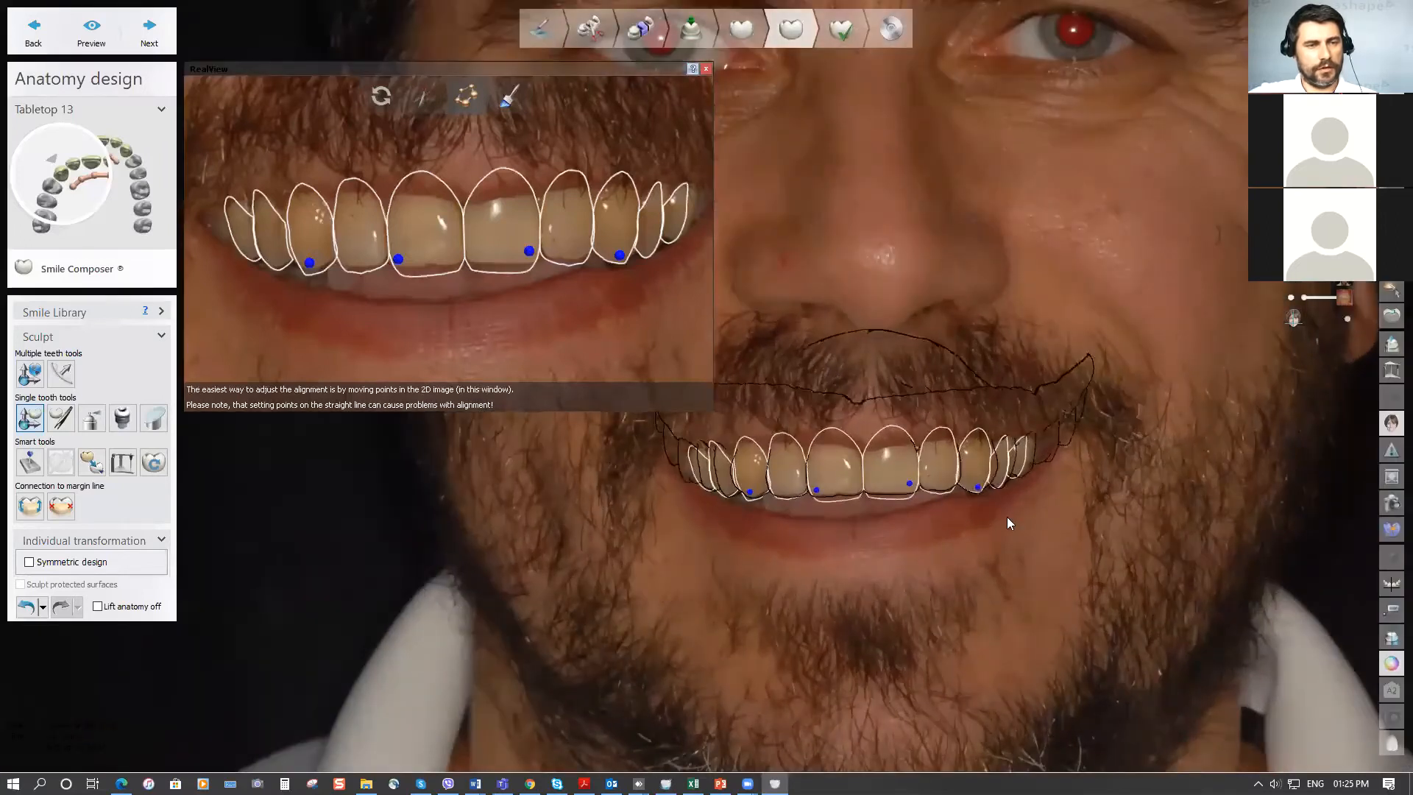
middle_drag(1006, 517, 988, 520)
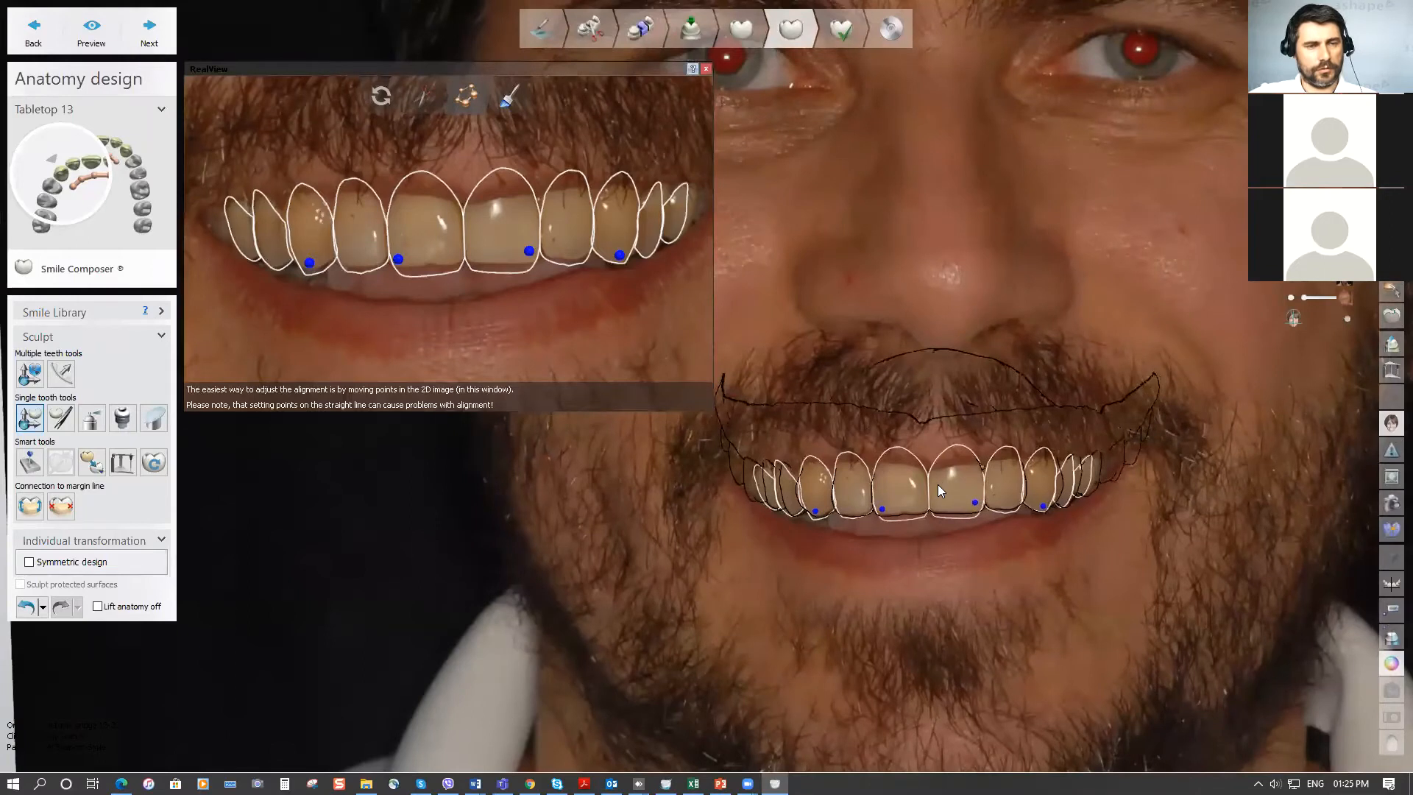
scroll(1050, 514, up, 4)
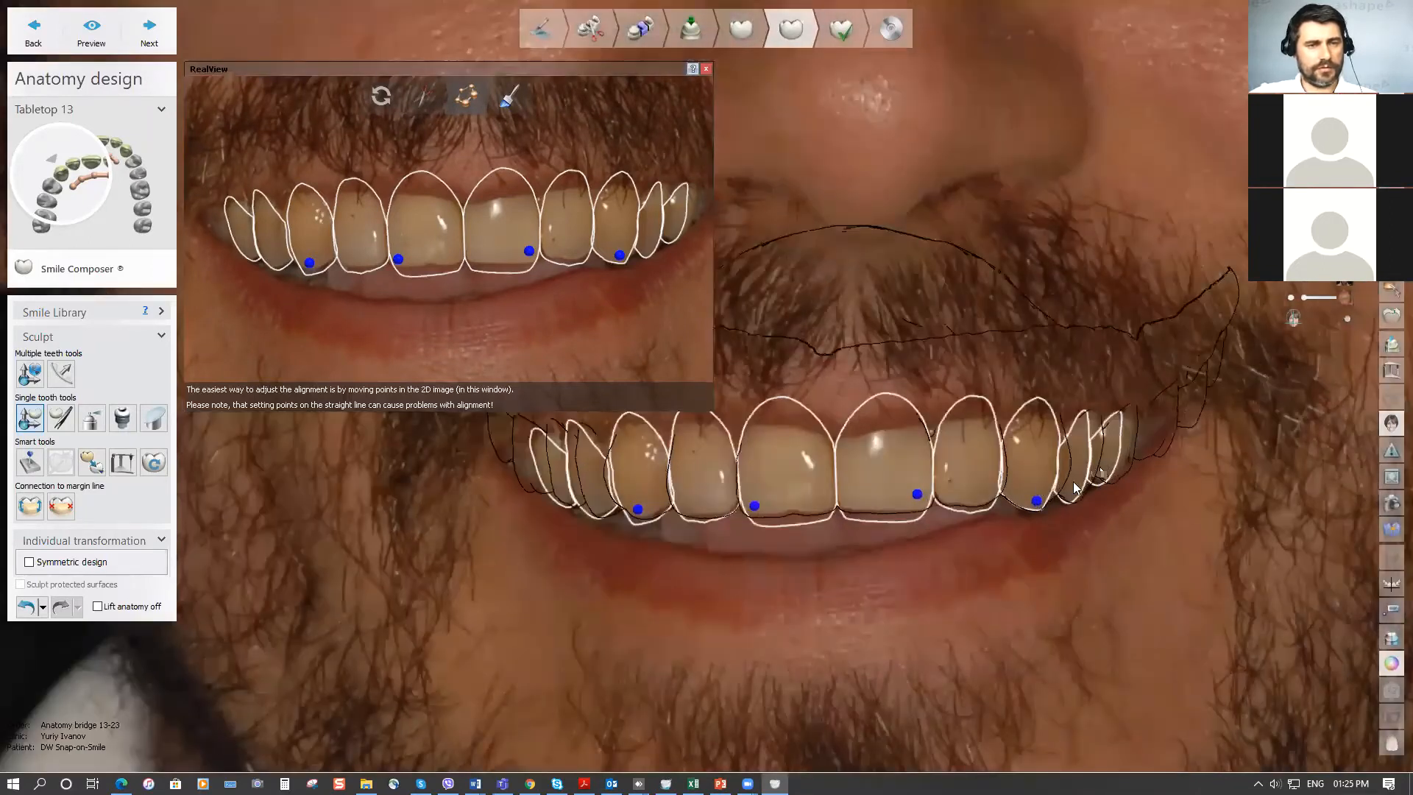
drag(1036, 503, 1043, 500)
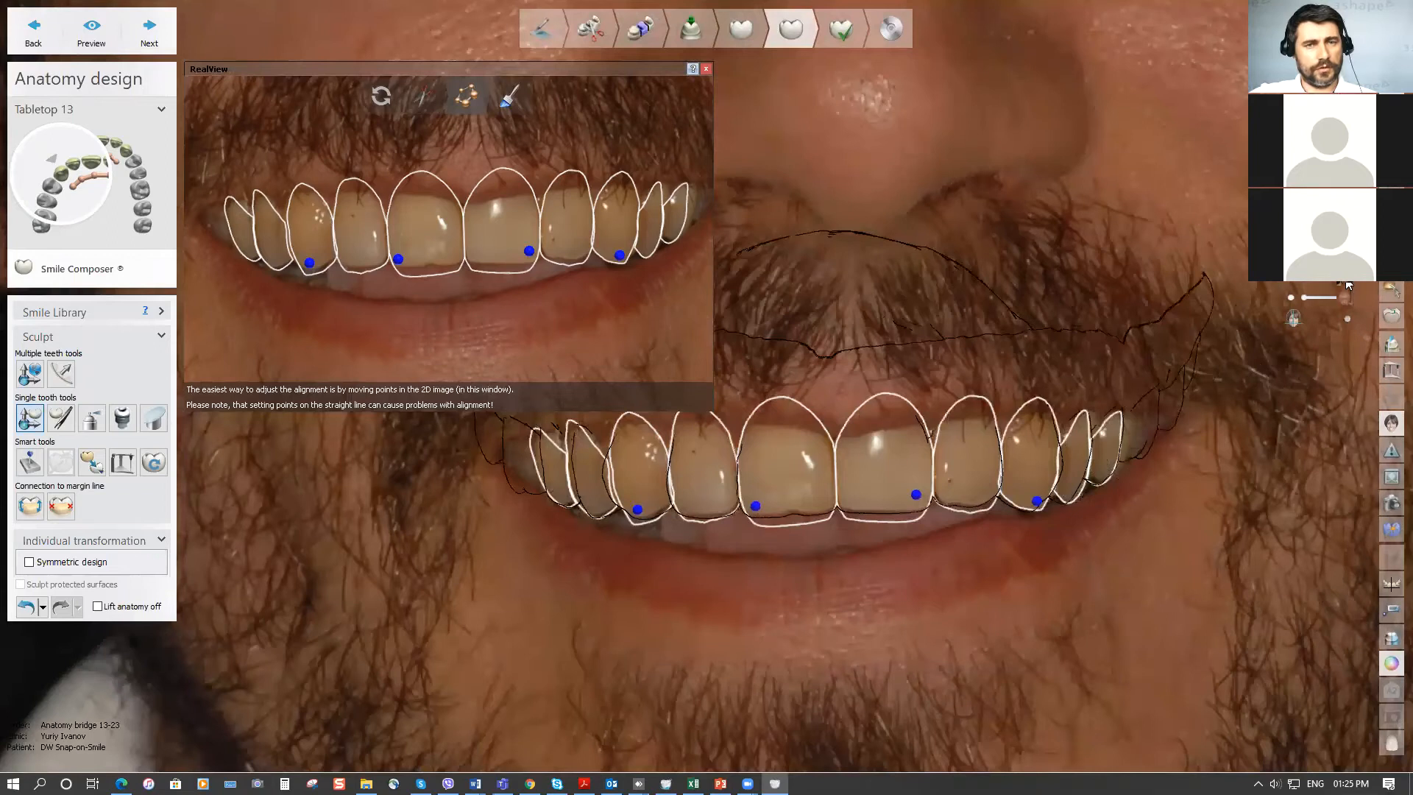
Switch RealView from point alignment to tooth color sampling to show the designed teeth in the patient's face photo.
scroll(1246, 339, down, 1)
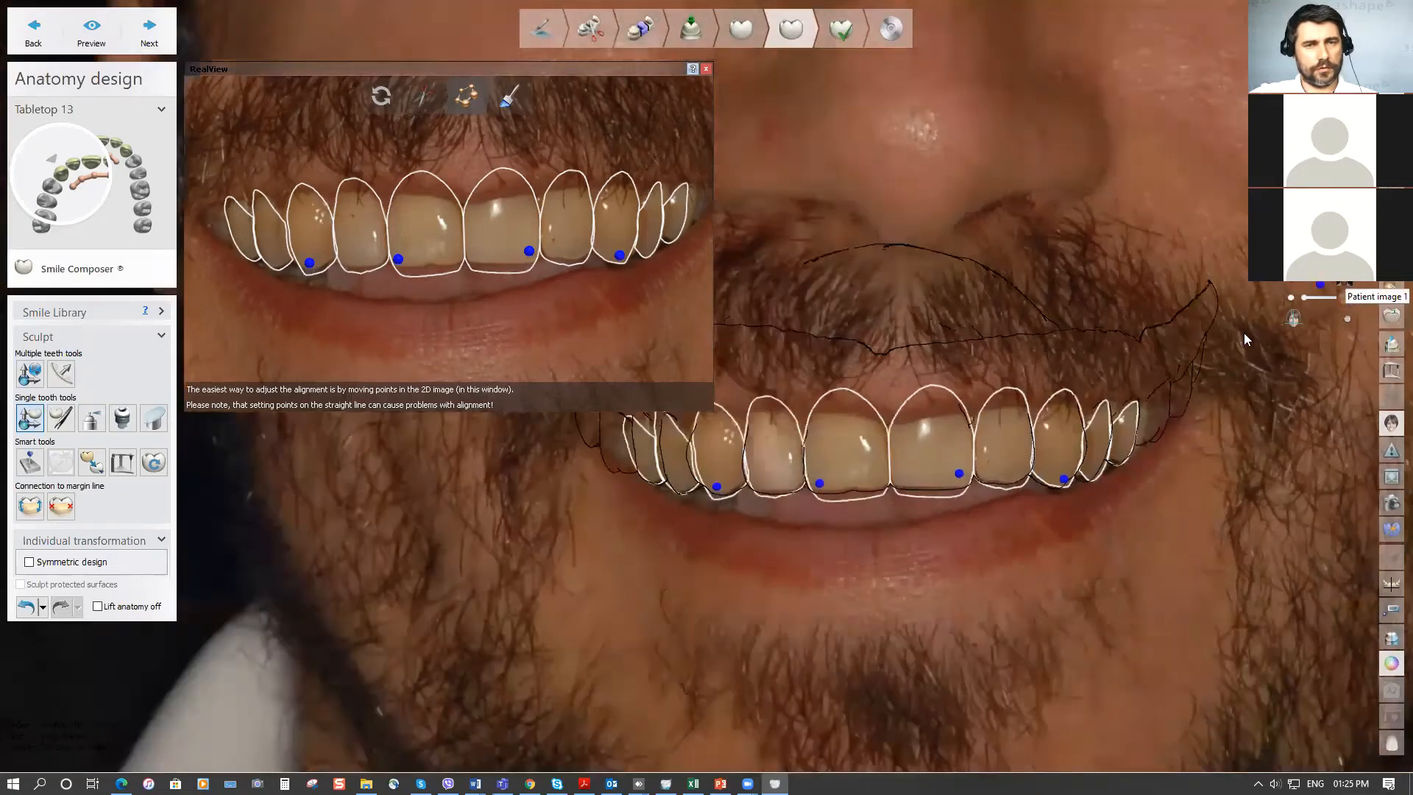
scroll(1246, 339, down, 5)
middle_drag(1106, 363, 947, 394)
middle_drag(947, 394, 826, 421)
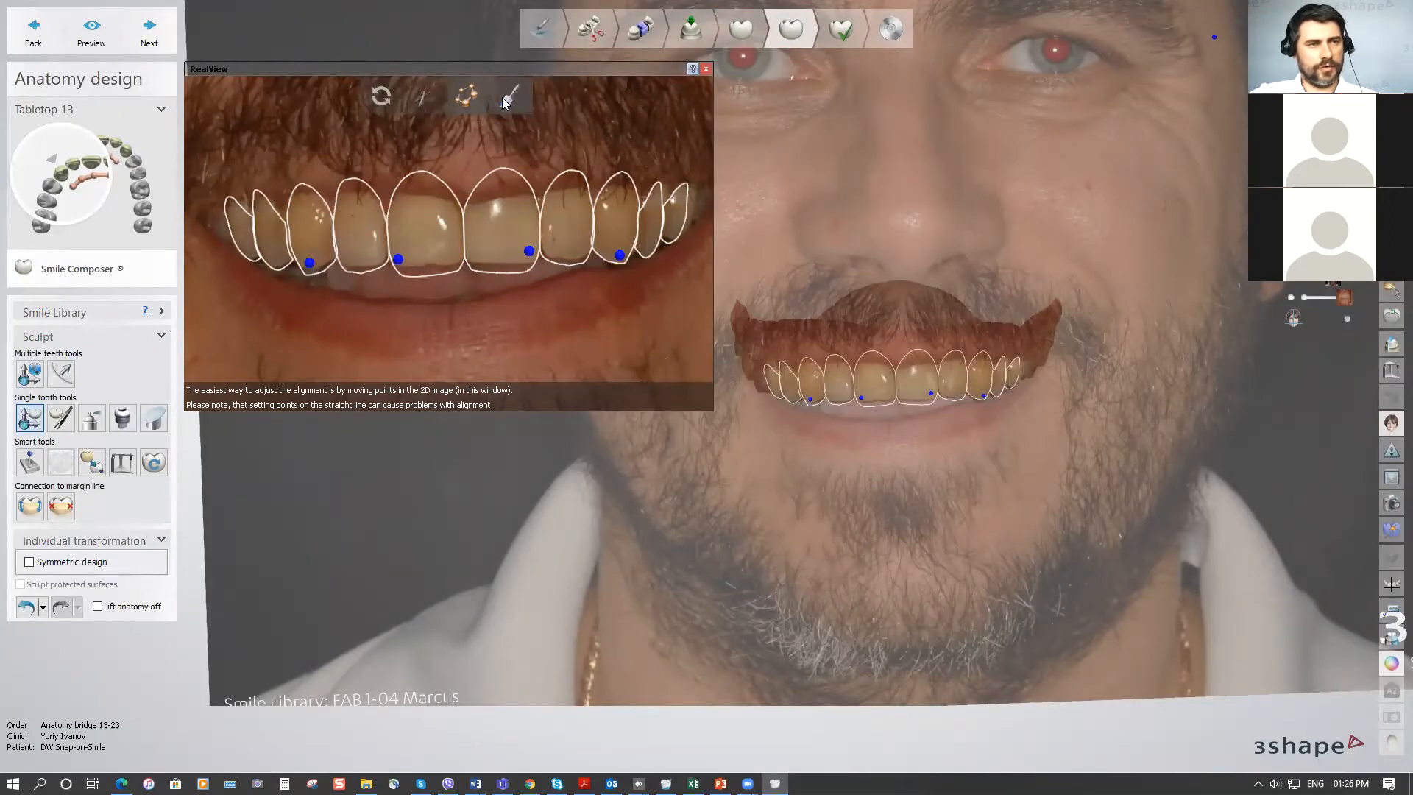
click(503, 97)
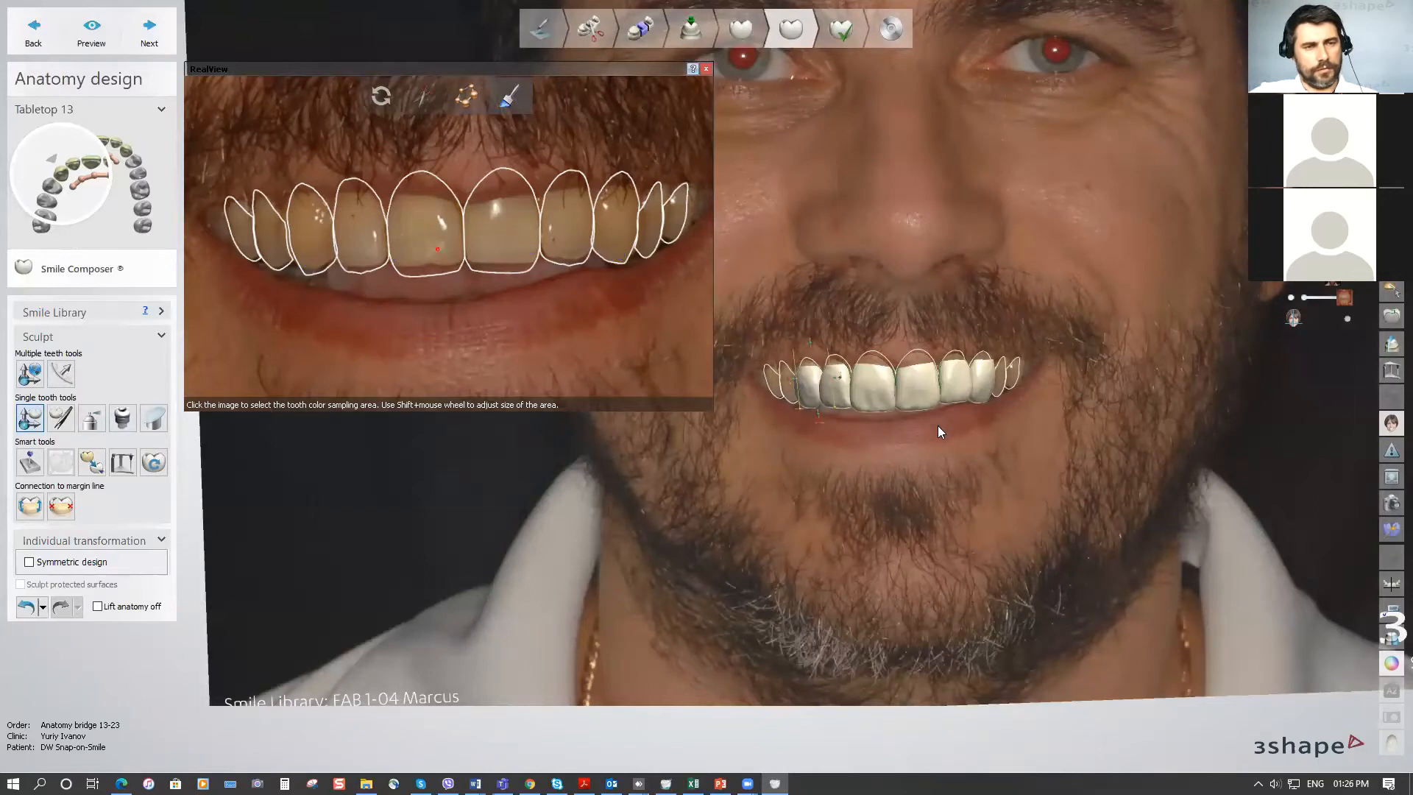
Try to adjust tooth 11 slightly against its smile outline in the photo.
scroll(937, 425, up, 5)
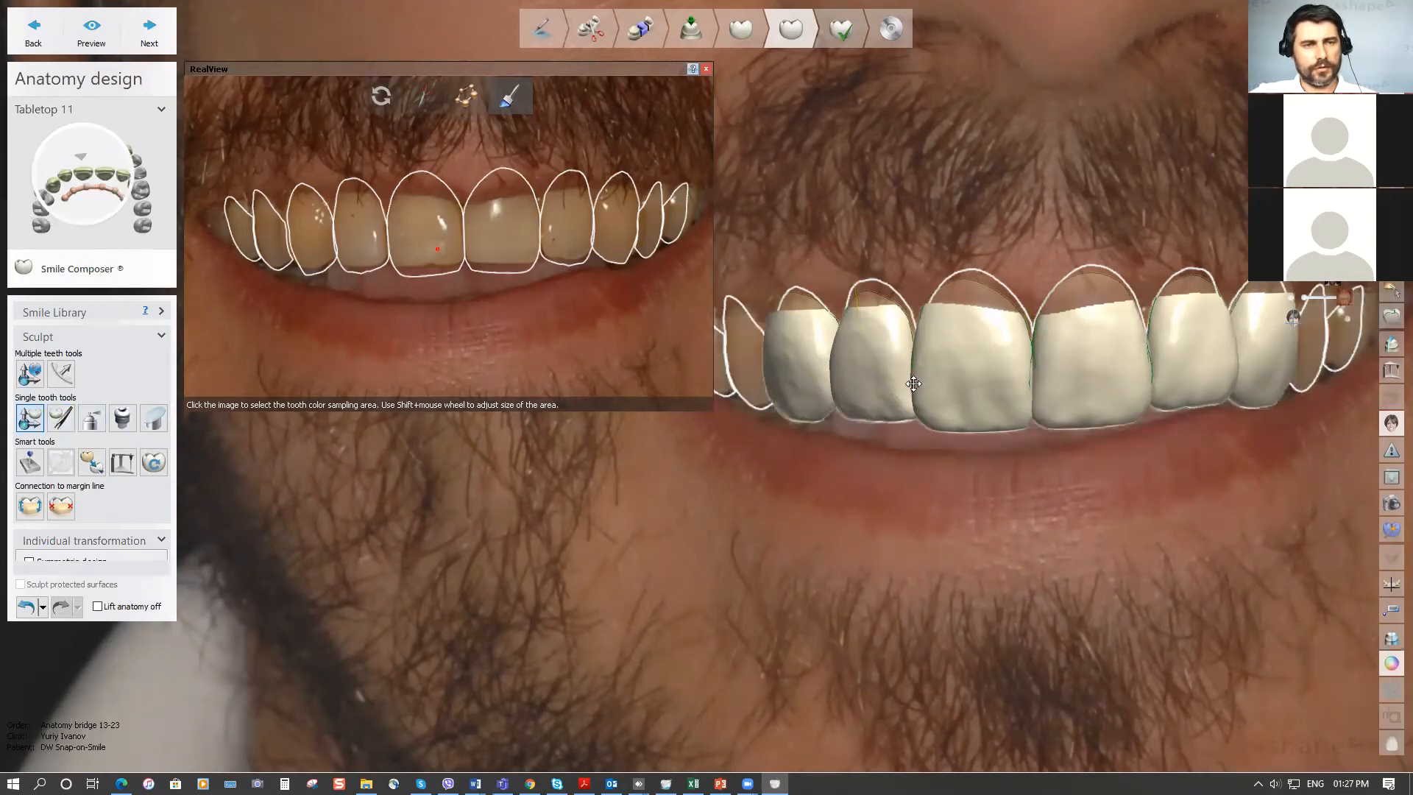
drag(907, 352, 902, 359)
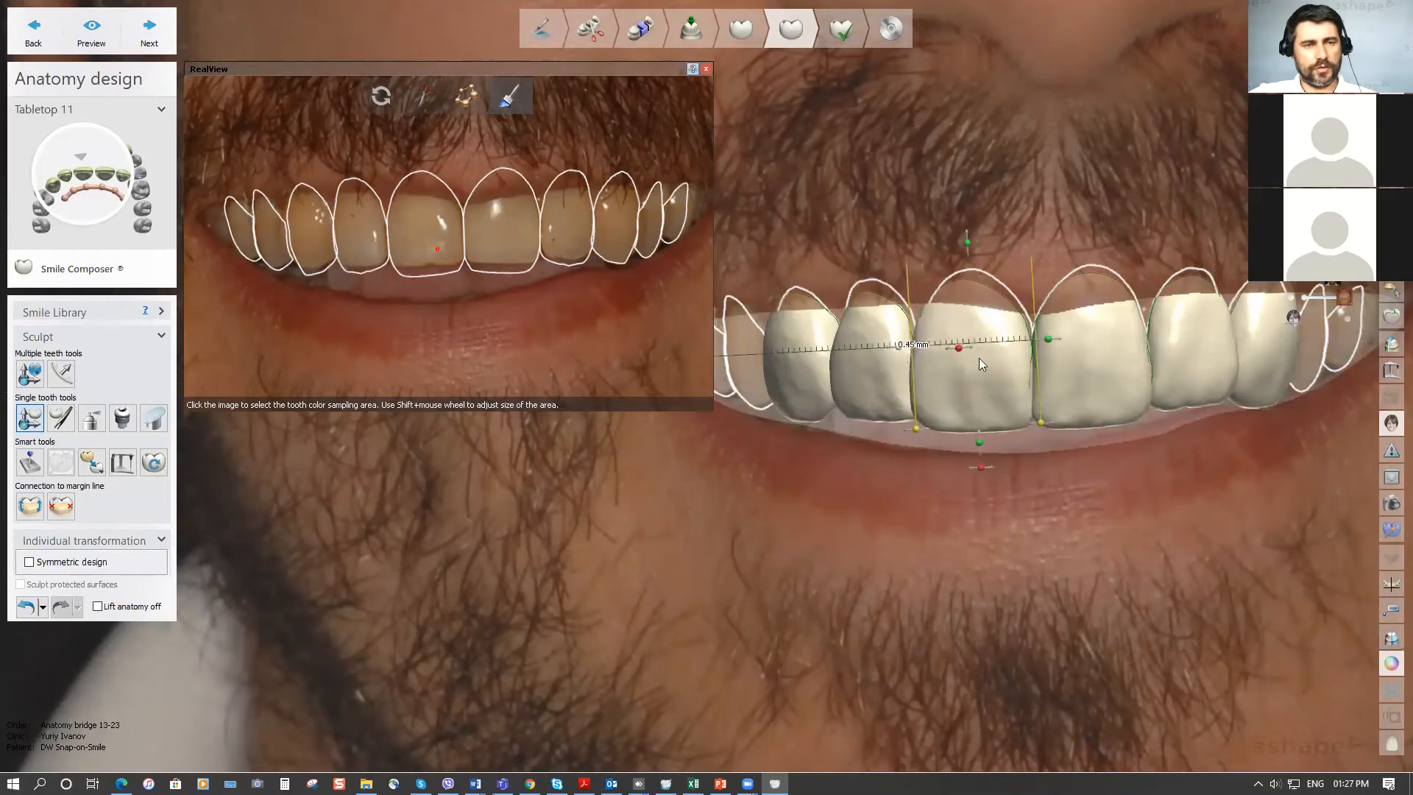
click(1064, 361)
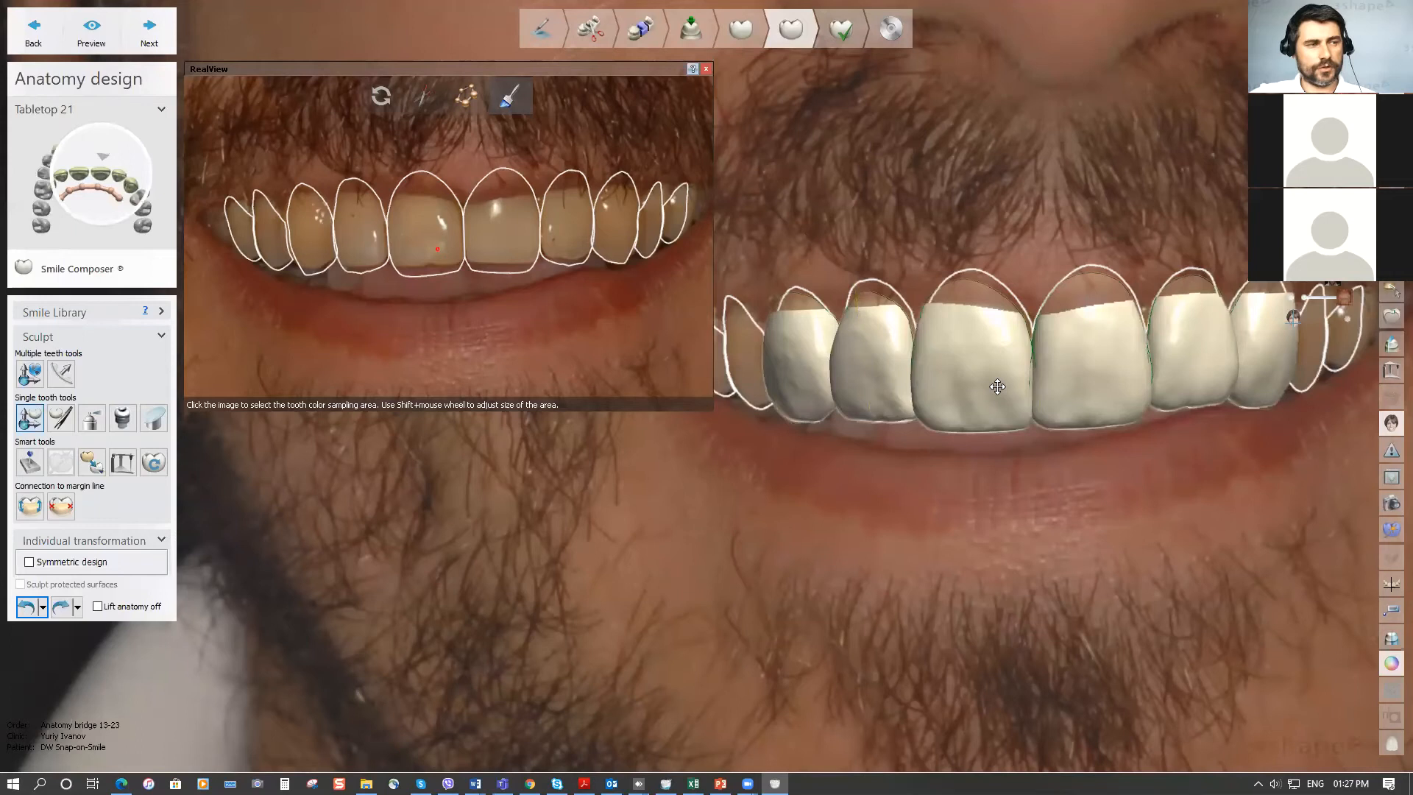
scroll(994, 390, down, 3)
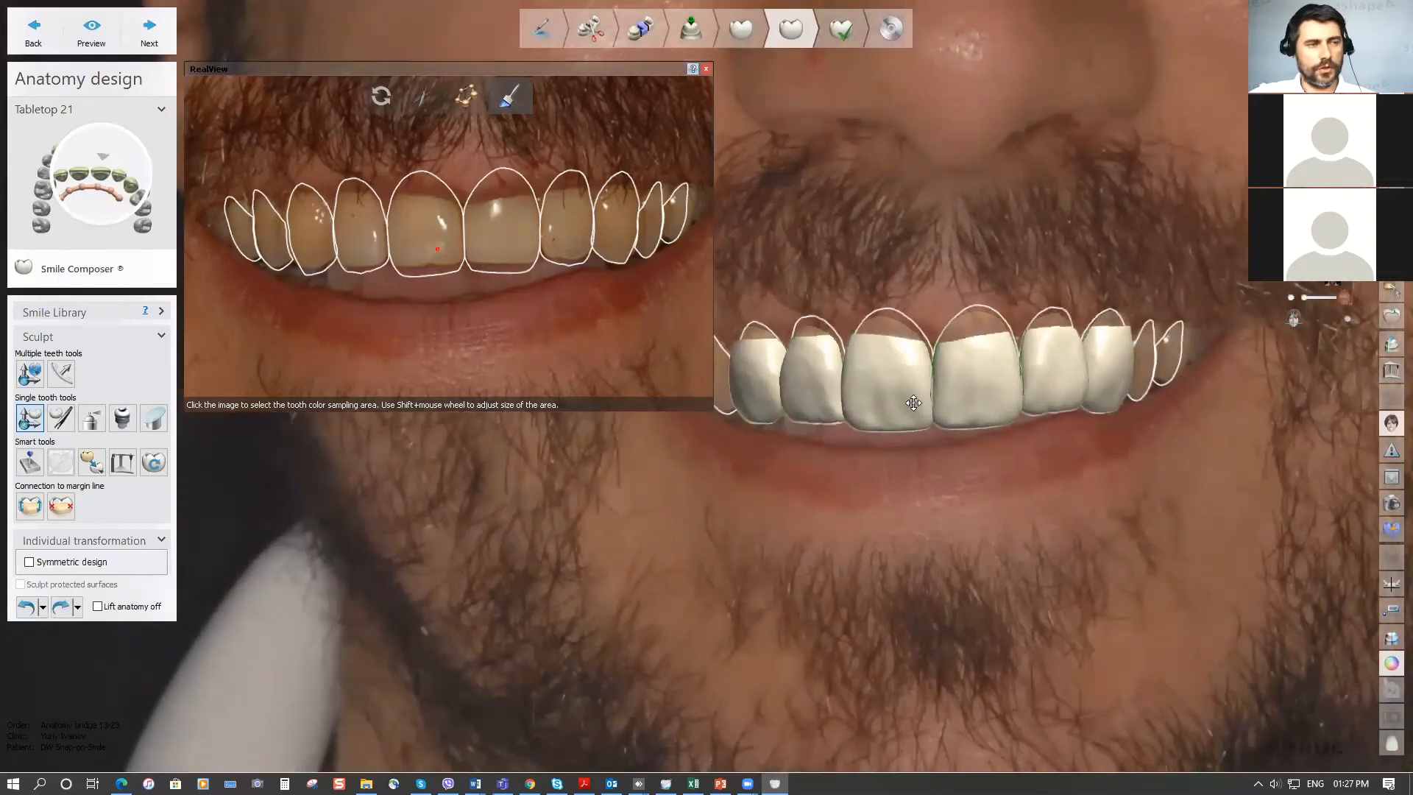
Morph the adjoining incisal corners of teeth 11 and 21 to follow their smile outlines, using individual morphing.
scroll(913, 405, up, 3)
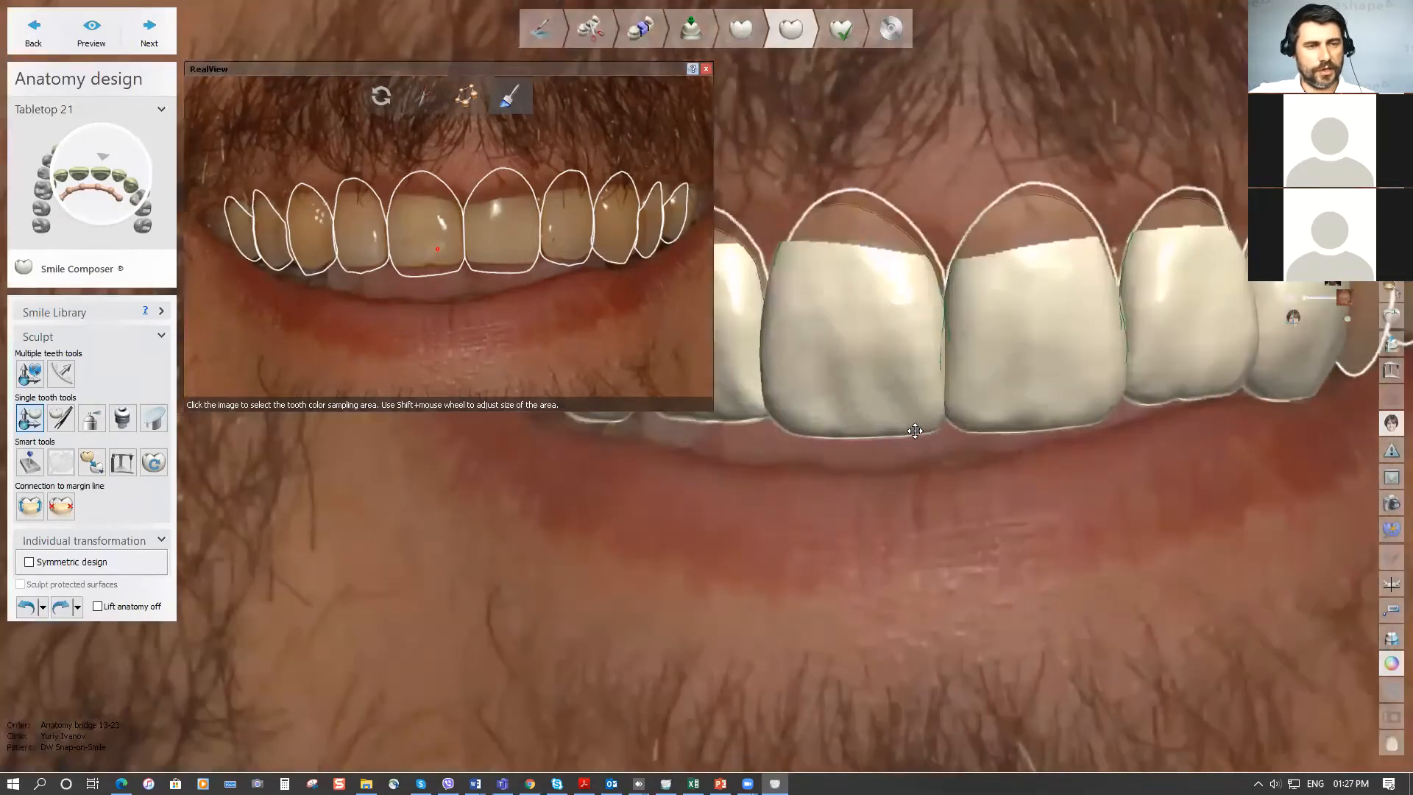
click(60, 418)
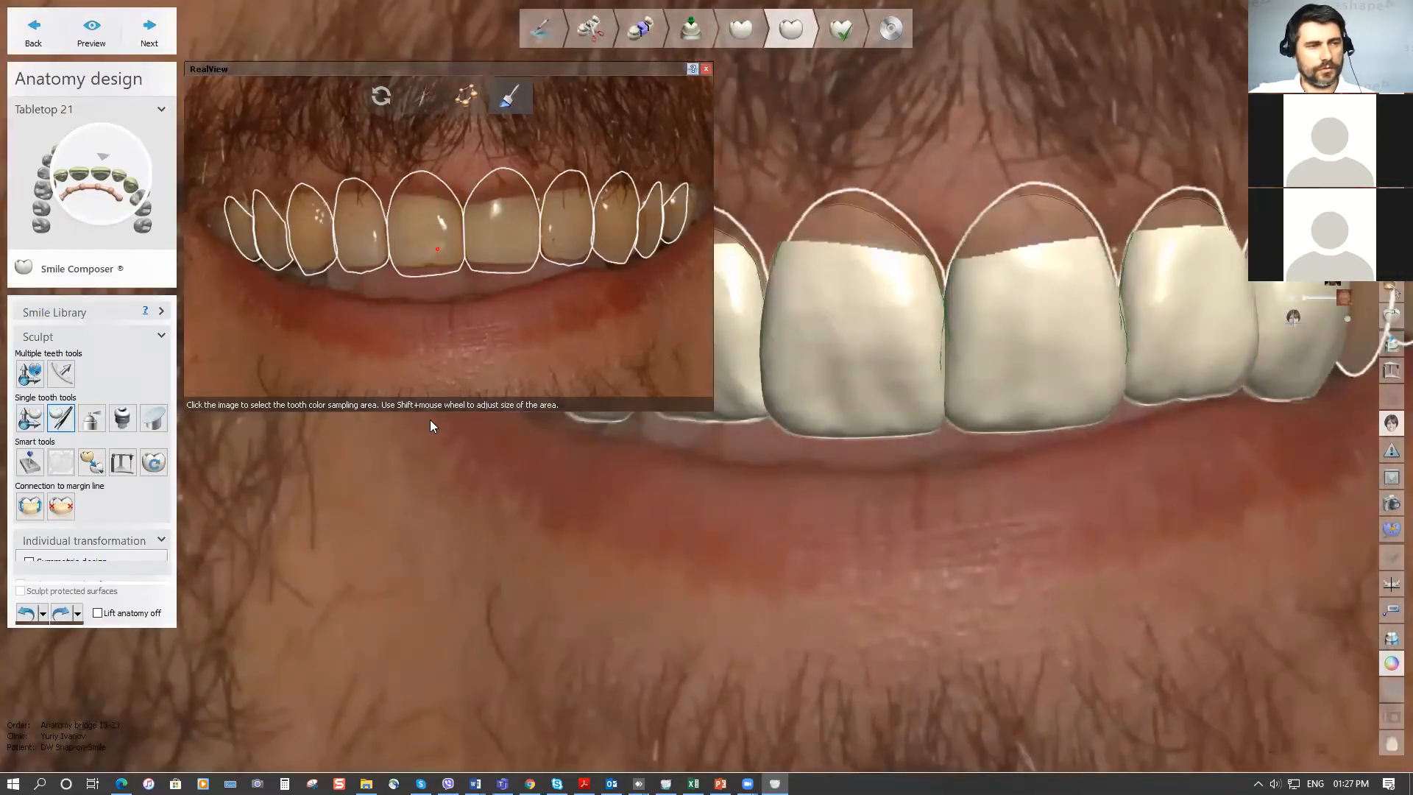
click(927, 432)
drag(922, 423, 923, 434)
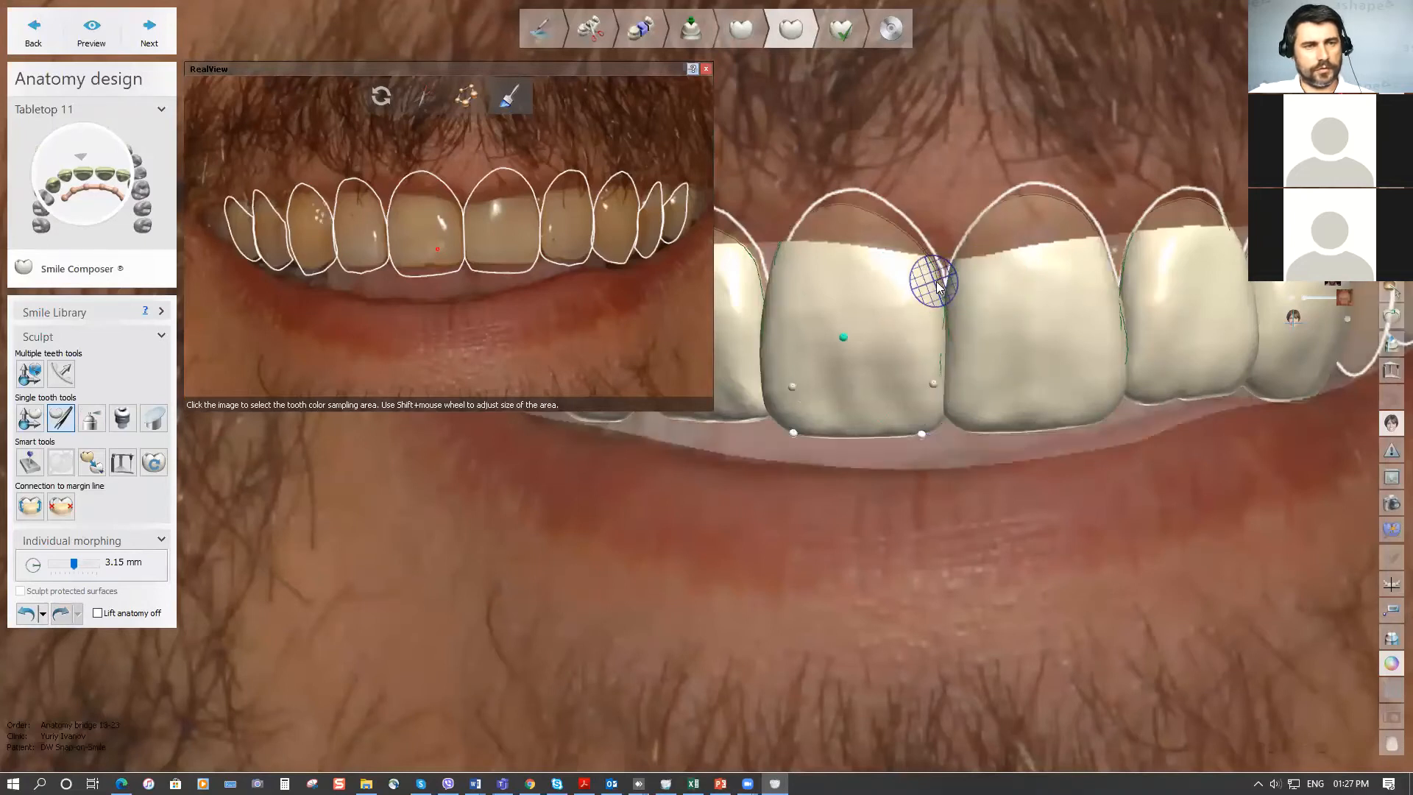
click(1020, 339)
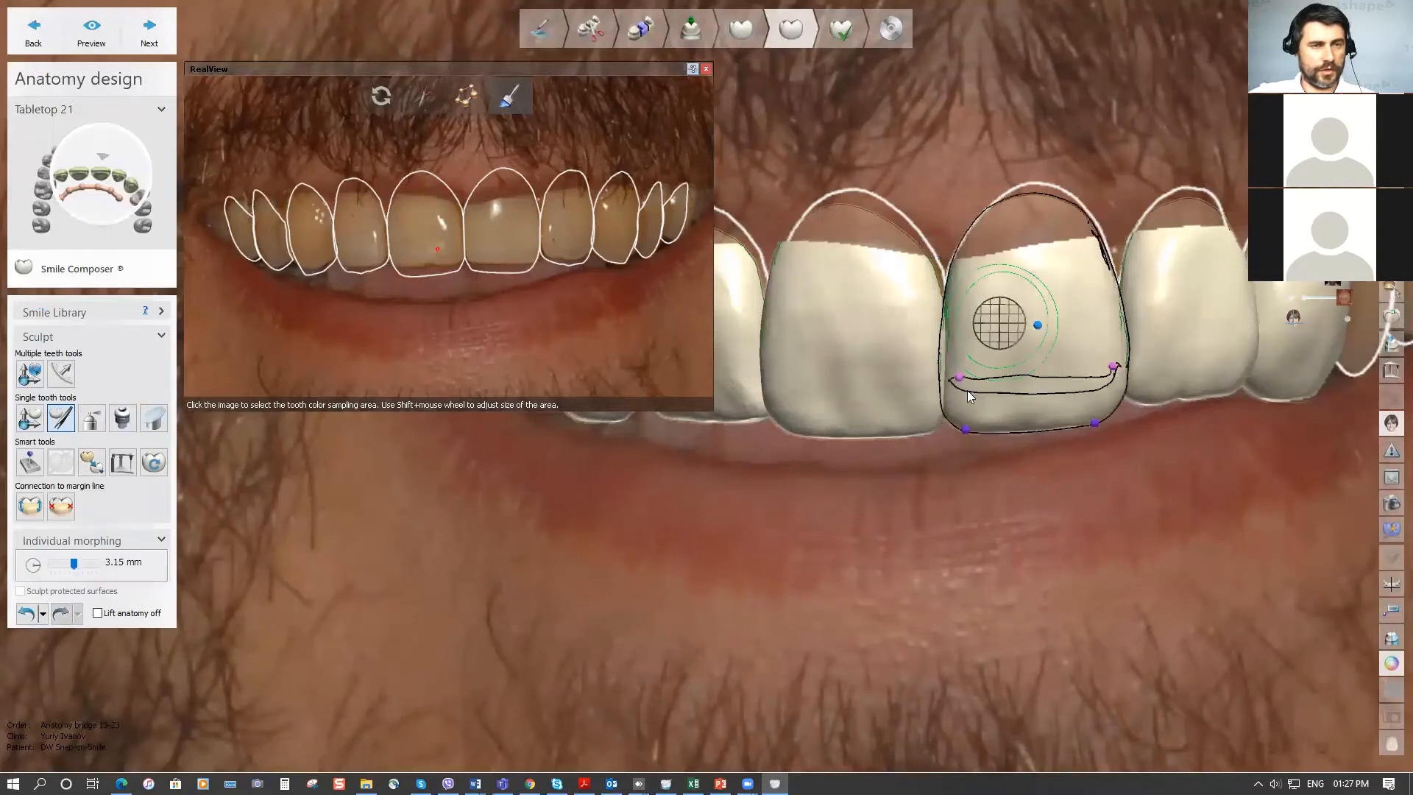
drag(948, 411, 946, 413)
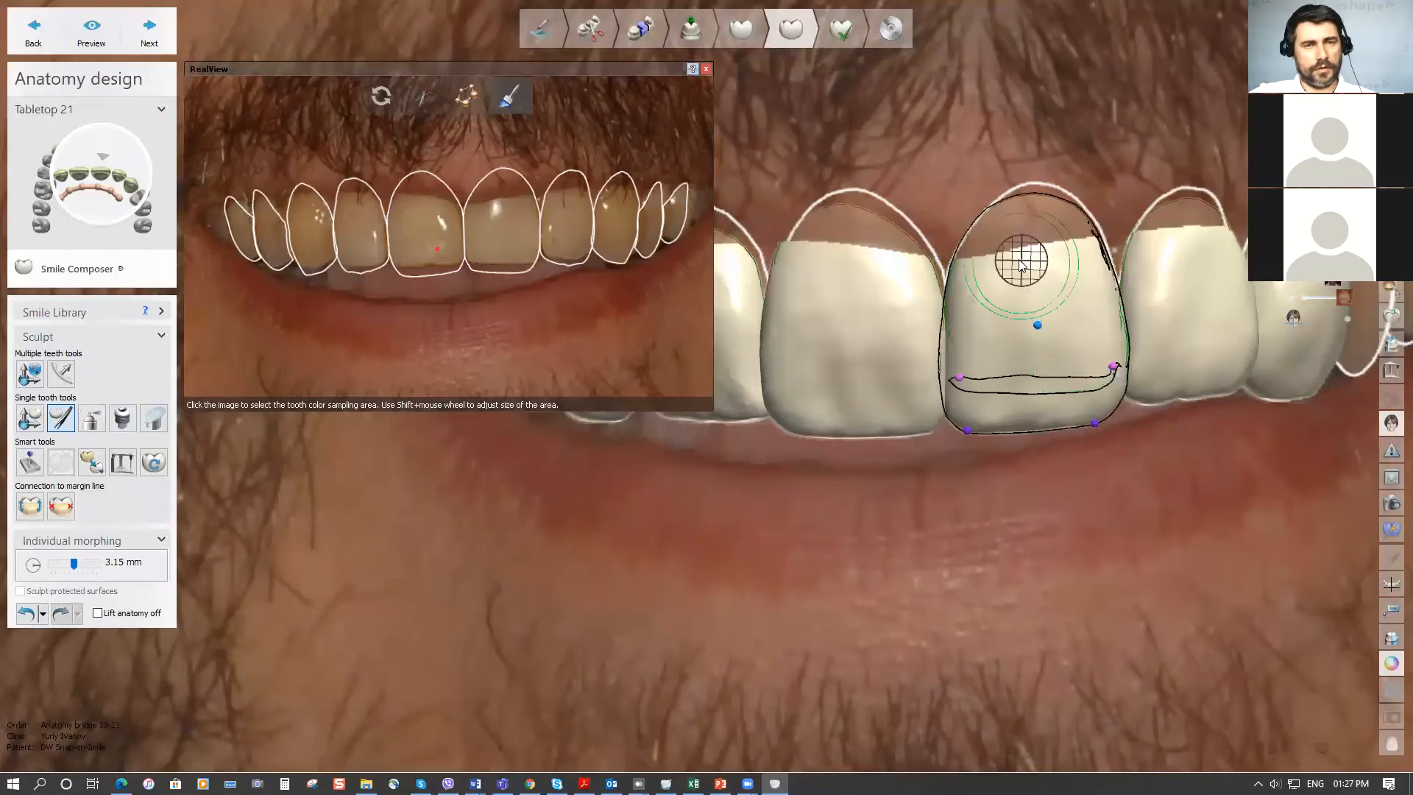
Place the tooth color sampling area on the middle of the upper right central incisor in the photo and enlarge it.
scroll(1013, 273, down, 3)
scroll(1014, 271, down, 2)
scroll(912, 291, up, 3)
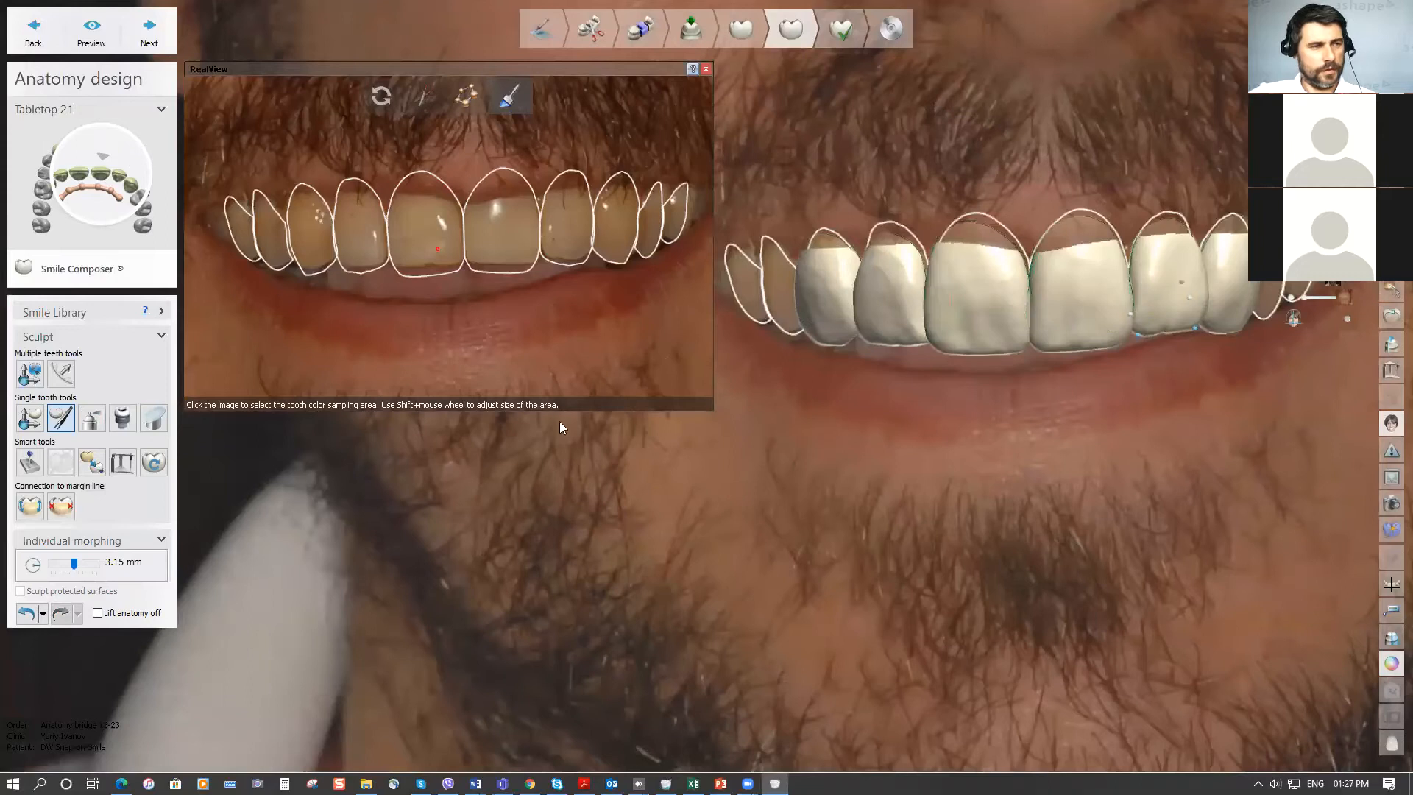
scroll(902, 388, down, 3)
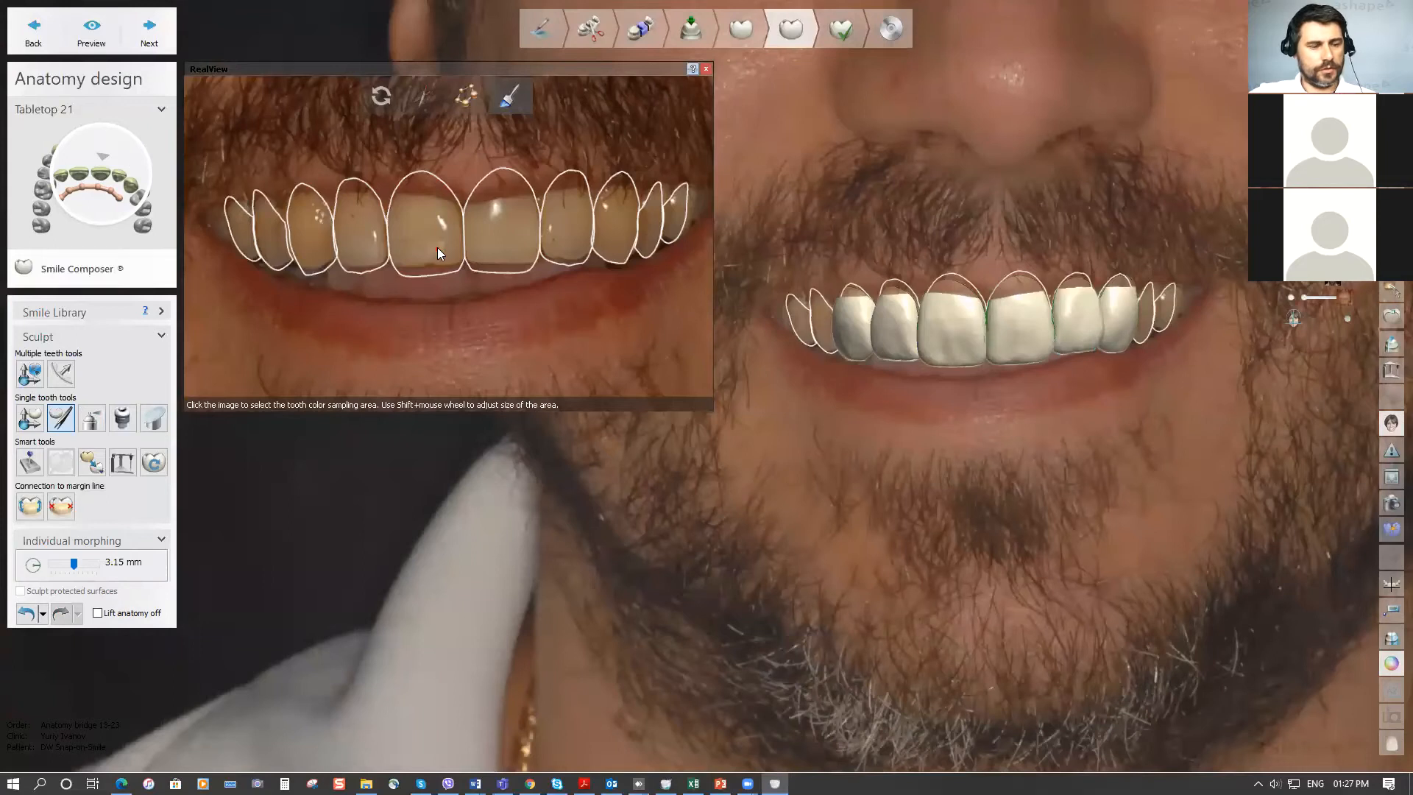
scroll(437, 248, up, 3)
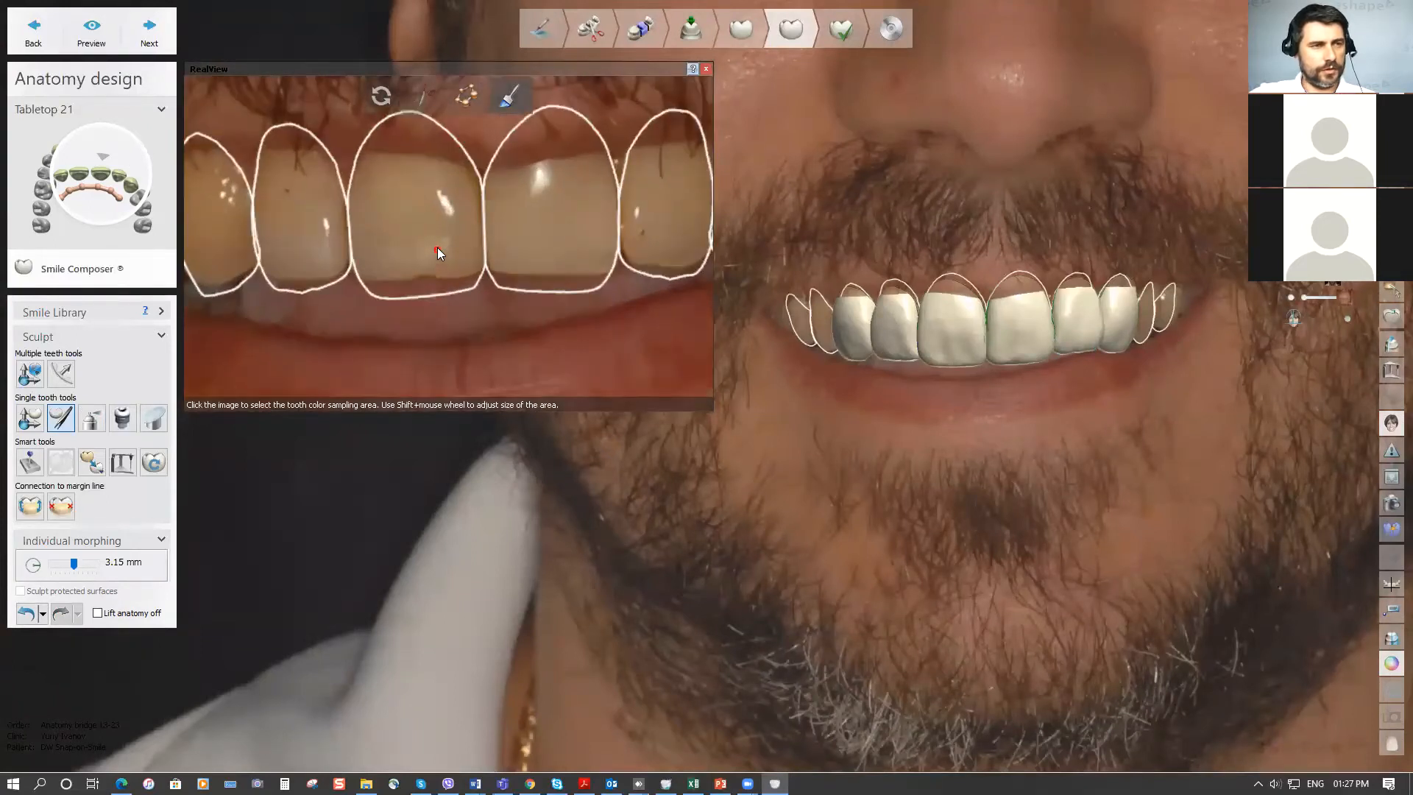
key(ctrl)
key(ctrl)
key(ctrl)
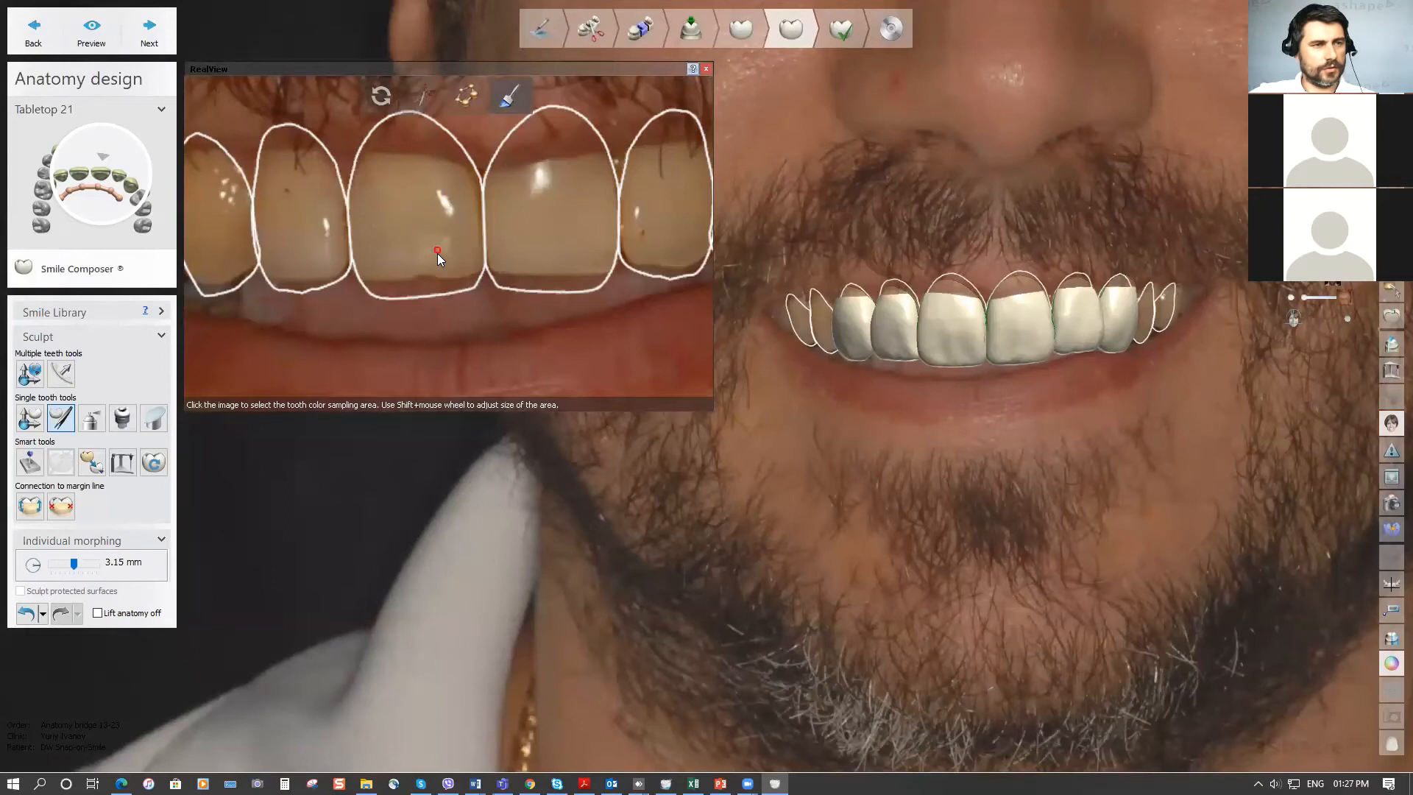
key(ctrl)
click(438, 252)
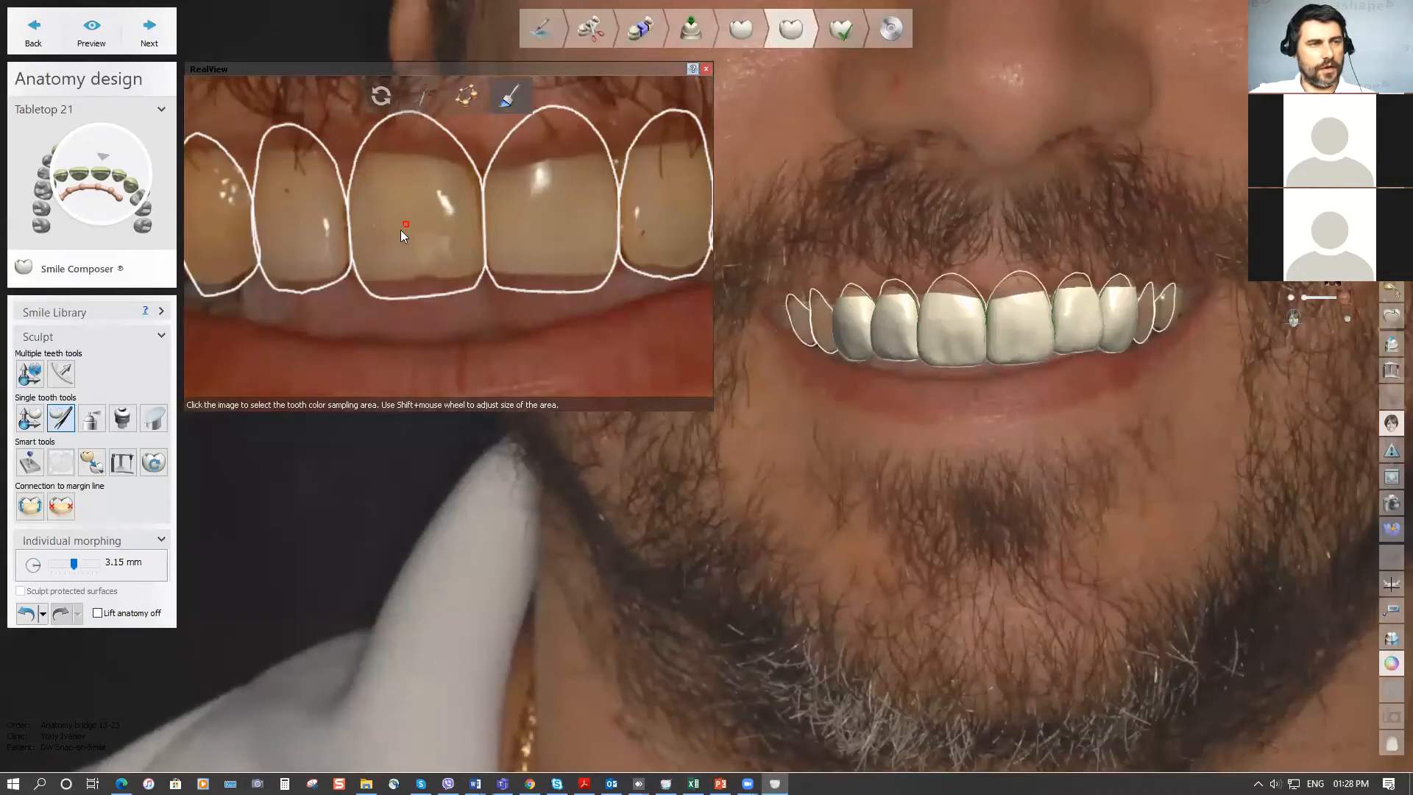
shift+scroll(407, 230, up, 3)
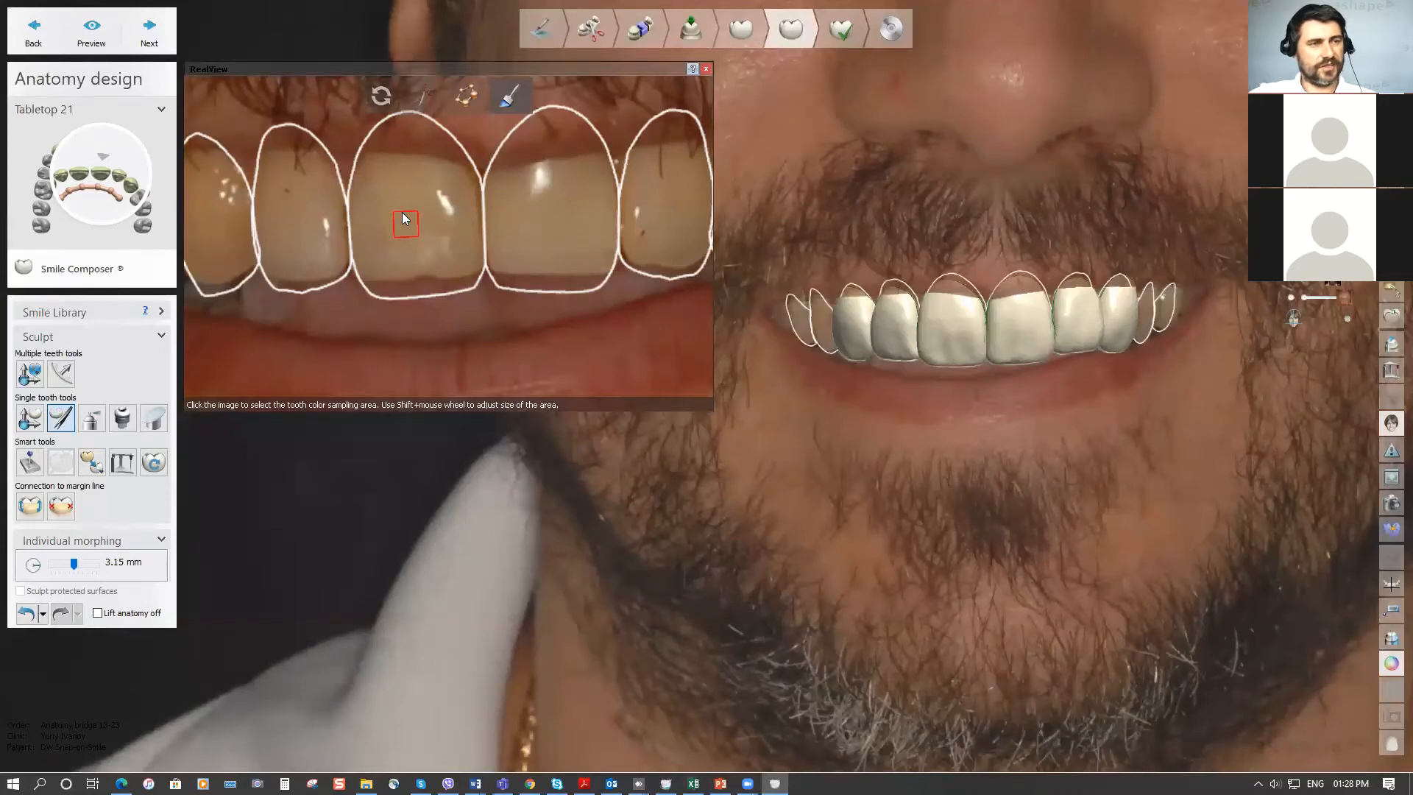
Show textures on the library models for the designed teeth.
scroll(451, 247, down, 3)
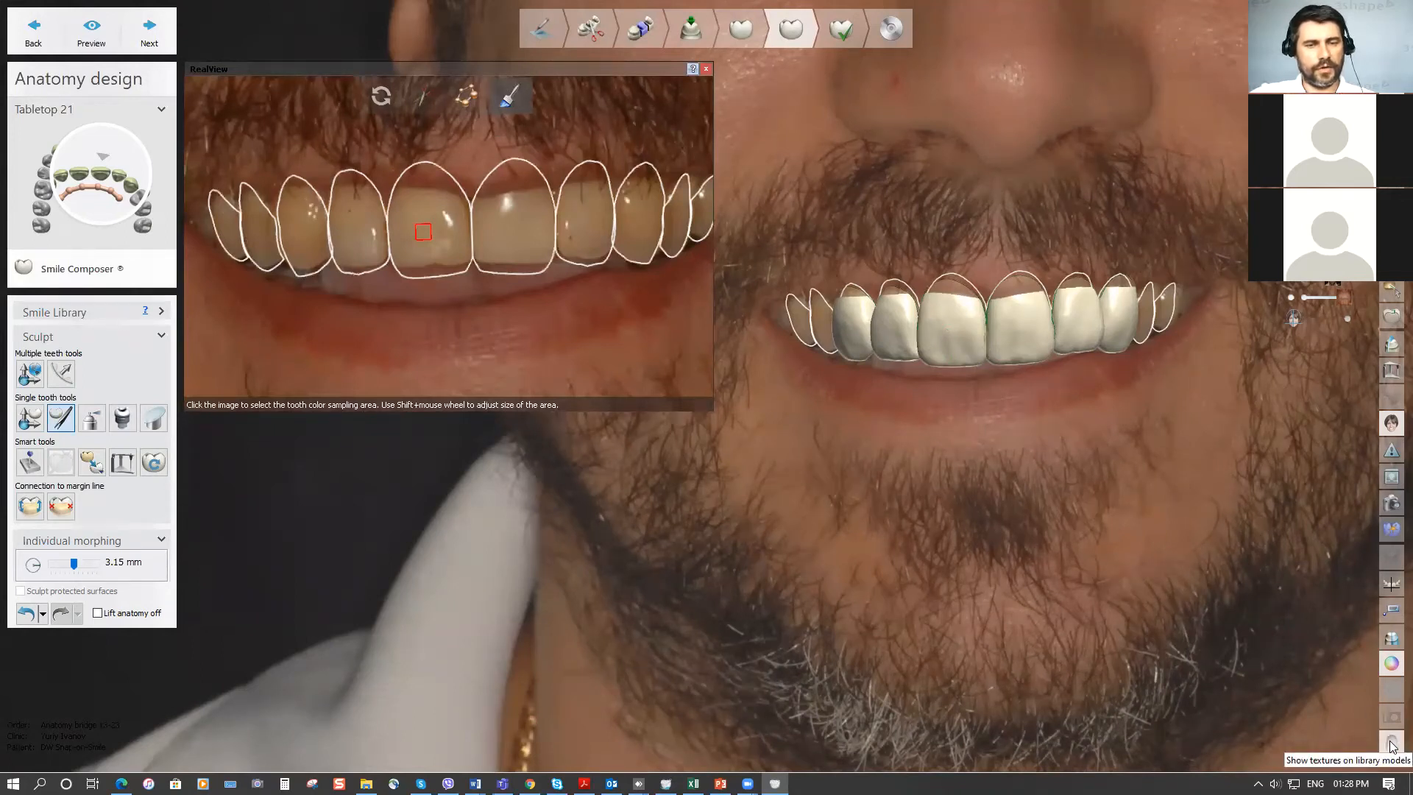
key(ctrl)
key(ctrl)
key(ctrl)
key(ctrl)
key(ctrl)
key(ctrl)
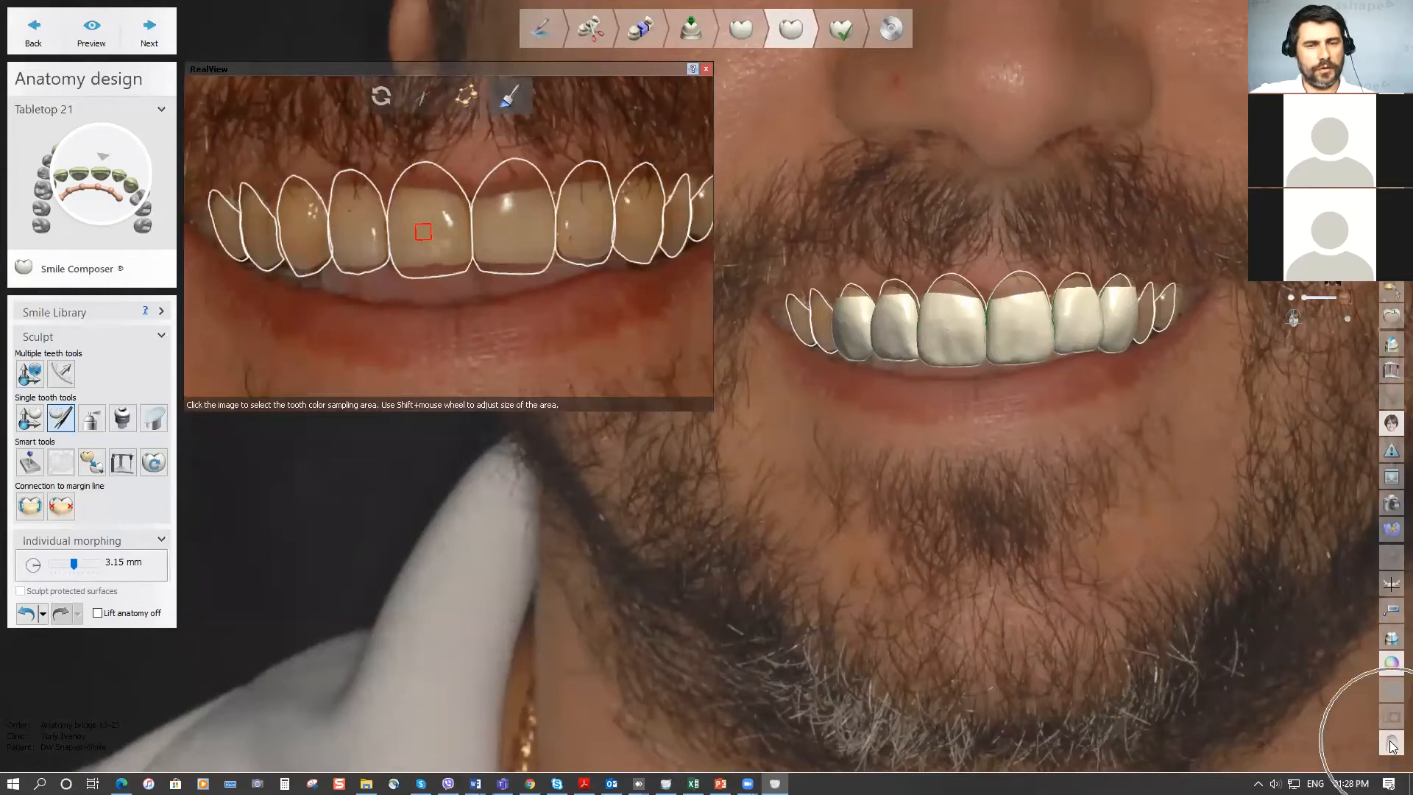
key(ctrl)
key(ctrl)
key(ctrl)
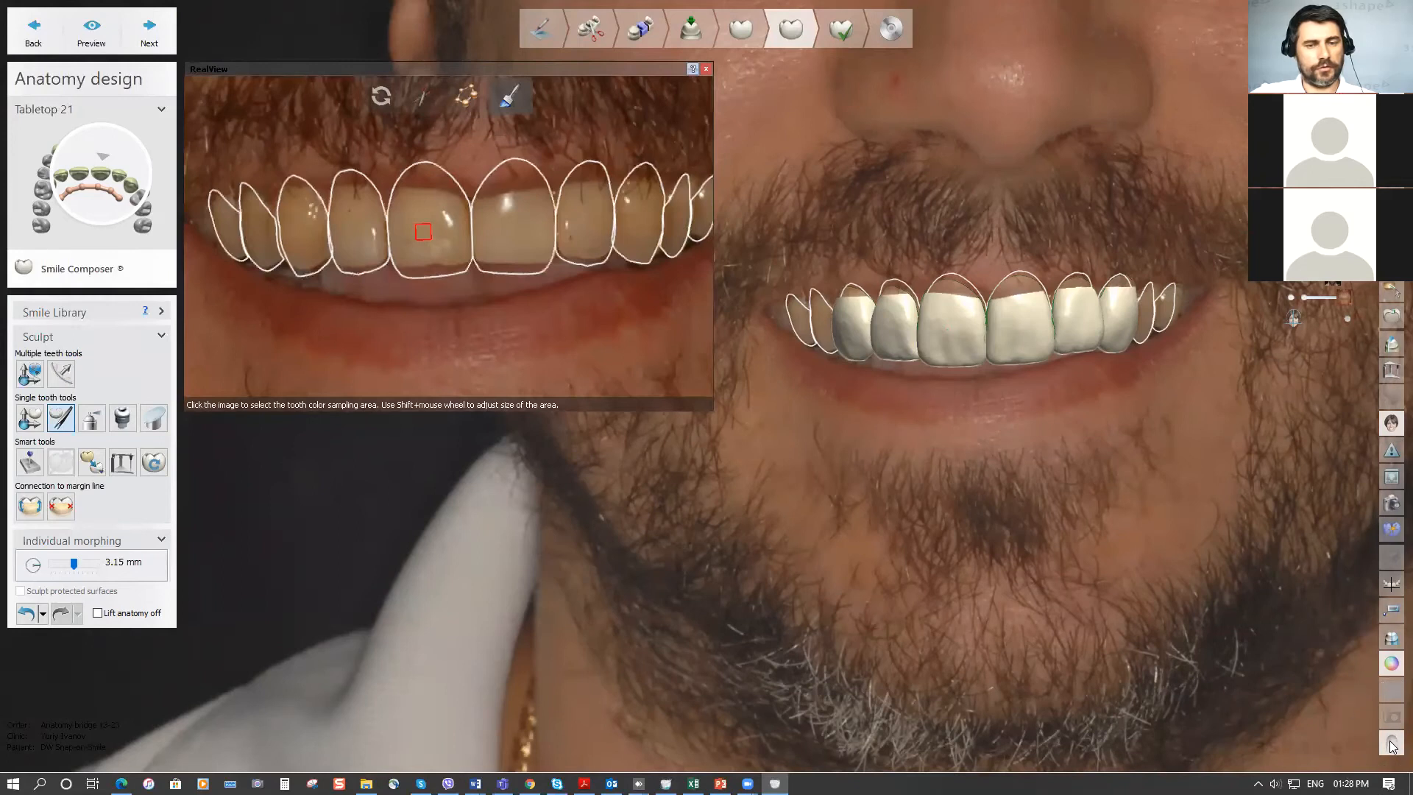
click(1391, 745)
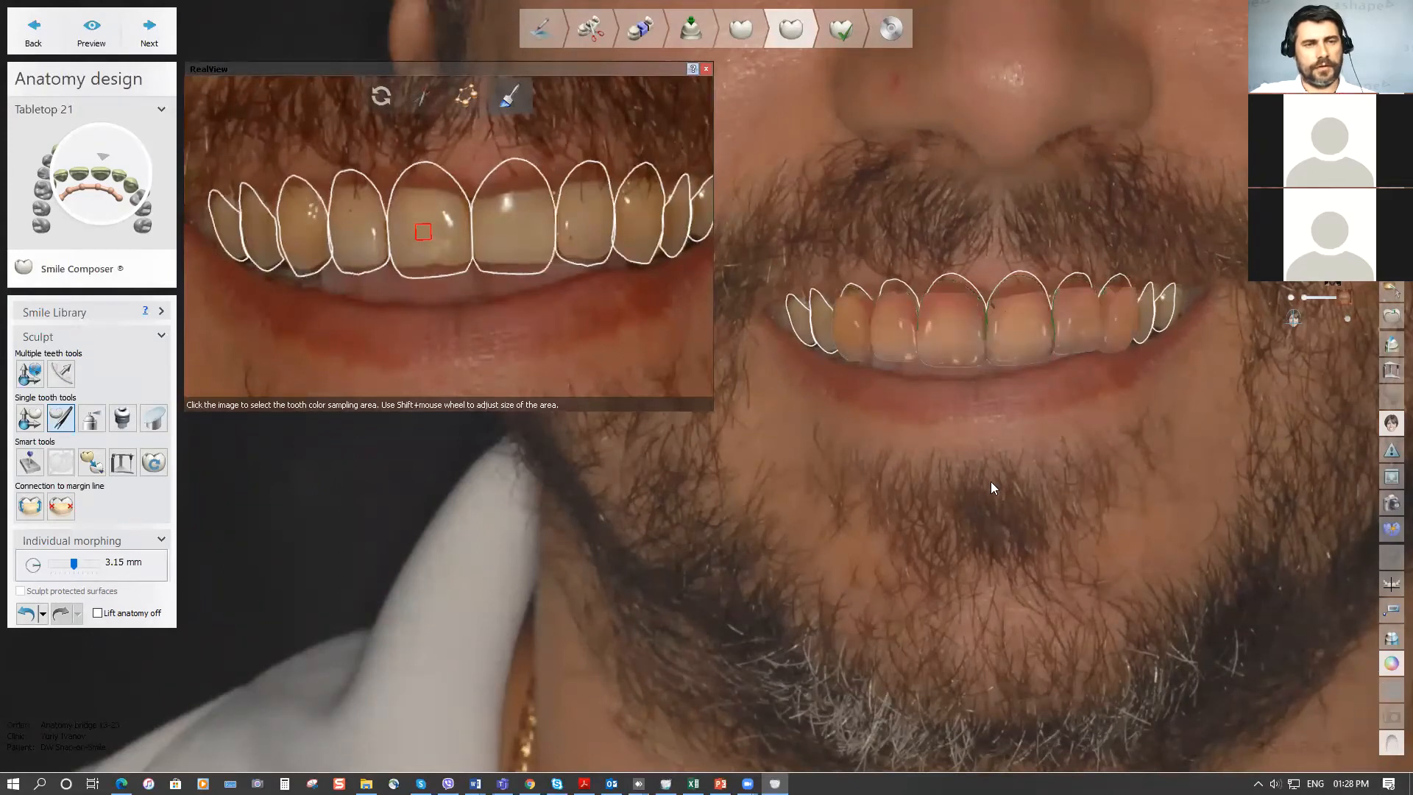
Try color samples on the upper right central incisor and lower lip, and place the sampling area on the upper left central incisor.
click(453, 243)
click(443, 247)
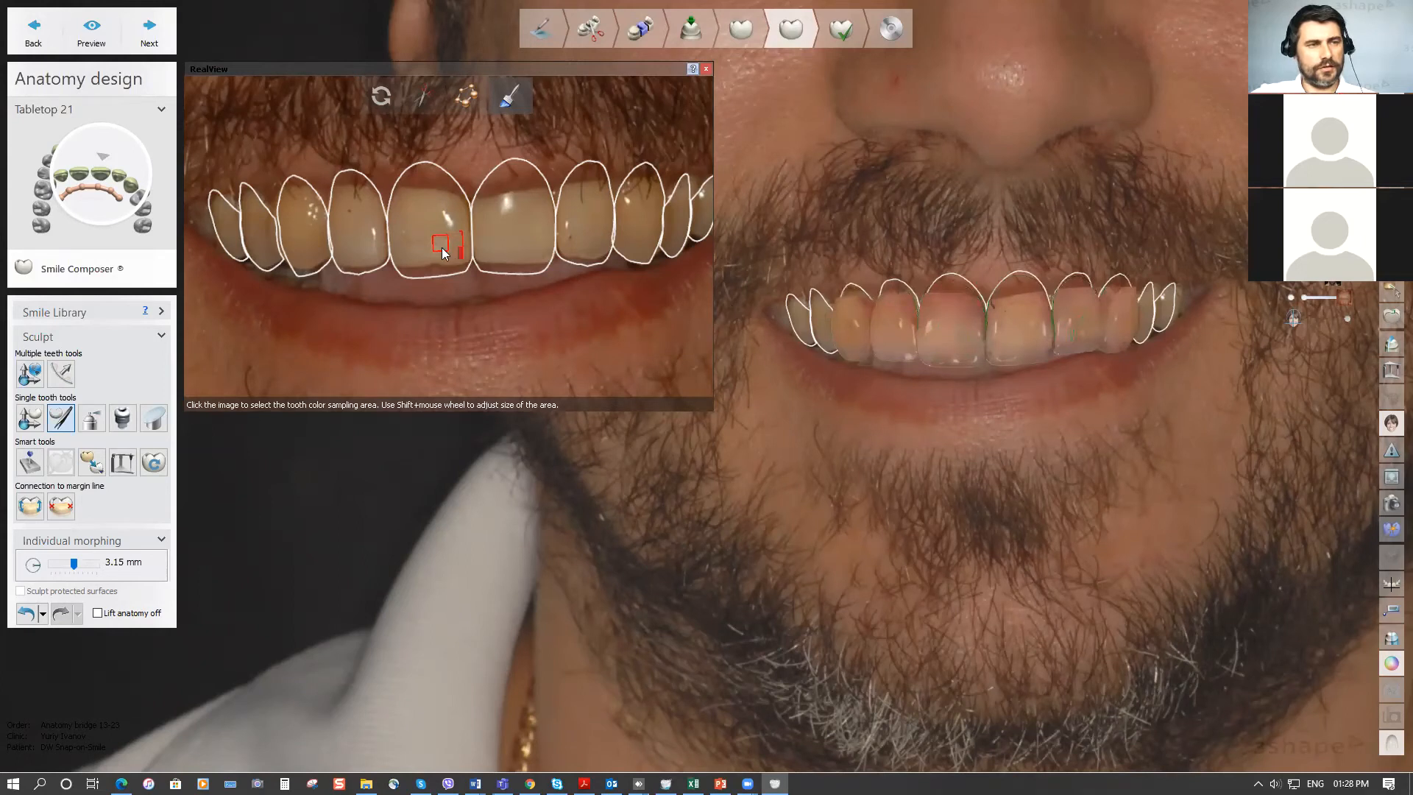
drag(443, 245, 525, 320)
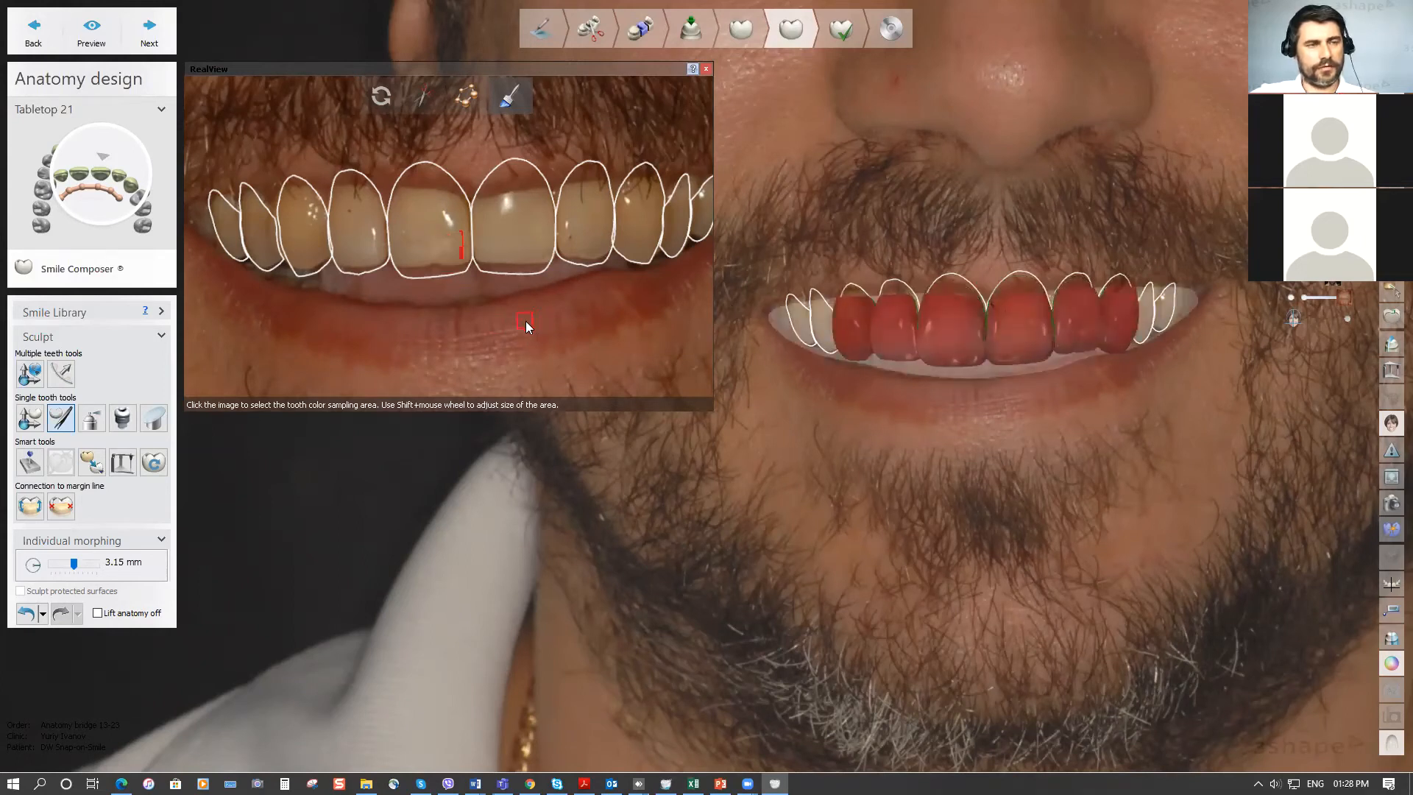
click(525, 321)
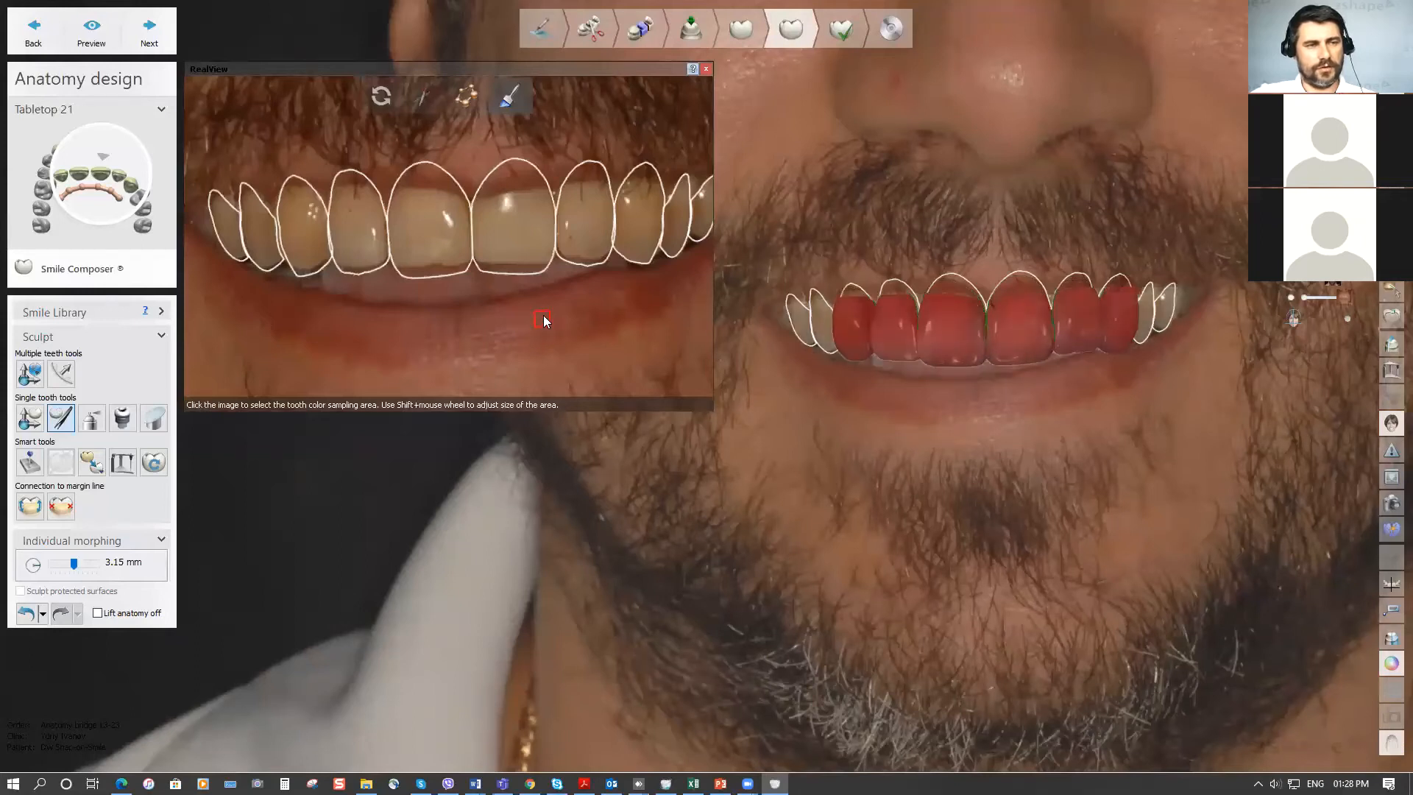
click(527, 250)
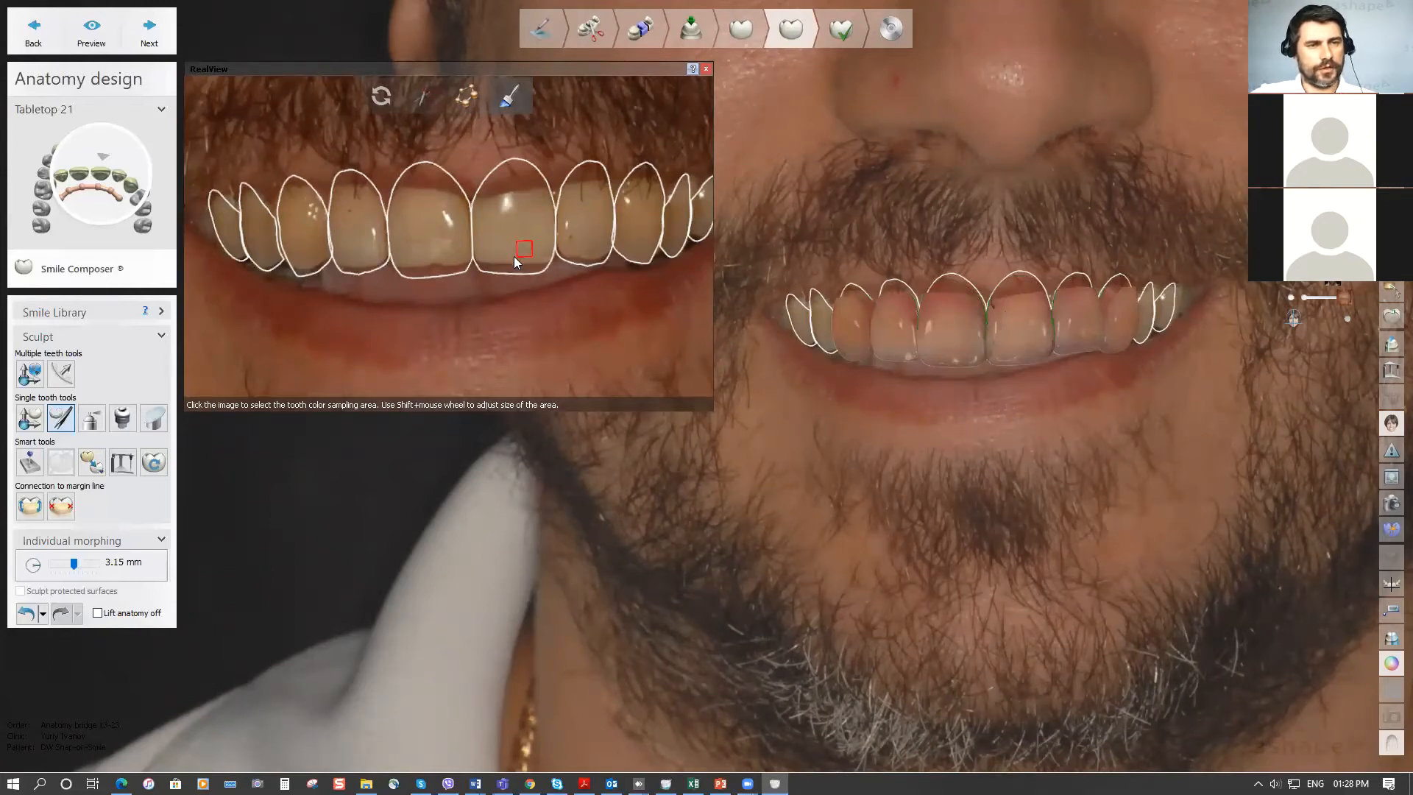
Turn off the patient photo view and return to the textured bridge on the upper jaw scan.
scroll(514, 257, down, 4)
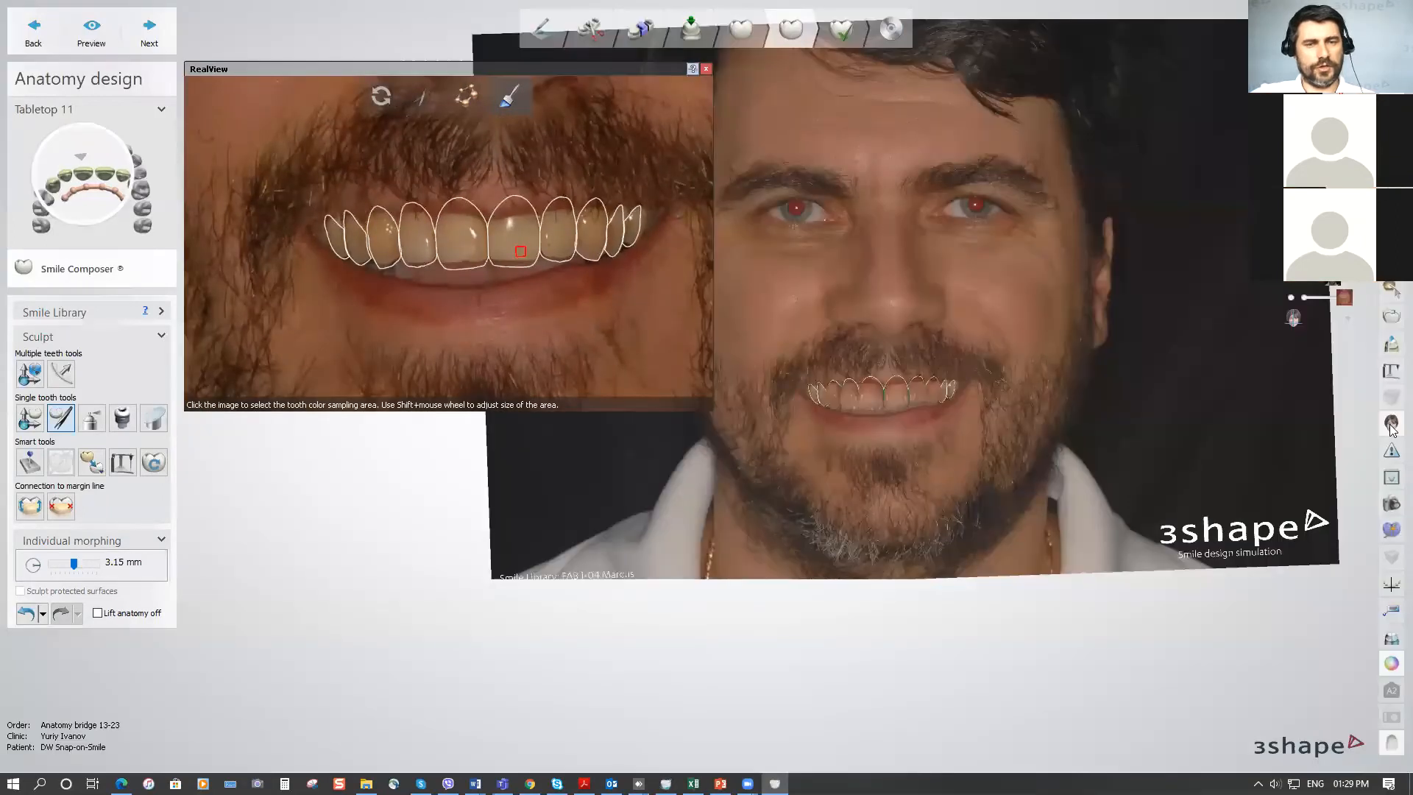
click(1391, 424)
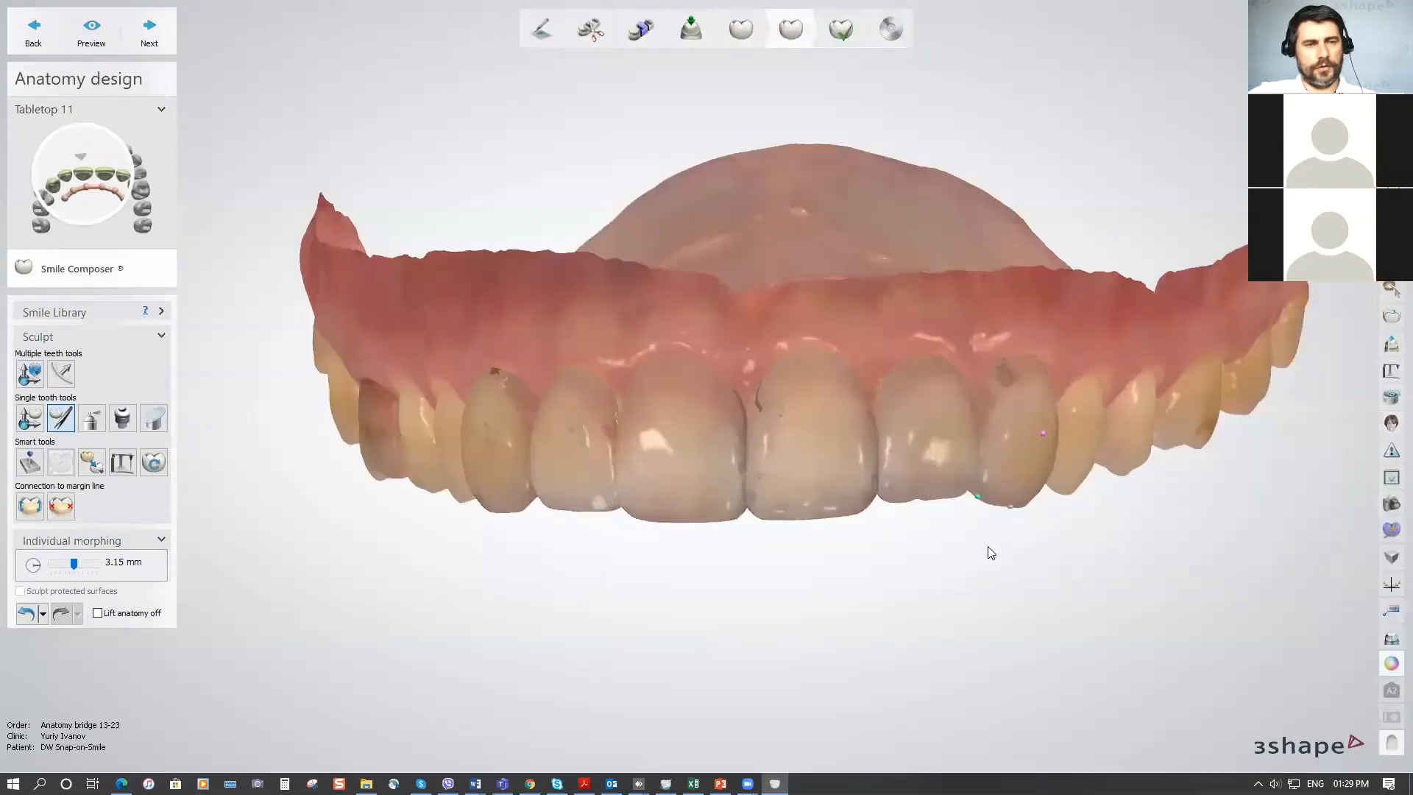
Examine the textured bridge on the upper jaw scan from the front at different magnifications.
scroll(1067, 548, down, 2)
middle_drag(1067, 546, 894, 459)
mouse_move(903, 450)
right_down()
mouse_move(1085, 418)
mouse_move(824, 441)
mouse_move(896, 432)
mouse_move(879, 408)
mouse_move(892, 447)
right_up()
scroll(734, 449, up, 3)
middle_drag(803, 477, 886, 498)
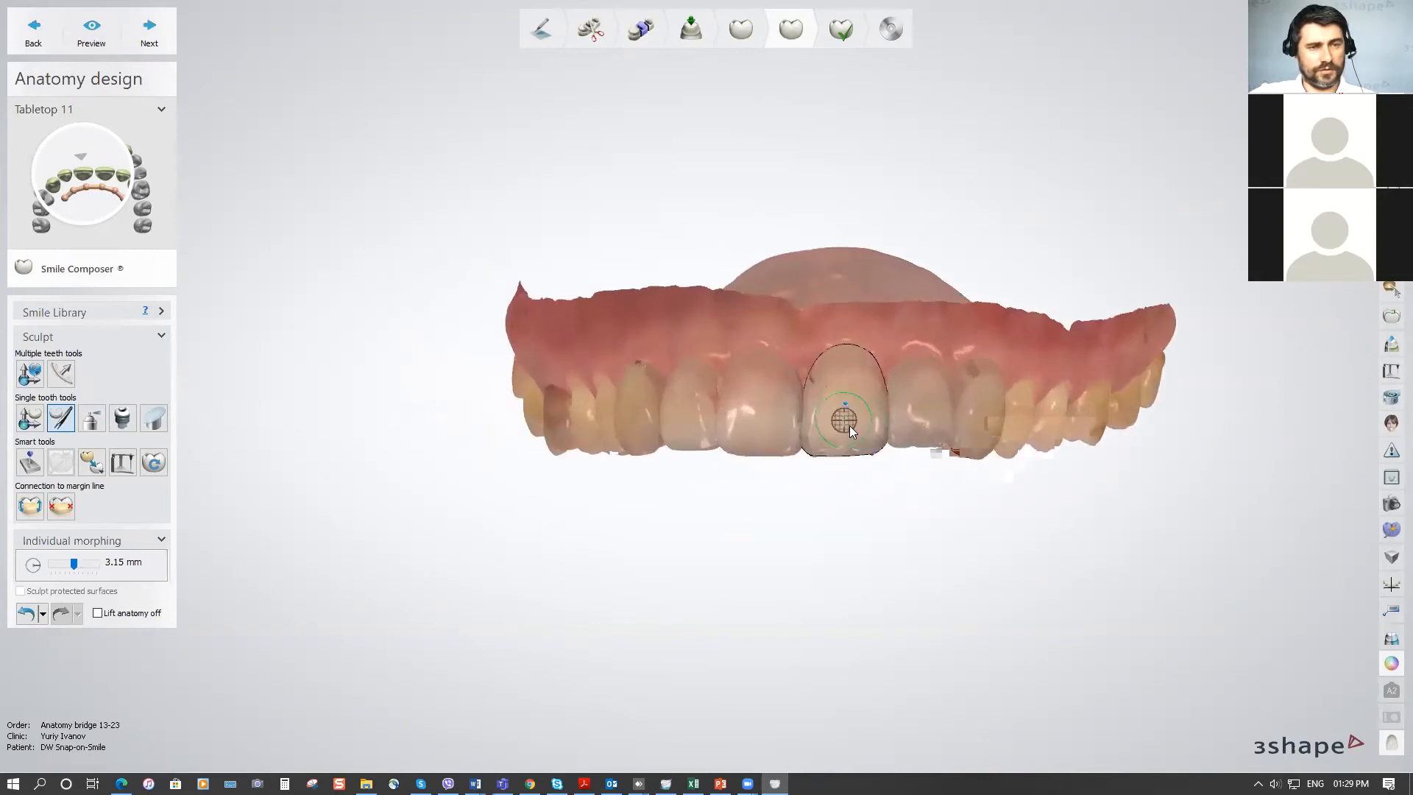
scroll(859, 442, up, 1)
scroll(865, 456, up, 1)
scroll(861, 483, down, 3)
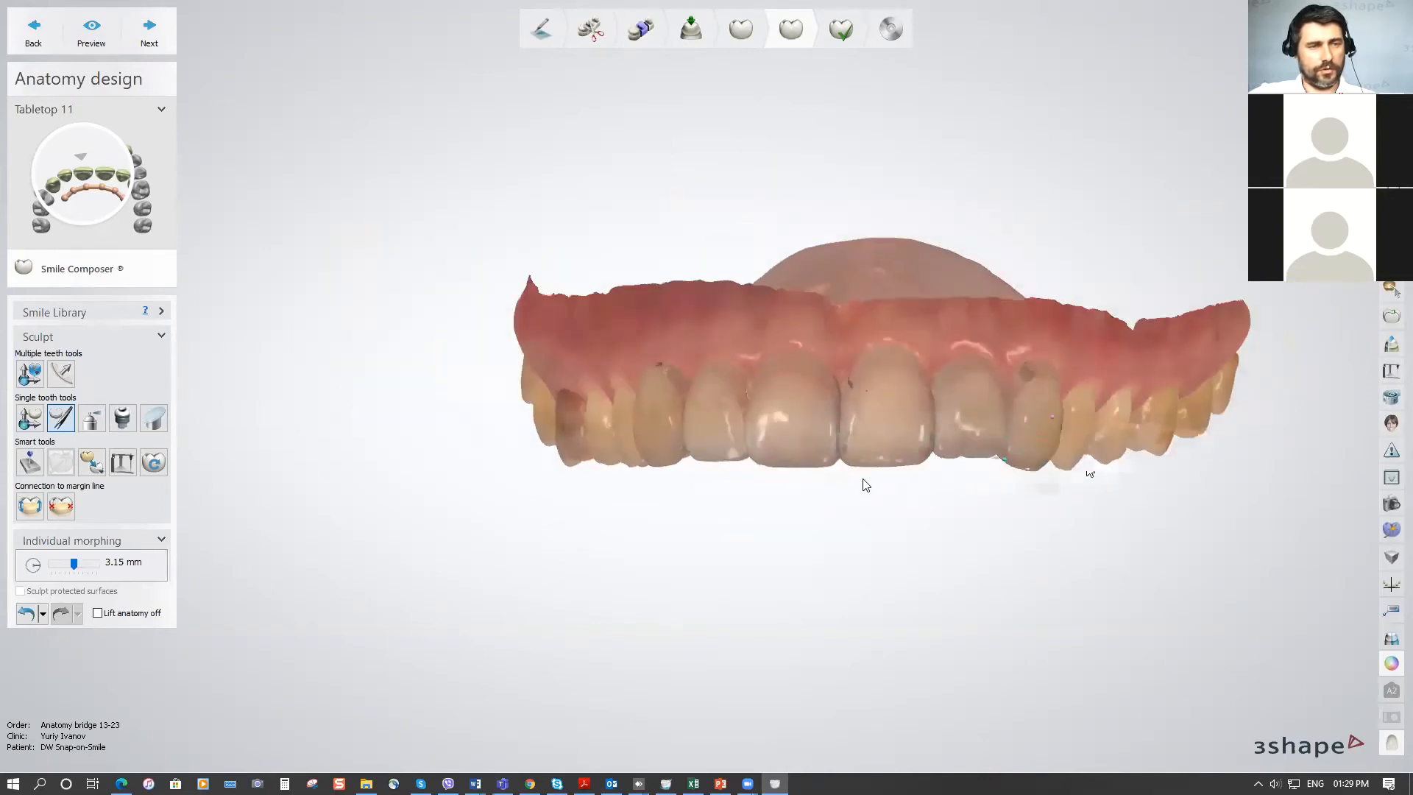
Inspect the palatal edges of the textured bridge where they meet the scanned incisors and canines.
click(876, 445)
right_drag(882, 372, 886, 268)
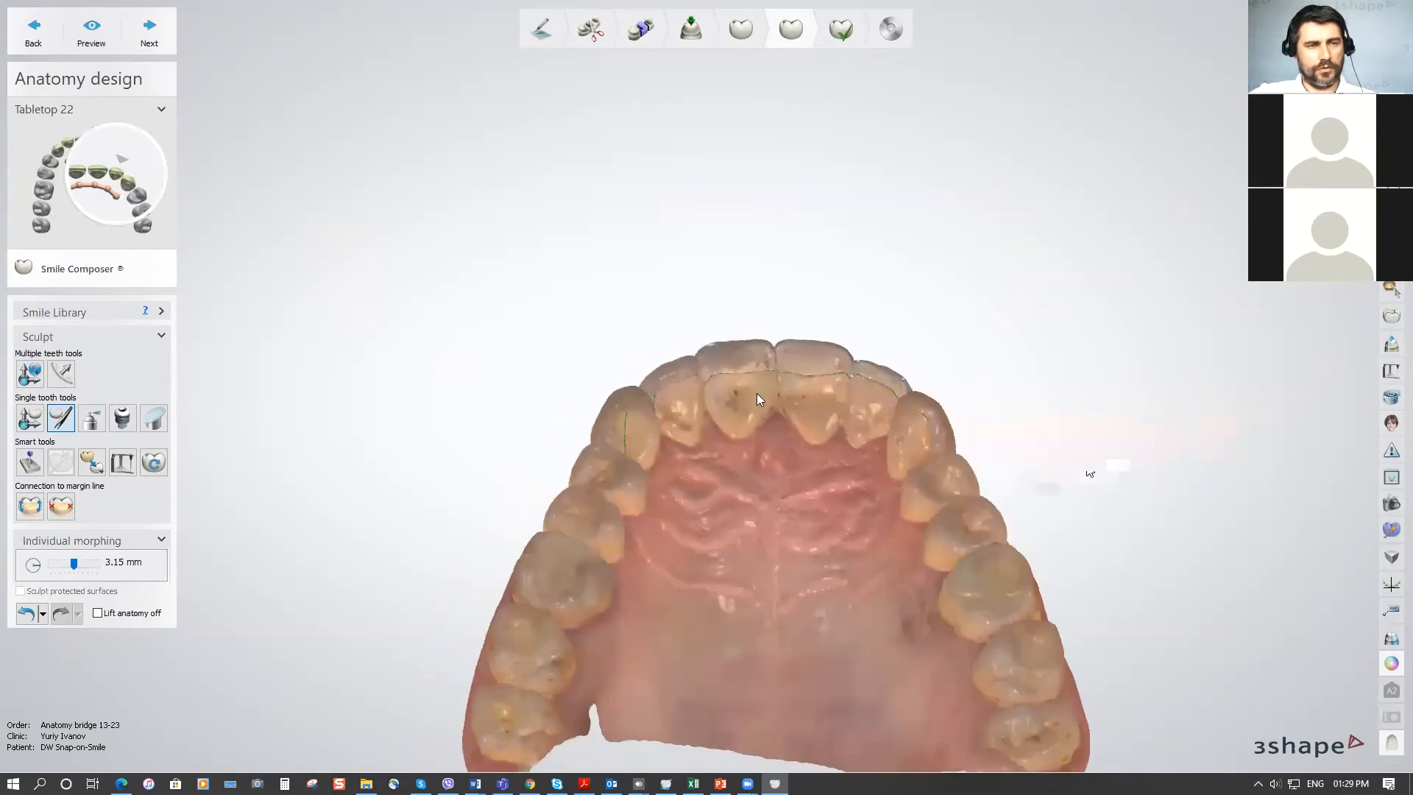
scroll(752, 385, up, 5)
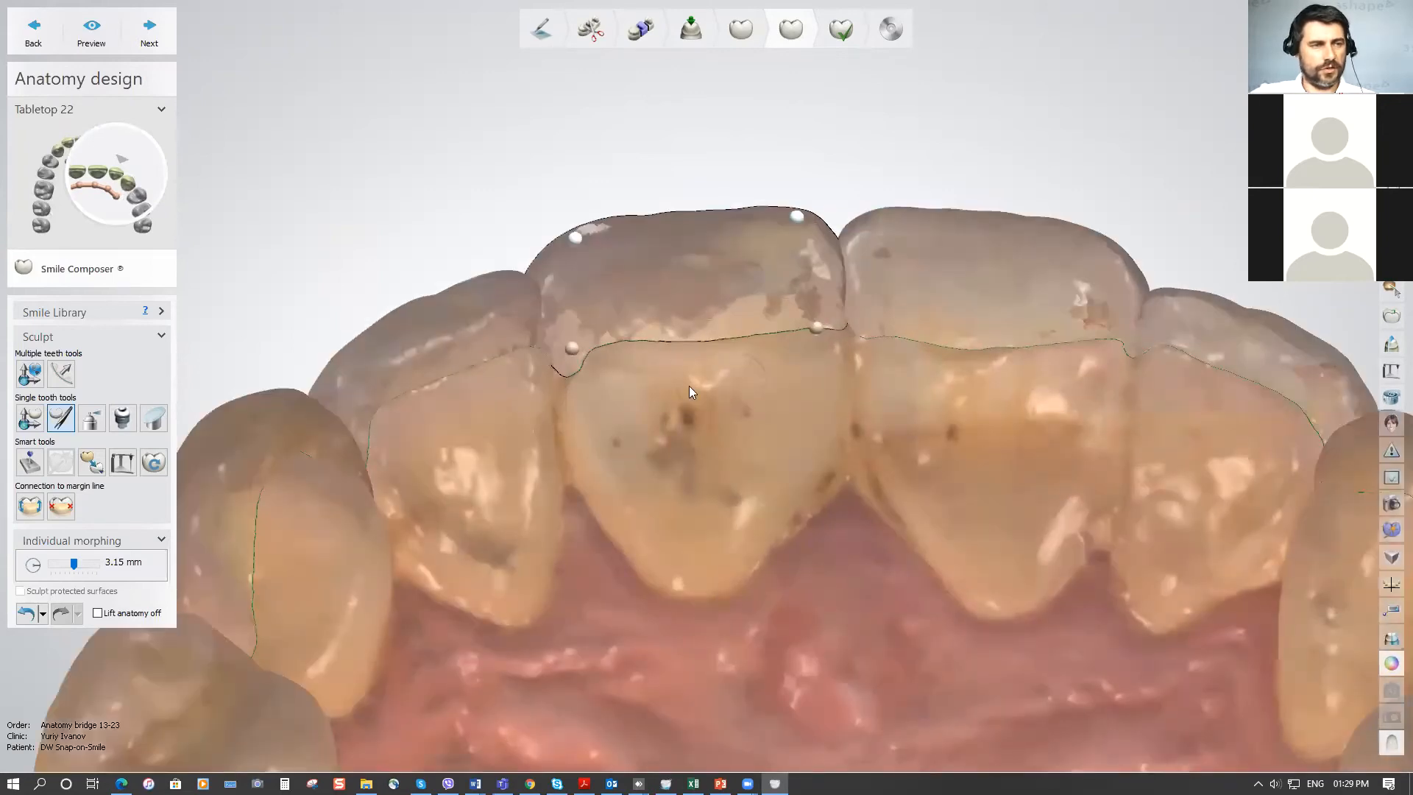
right_drag(689, 386, 664, 374)
click(663, 374)
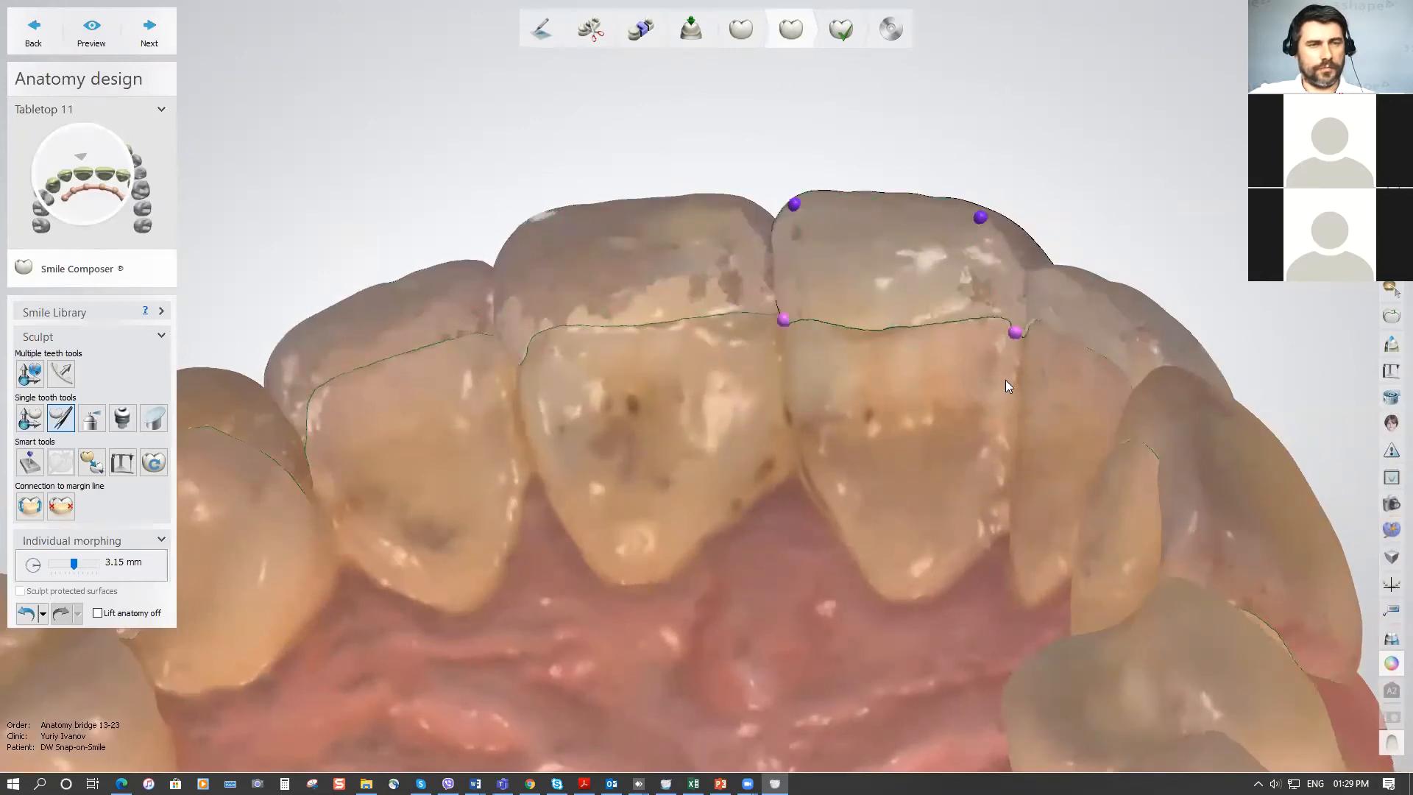
click(842, 415)
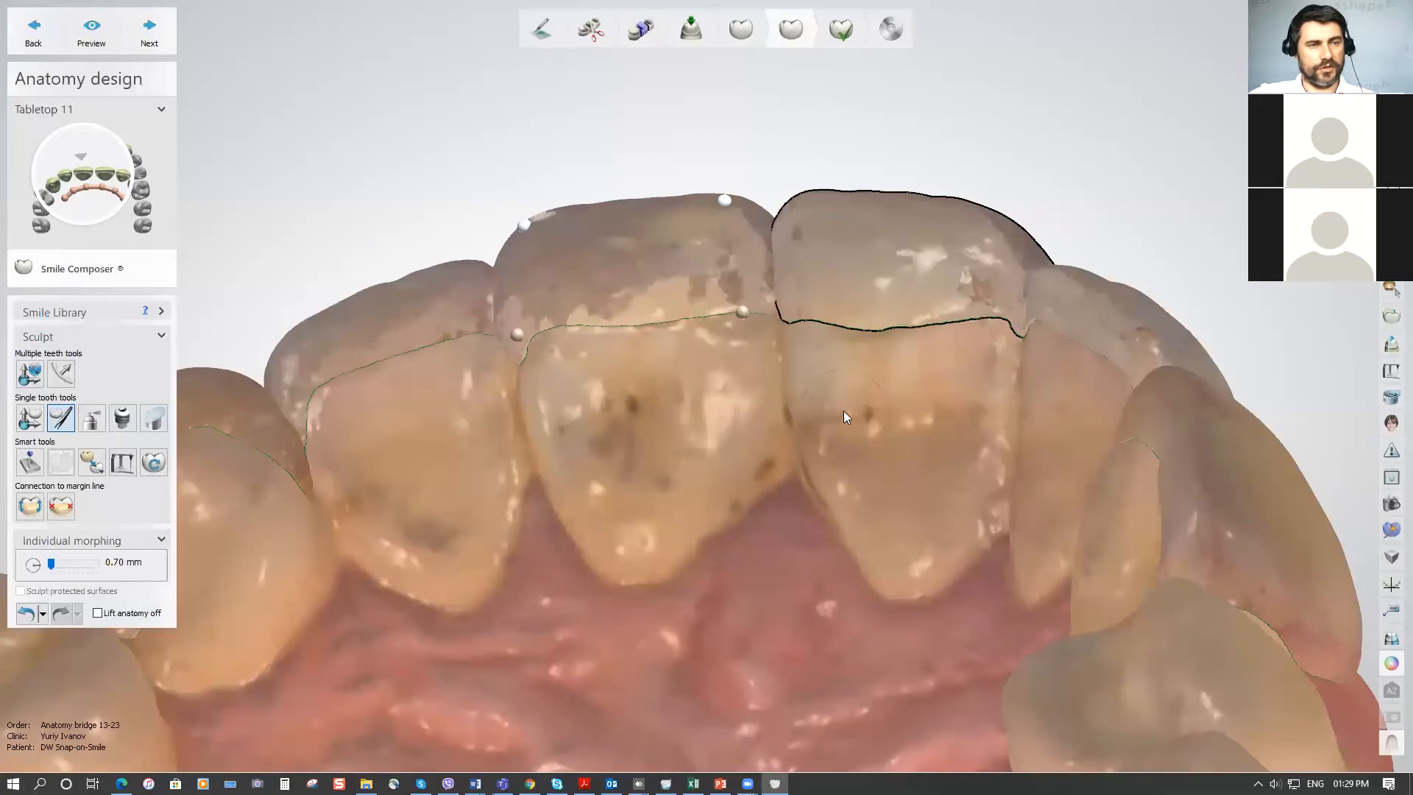
scroll(846, 409, down, 8)
right_drag(946, 275, 980, 480)
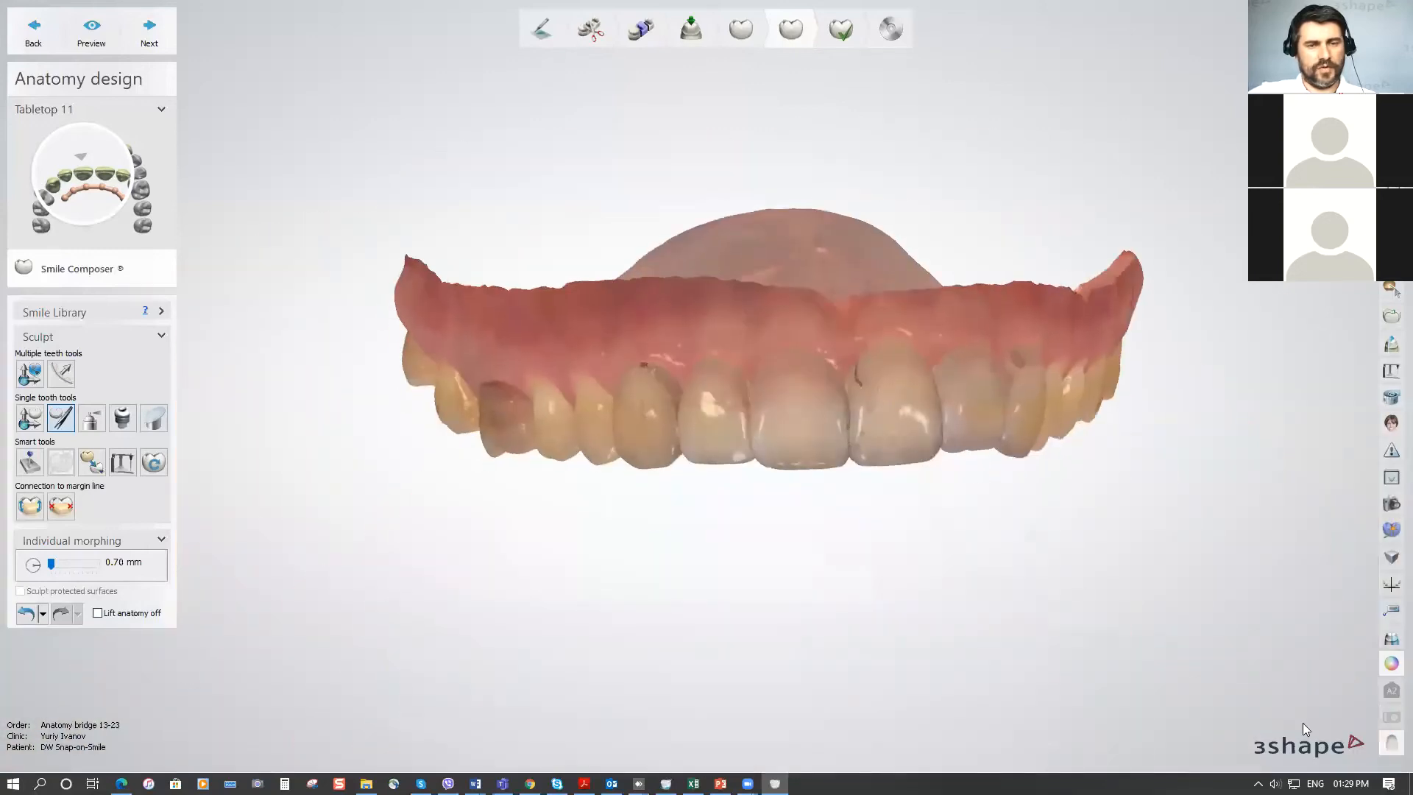
Turn off the textures on the library models and the color display of the upper jaw scan.
click(1392, 747)
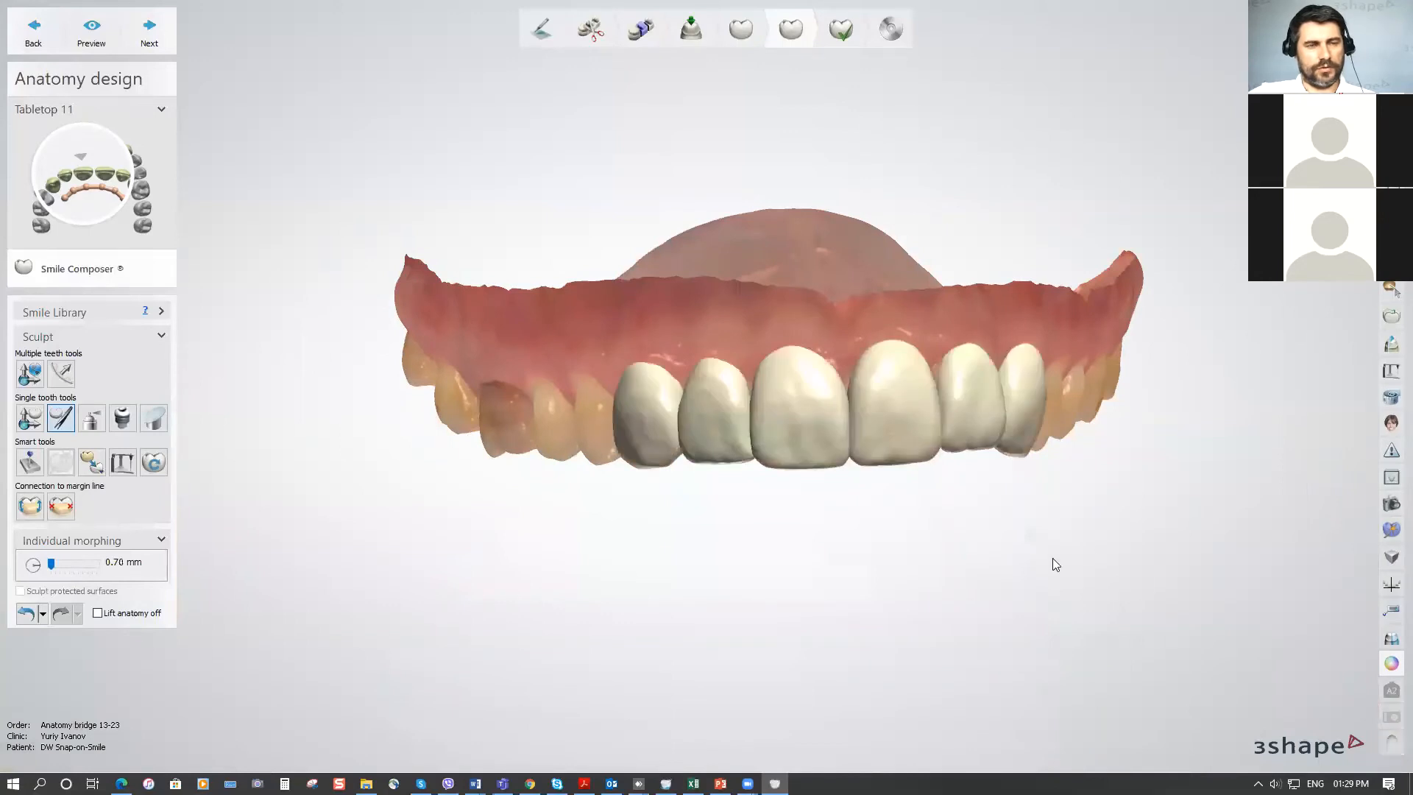
middle_drag(1225, 570, 1148, 581)
scroll(1148, 581, up, 2)
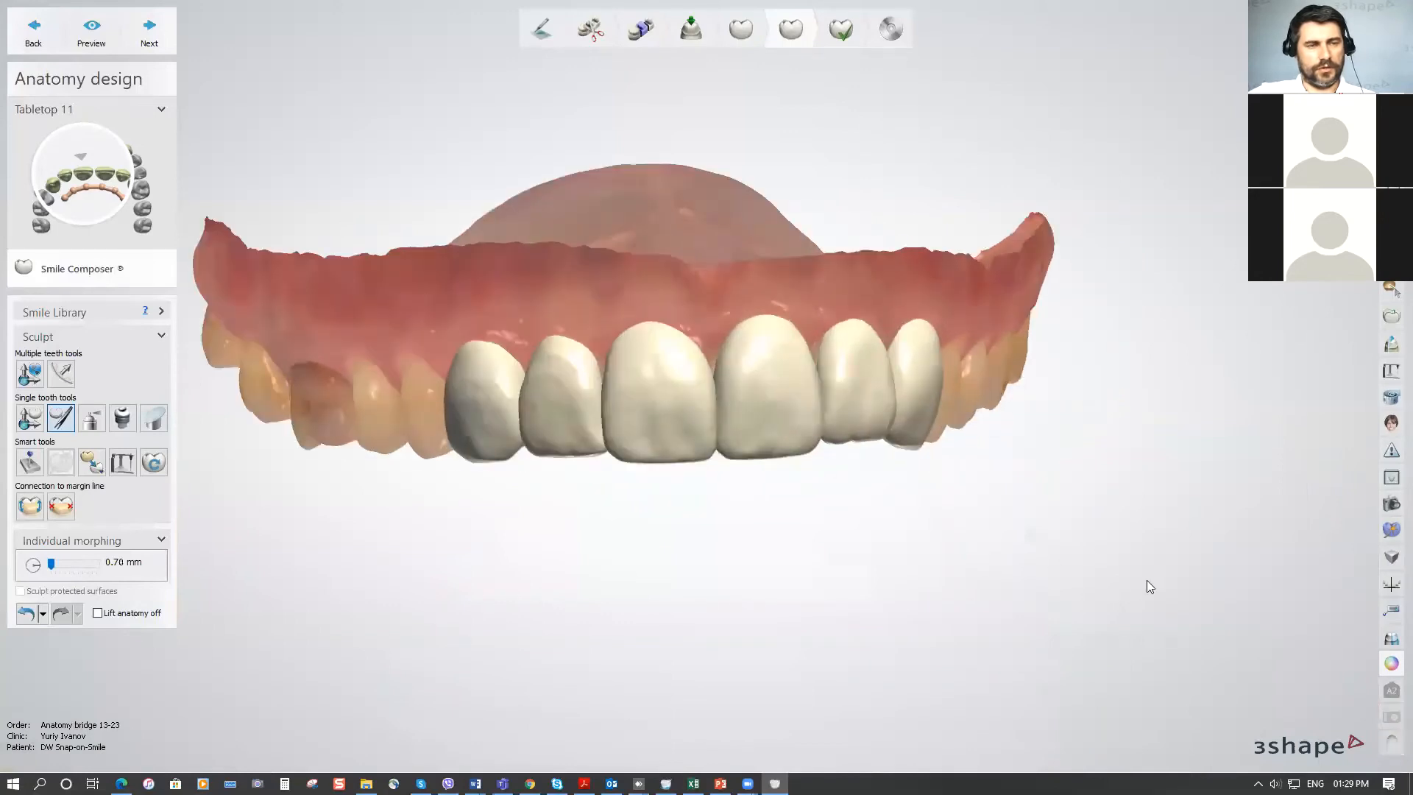
click(1392, 664)
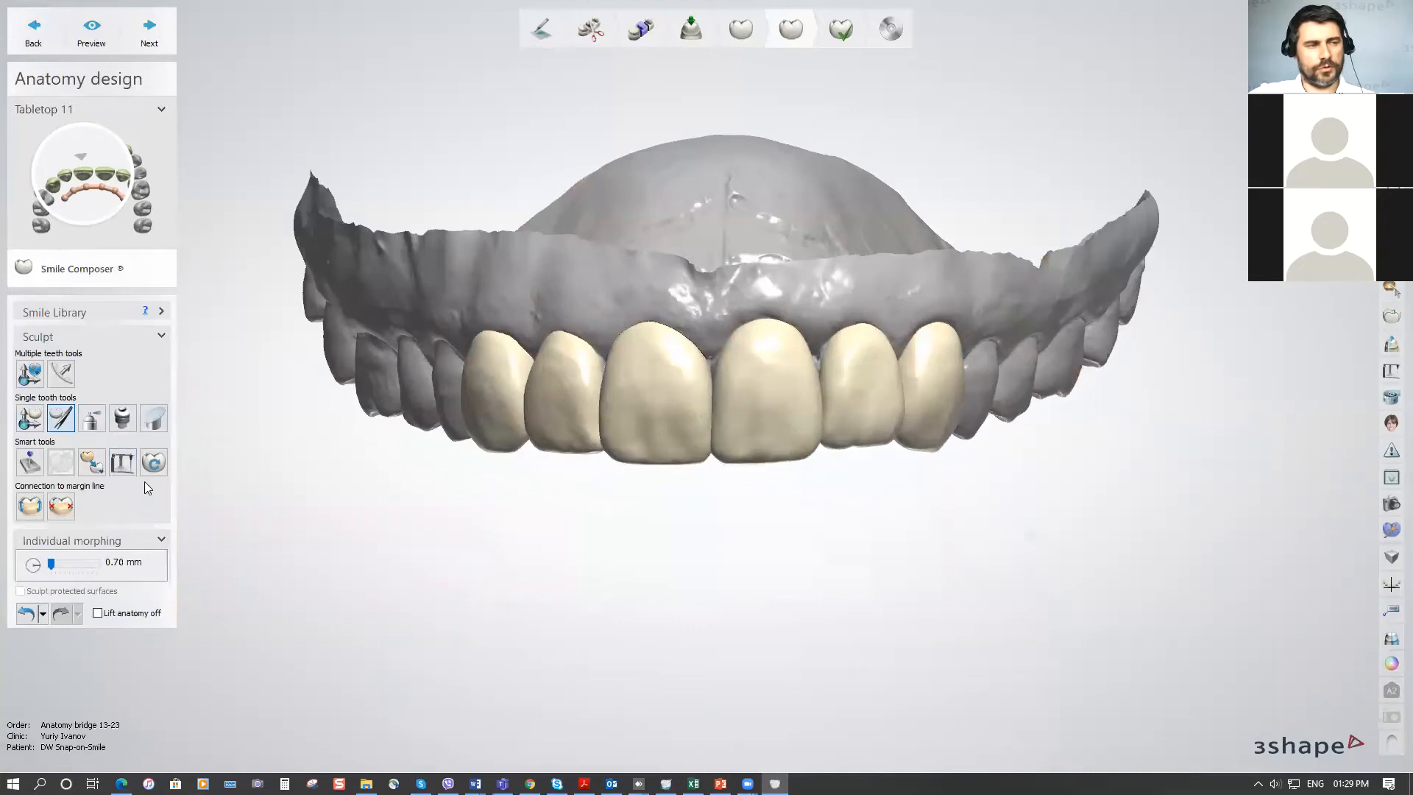
scroll(786, 521, down, 3)
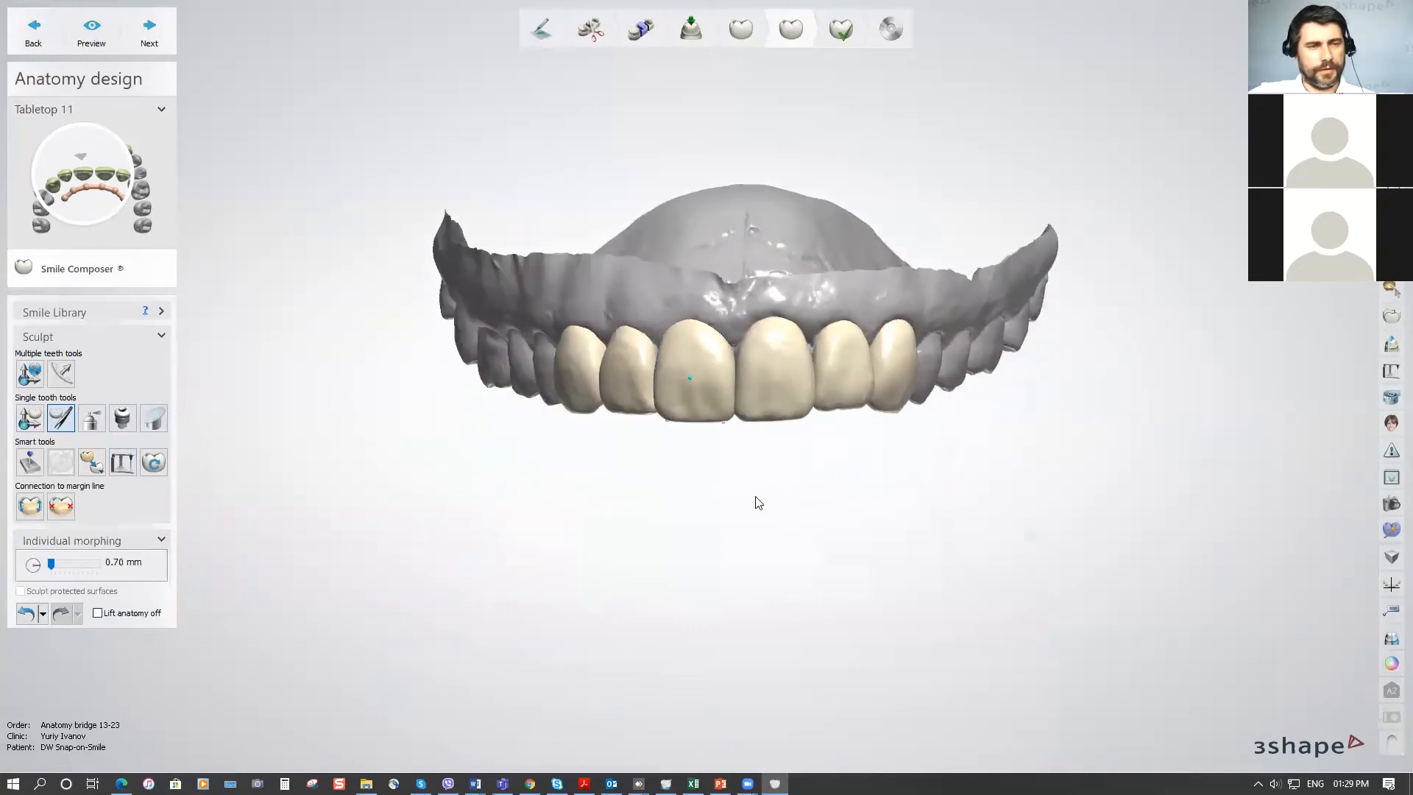
right_drag(764, 471, 763, 470)
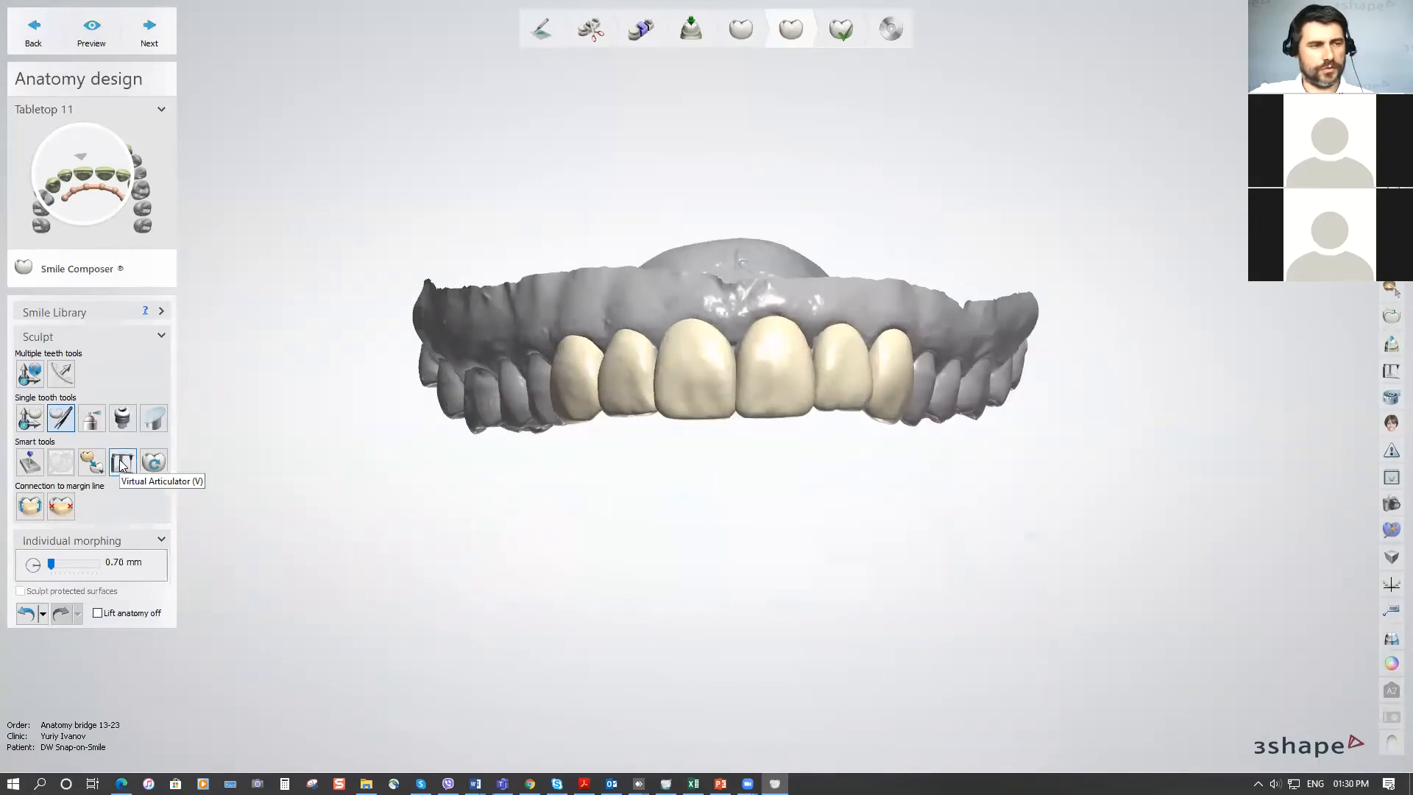
Open the Virtual Articulator for the bridge and view the mounted upper jaw from the side.
key(ctrl)
key(ctrl)
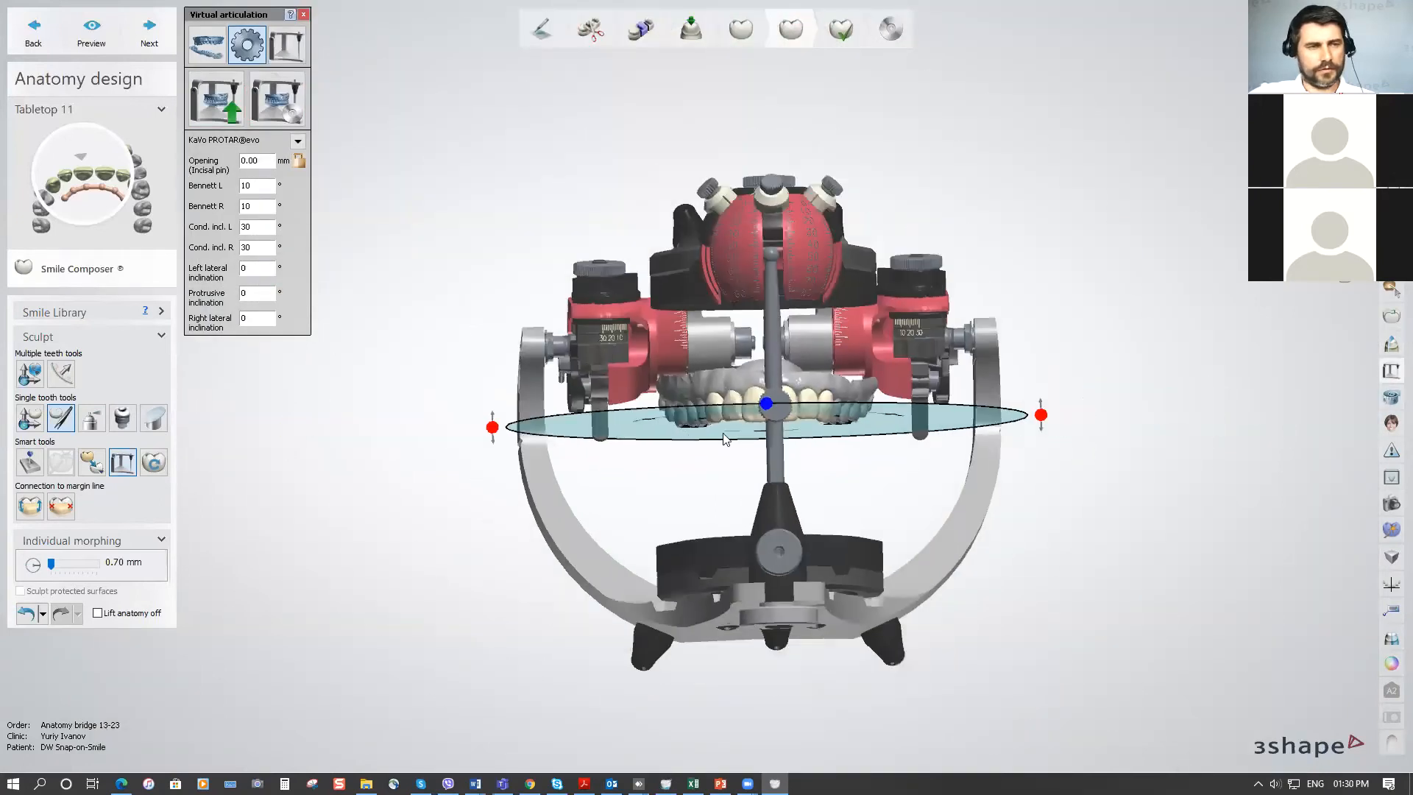
right_drag(814, 435, 611, 383)
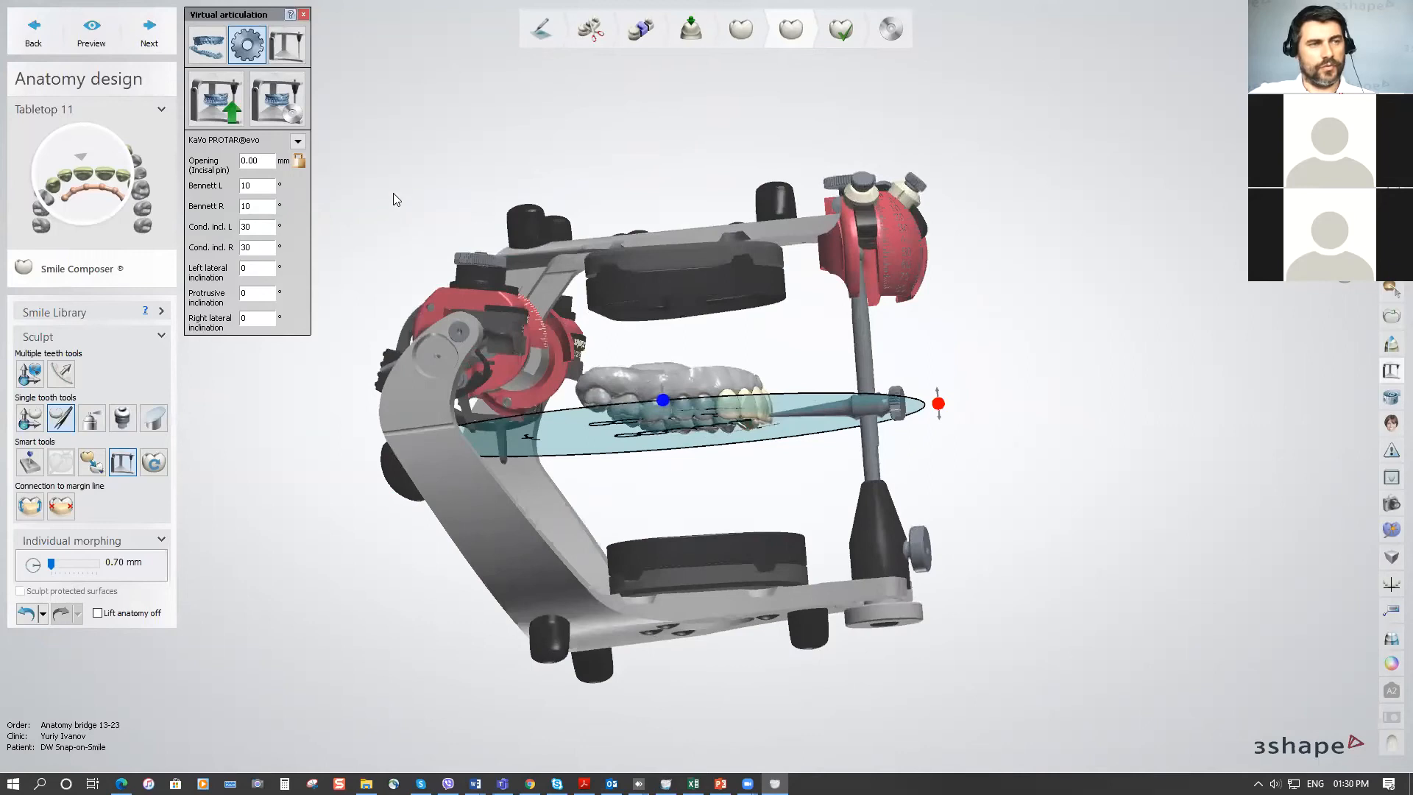
Try the Ivoclar Vivadent articulator model and switch back to KaVo PROTAR®evo.
click(297, 143)
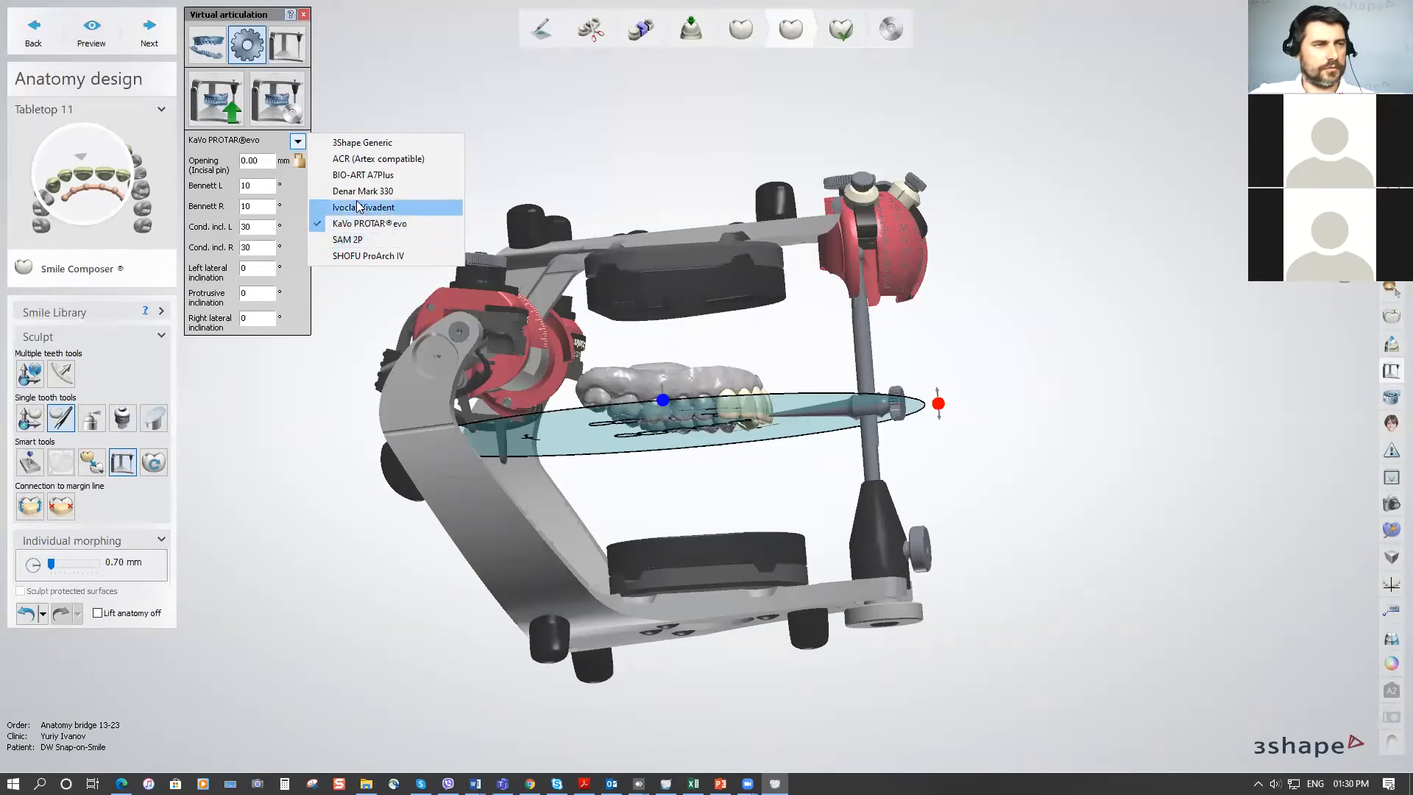
click(408, 243)
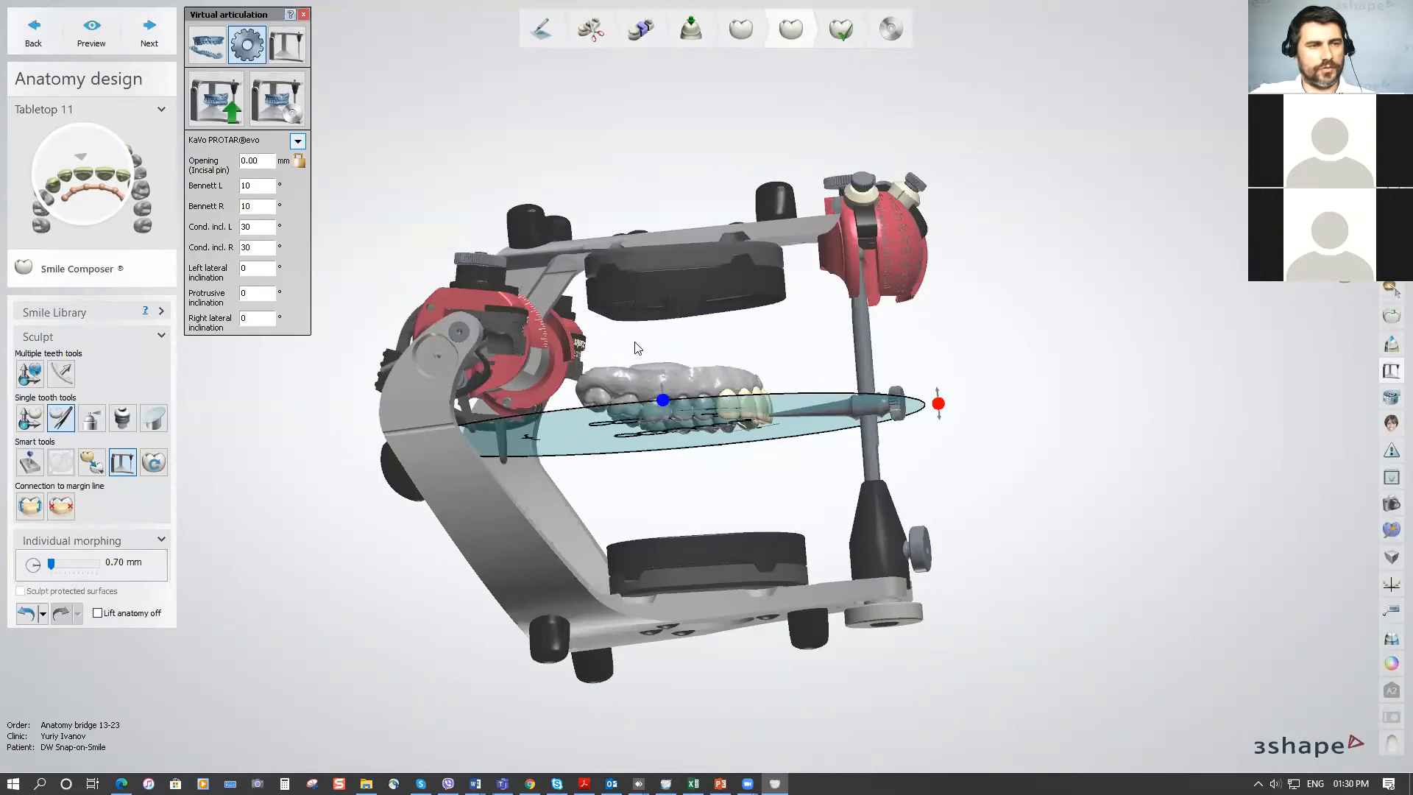
scroll(692, 361, down, 4)
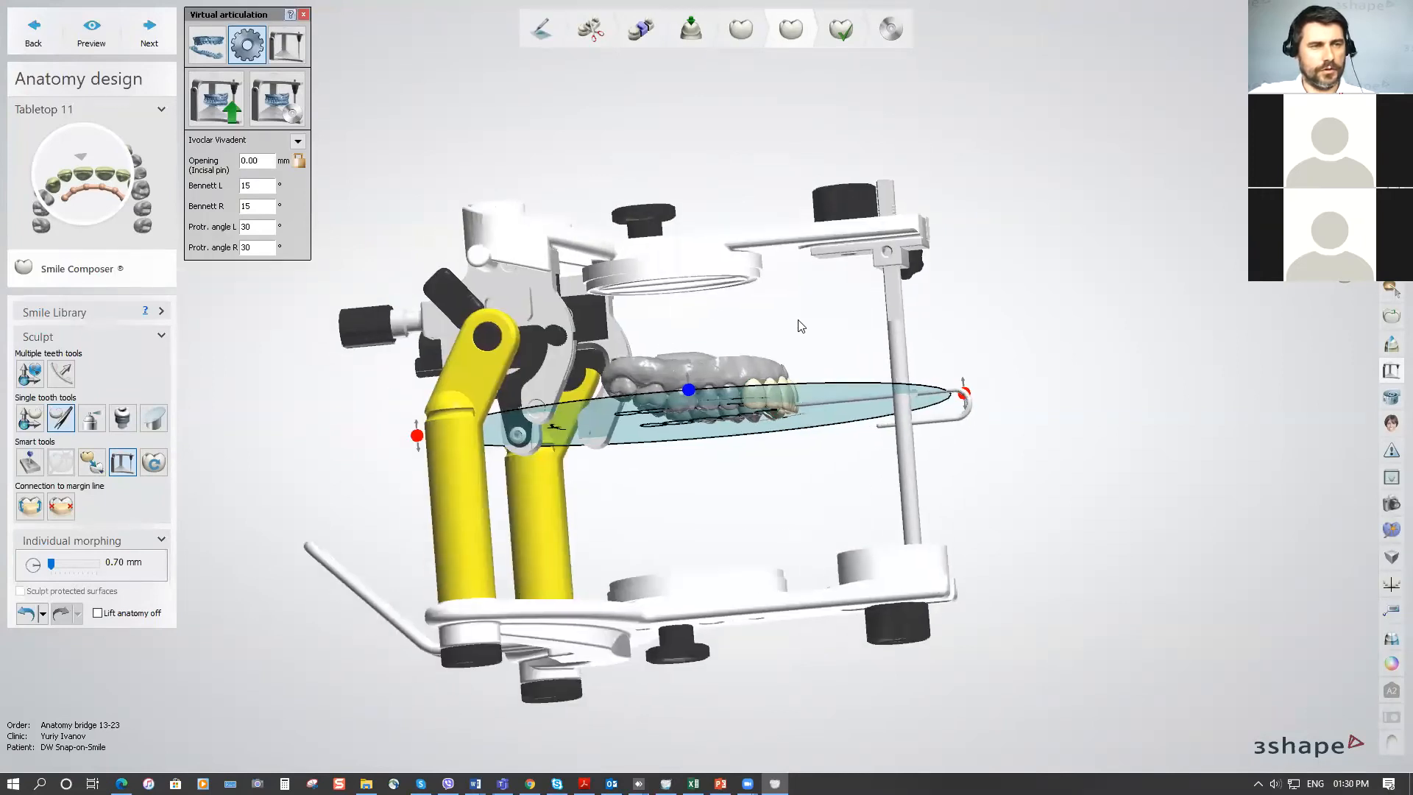
mouse_move(792, 334)
right_down()
mouse_move(799, 409)
mouse_move(795, 318)
right_up()
click(297, 140)
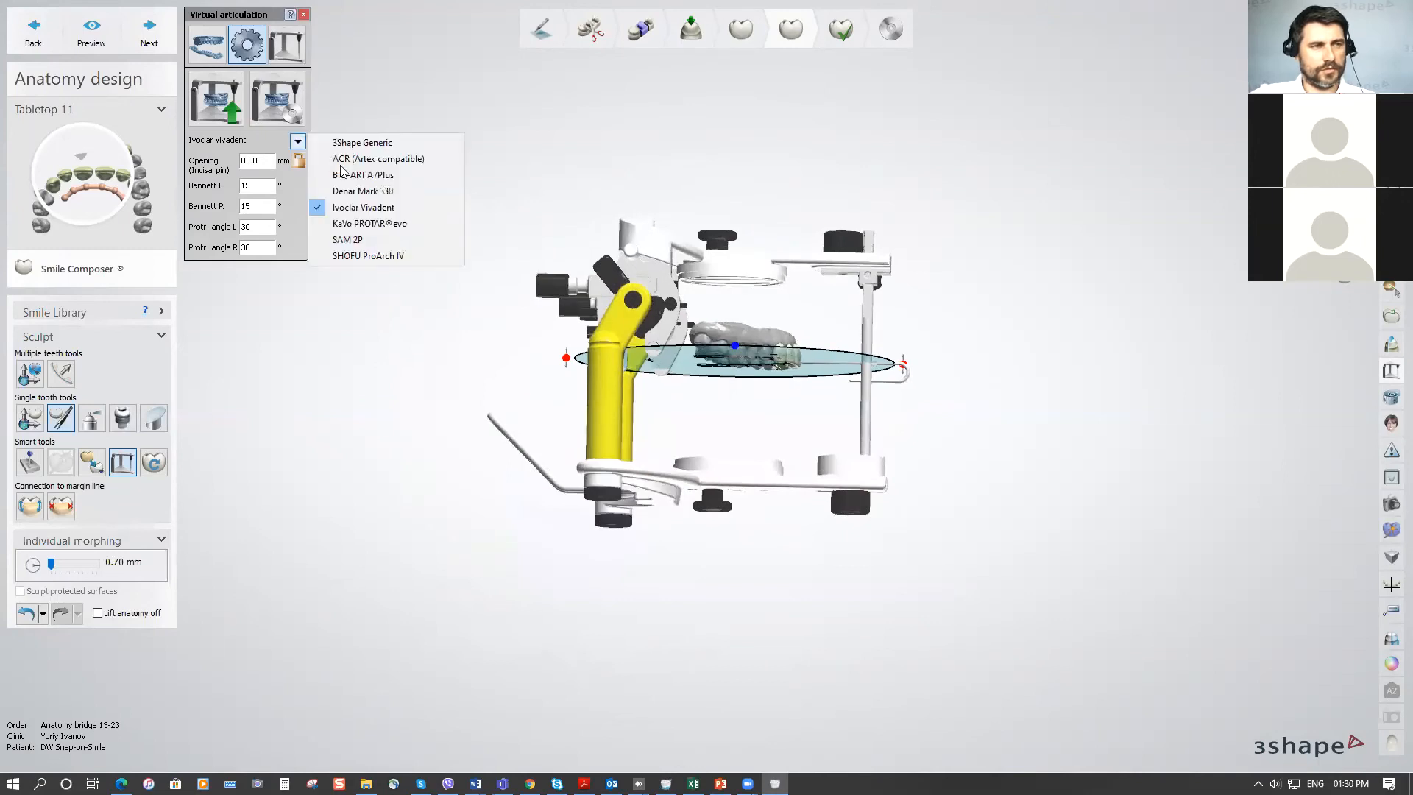
click(362, 222)
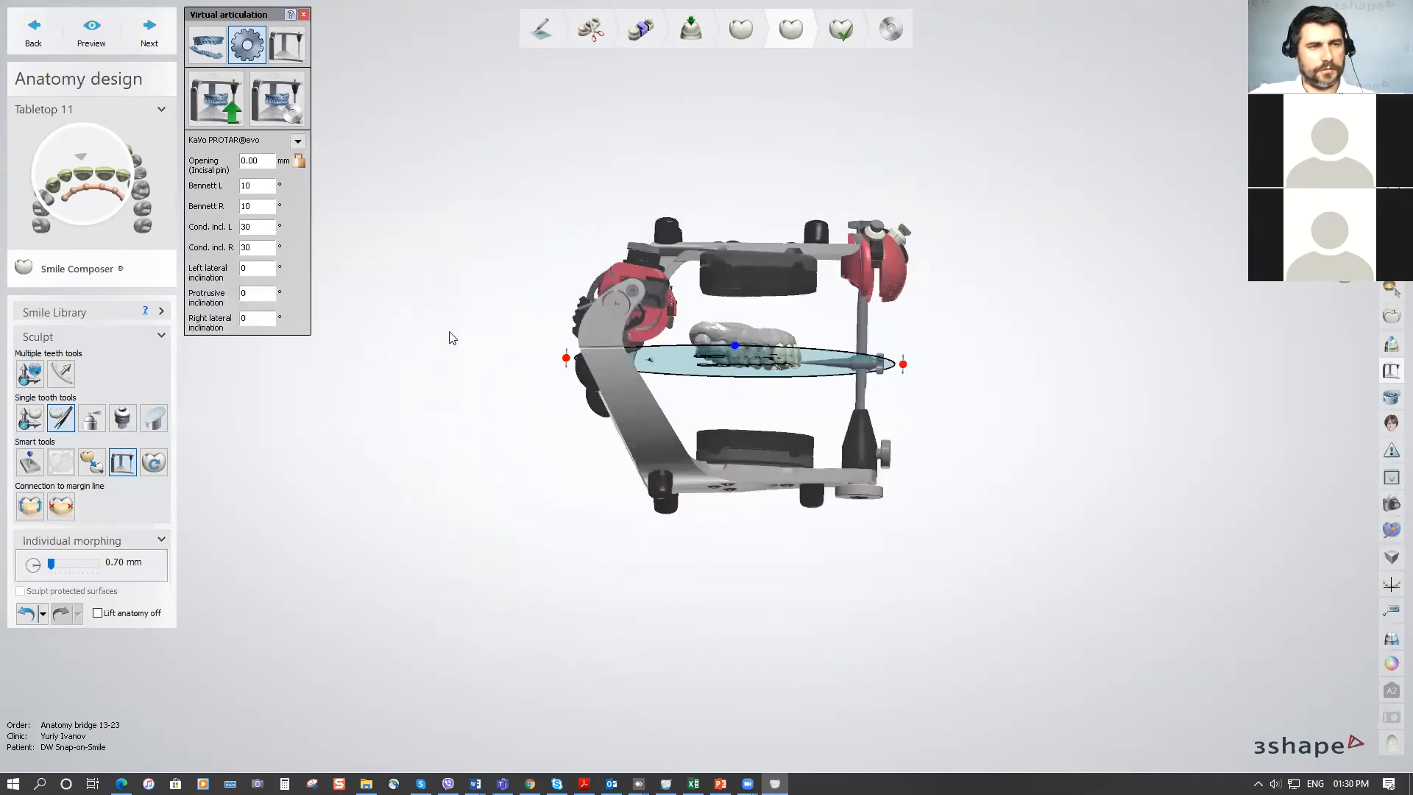
Check the articulator's incisal indicator and occlusal plane against the incisal edges of the bridge from the side.
scroll(794, 378, up, 3)
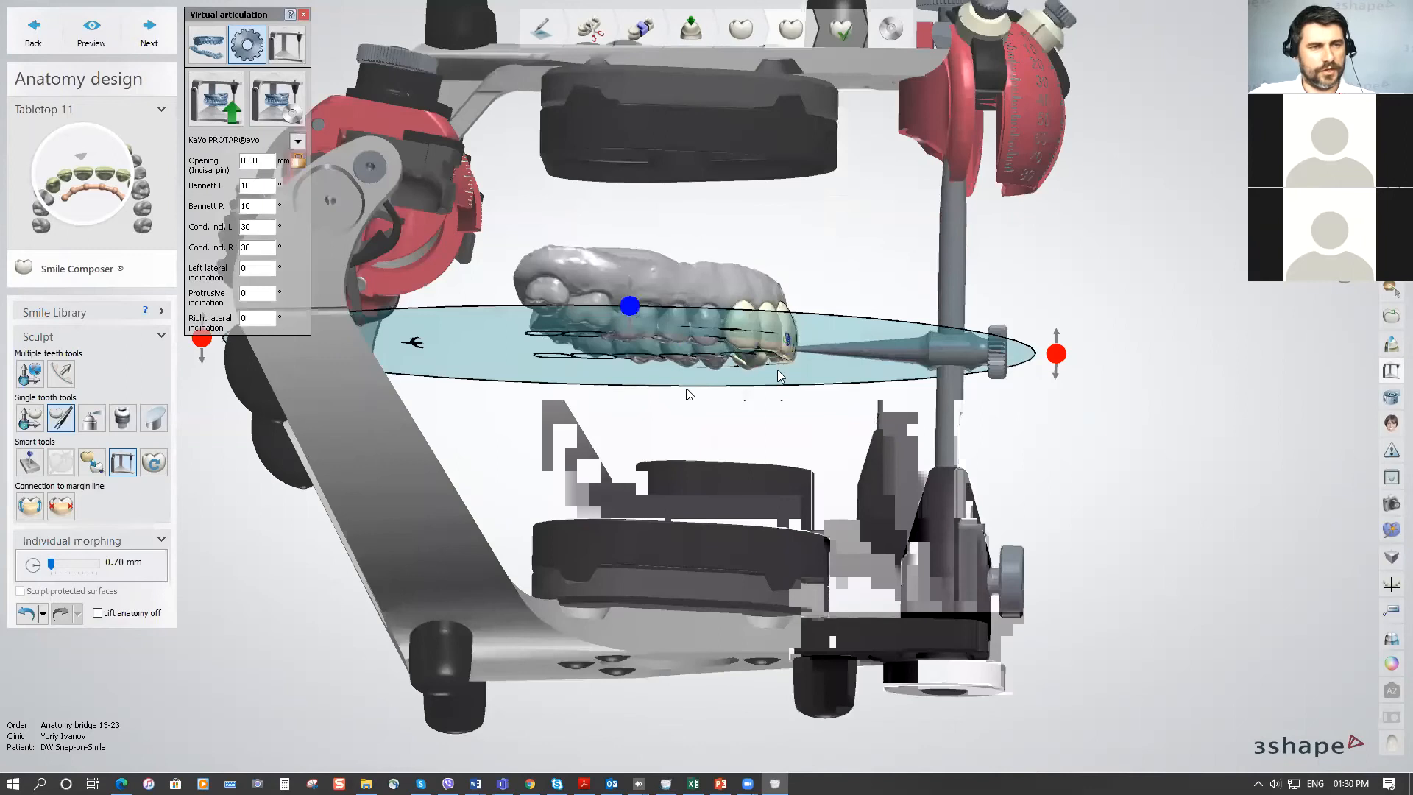
scroll(777, 365, up, 3)
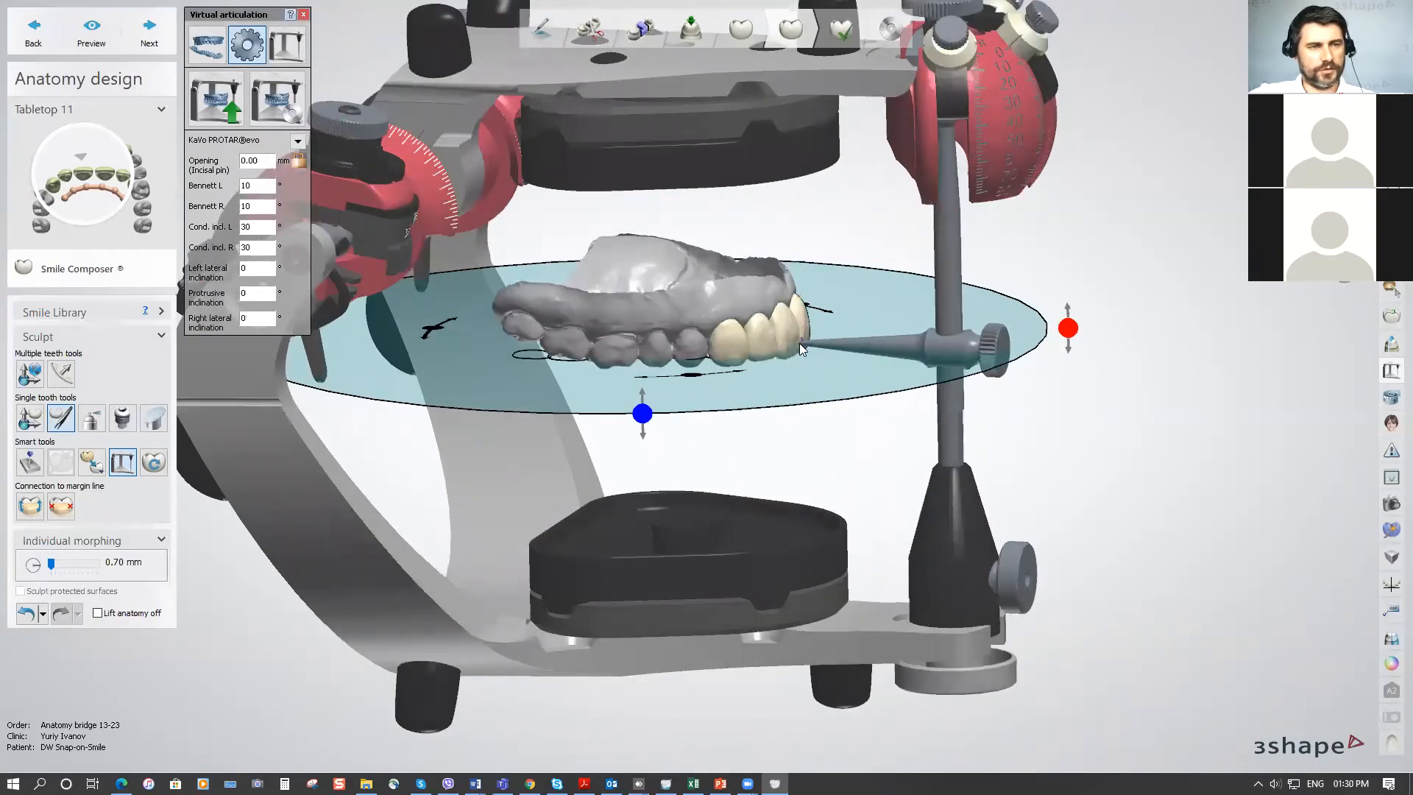
scroll(799, 343, up, 3)
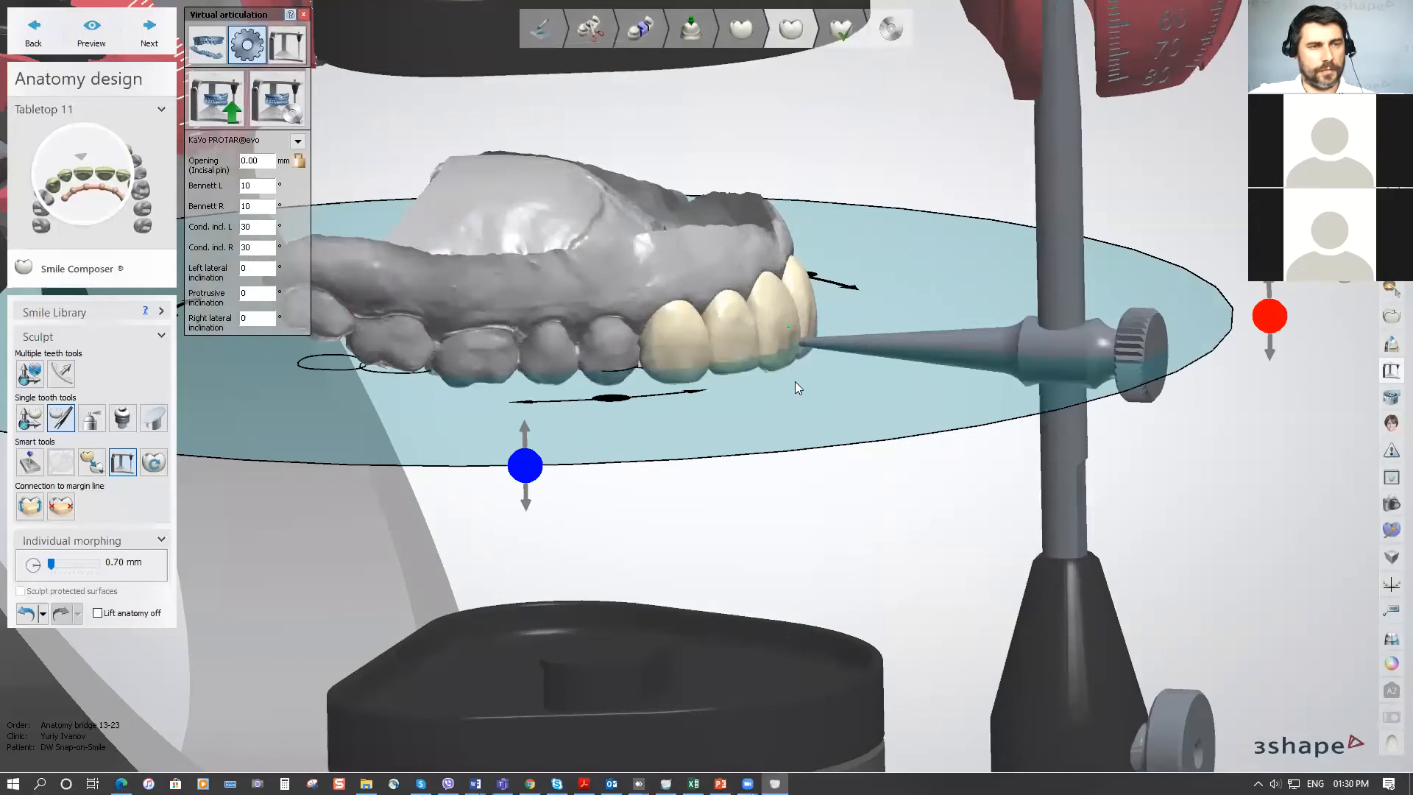
scroll(832, 397, down, 4)
right_drag(803, 420, 833, 410)
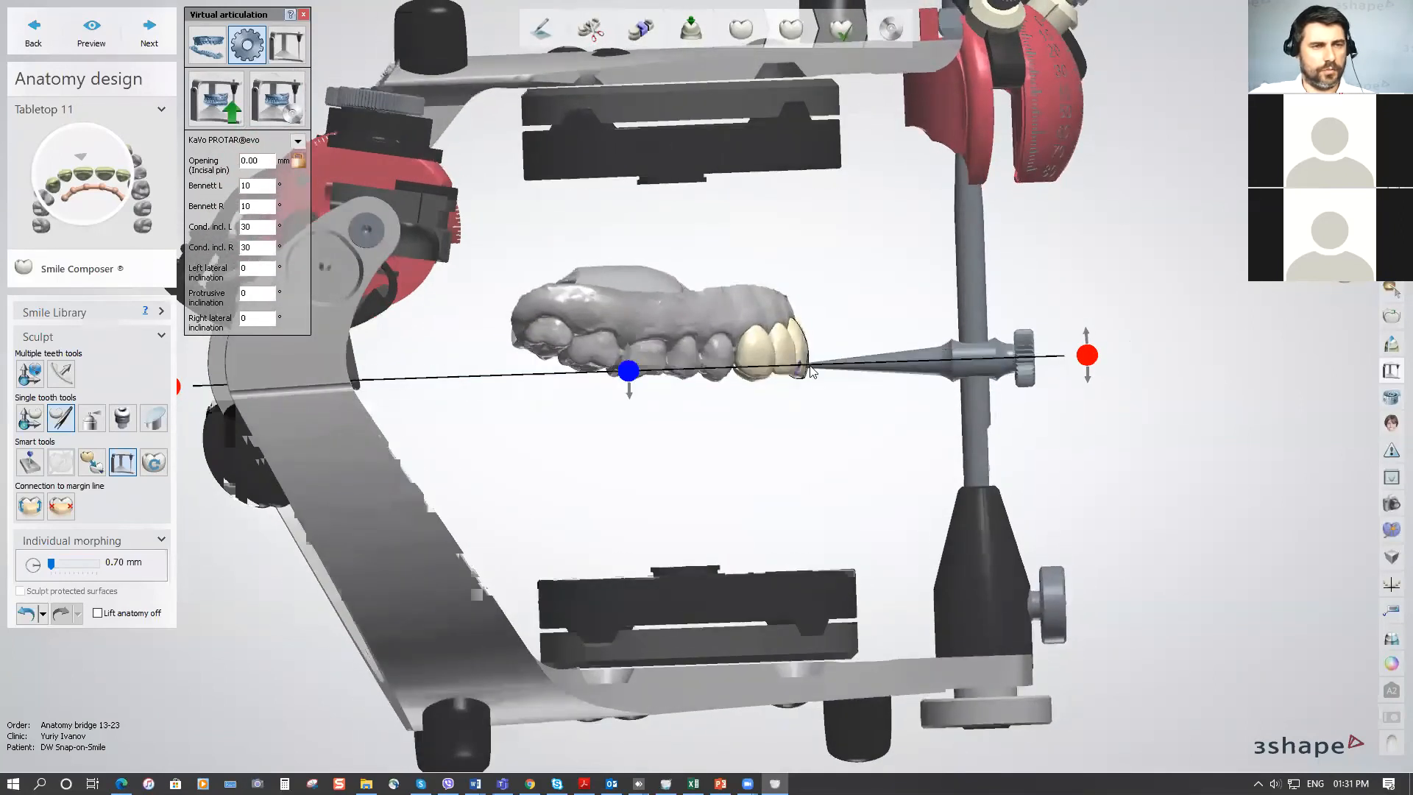
scroll(805, 439, down, 5)
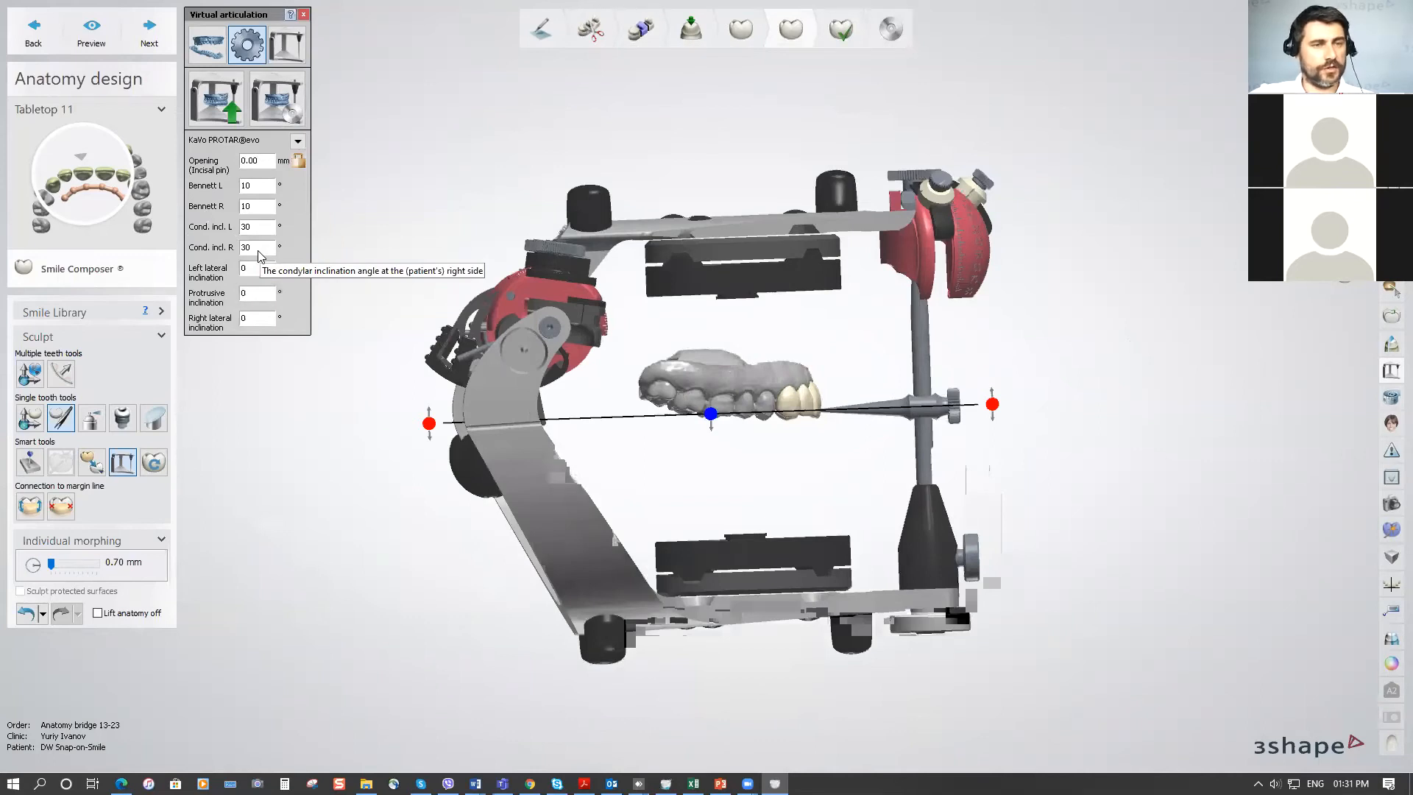
Switch to the articulation movement simulation with contact recording and inspect the marked contacts on the occlusal and palatal surfaces.
click(287, 44)
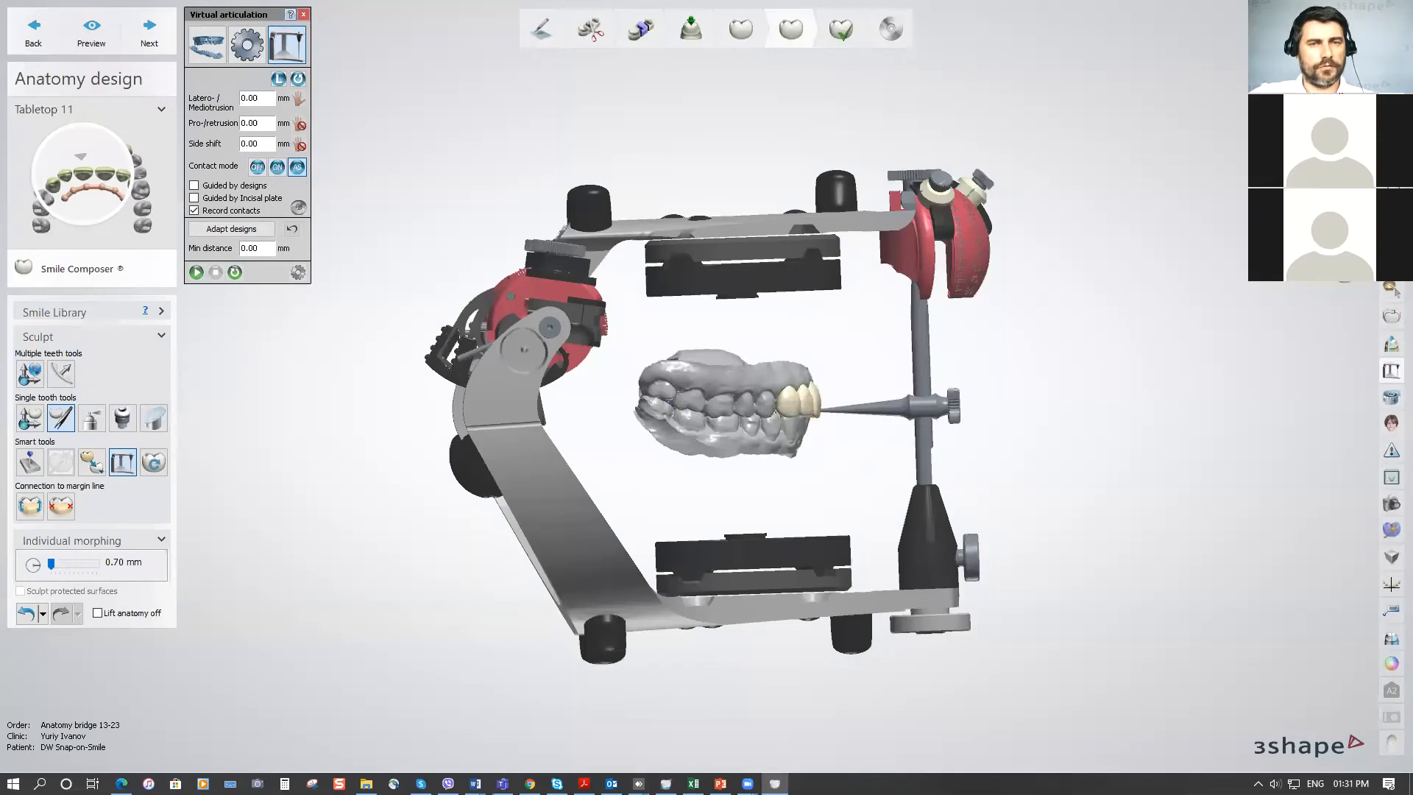
click(1341, 239)
right_drag(887, 379, 840, 262)
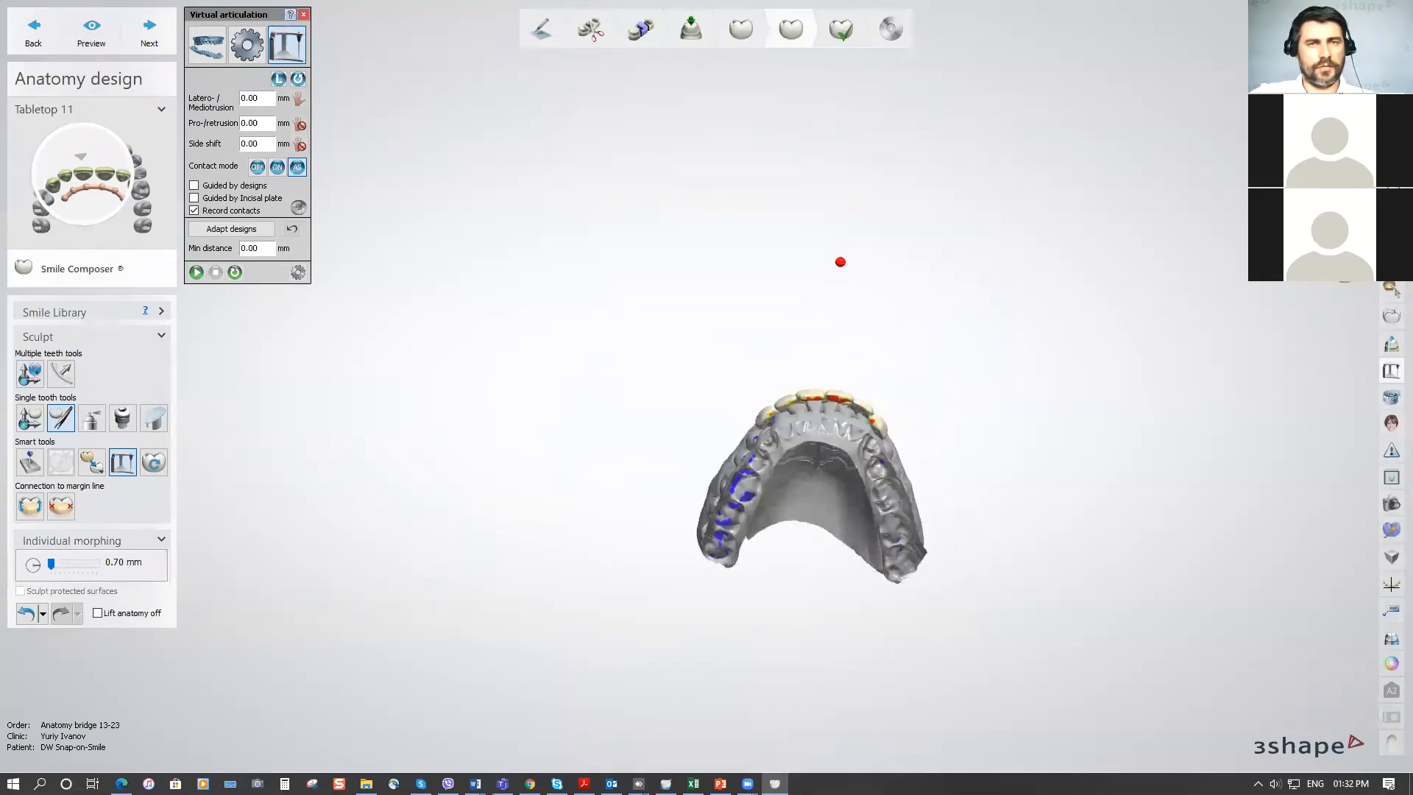
scroll(842, 392, up, 8)
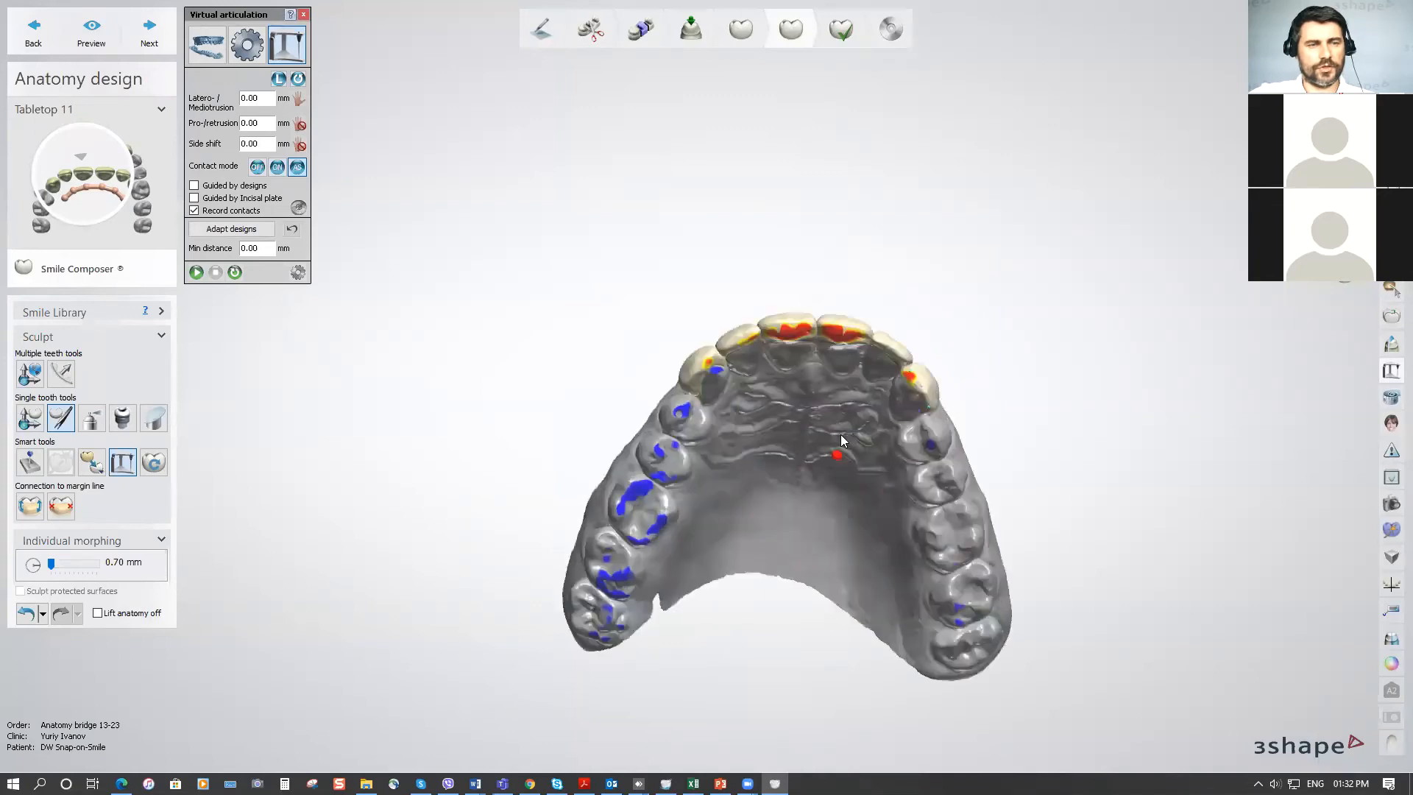
right_drag(730, 365, 754, 239)
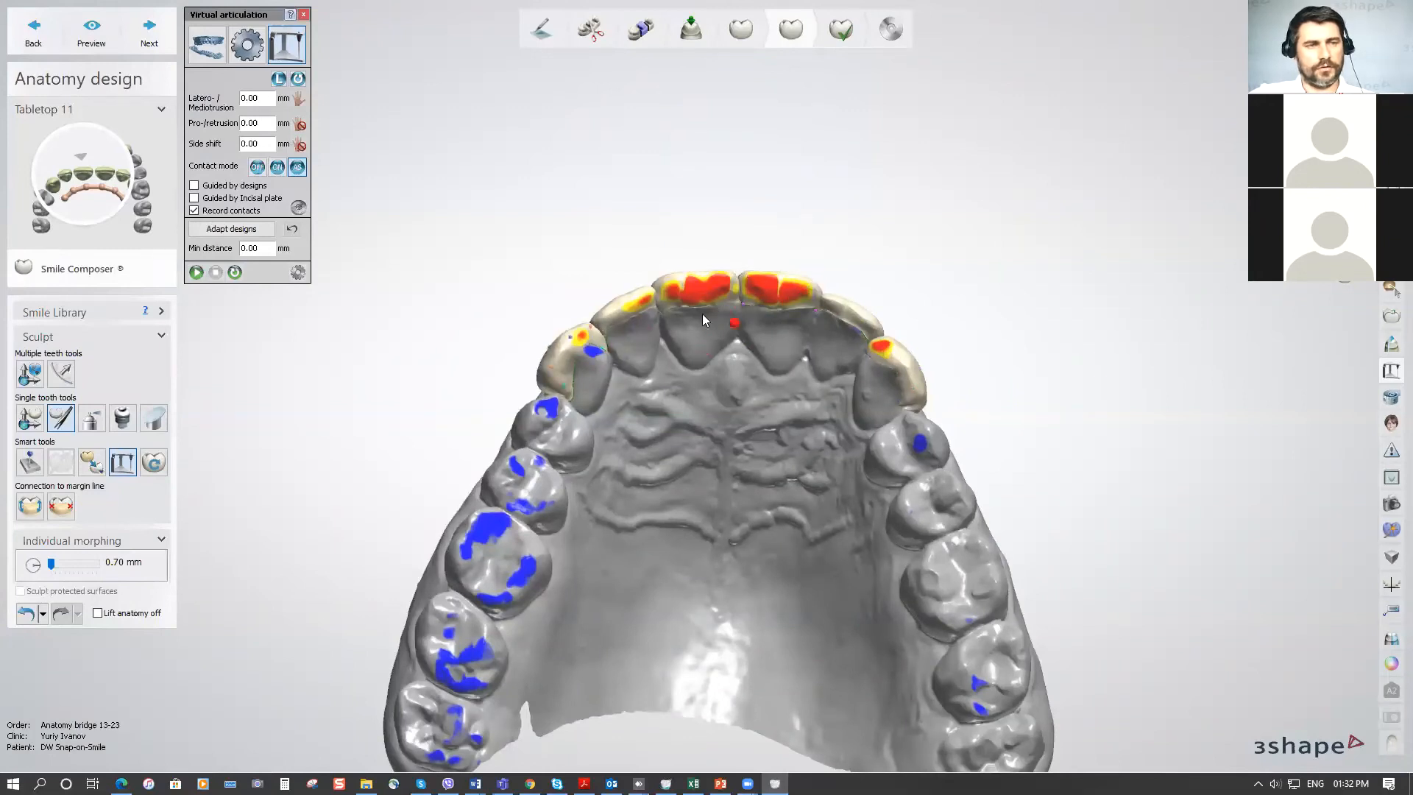
Adapt the bridge designs to the articulation contacts and smooth the palatal surface of tooth 21 with the Wax knife.
click(225, 230)
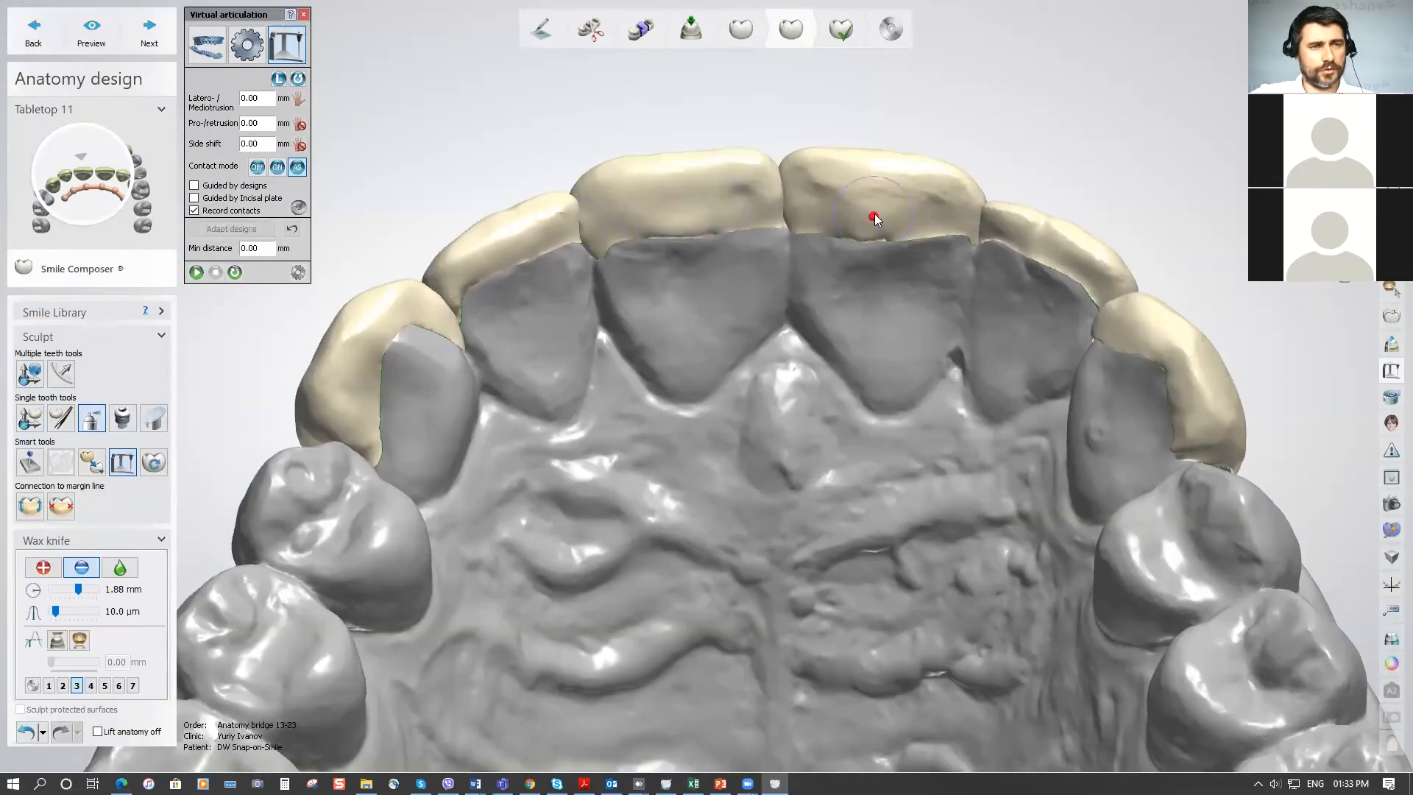
click(872, 209)
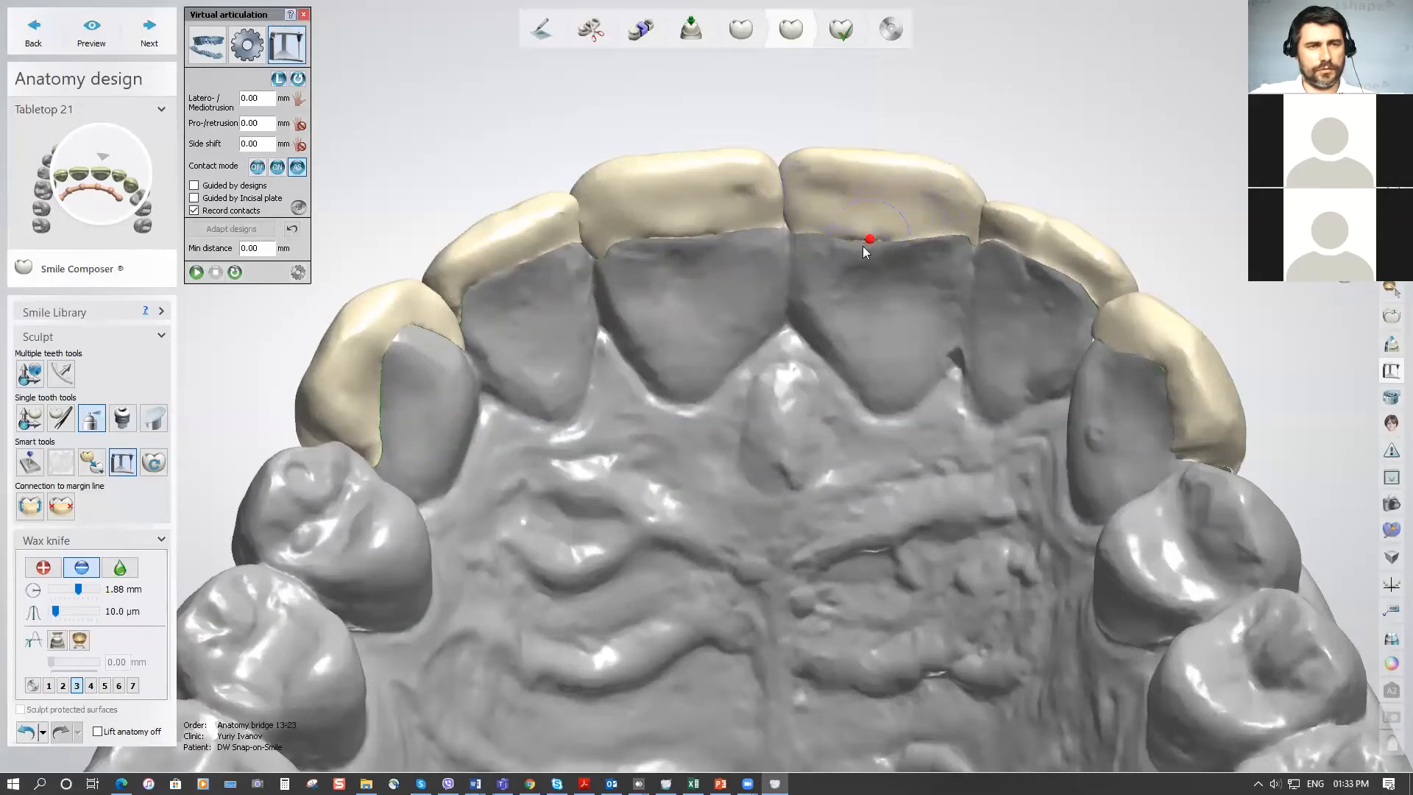
Examine the adapted bridge from the front and view tooth 21 see-through against the scanned incisor beneath it.
scroll(859, 346, down, 5)
right_drag(860, 346, 845, 445)
scroll(861, 413, down, 3)
middle_drag(861, 425, 773, 476)
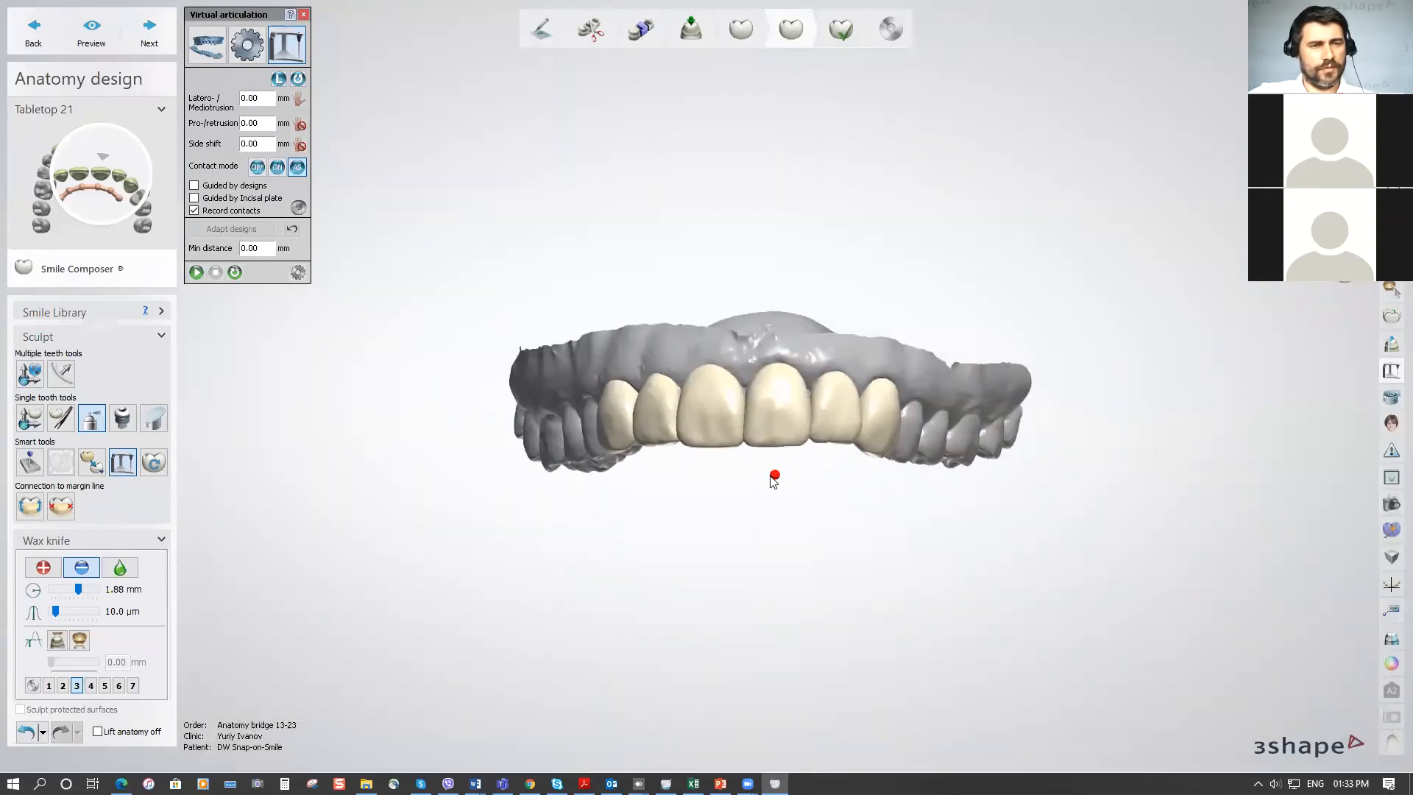
scroll(772, 477, up, 5)
right_drag(763, 459, 792, 454)
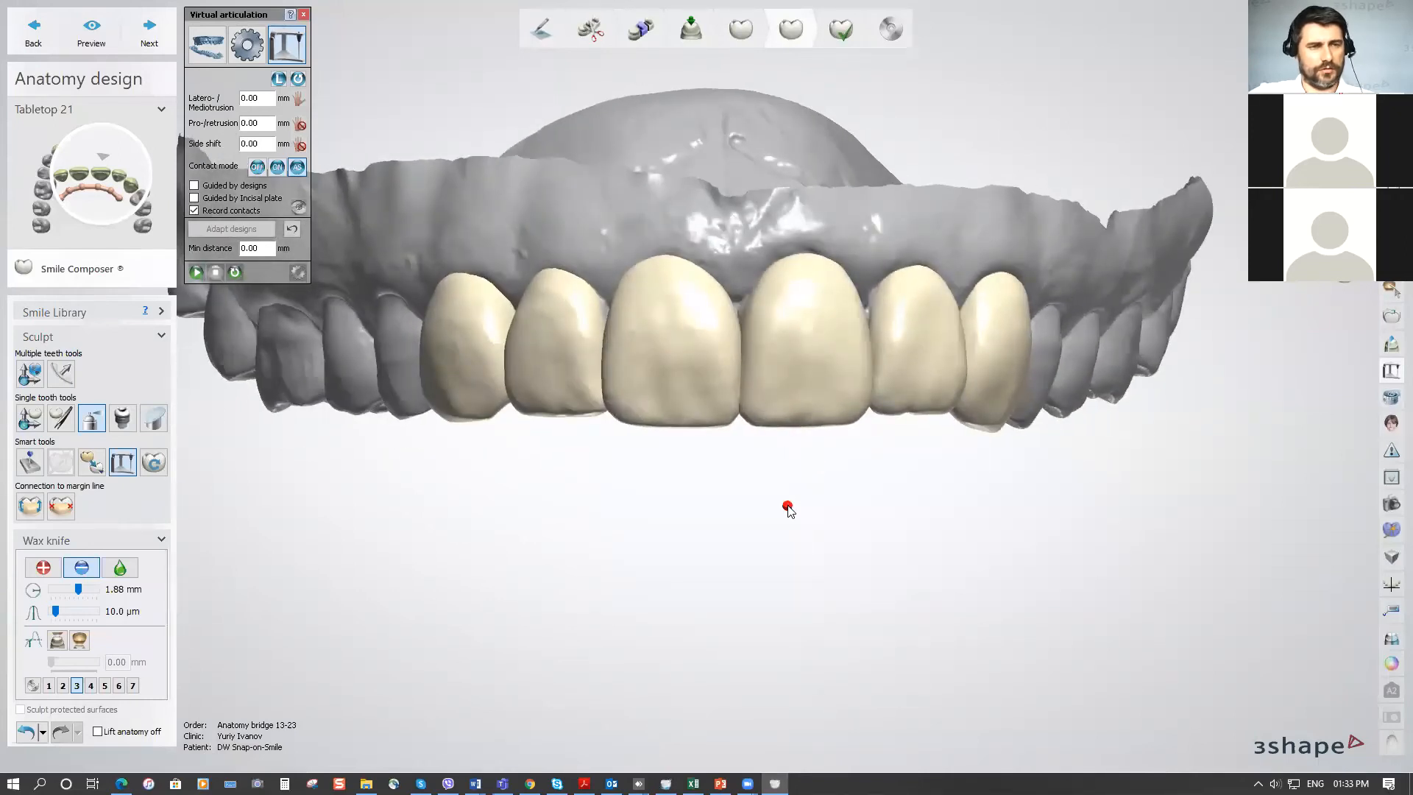
scroll(786, 505, down, 3)
right_drag(786, 504, 744, 508)
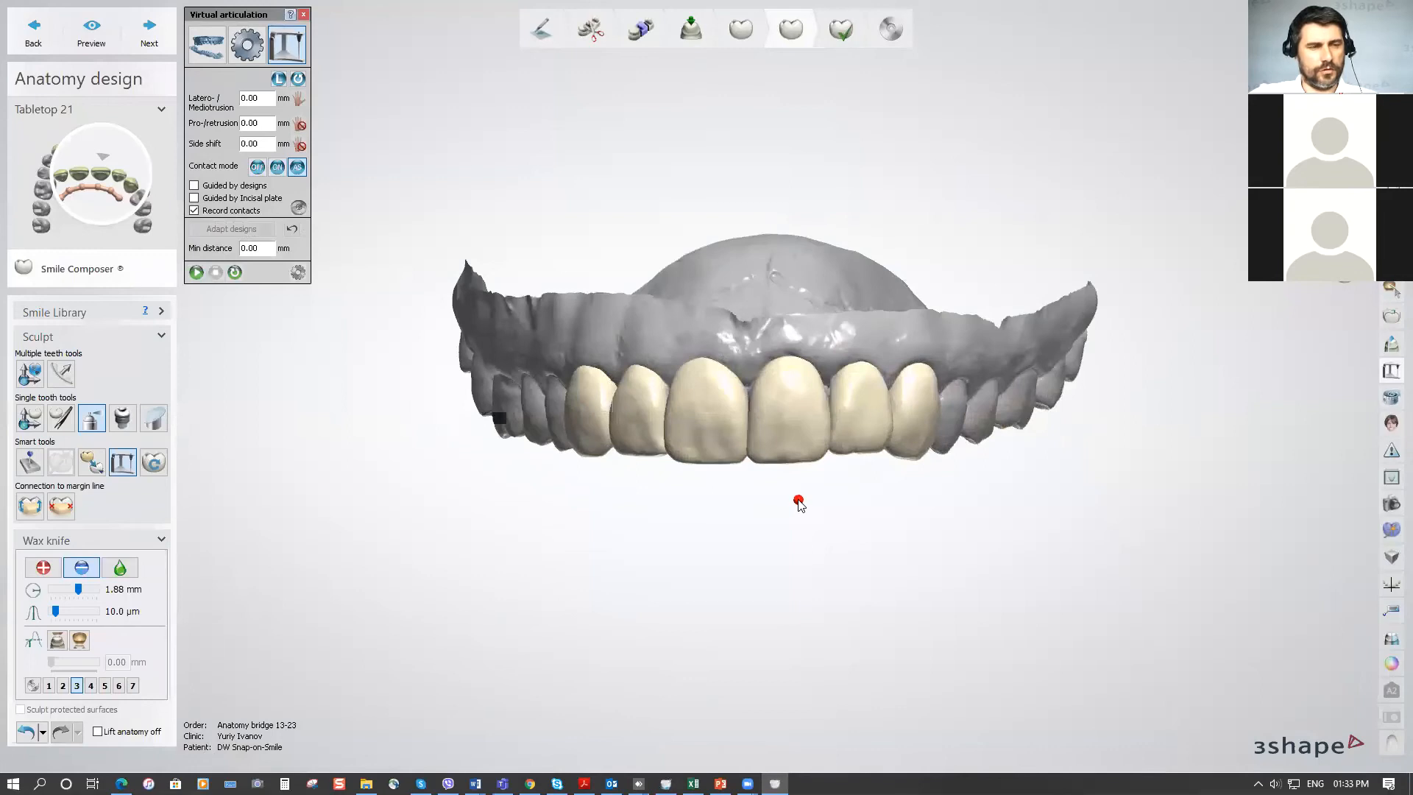
scroll(798, 497, up, 2)
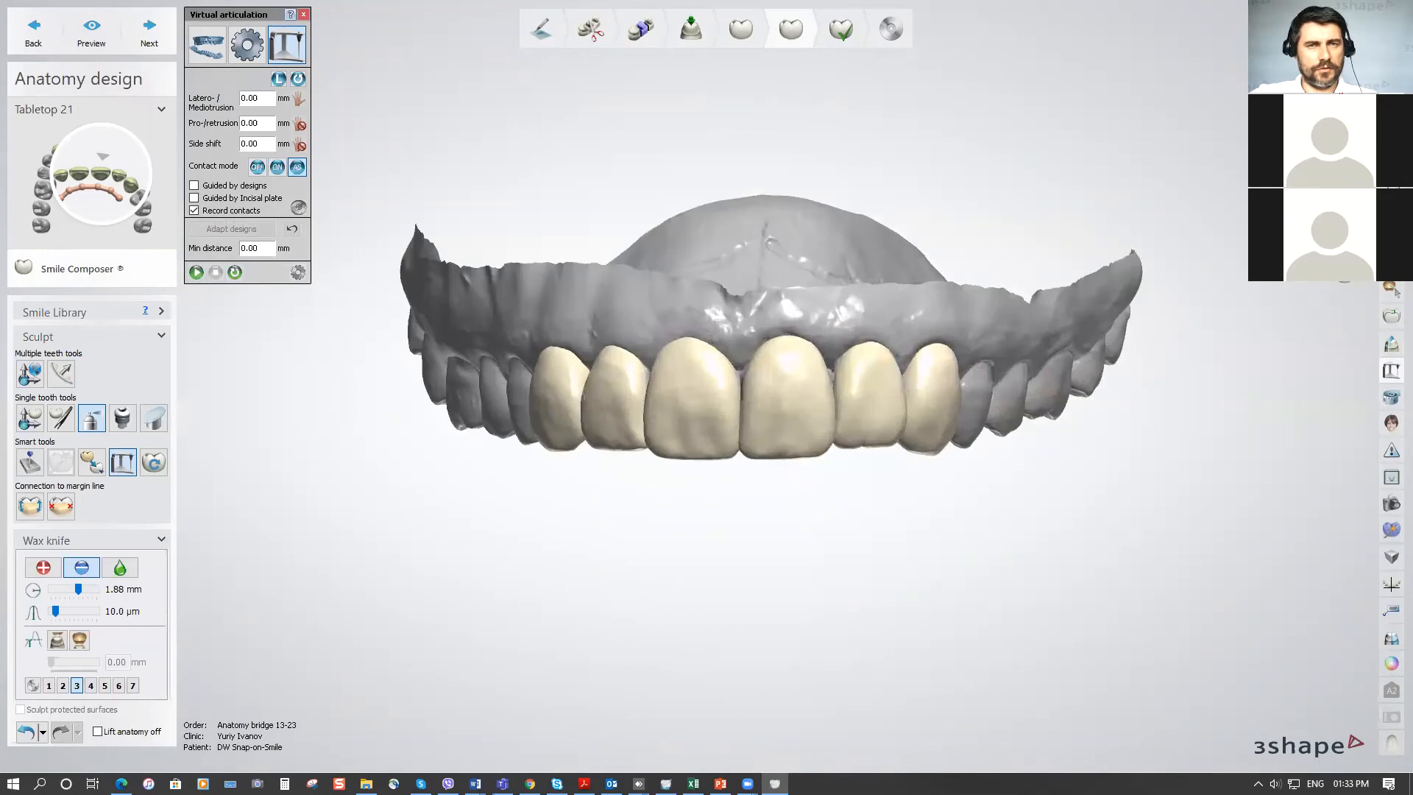
middle_click(787, 397)
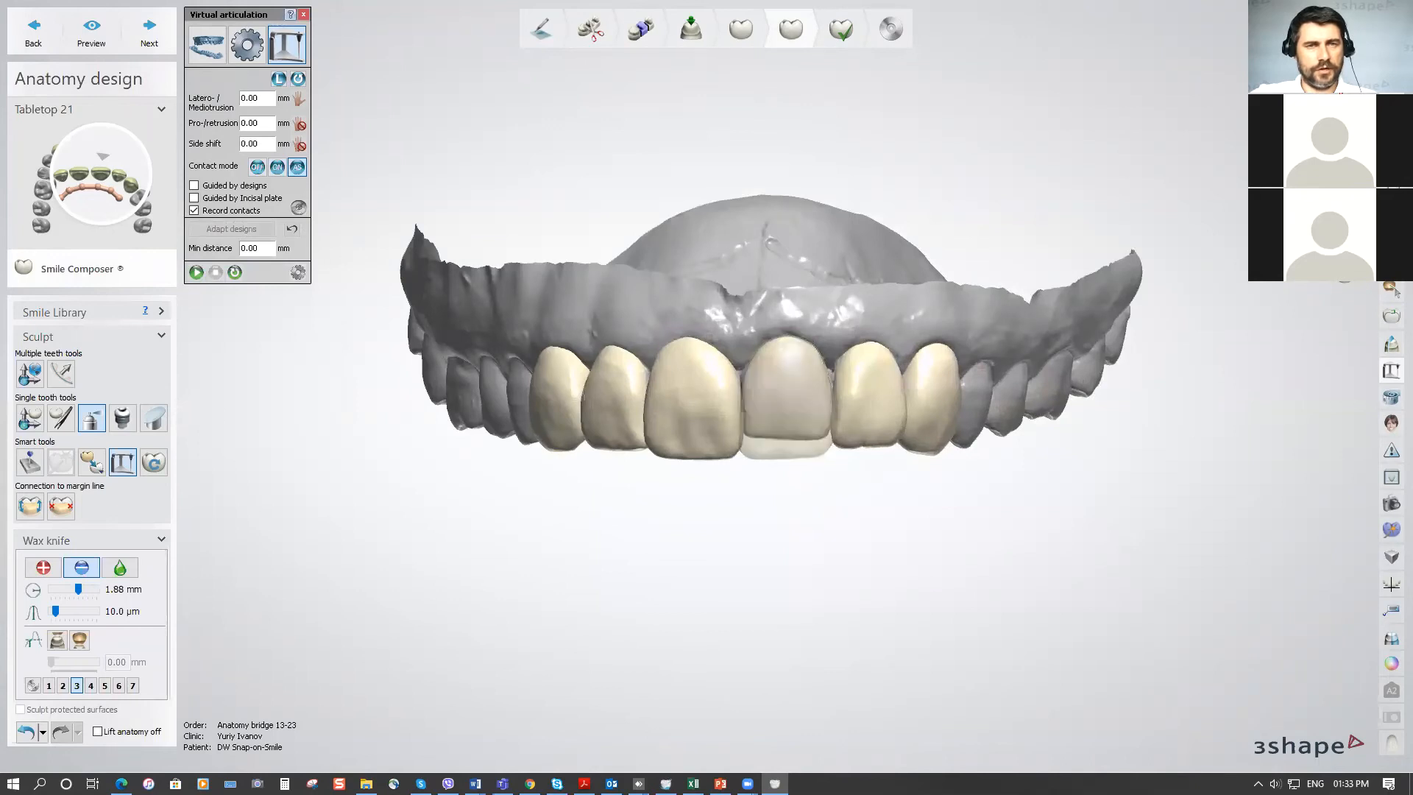
Make the whole bridge see-through and compare teeth 13-23 with the scanned teeth beneath them from the front.
shift+middle_click(787, 397)
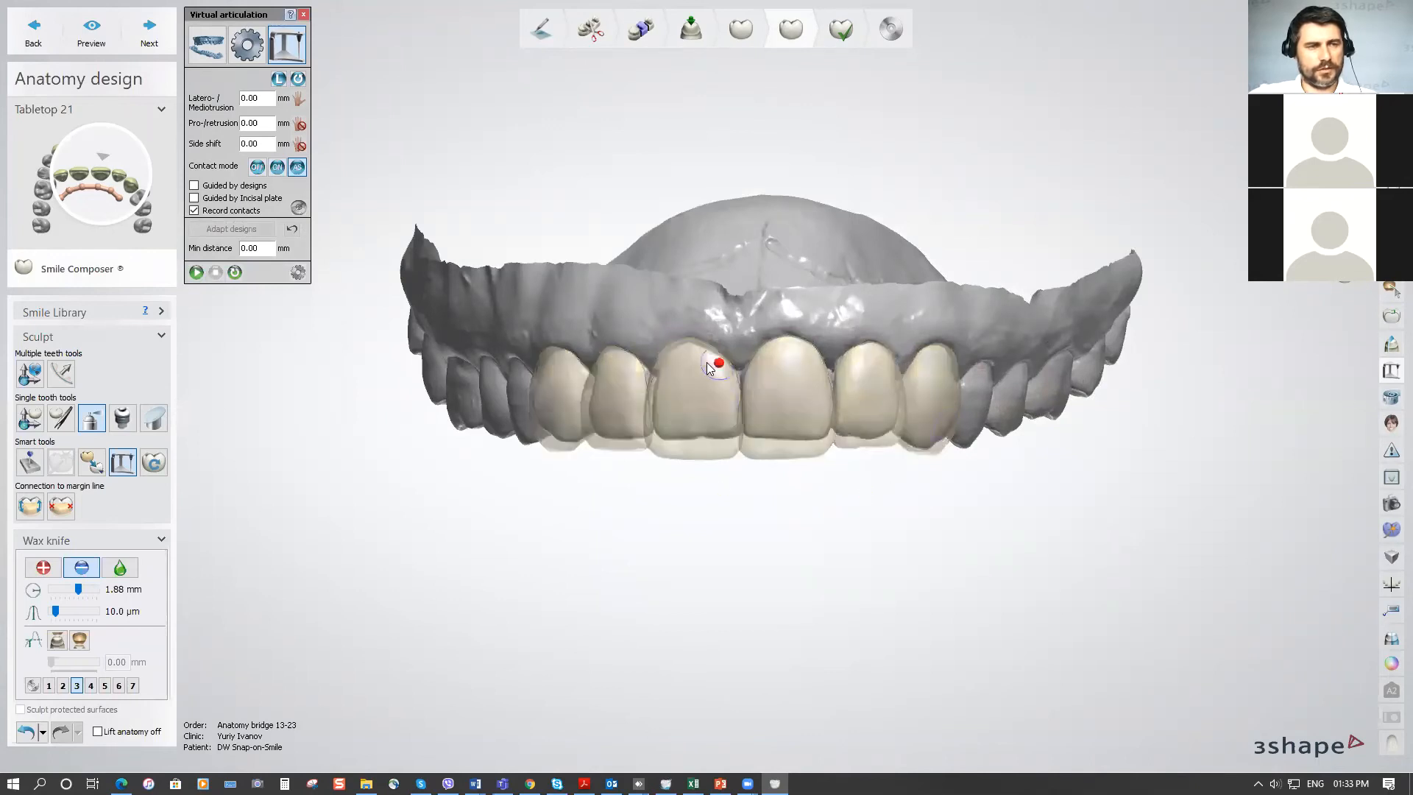
scroll(718, 364, up, 3)
scroll(736, 283, up, 2)
right_drag(749, 312, 769, 292)
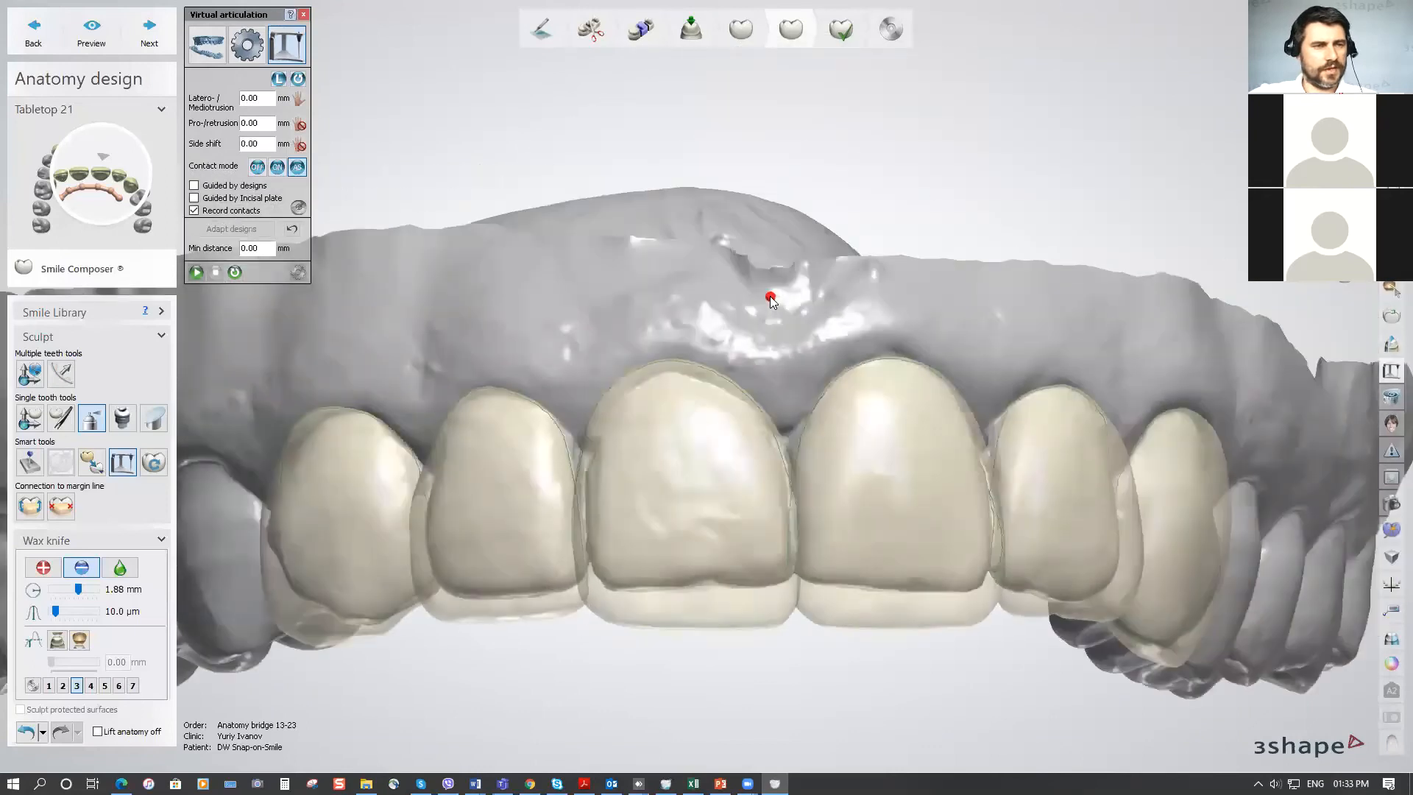
scroll(616, 400, up, 2)
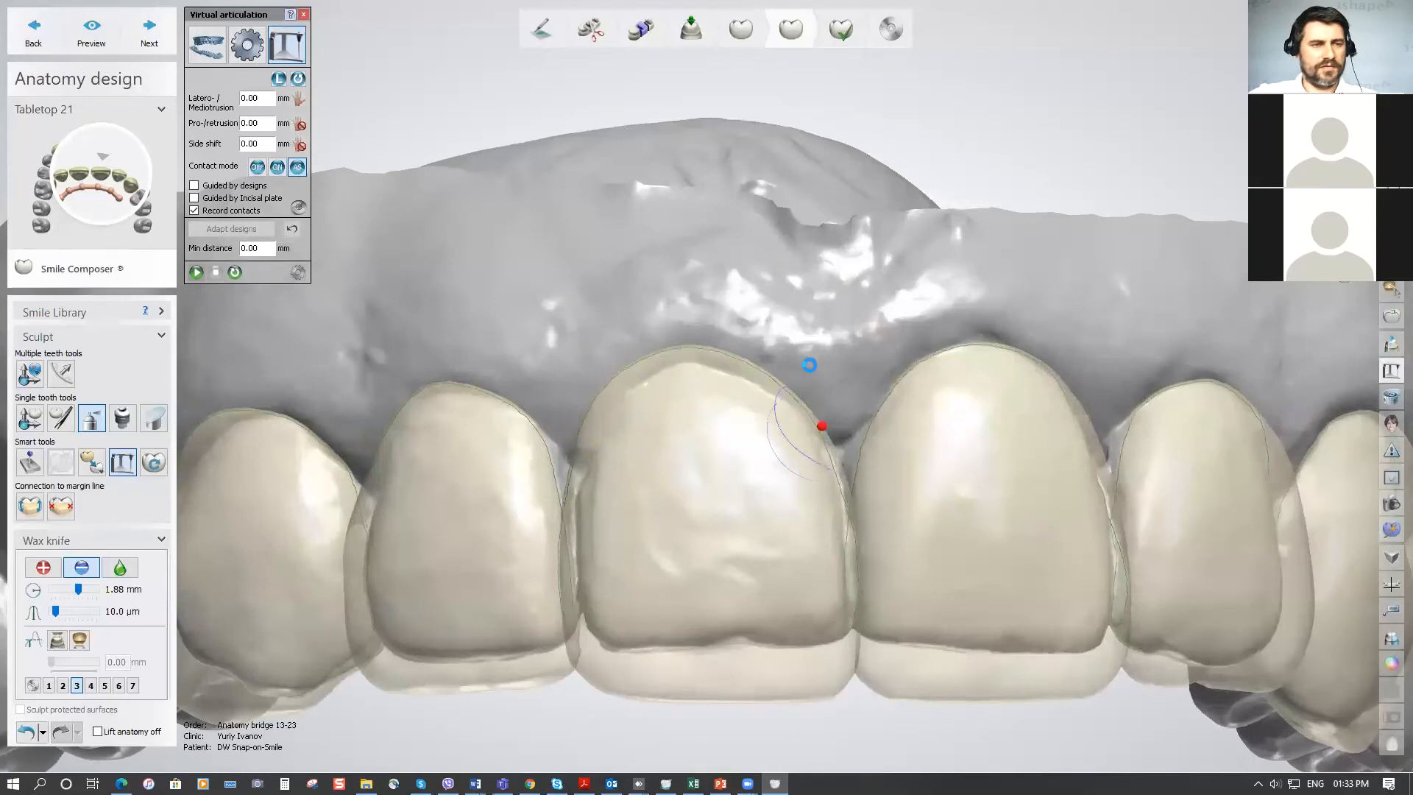
right_drag(846, 462, 842, 478)
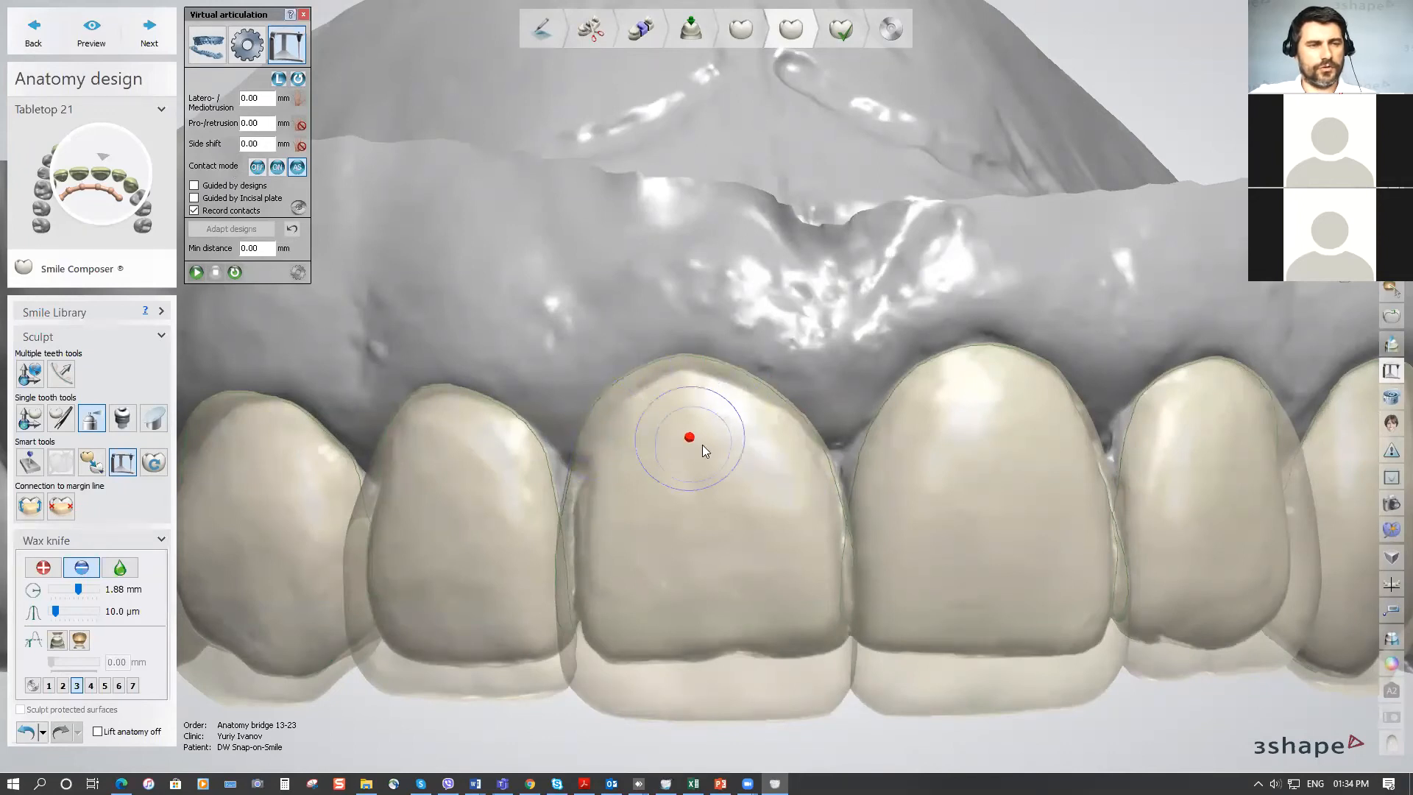
scroll(786, 394, down, 3)
right_drag(820, 347, 800, 356)
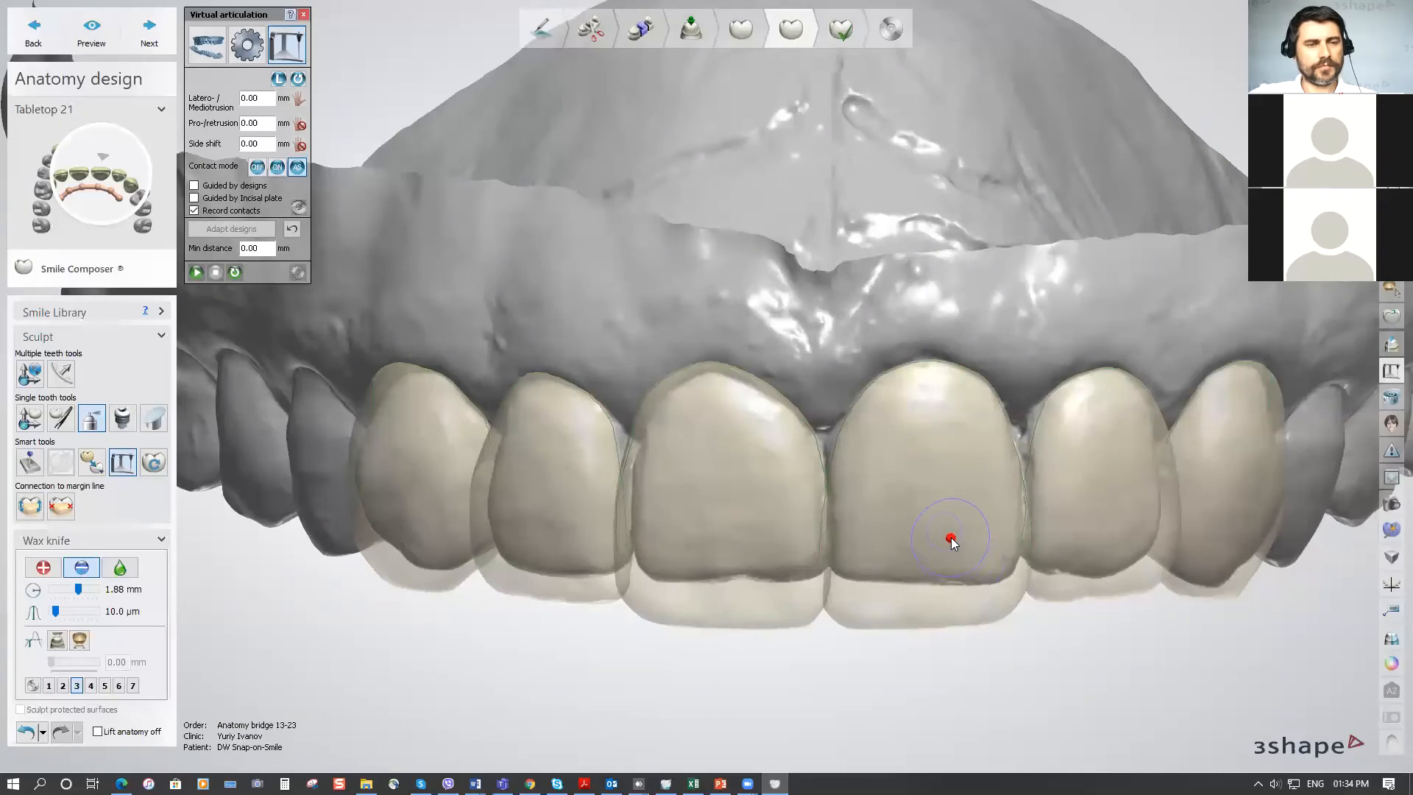
scroll(922, 483, down, 5)
right_drag(923, 485, 751, 425)
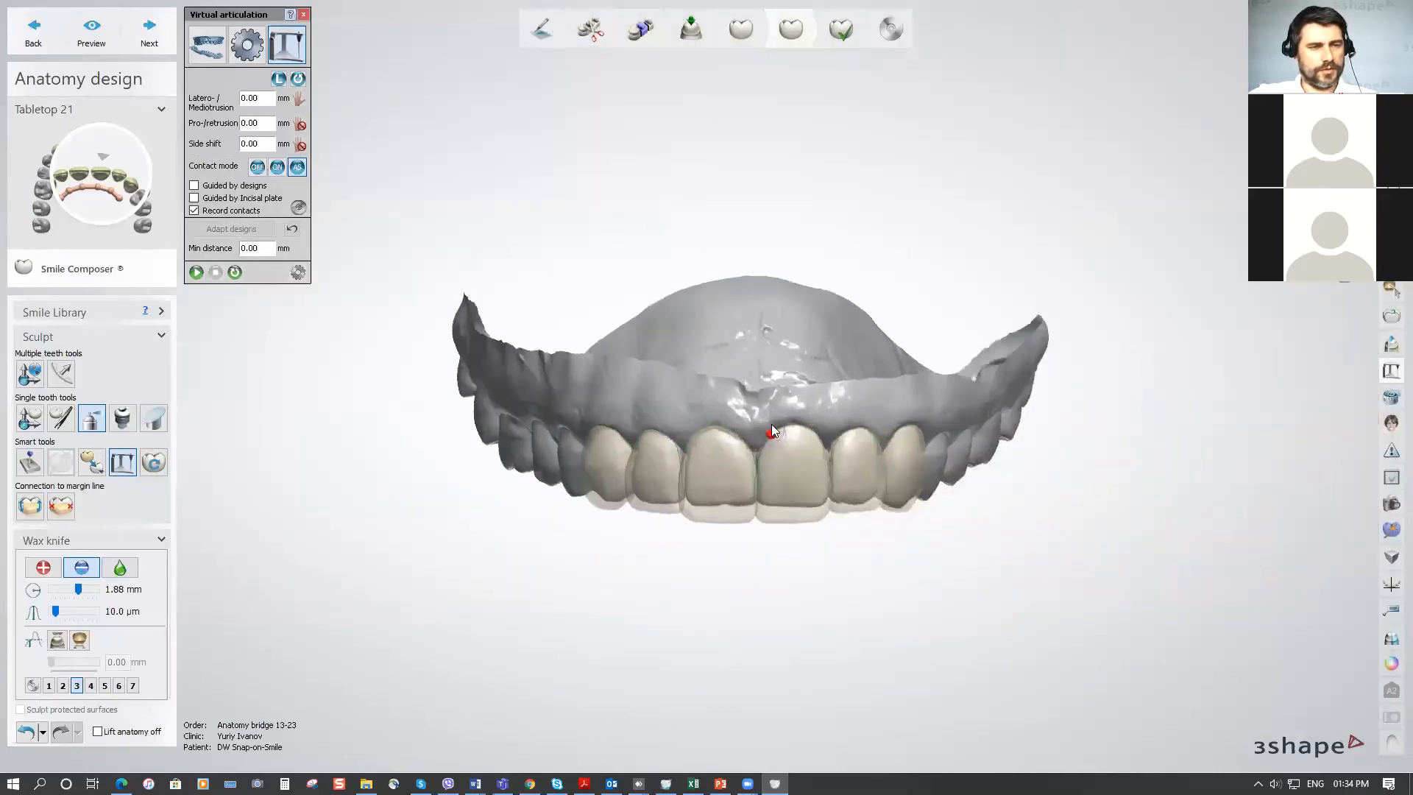
Close the virtual articulator and examine the see-through tooth 13 against the scanned canine beneath it.
click(304, 15)
right_drag(627, 398, 607, 444)
scroll(606, 444, up, 5)
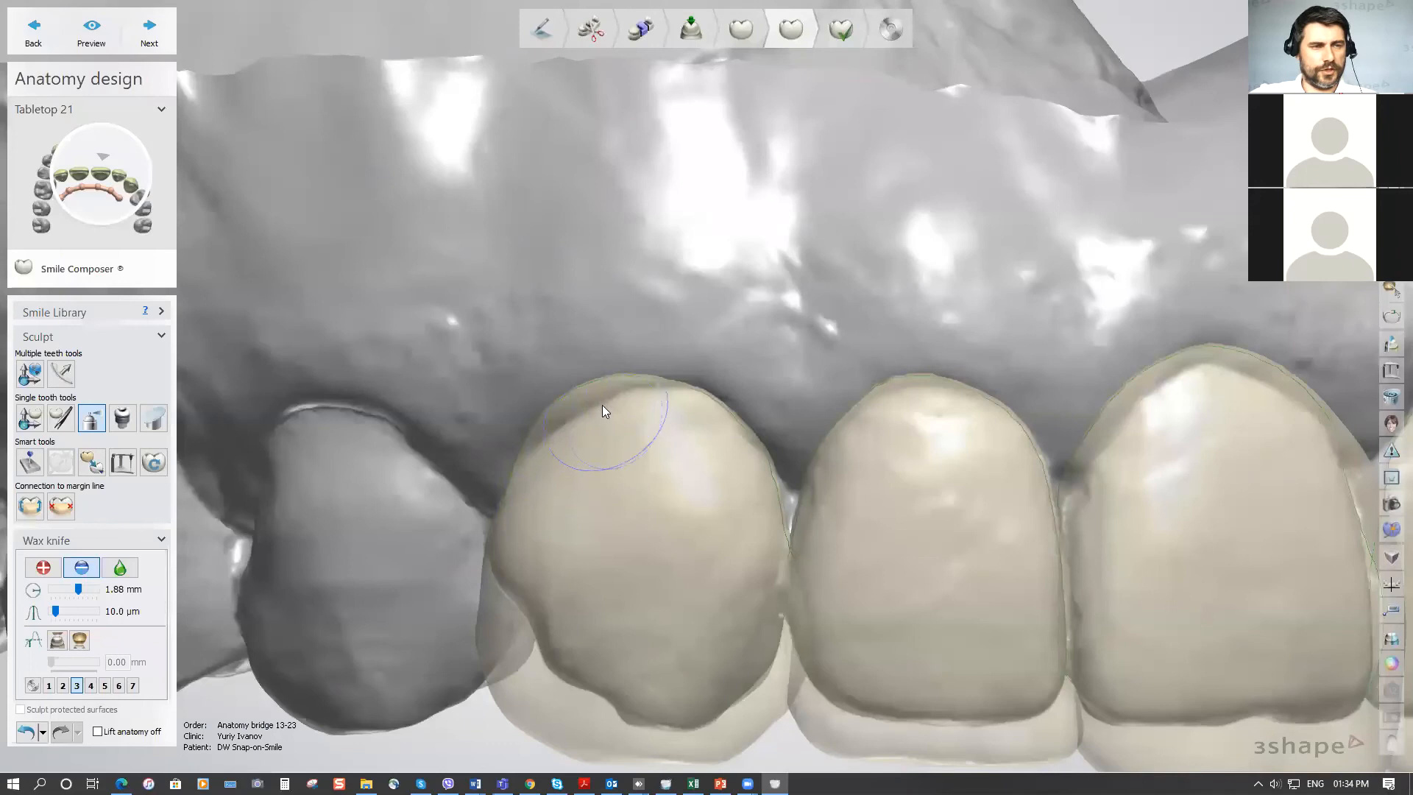
scroll(656, 459, down, 2)
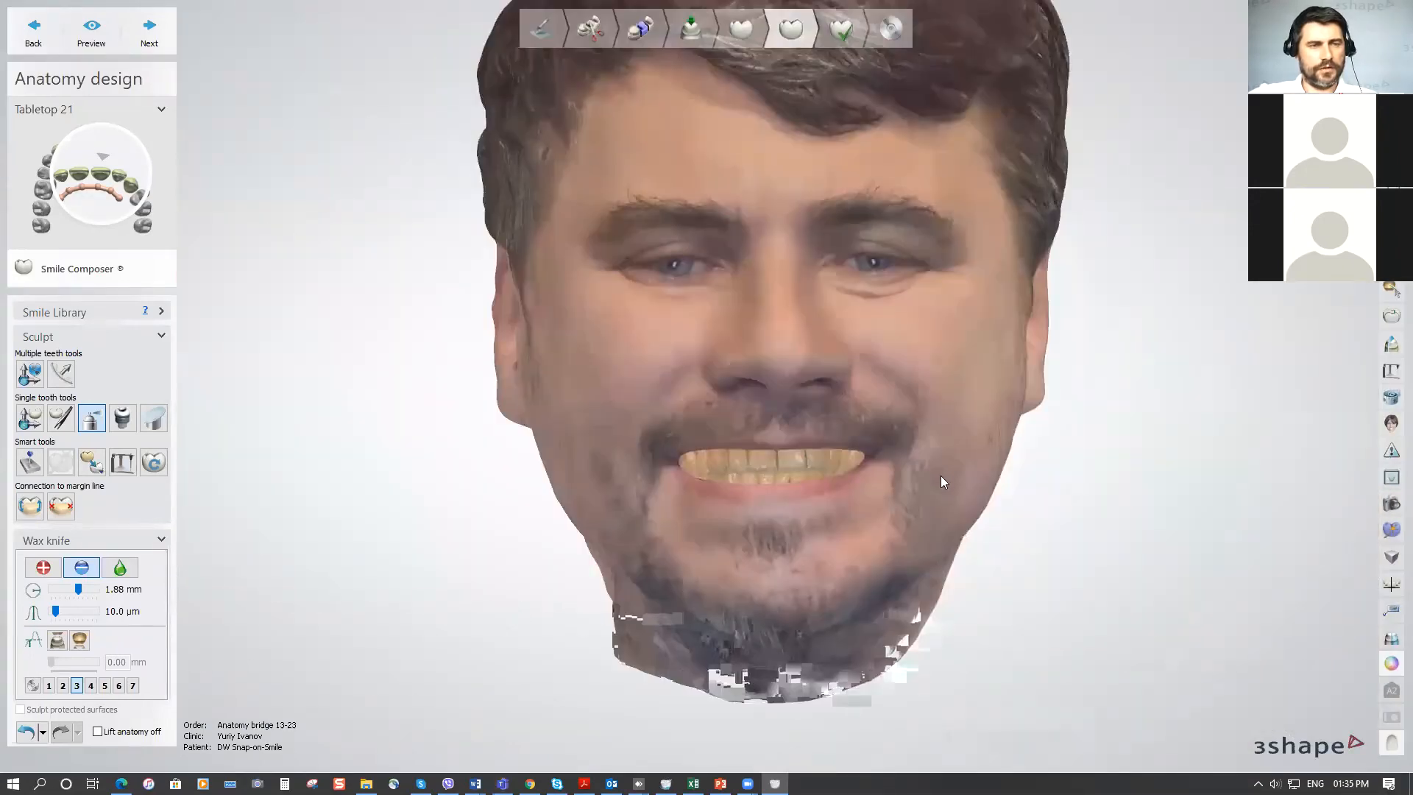
Check the bridge within the smile on the face scan, with and without the colour texture, and hide the face scan.
middle_drag(940, 476, 856, 470)
scroll(905, 484, down, 2)
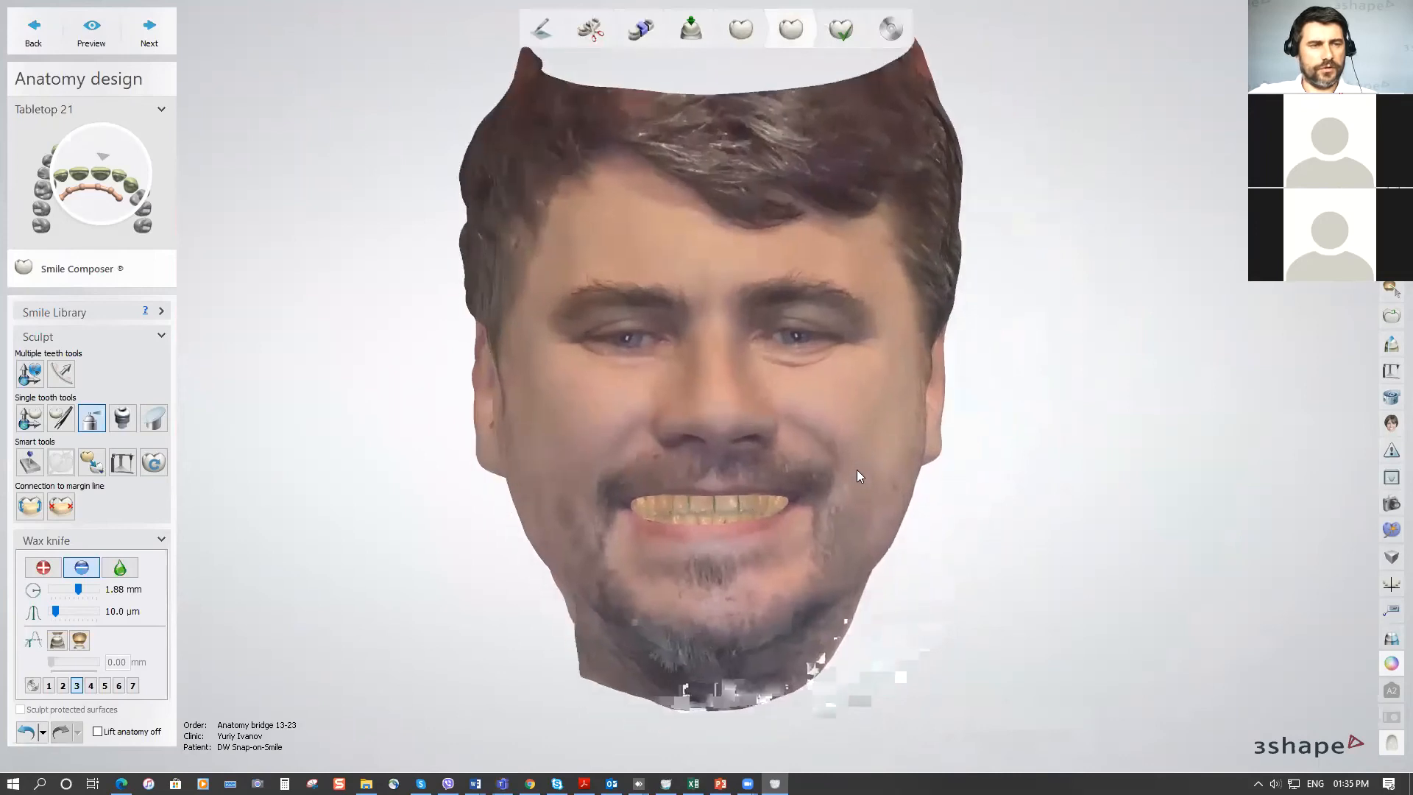
mouse_move(824, 470)
right_down()
mouse_move(867, 473)
mouse_move(724, 471)
mouse_move(850, 464)
mouse_move(826, 447)
mouse_move(823, 487)
mouse_move(763, 479)
mouse_move(799, 488)
mouse_move(823, 450)
mouse_move(818, 502)
mouse_move(820, 459)
mouse_move(829, 478)
mouse_move(756, 475)
mouse_move(817, 465)
mouse_move(833, 474)
mouse_move(821, 478)
right_up()
scroll(814, 493, up, 5)
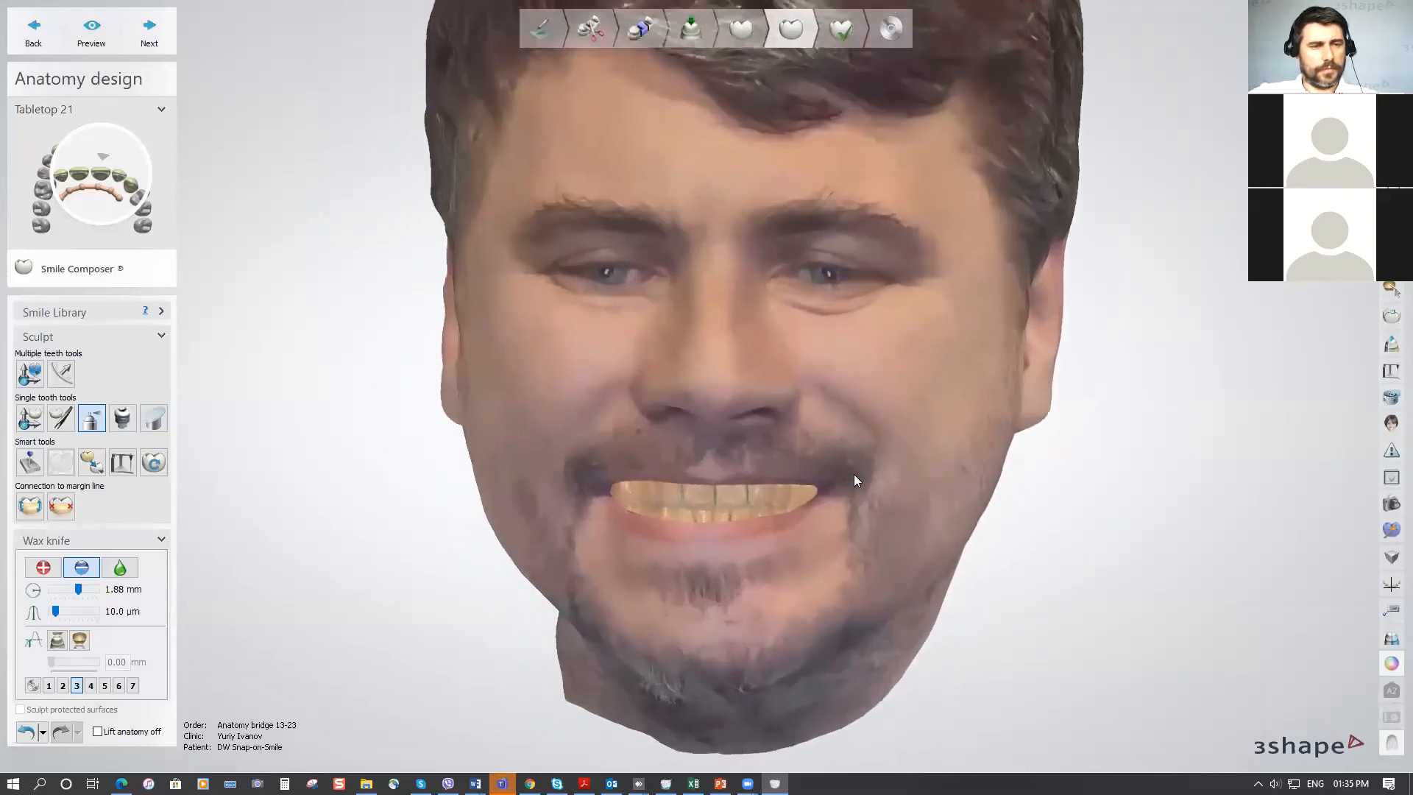
right_drag(879, 465, 877, 465)
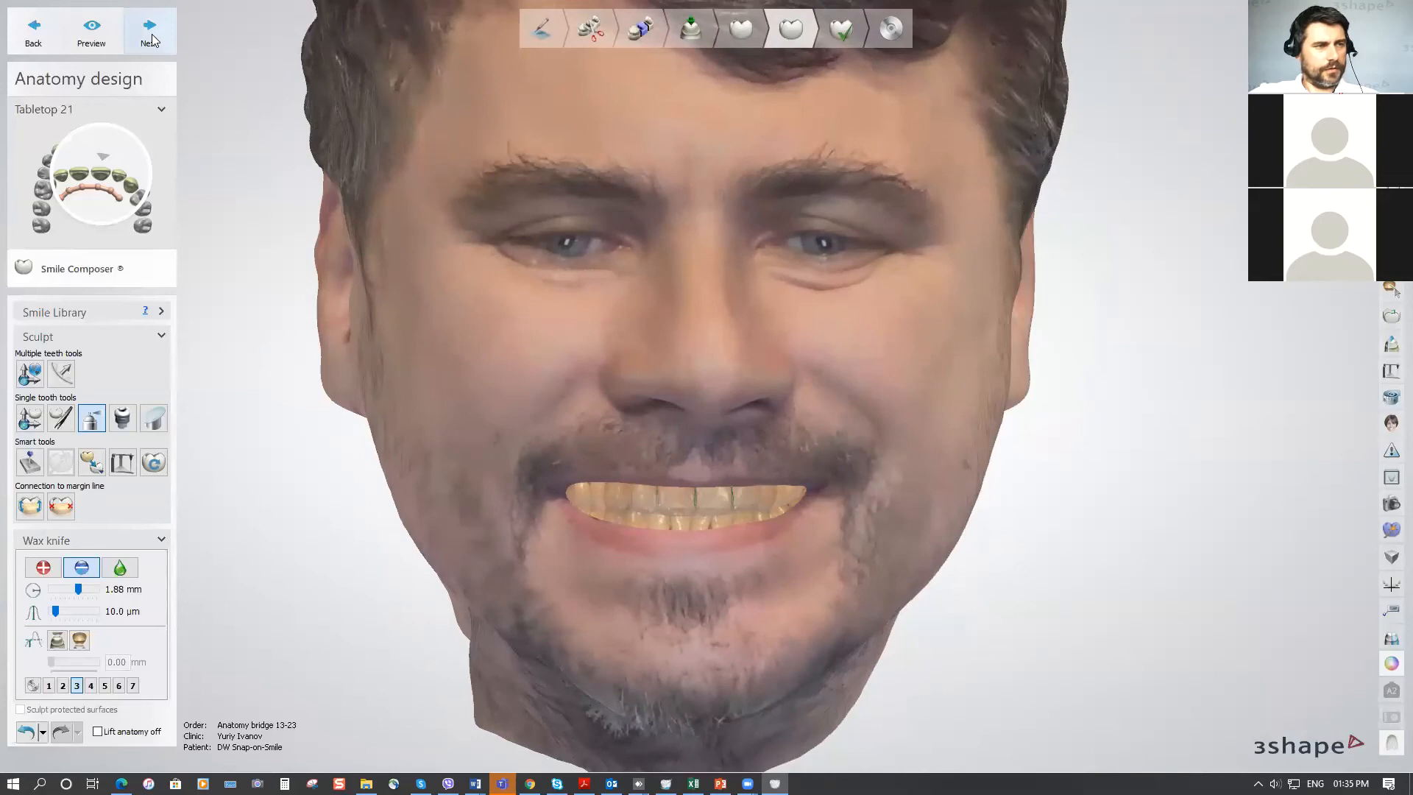
click(1391, 688)
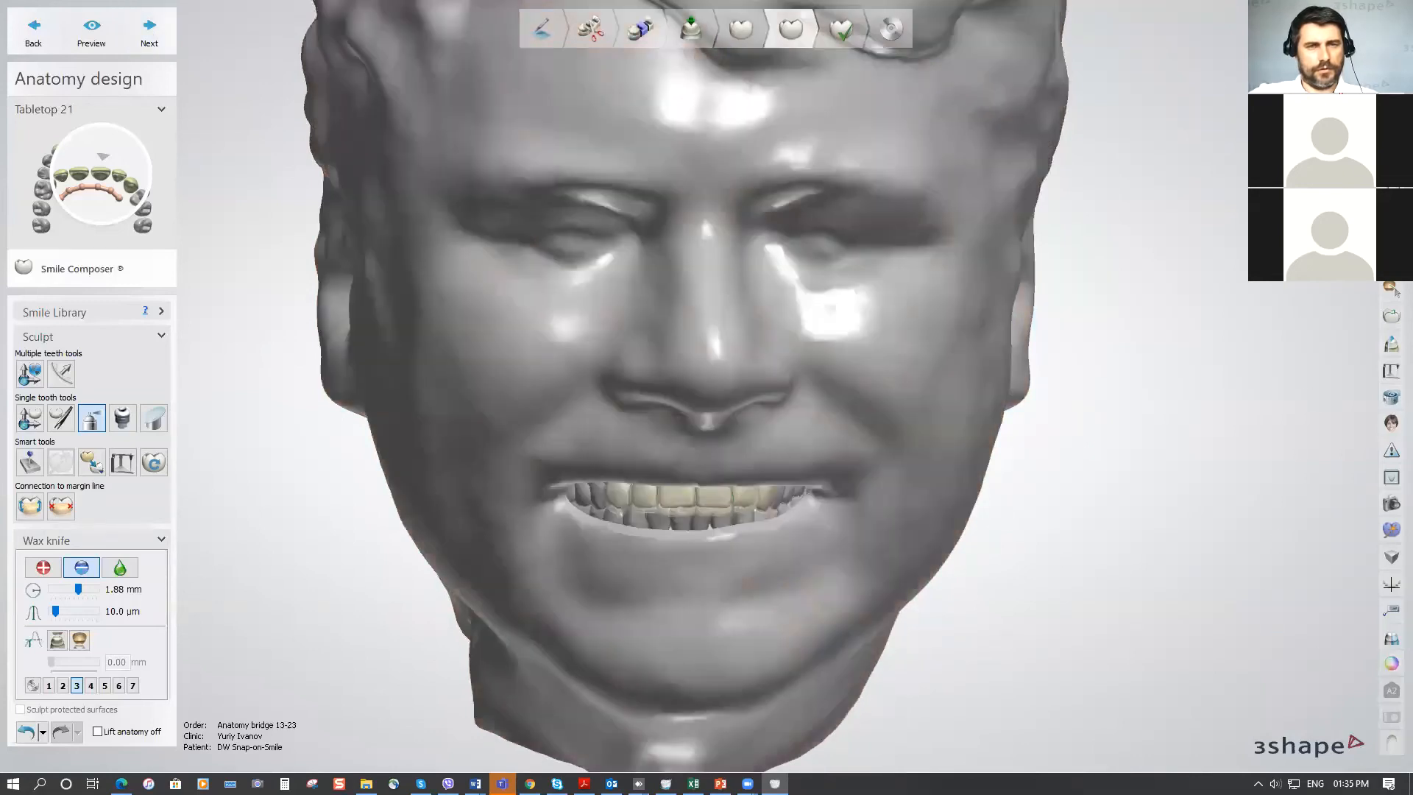
click(1393, 289)
Proceed from Anatomy design to Finalize, declining to enforce the minimum material thickness on the tabletops.
click(148, 25)
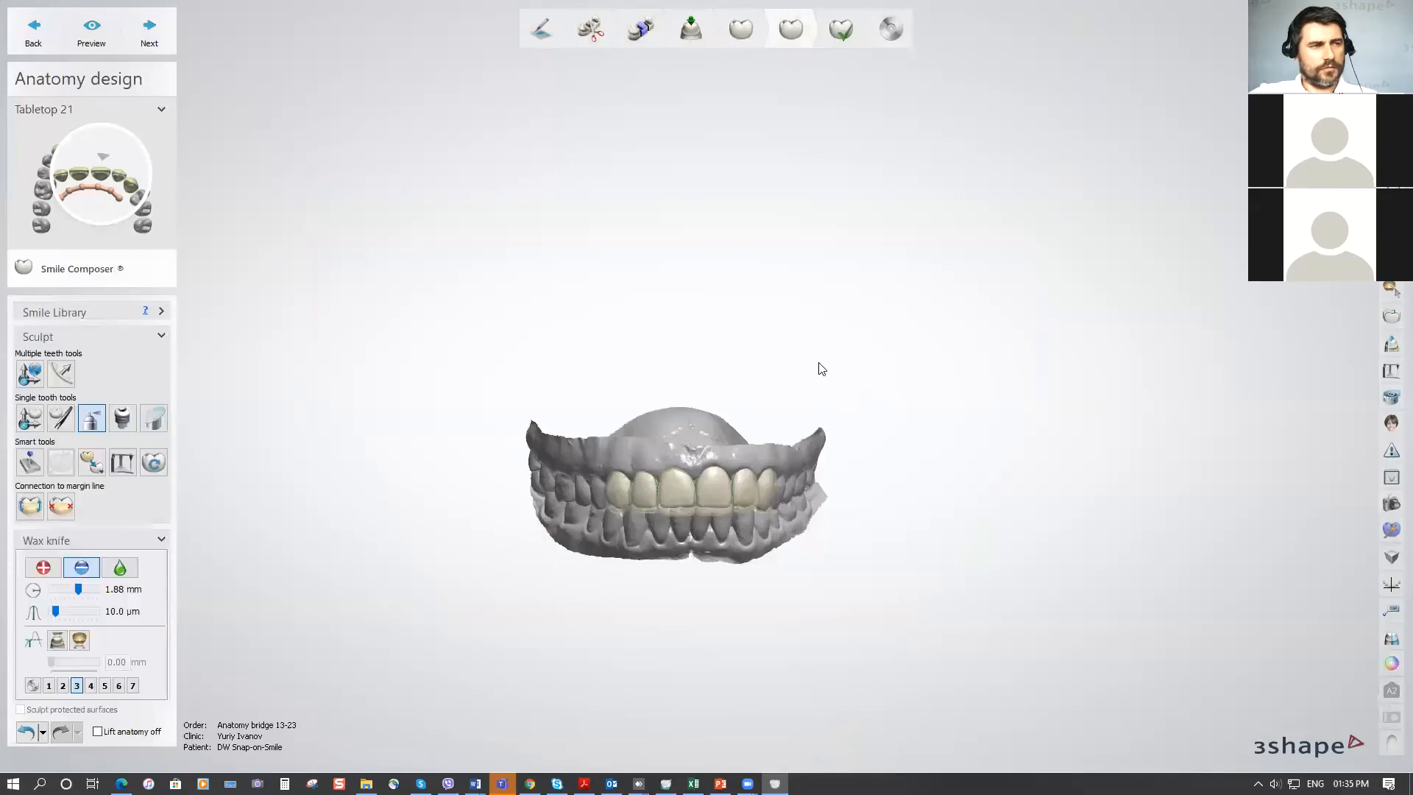
click(150, 30)
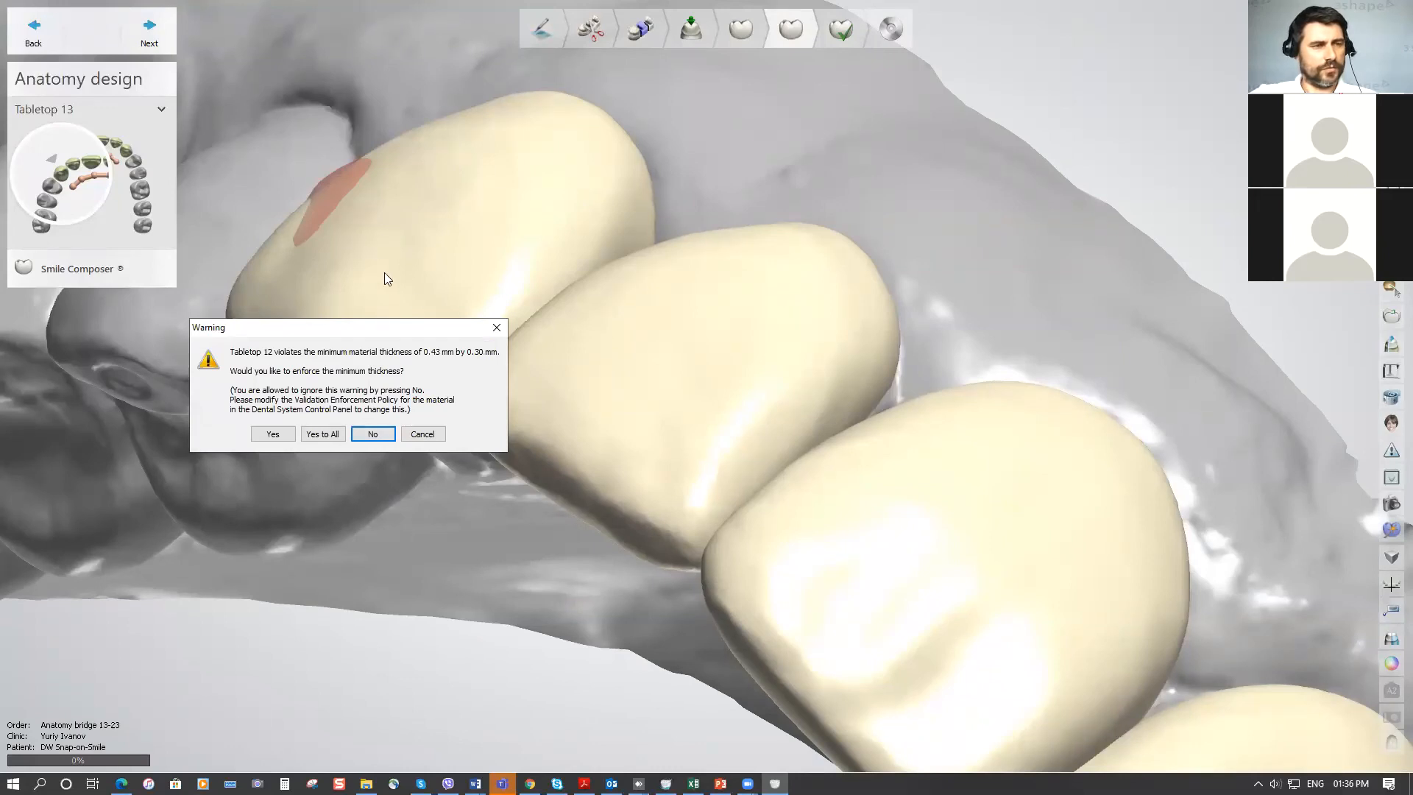
click(377, 434)
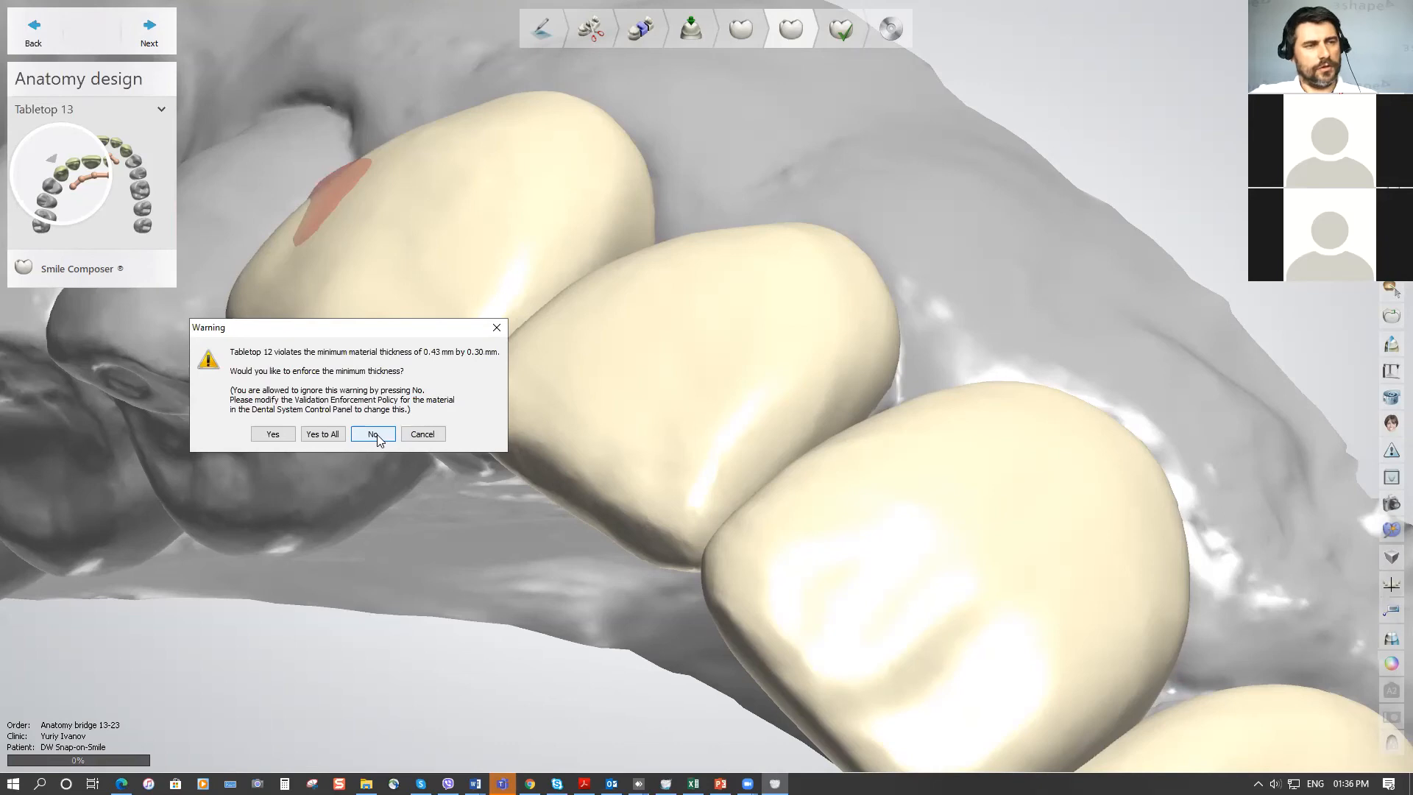
click(377, 434)
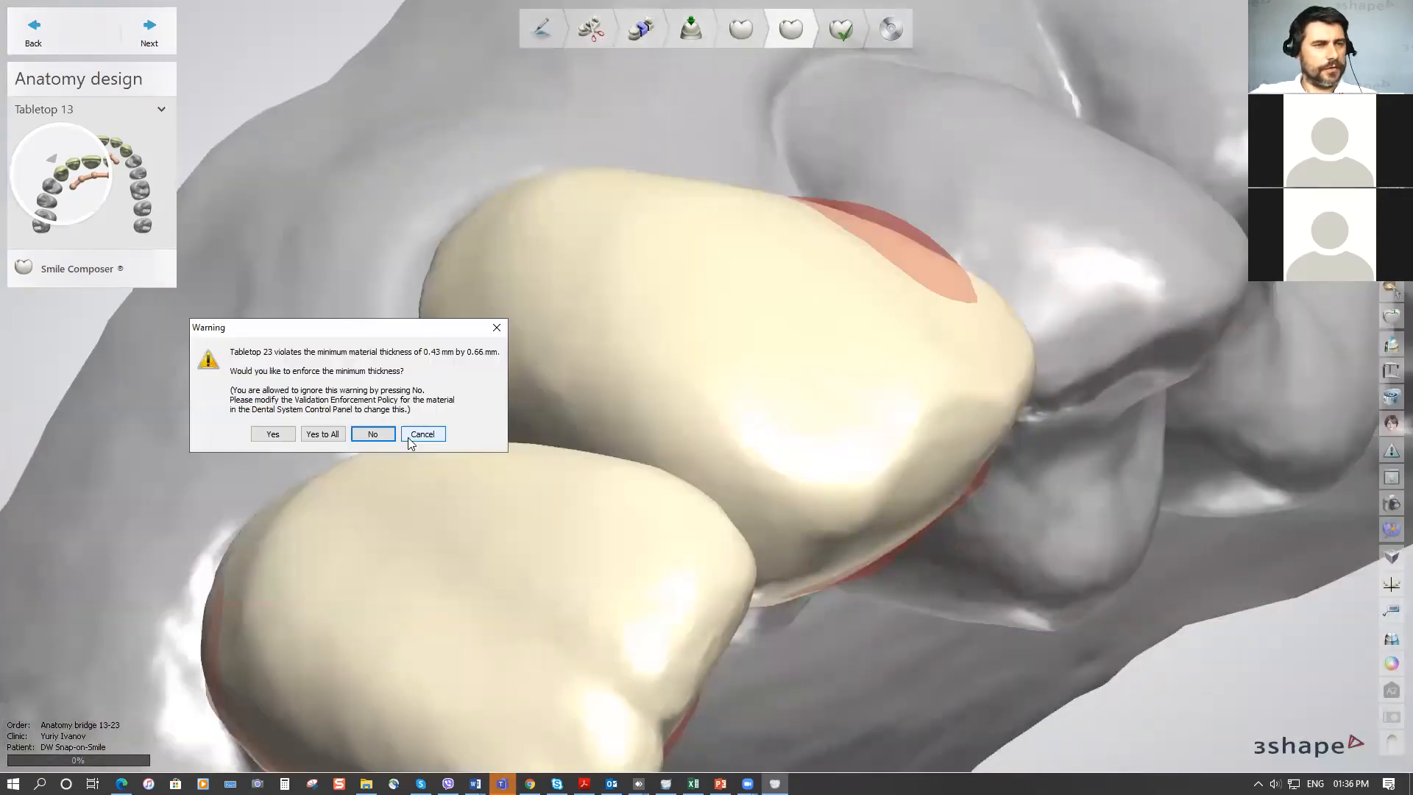
click(375, 434)
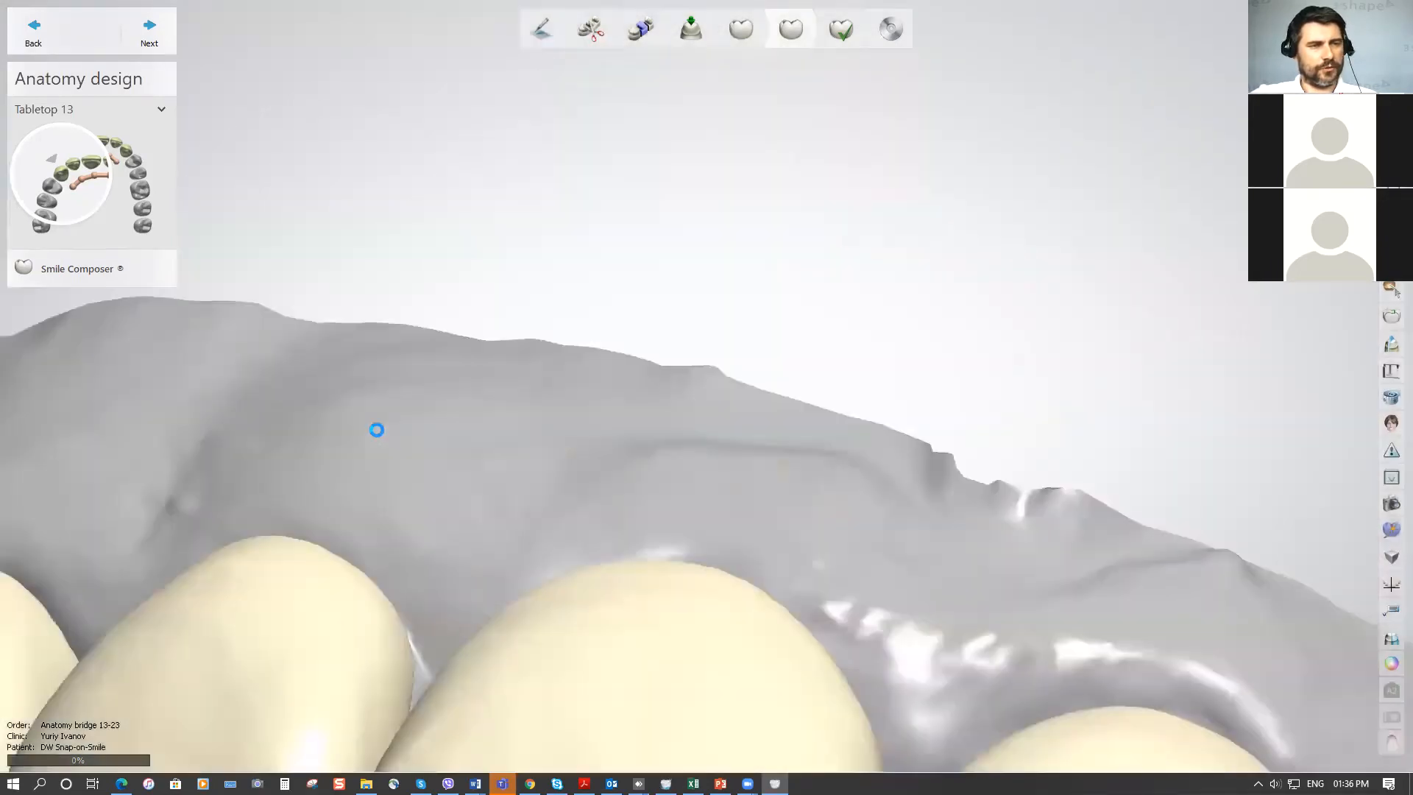
click(373, 434)
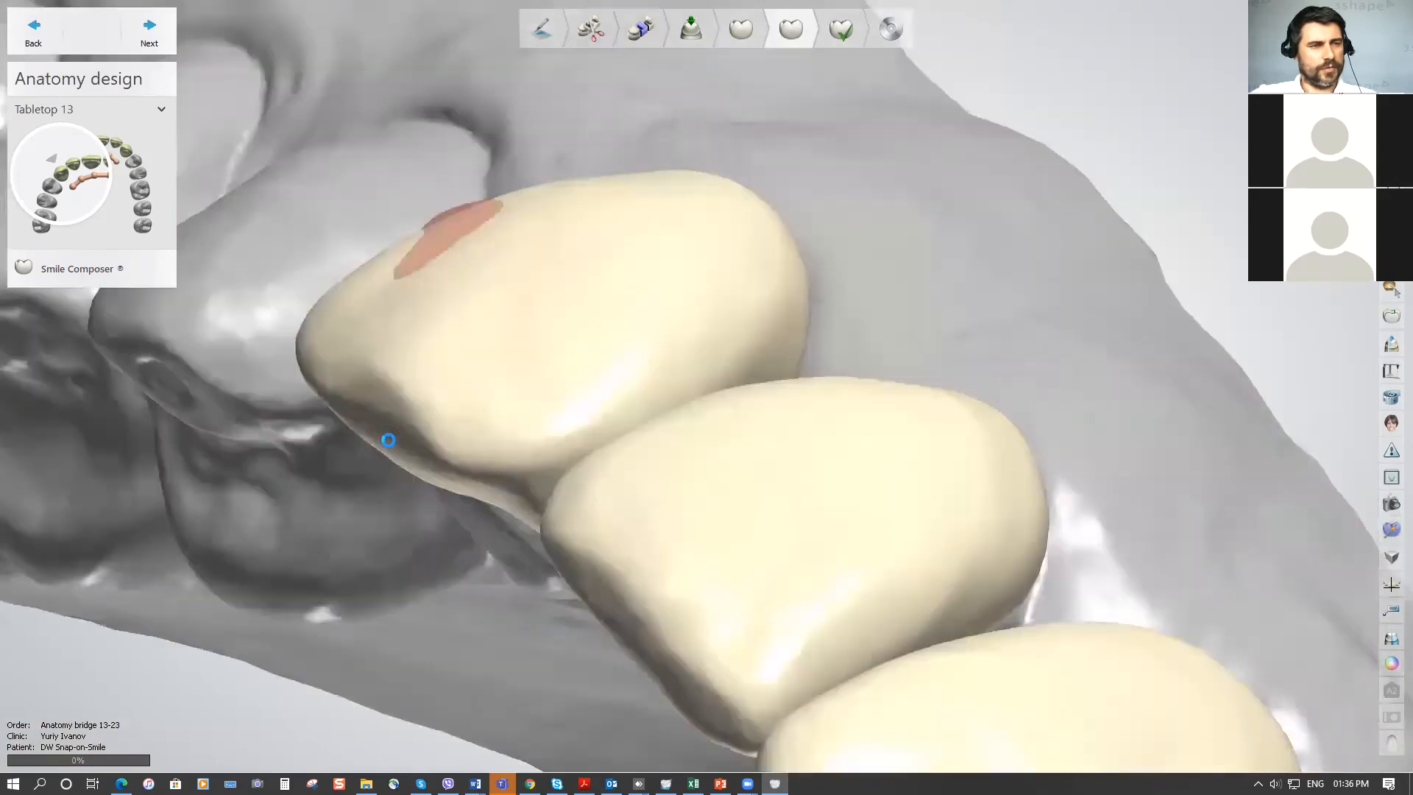
click(376, 434)
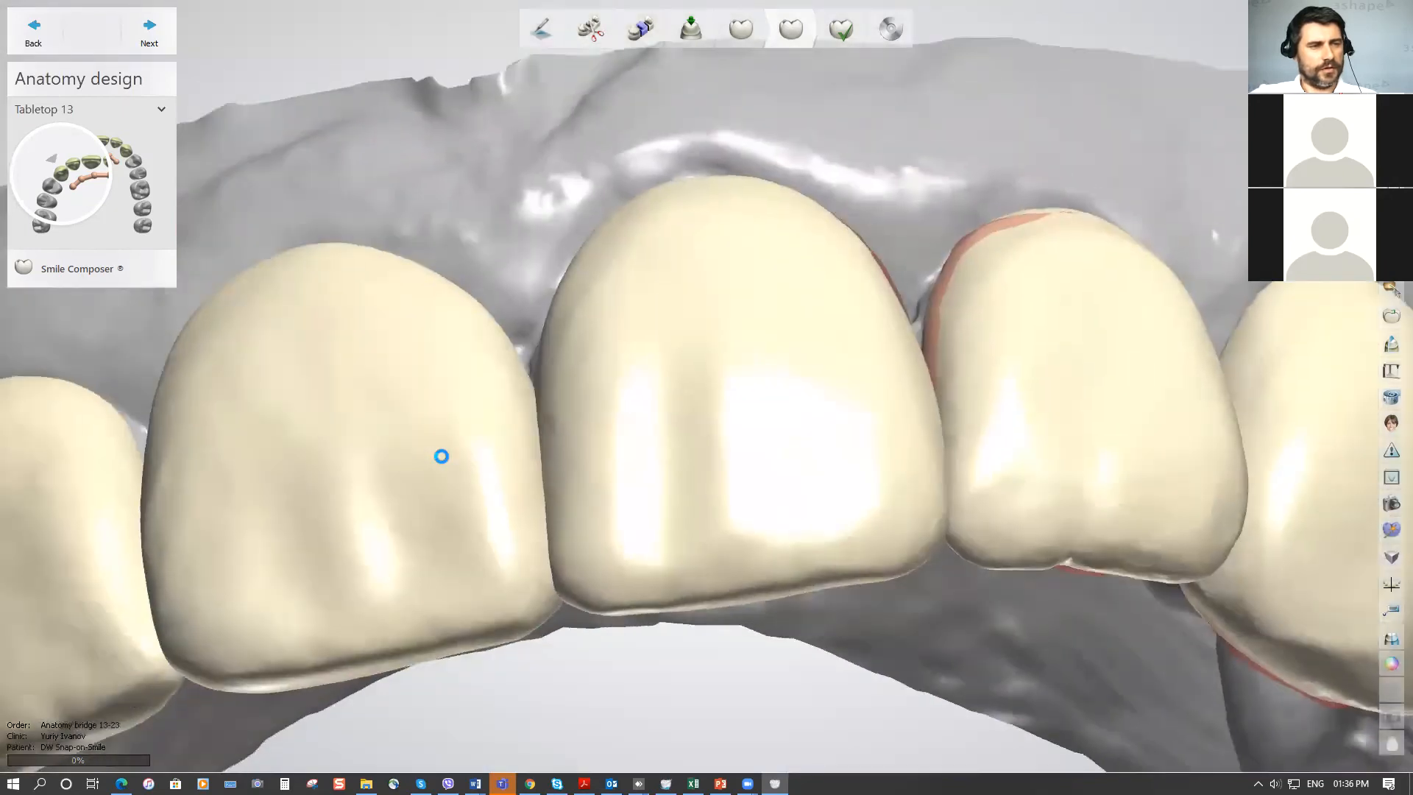
click(373, 435)
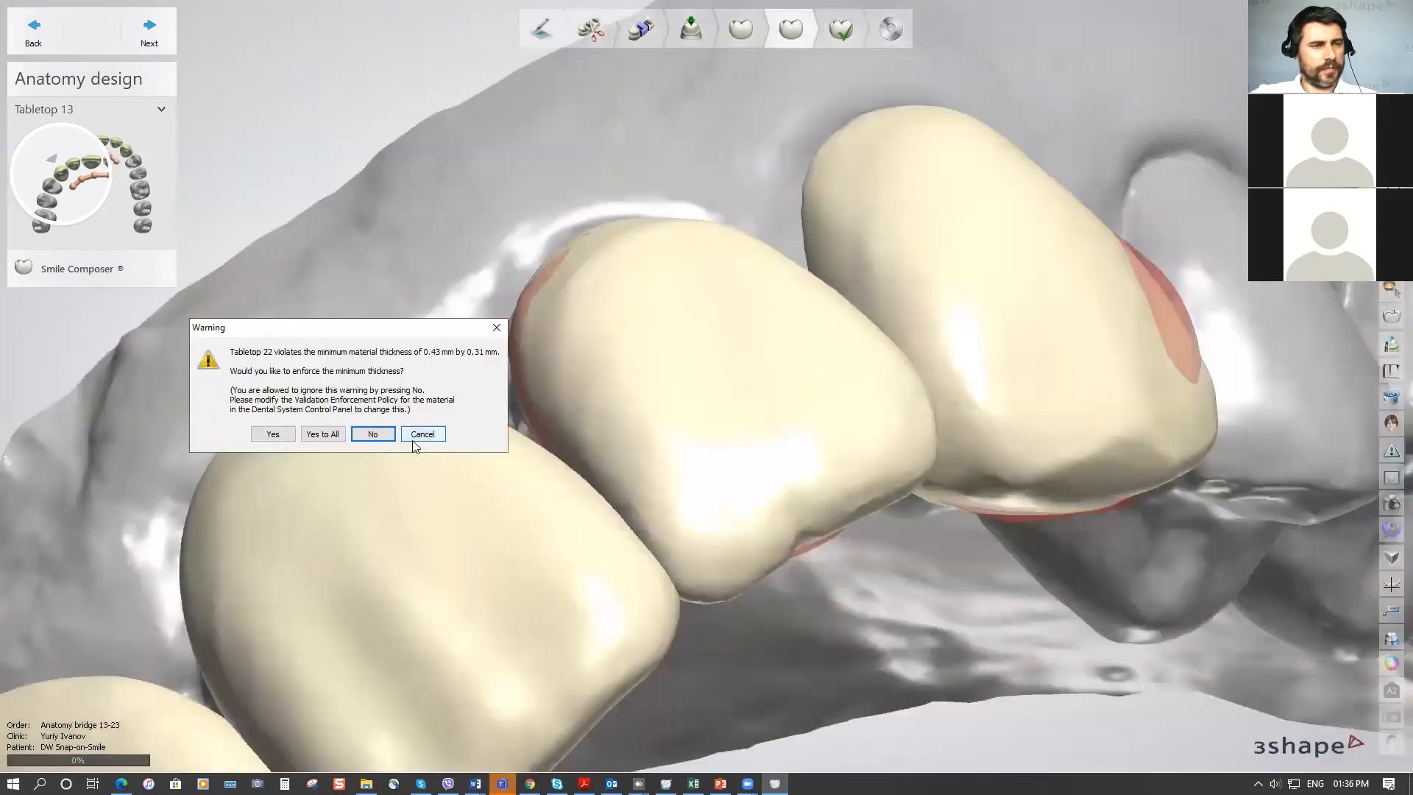
click(375, 434)
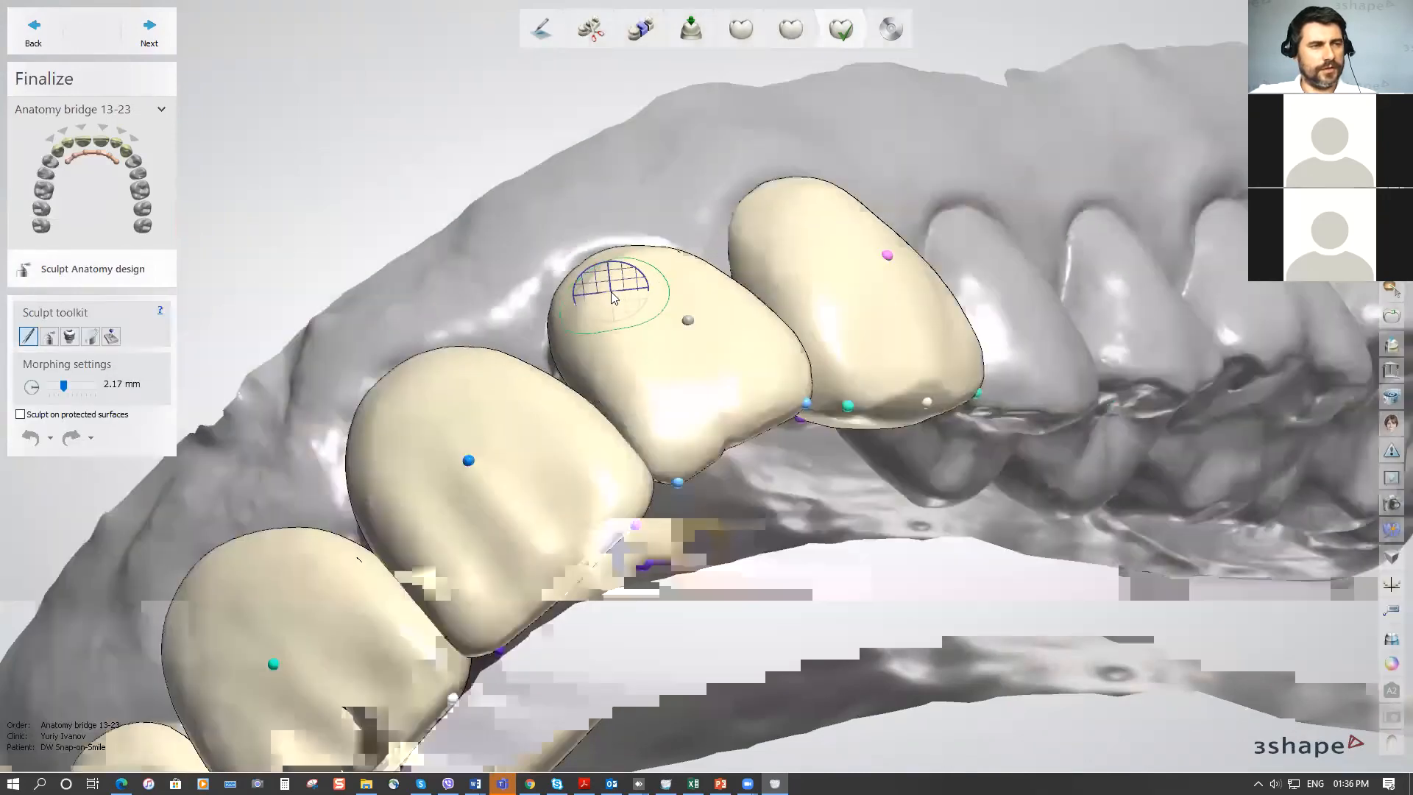
Examine the combined bridge 13-23 on the jaw scan from the side, the front and the incisal edges.
scroll(611, 293, down, 5)
middle_drag(521, 270, 638, 240)
mouse_move(638, 238)
right_down()
mouse_move(685, 327)
mouse_move(694, 278)
mouse_move(701, 316)
right_up()
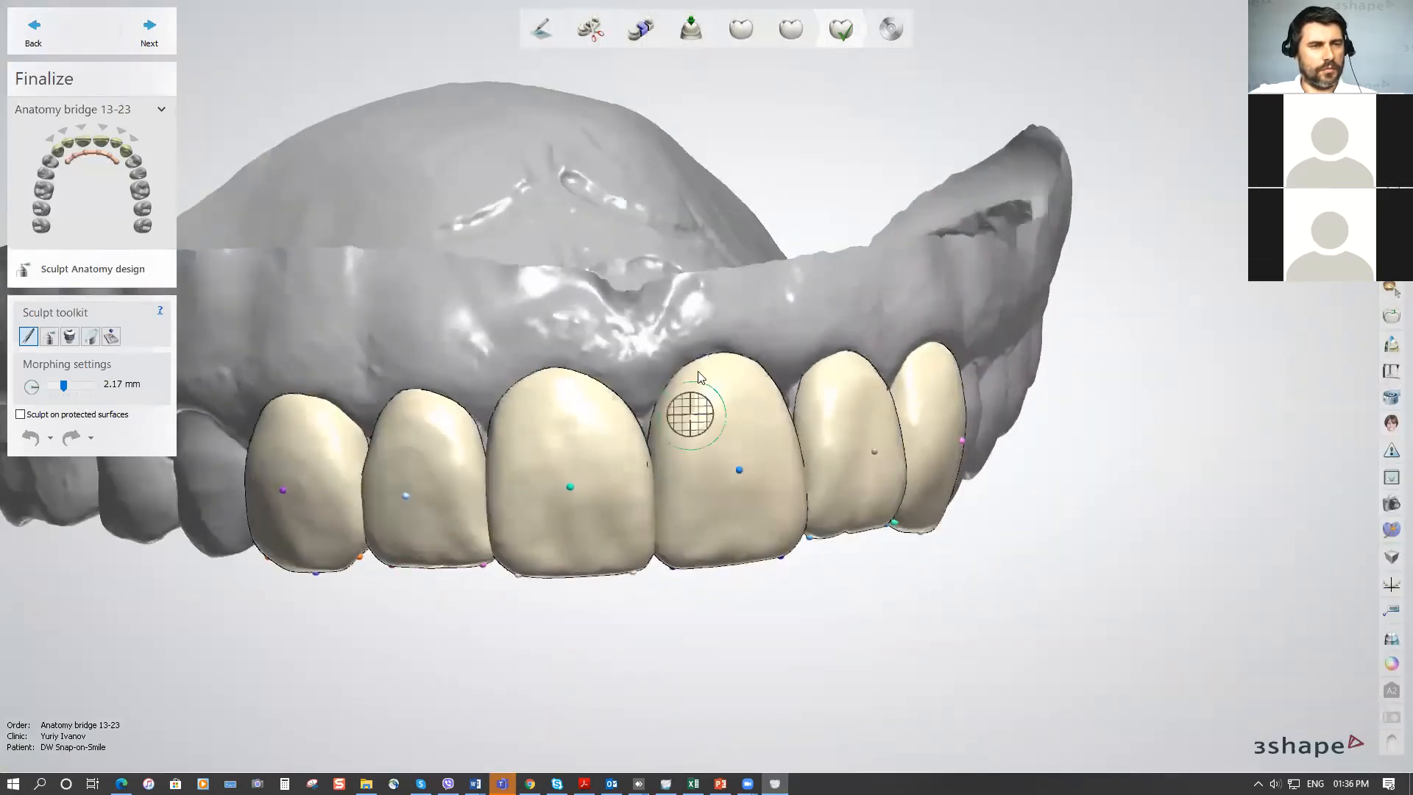
middle_drag(546, 345, 641, 324)
right_drag(641, 323, 683, 346)
scroll(662, 323, up, 2)
scroll(682, 308, down, 3)
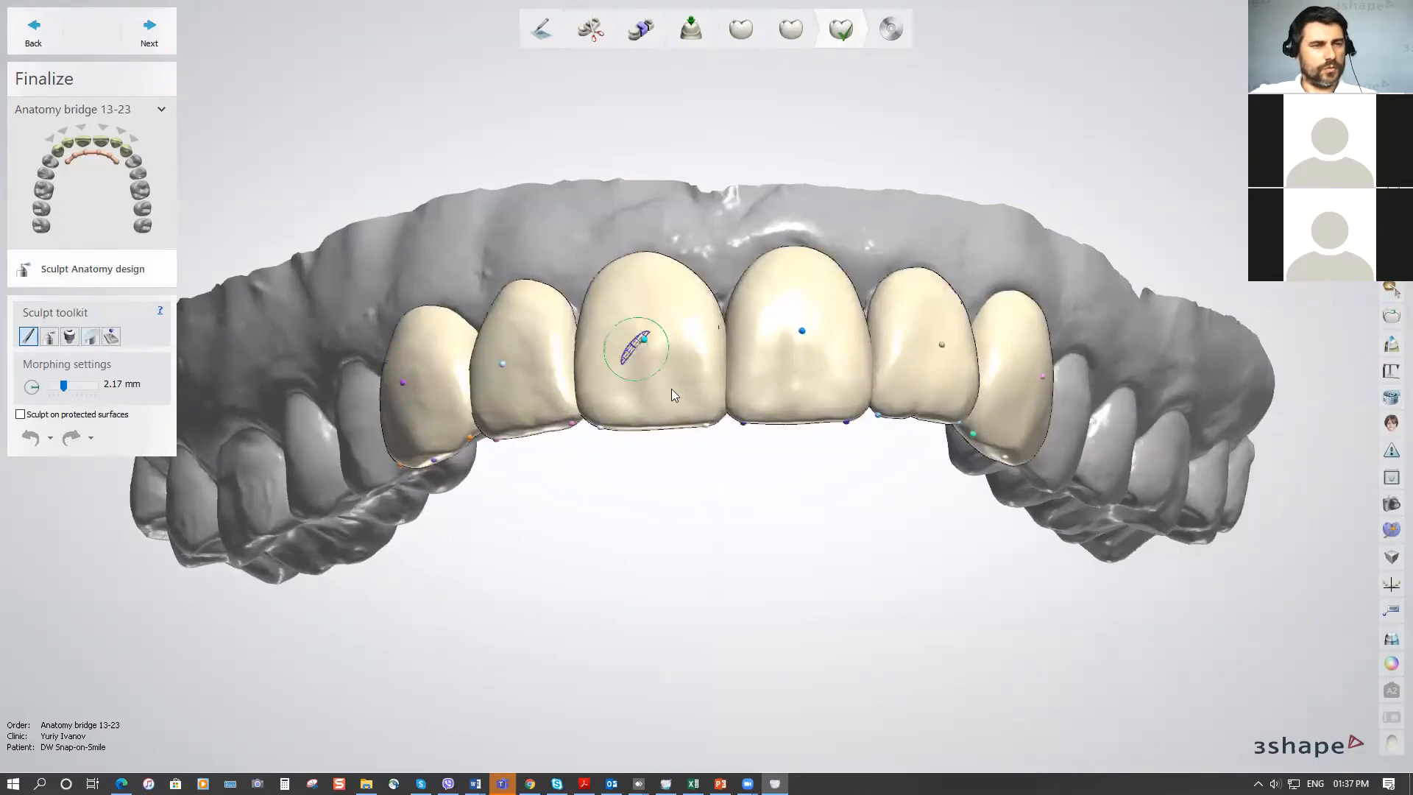
Smooth the junction between teeth 12 and 11 on the isolated bridge with the Wax knife at 1.88 mm radius and 1.20 strength.
click(50, 337)
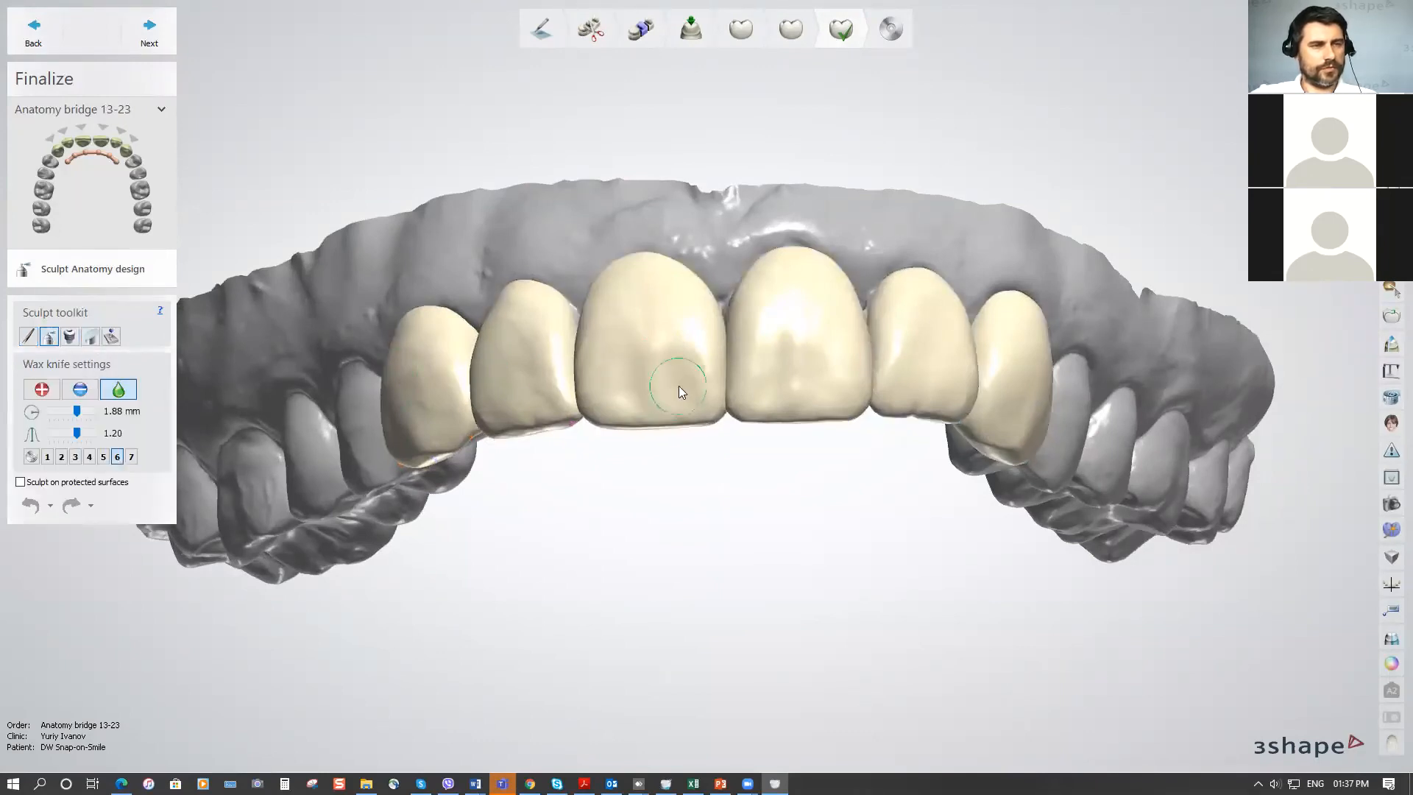
scroll(666, 368, up, 3)
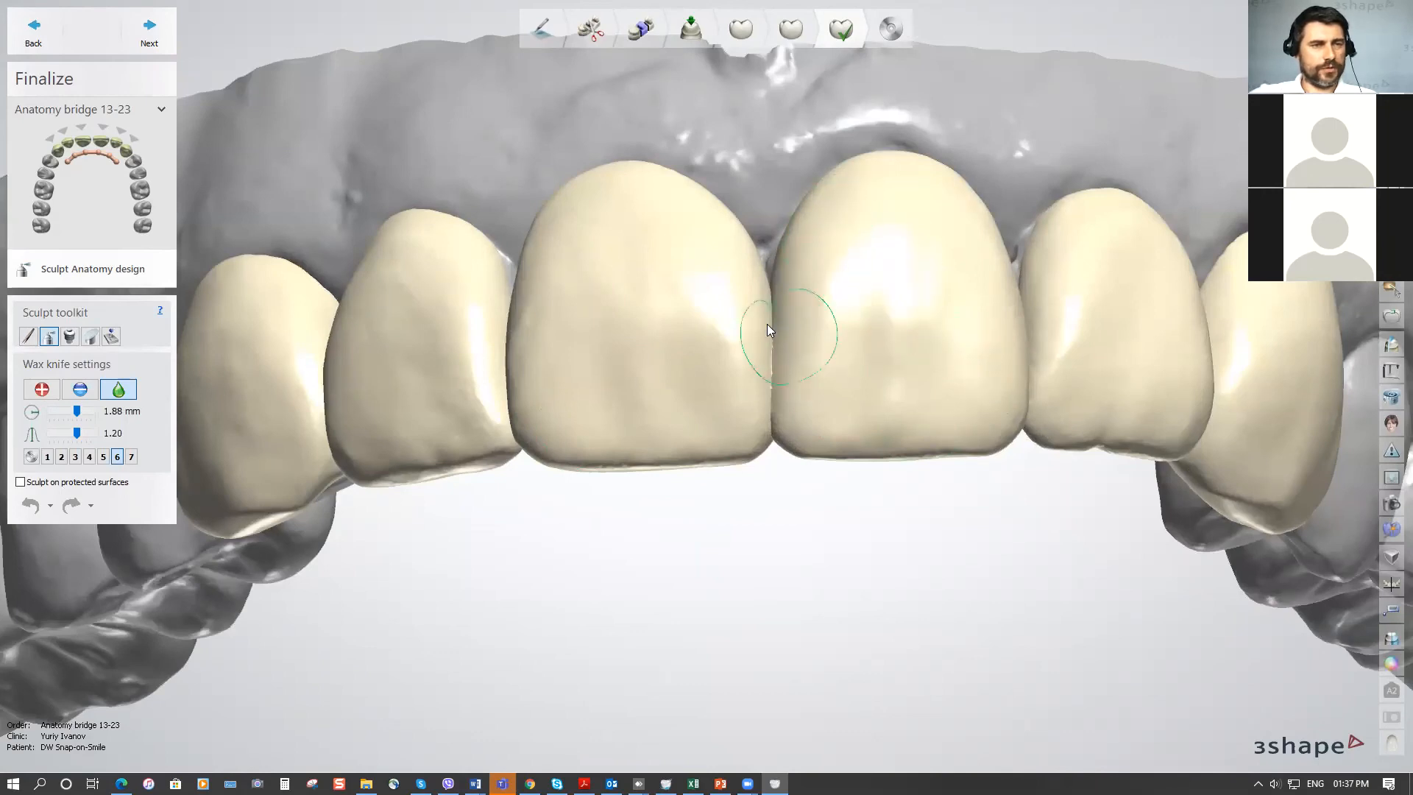
mouse_move(643, 326)
right_down()
mouse_move(612, 319)
mouse_move(709, 382)
mouse_move(681, 268)
mouse_move(665, 382)
mouse_move(657, 277)
mouse_move(635, 337)
mouse_move(678, 474)
mouse_move(678, 567)
mouse_move(643, 436)
mouse_move(669, 423)
mouse_move(637, 363)
mouse_move(593, 398)
right_up()
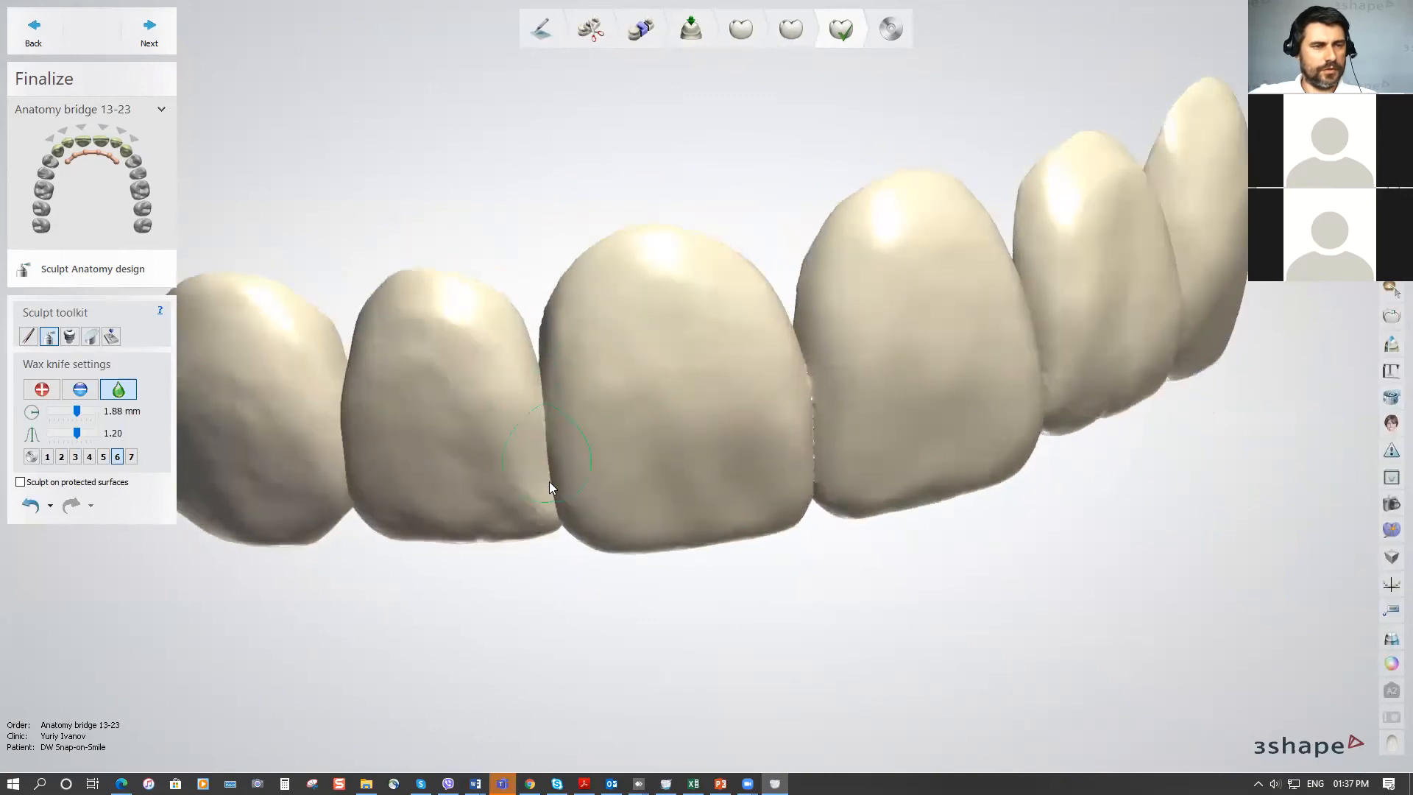
scroll(540, 480, up, 3)
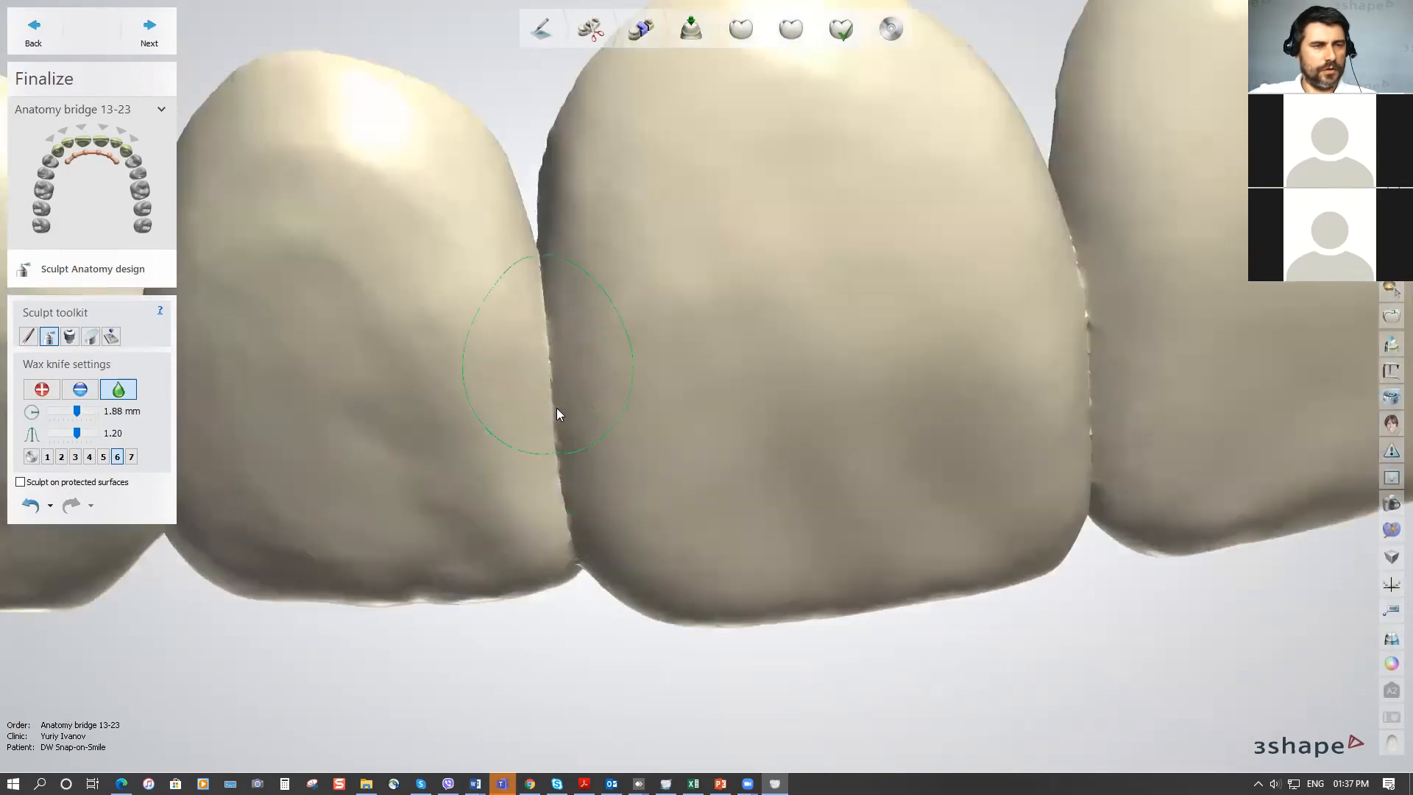
mouse_move(566, 519)
mouse_down()
mouse_move(537, 334)
mouse_move(561, 496)
mouse_up()
scroll(556, 442, down, 1)
scroll(552, 402, down, 2)
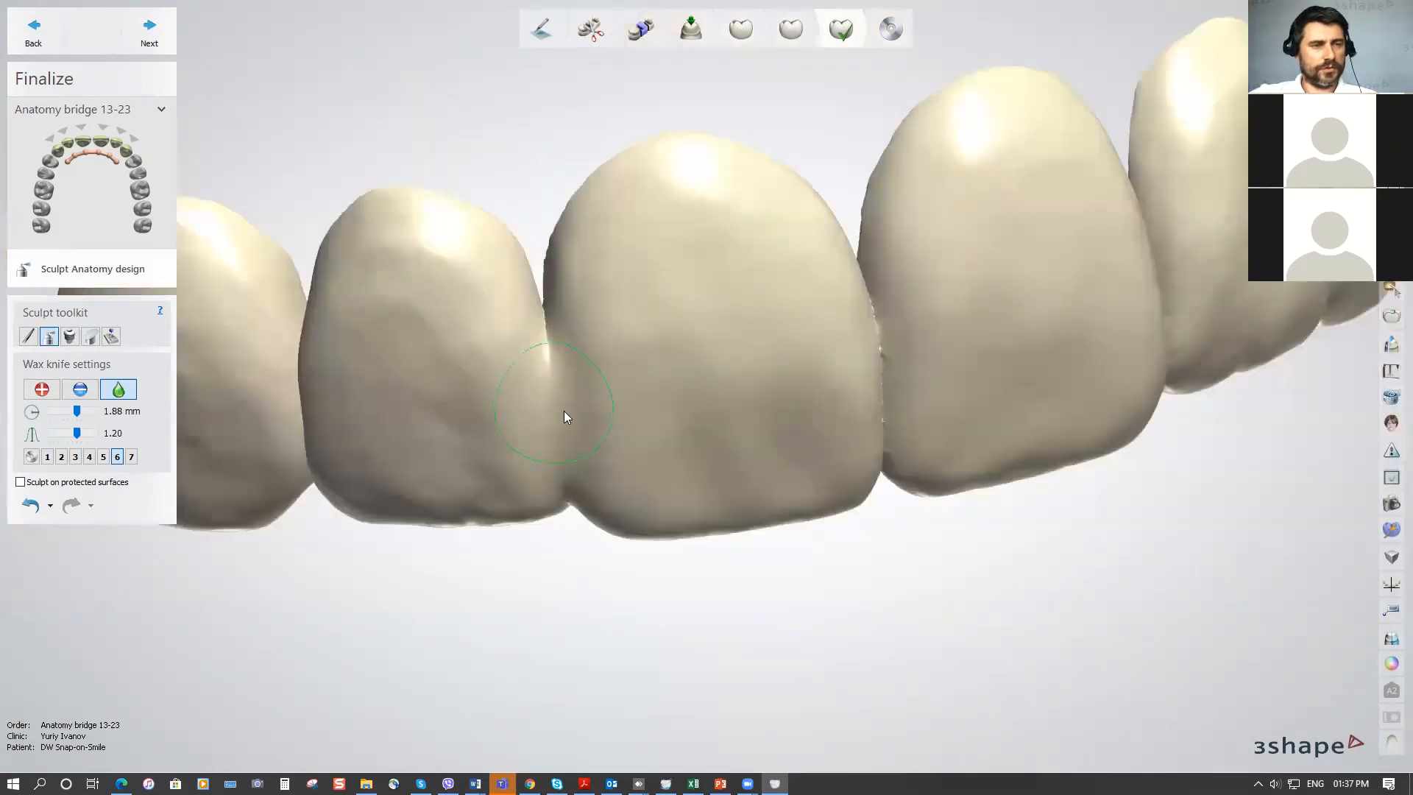
right_drag(560, 363, 559, 362)
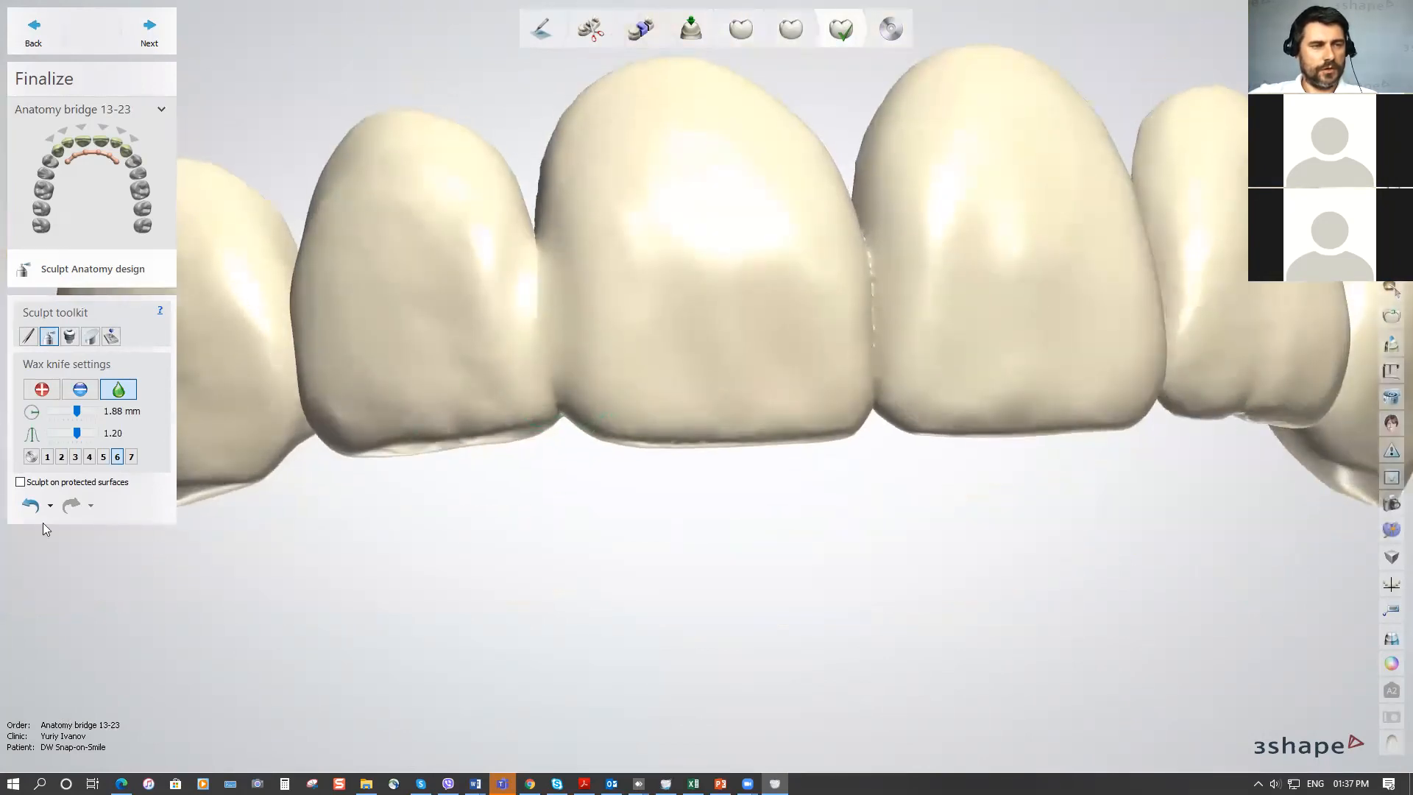
Undo all Wax knife smoothing on the bridge.
click(31, 505)
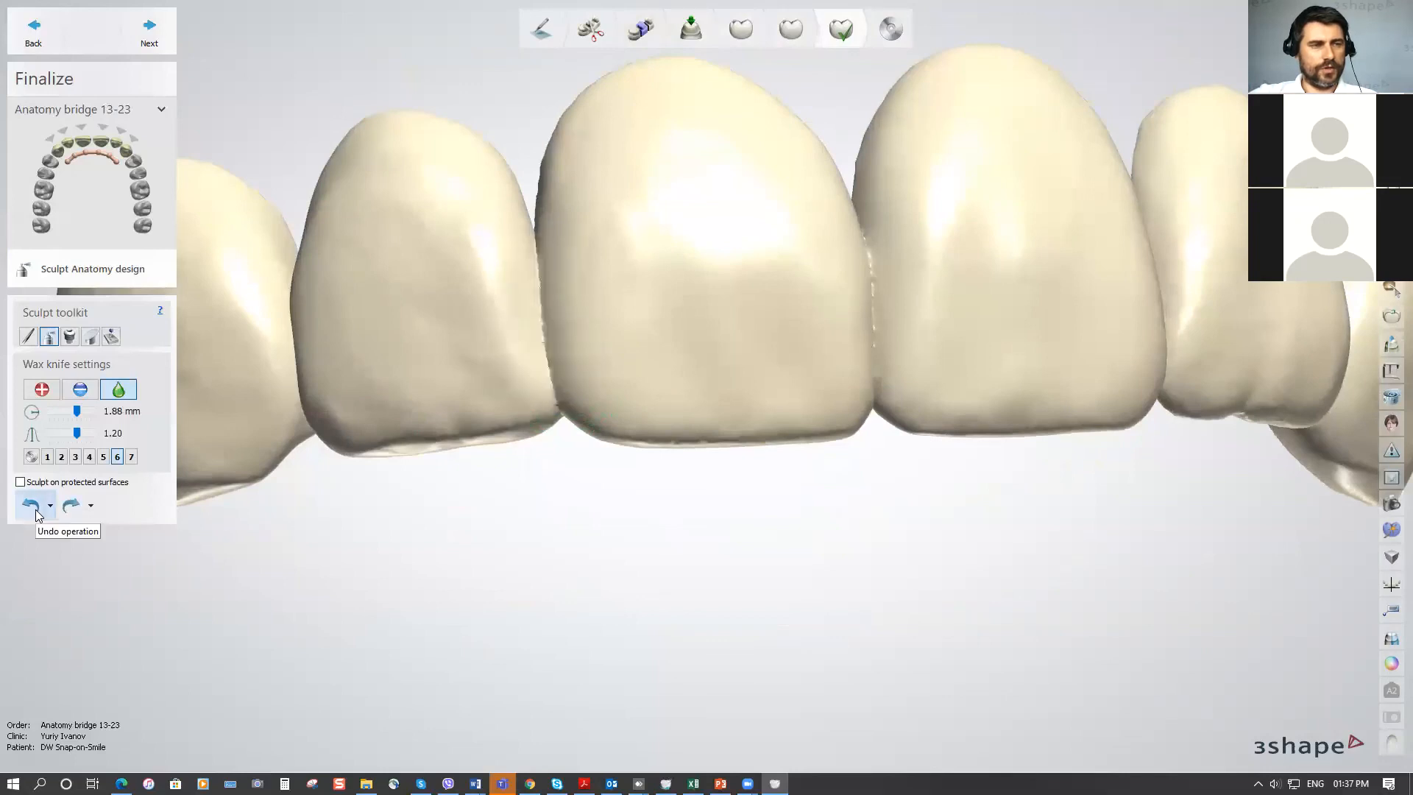
click(37, 513)
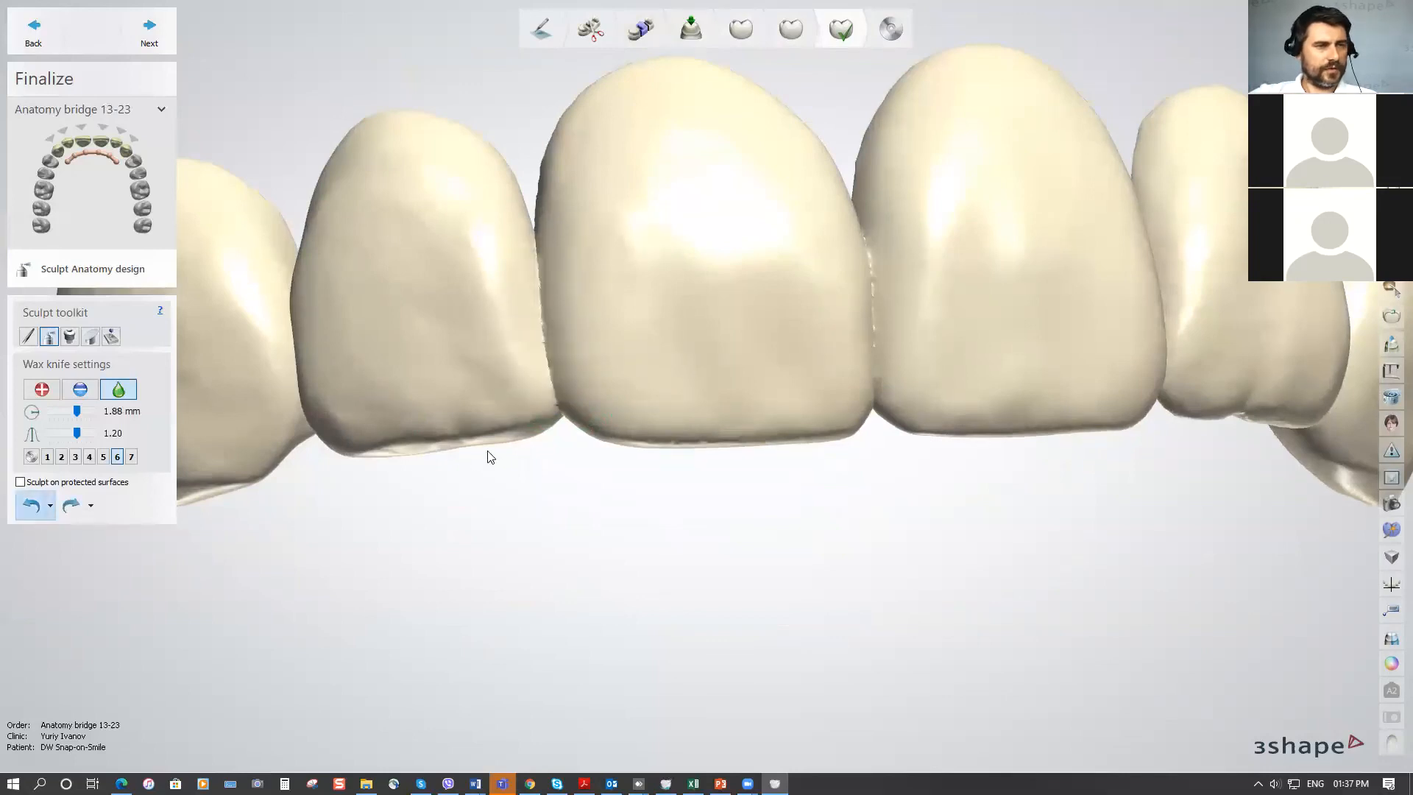
click(33, 508)
Examine the isolated bridge's labial surfaces and incisal edges from the front and from below.
scroll(833, 366, down, 5)
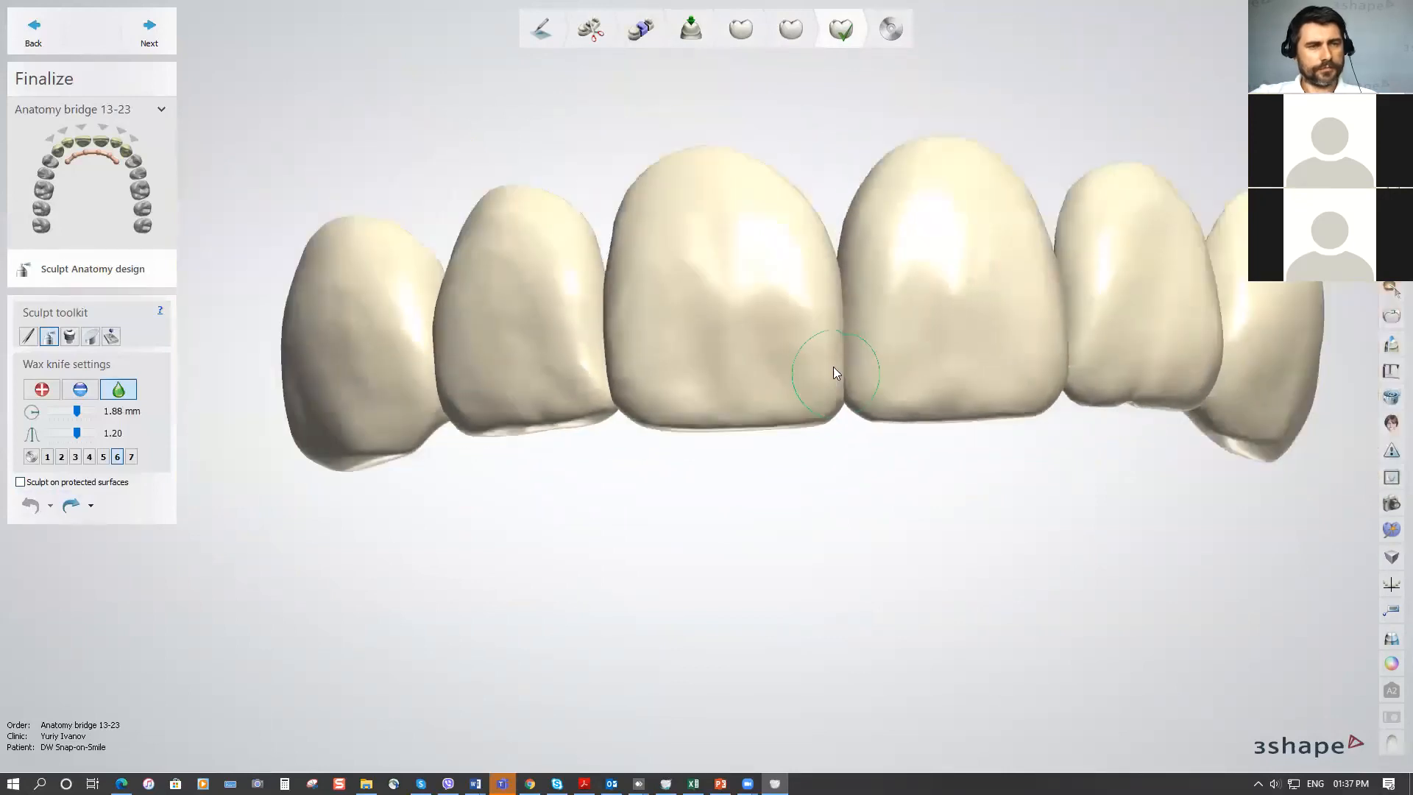
middle_drag(795, 383, 761, 412)
right_drag(876, 397, 851, 380)
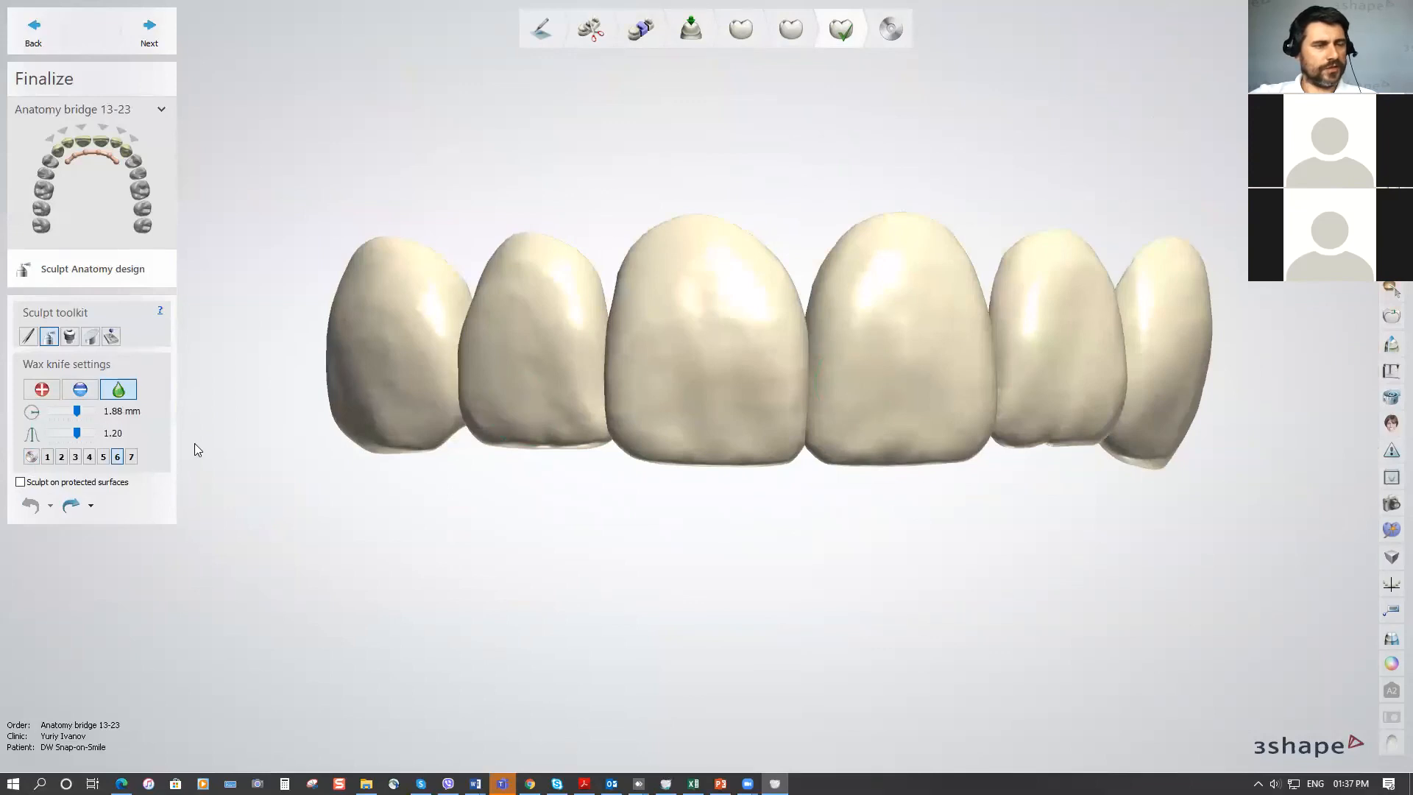
mouse_move(645, 362)
right_down()
mouse_move(672, 339)
mouse_move(499, 325)
mouse_move(559, 258)
mouse_move(496, 286)
mouse_move(510, 312)
mouse_move(512, 285)
right_up()
right_drag(626, 337, 696, 327)
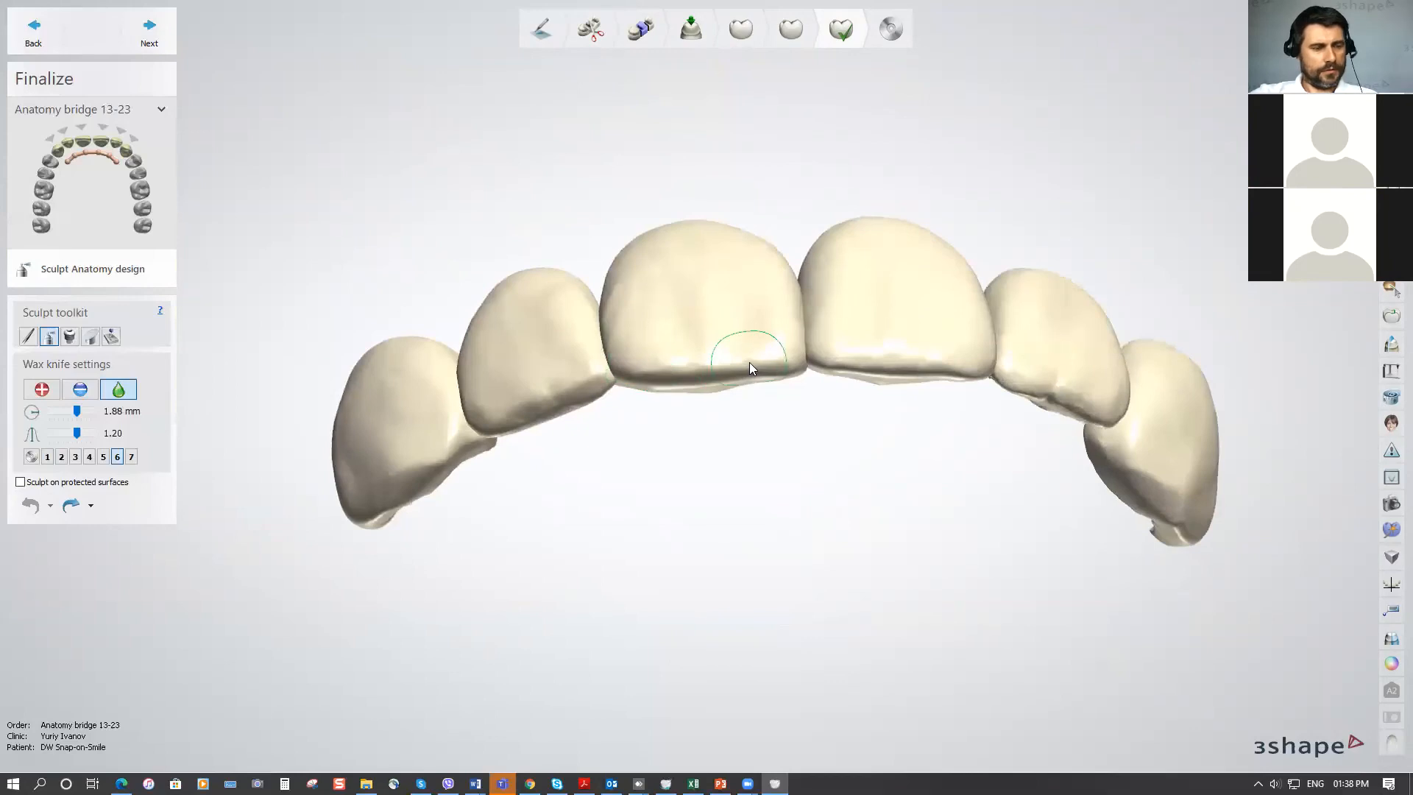
Show the jaw scan with the bridge again and complete the design through to Save, accepting the minimum thickness violation.
key(s)
scroll(790, 340, down, 5)
middle_drag(739, 313, 704, 341)
mouse_move(705, 346)
right_down()
mouse_move(716, 262)
mouse_move(704, 380)
mouse_move(718, 370)
right_up()
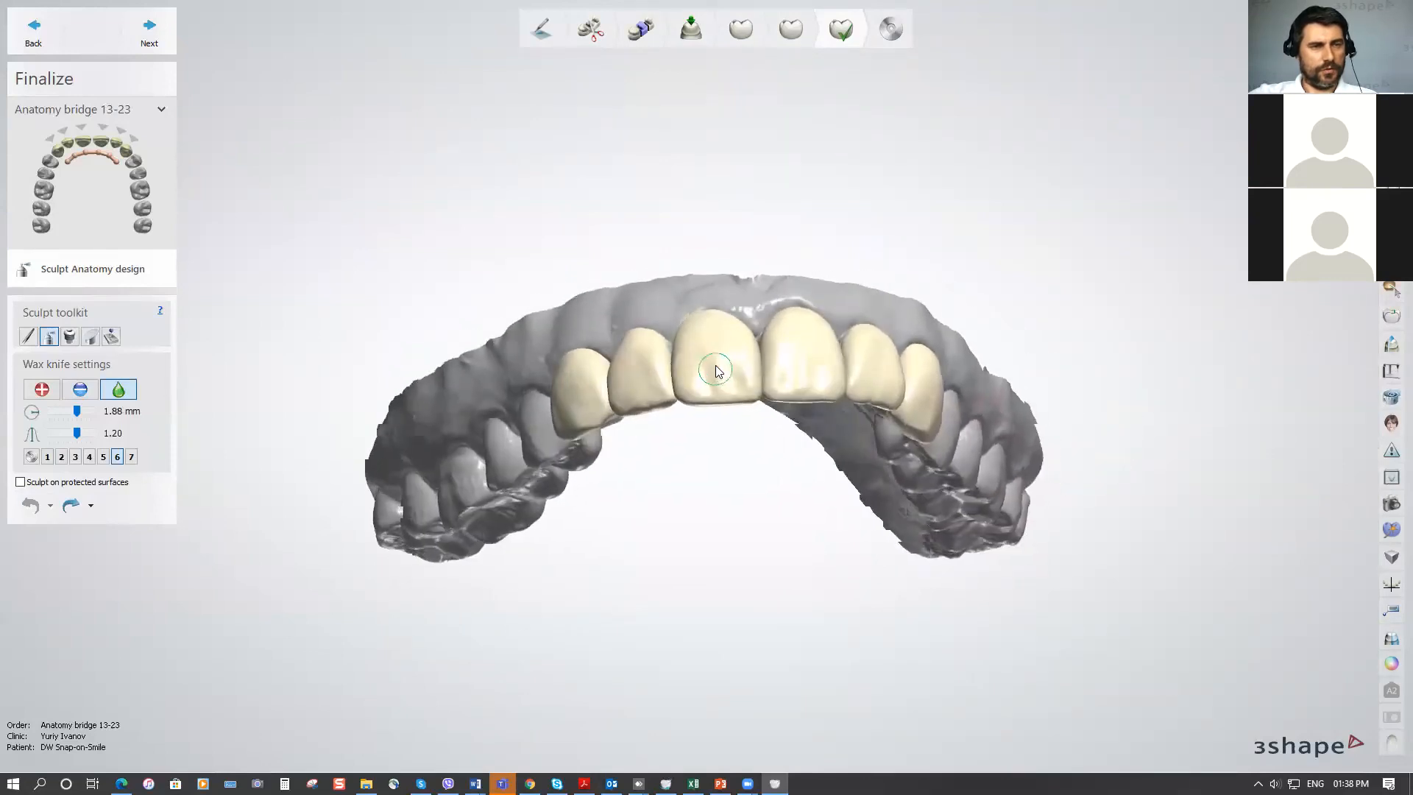
right_drag(708, 315, 728, 344)
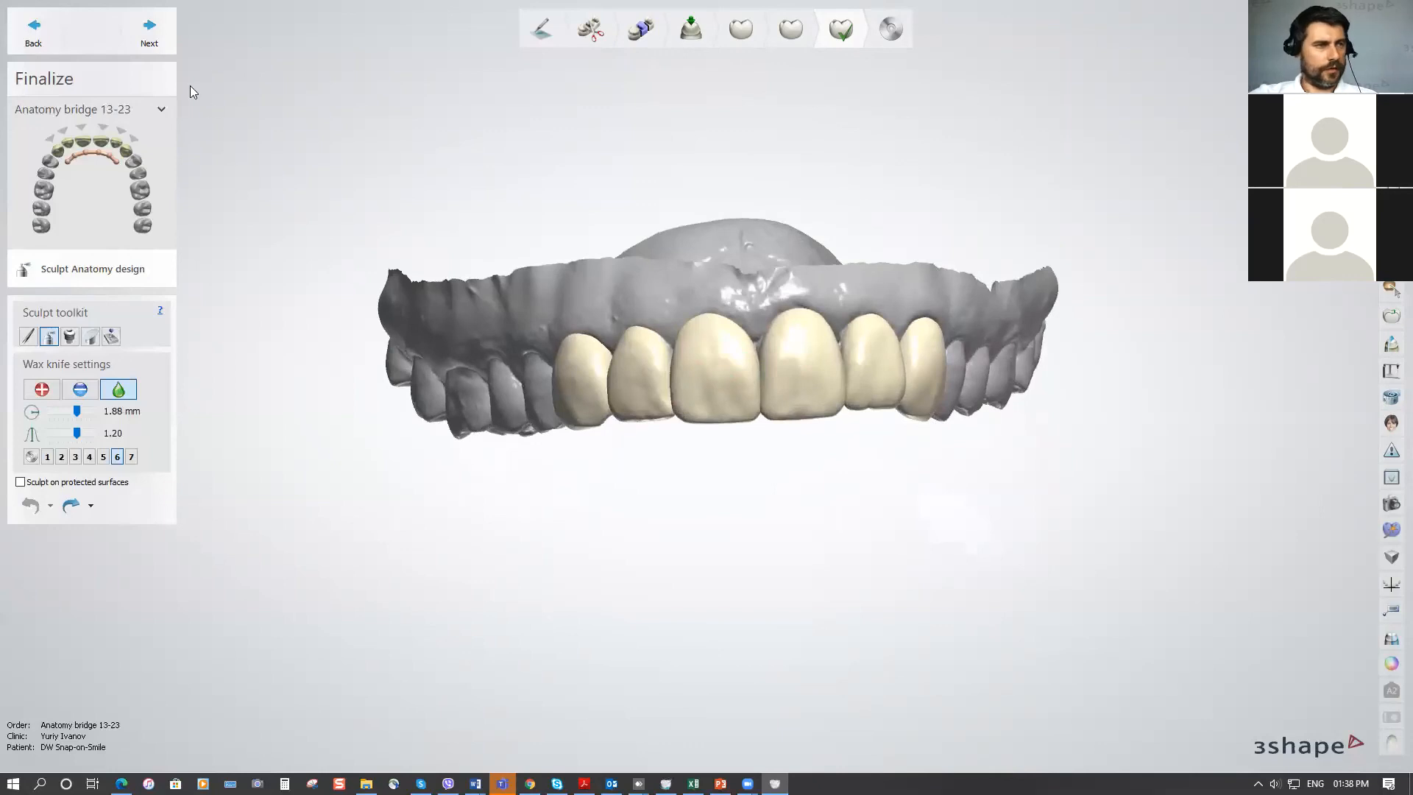
click(150, 33)
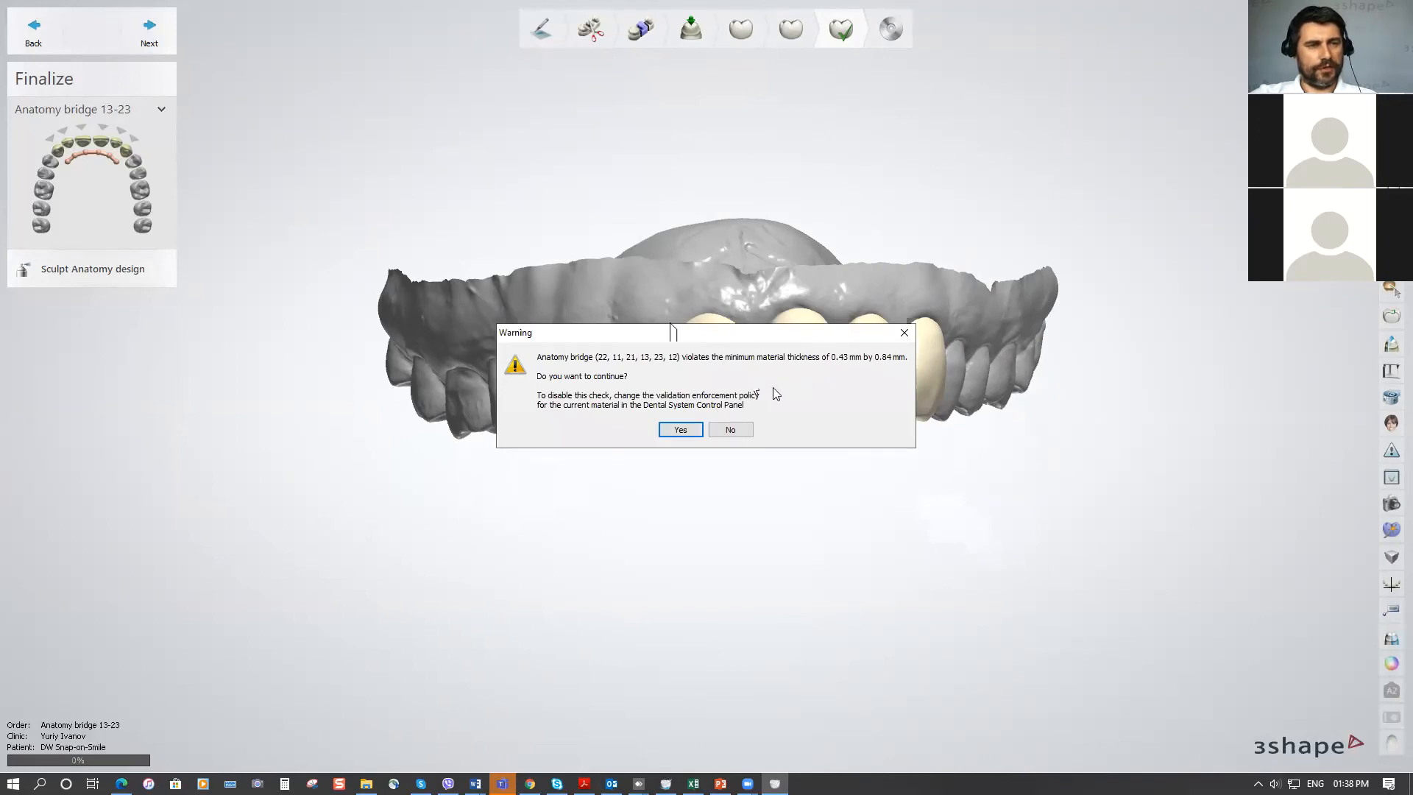
click(678, 432)
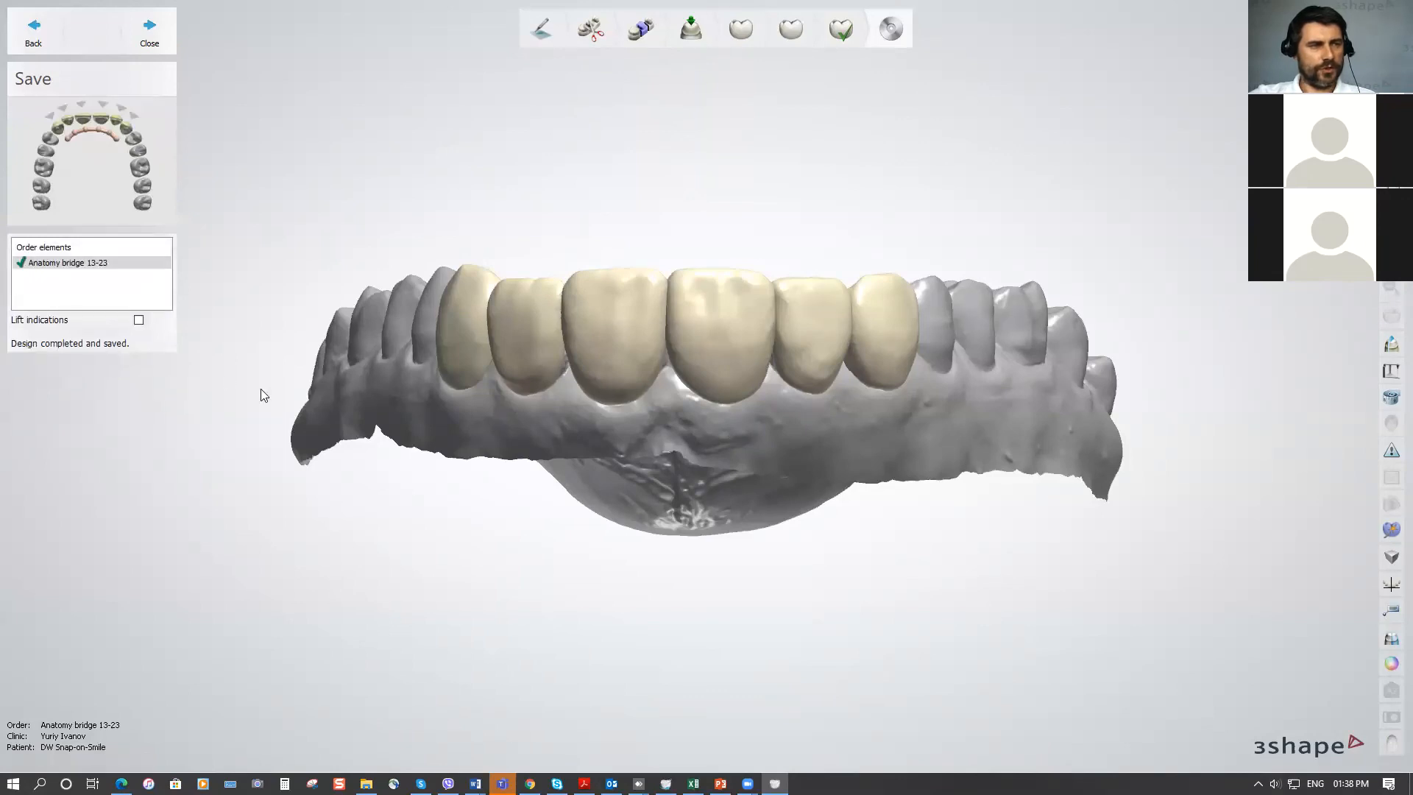
Lift the bridge off the jaw scan, view it separated from the front, and lower it back into place.
click(139, 322)
right_drag(597, 458, 724, 583)
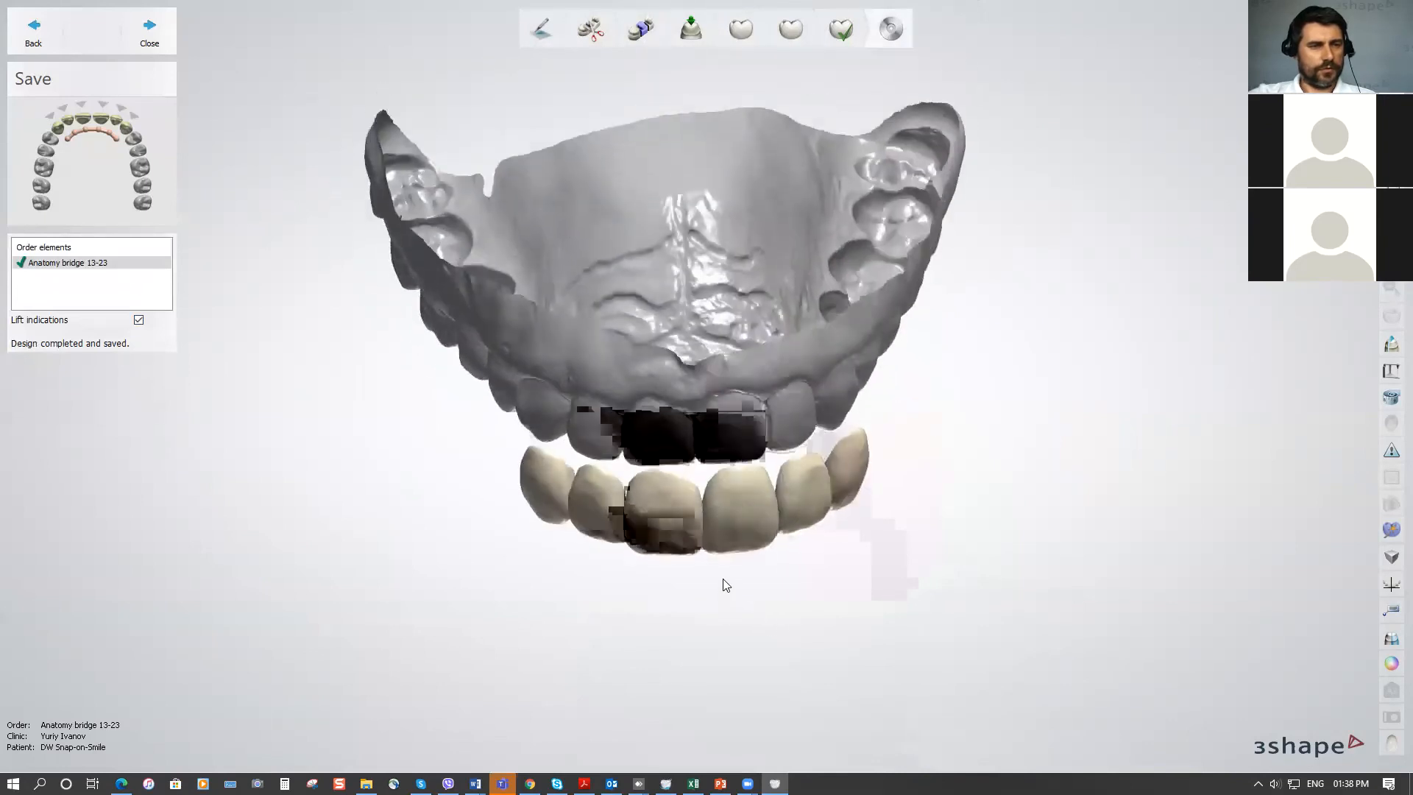
click(136, 320)
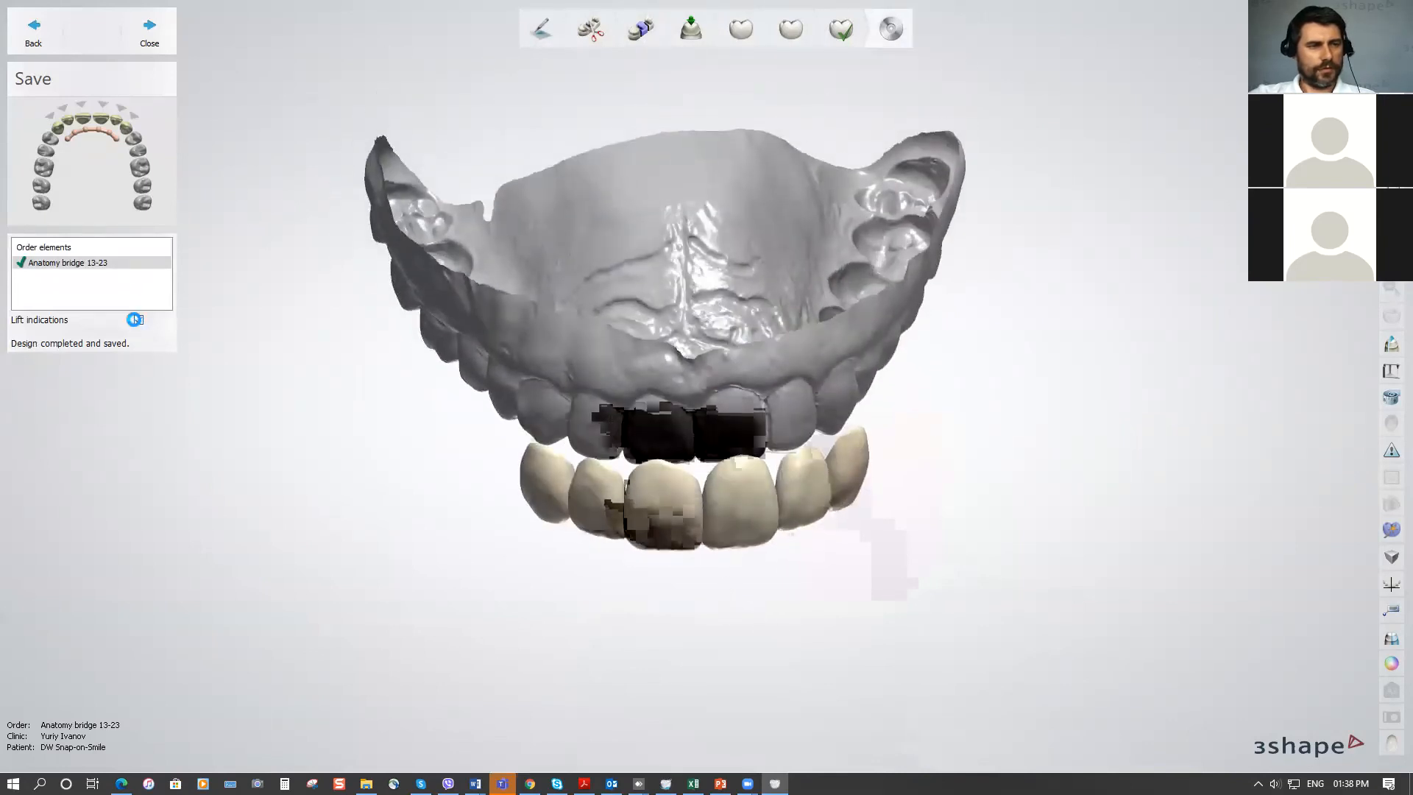